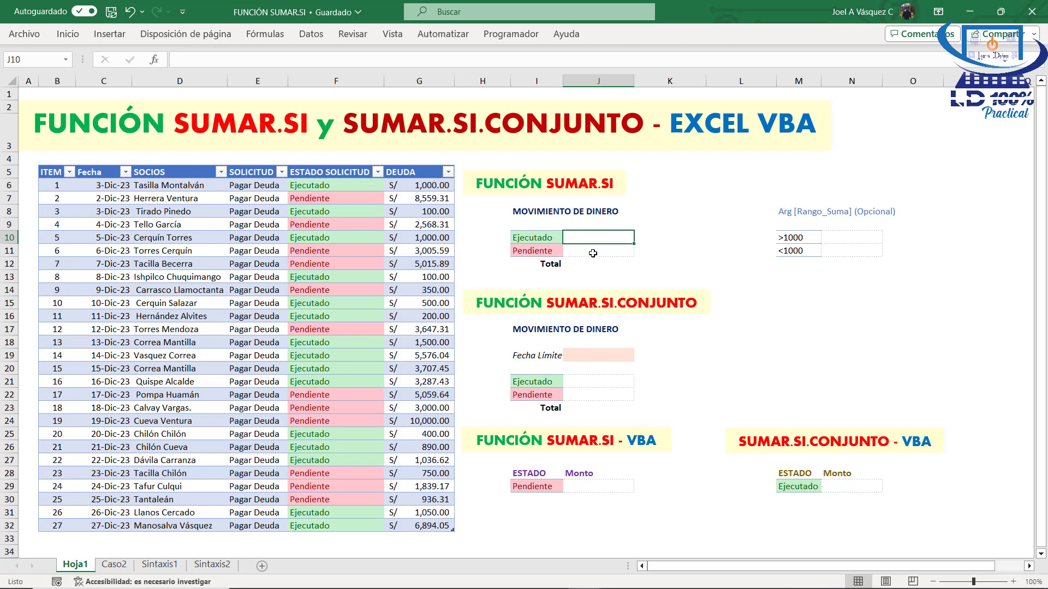
Step: Examine the debt table, especially its ESTADO SOLICITUD and DEUDA columns, and the empty Ejecutado amount cell J10
left_click(549, 250)
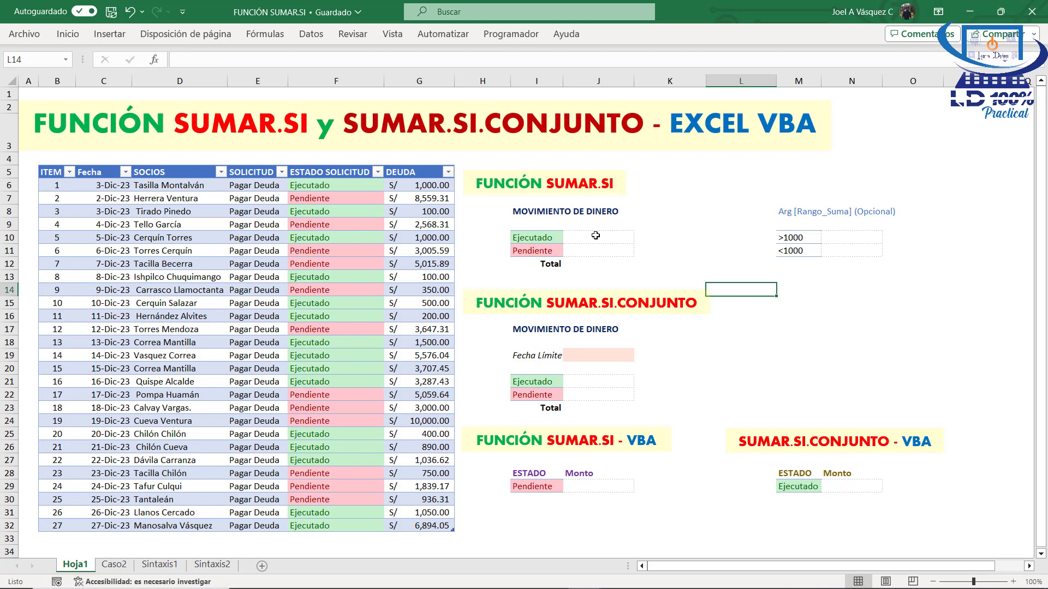
left_click(596, 235)
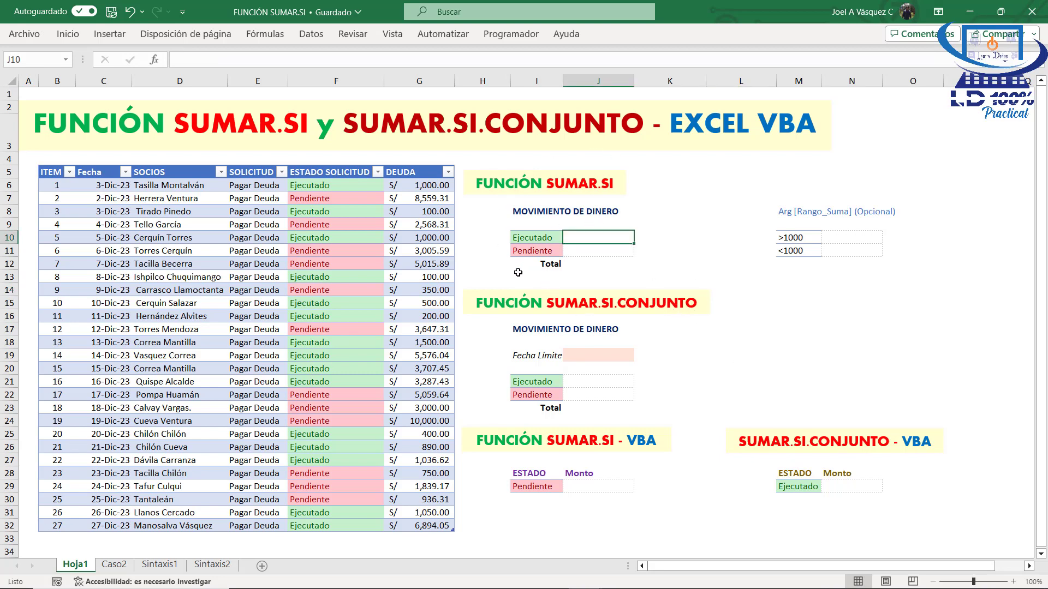
left_click_drag(49, 173, 415, 524)
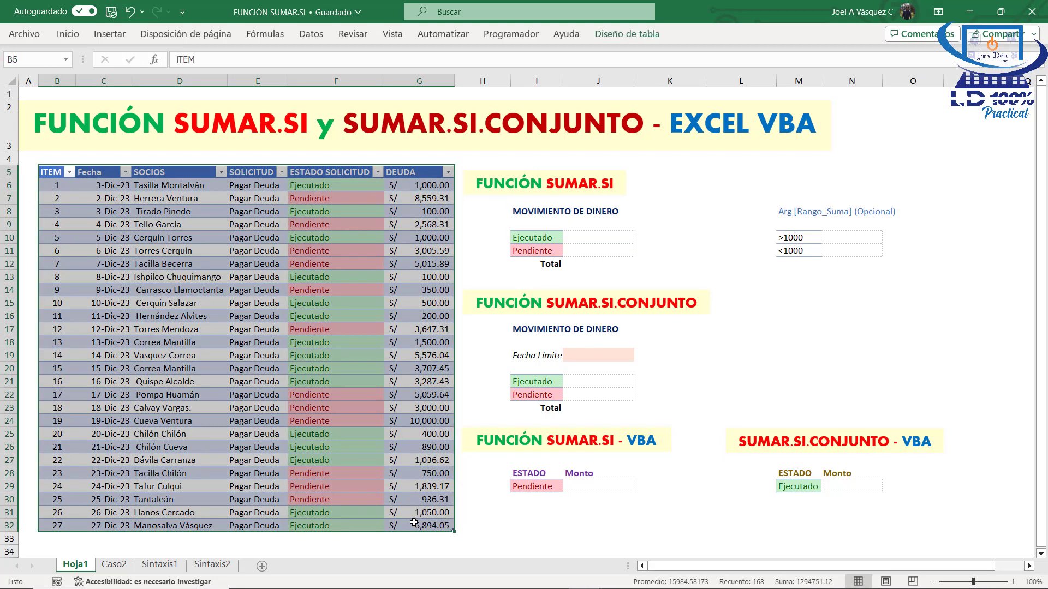
left_click(334, 80)
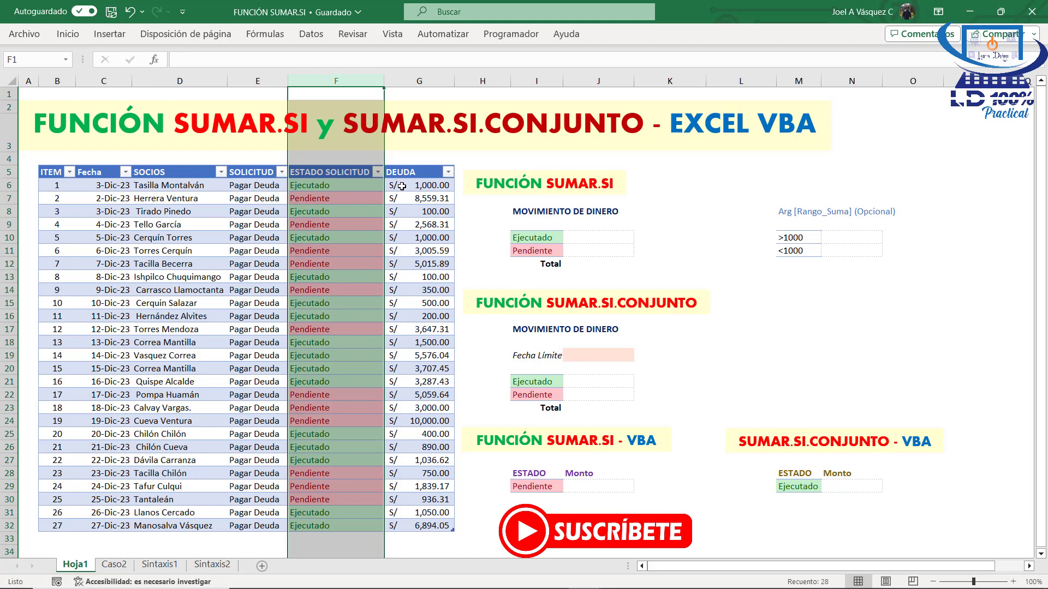
left_click(425, 79)
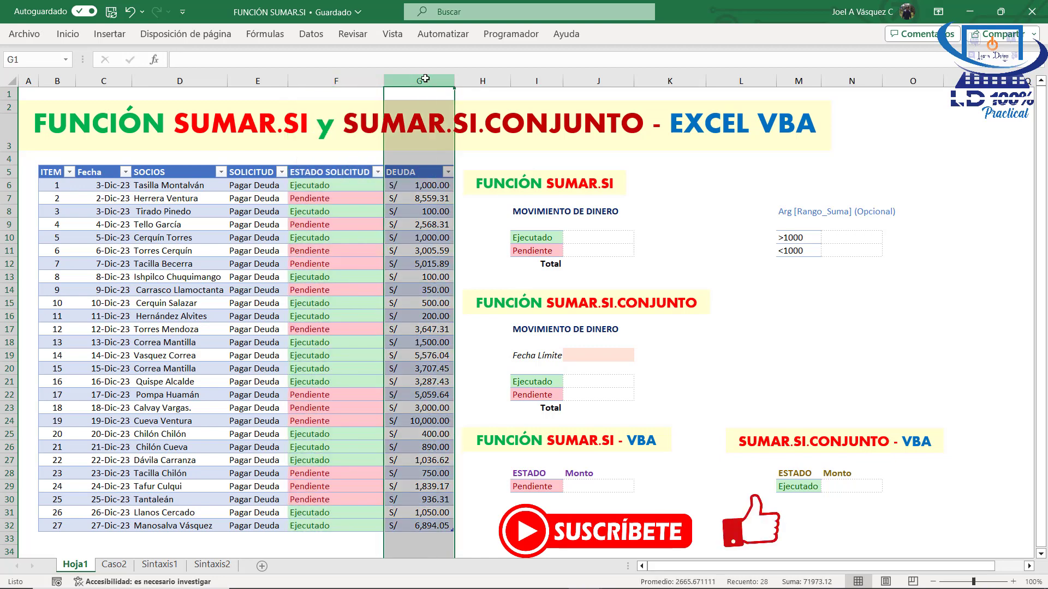
left_click_drag(420, 185, 402, 524)
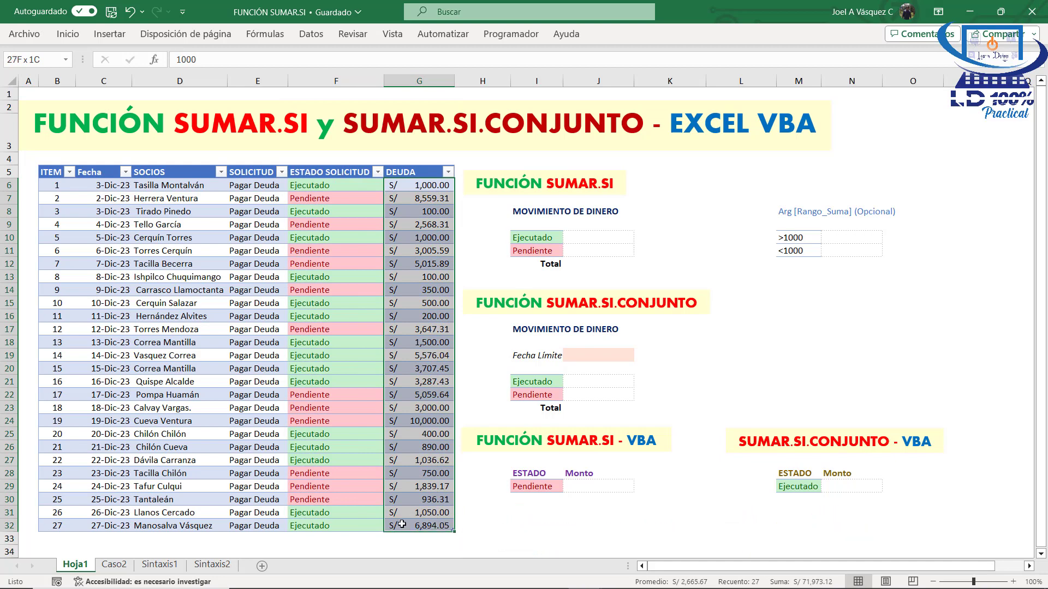
left_click(335, 80)
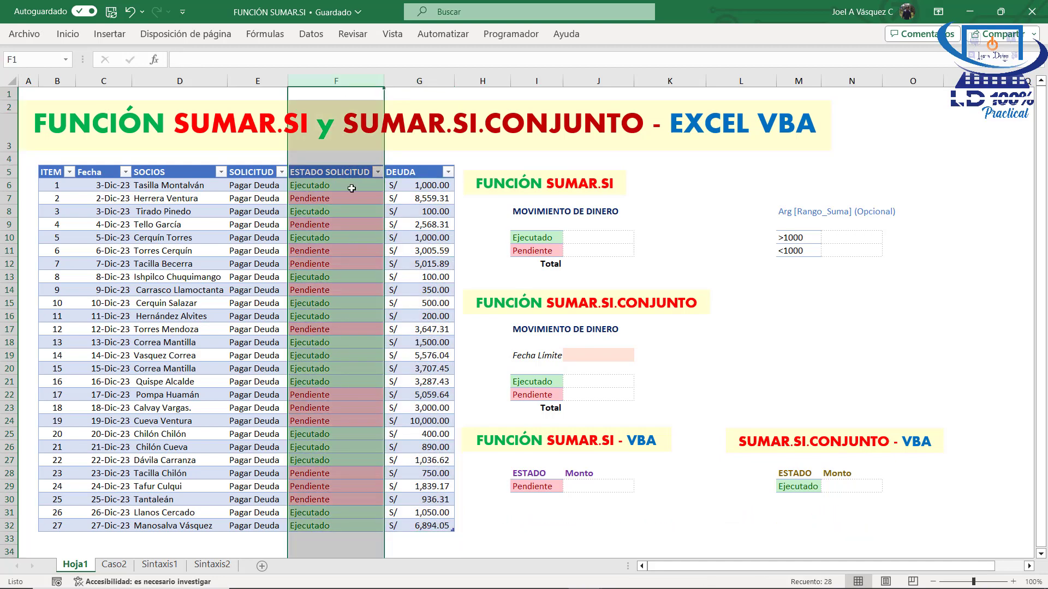
left_click(483, 81)
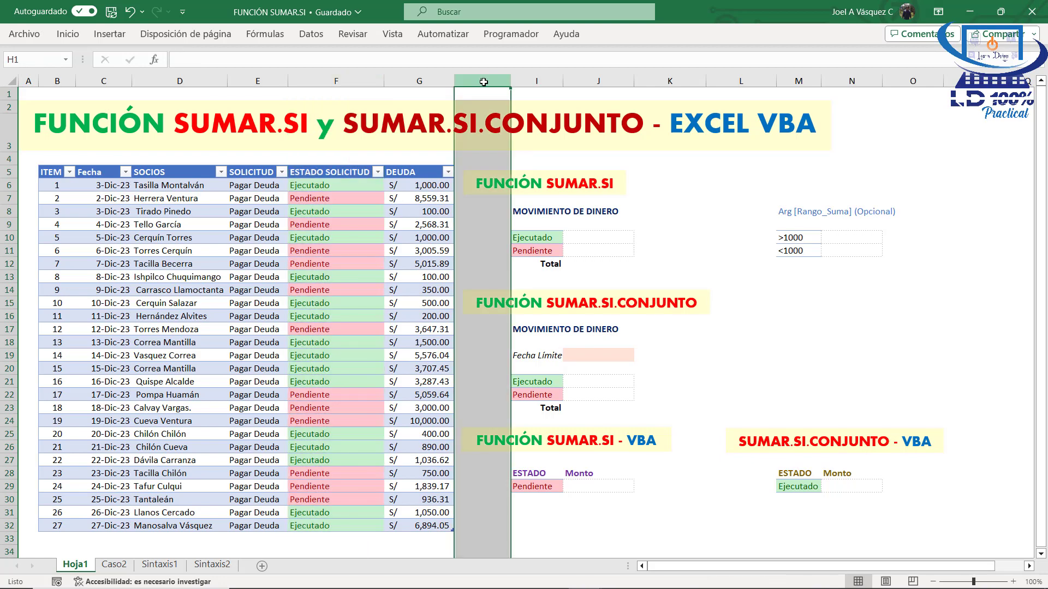
left_click(419, 80)
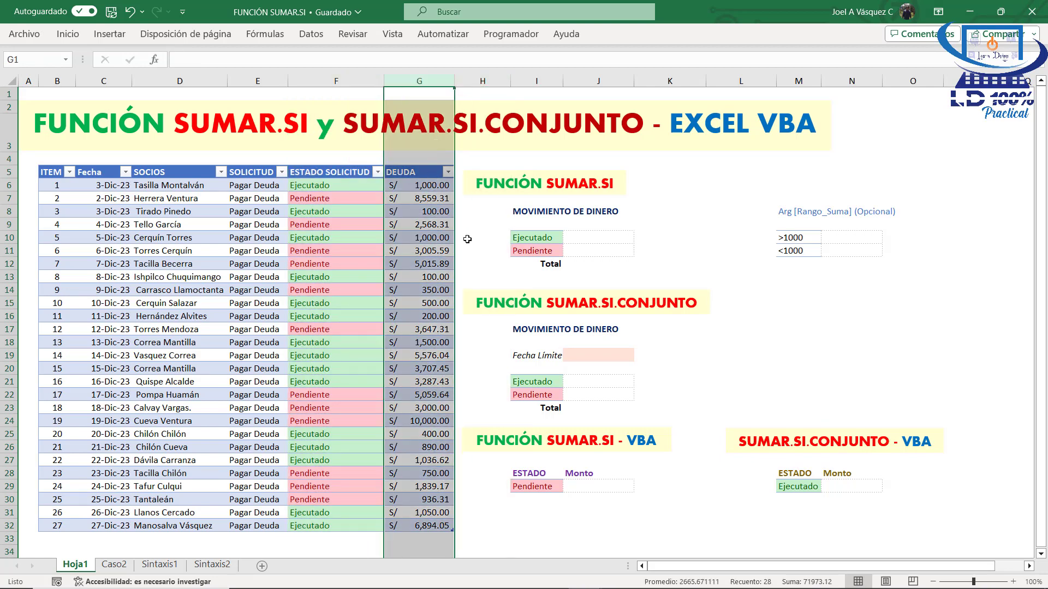
left_click(612, 235)
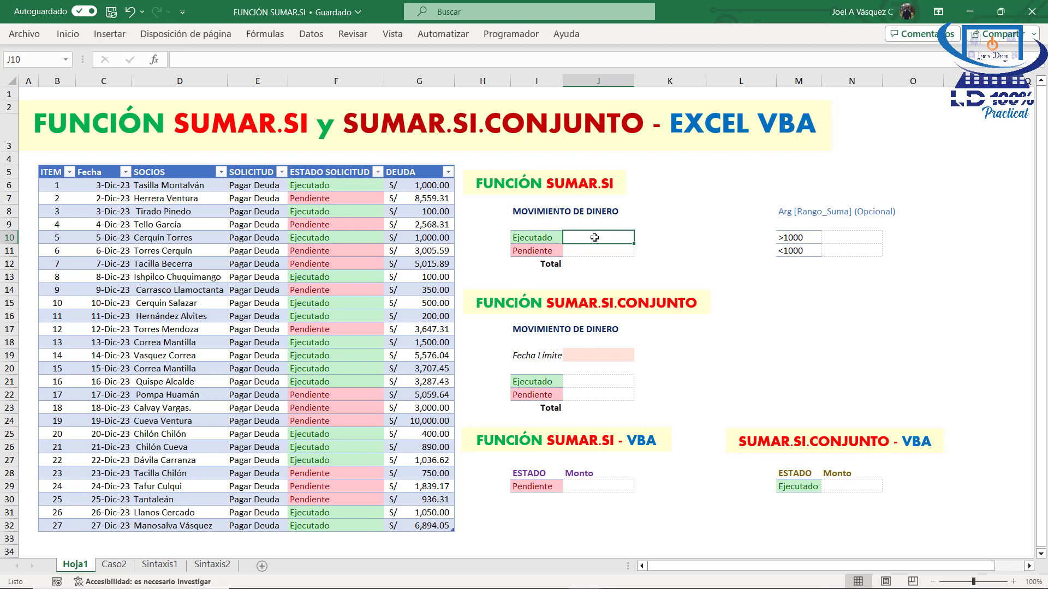
left_click(338, 77)
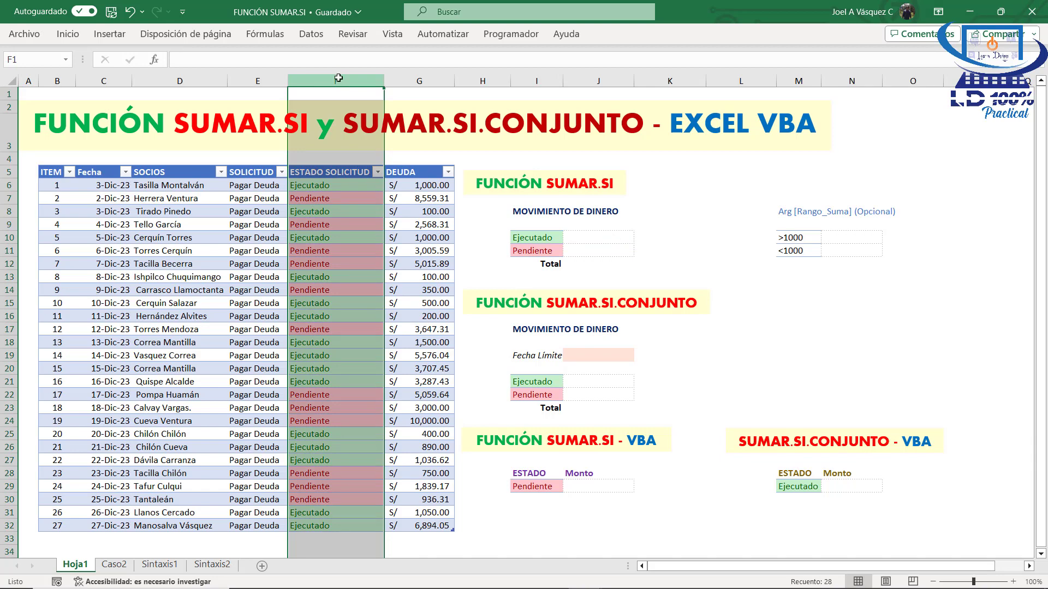
Step: Enter +SUMAR.SI(Tabla1[ESTADO SOLICITUD];I10;Tabla1[DEUDA]) in J10 to sum the debts of Ejecutado requests
left_click(611, 235)
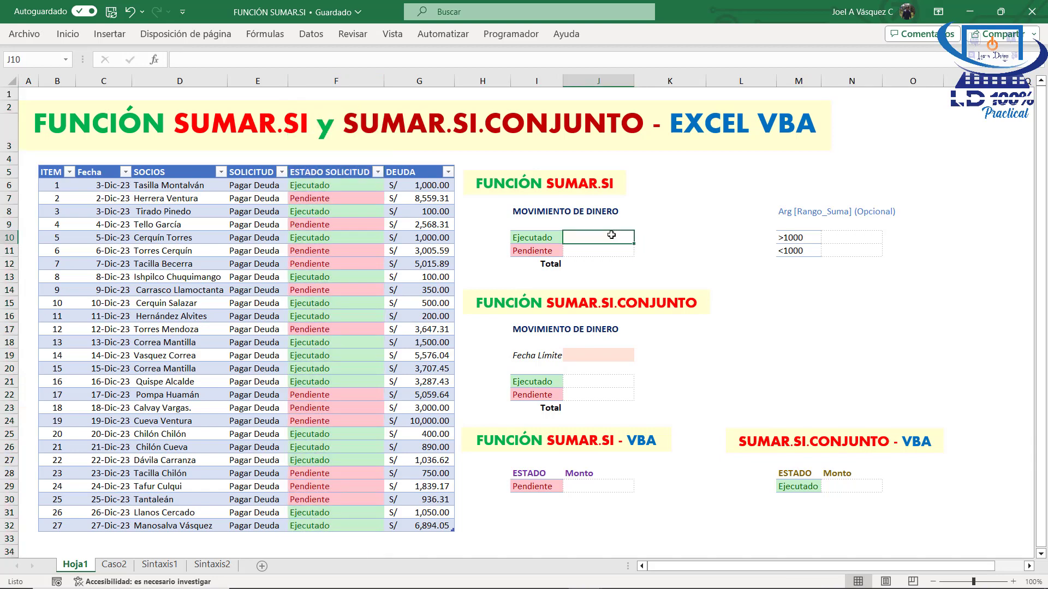
double_click(611, 236)
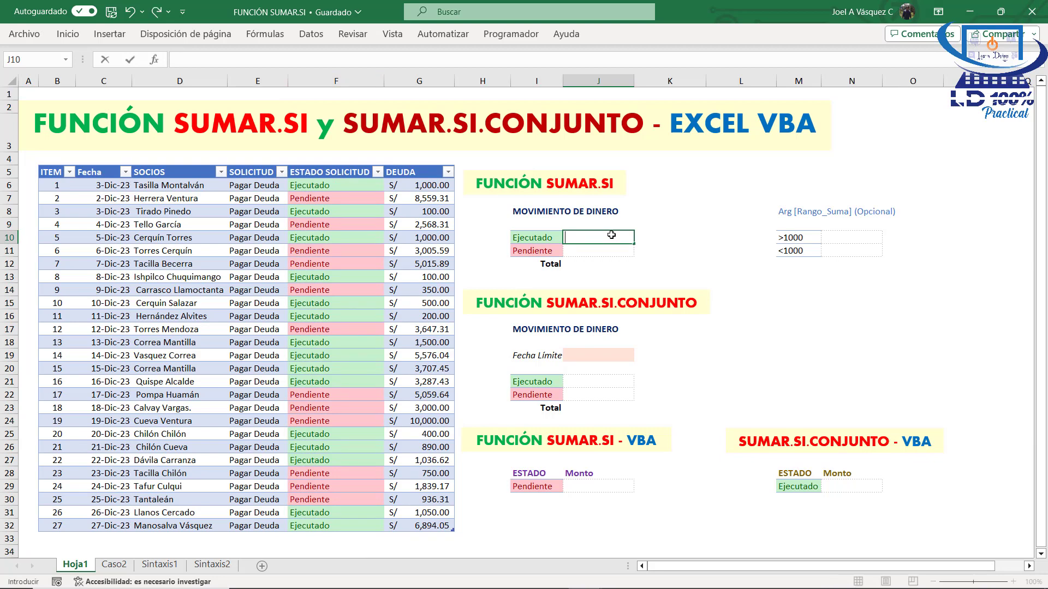
type("+sumar")
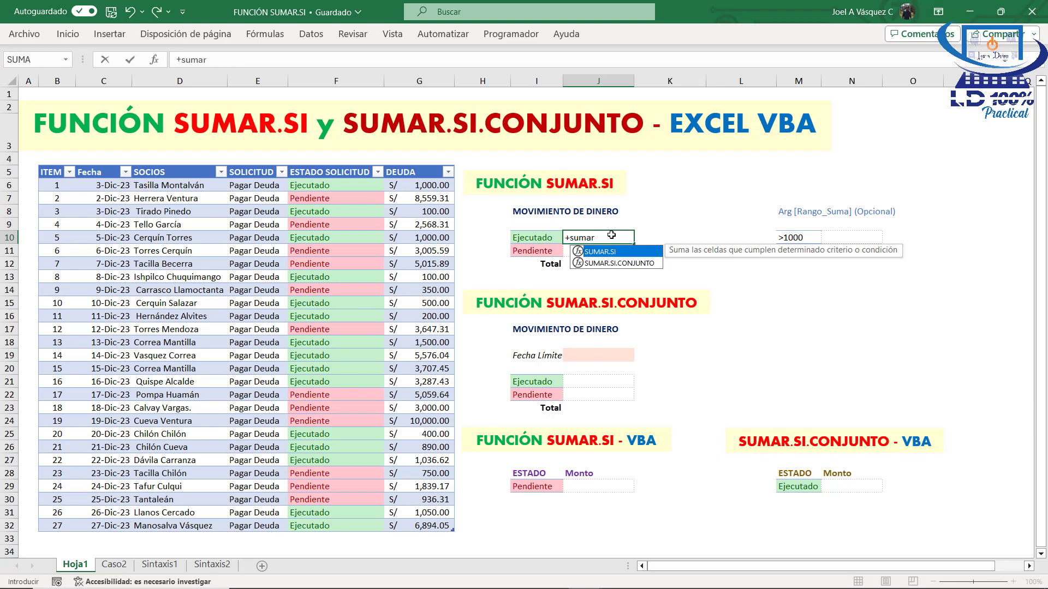
key("Tab")
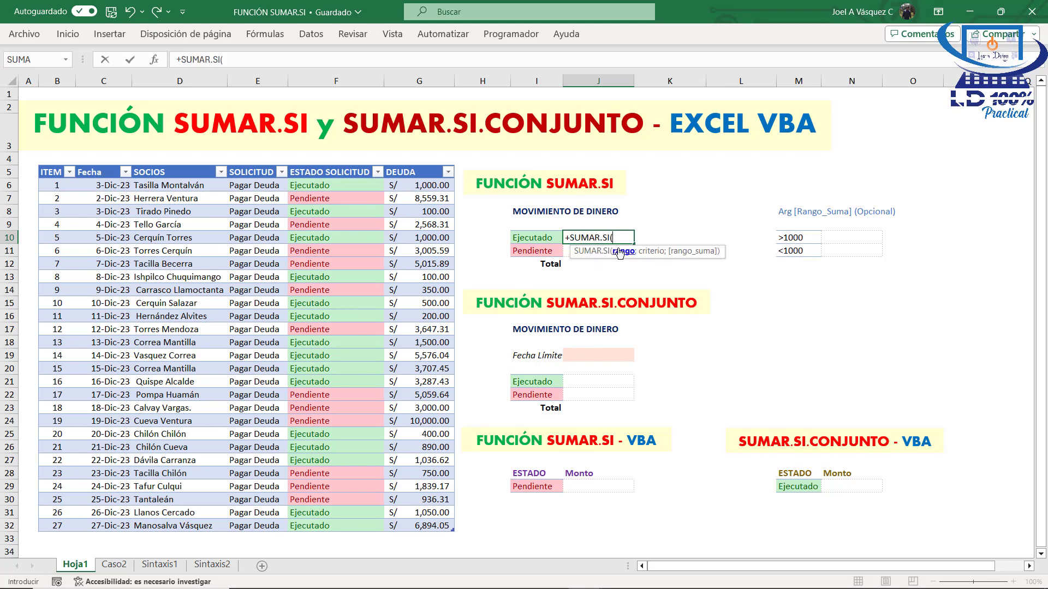
left_click_drag(343, 187, 334, 445)
left_click_drag(331, 516, 331, 524)
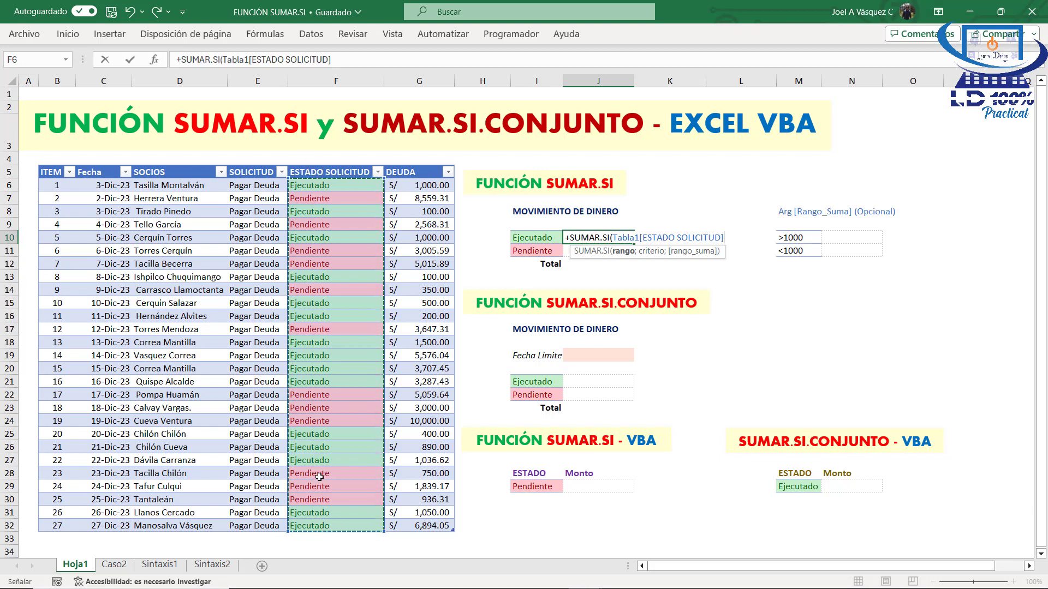
type(";")
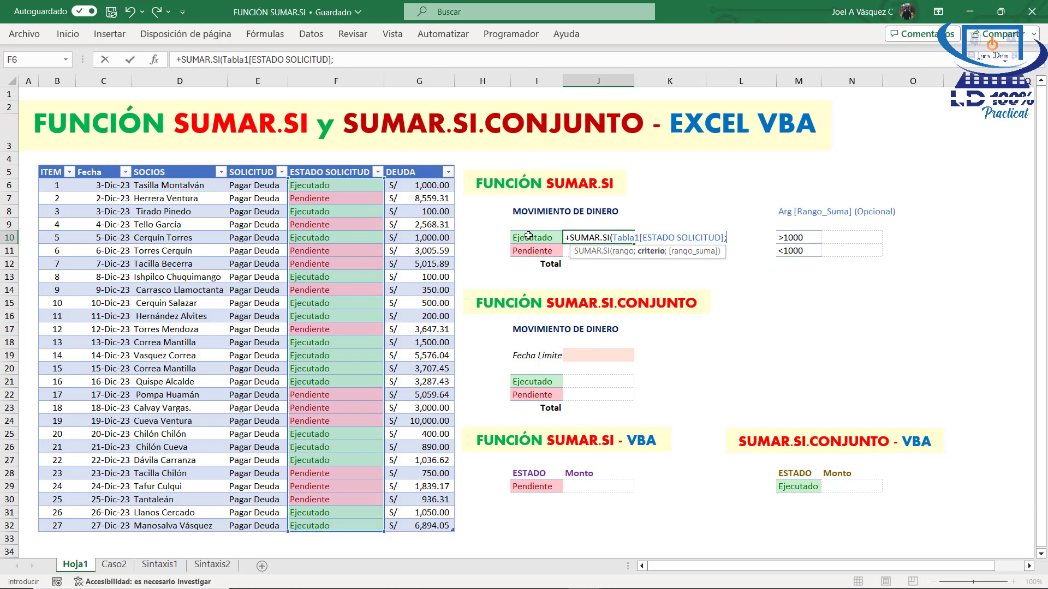
left_click(528, 235)
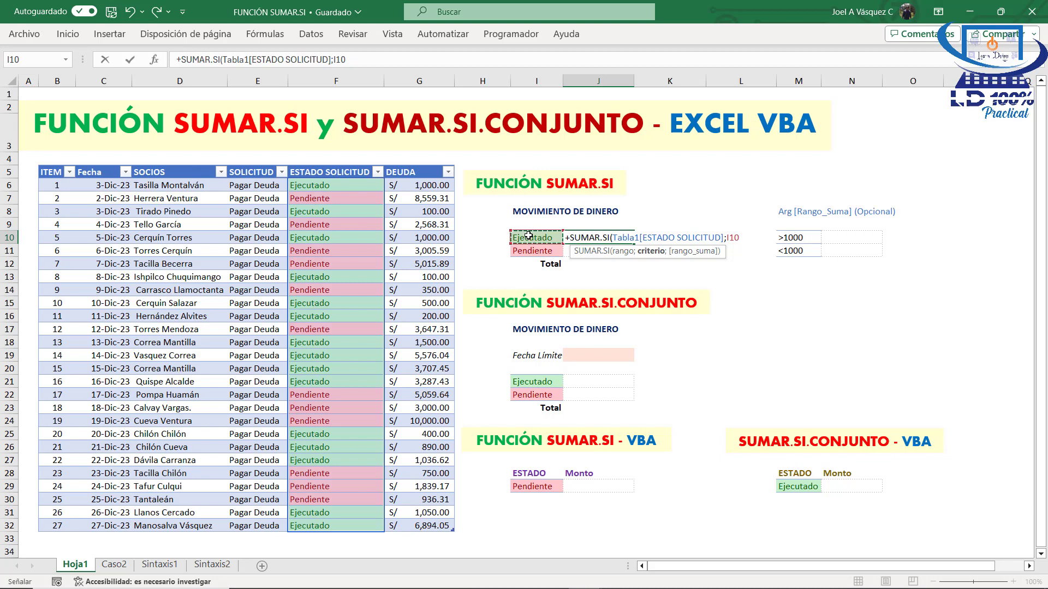
type(";")
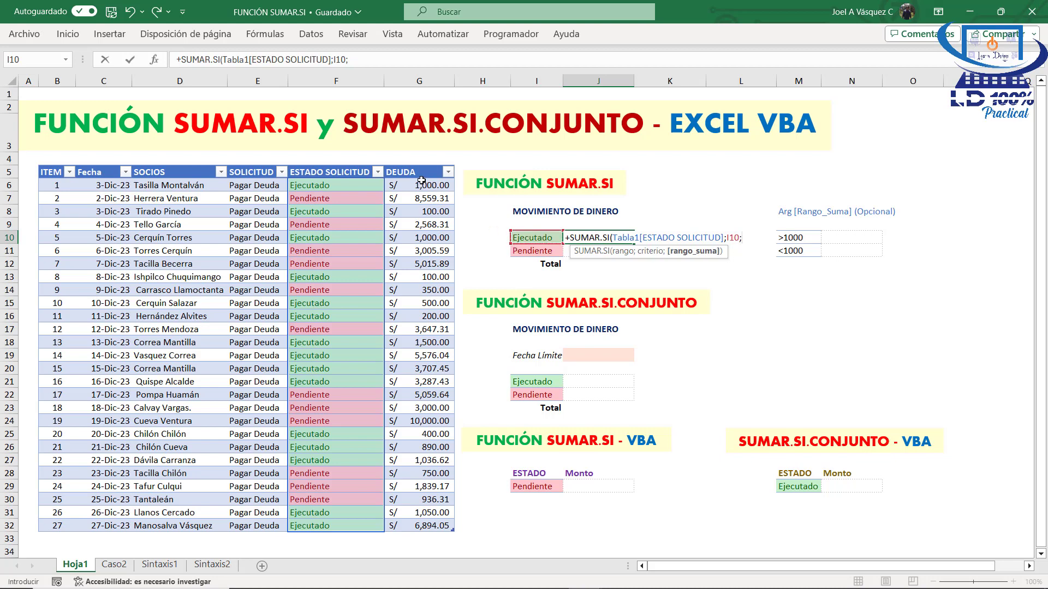
left_click_drag(422, 180, 422, 525)
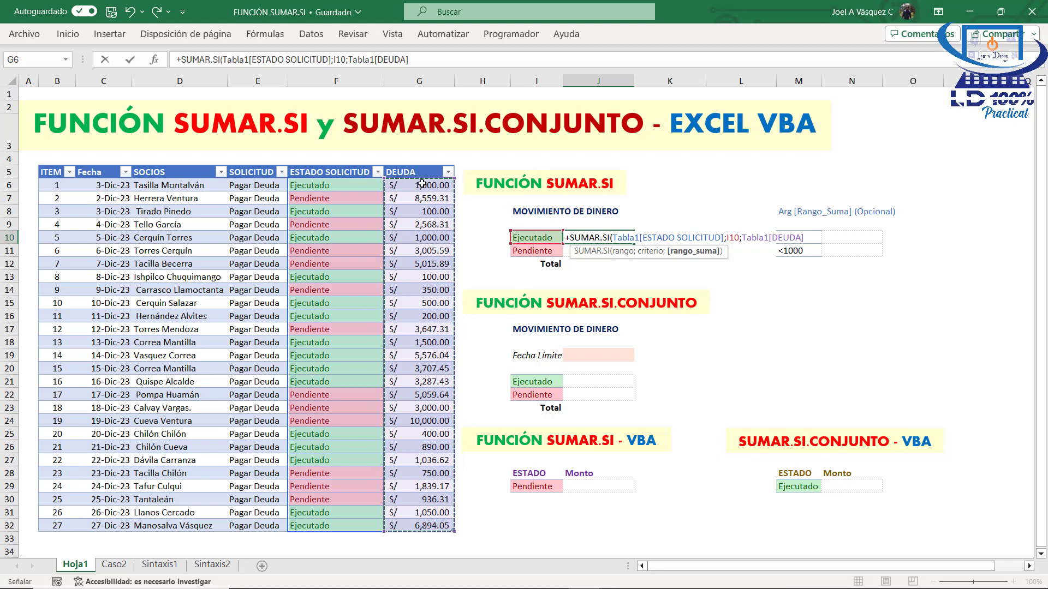
type(")")
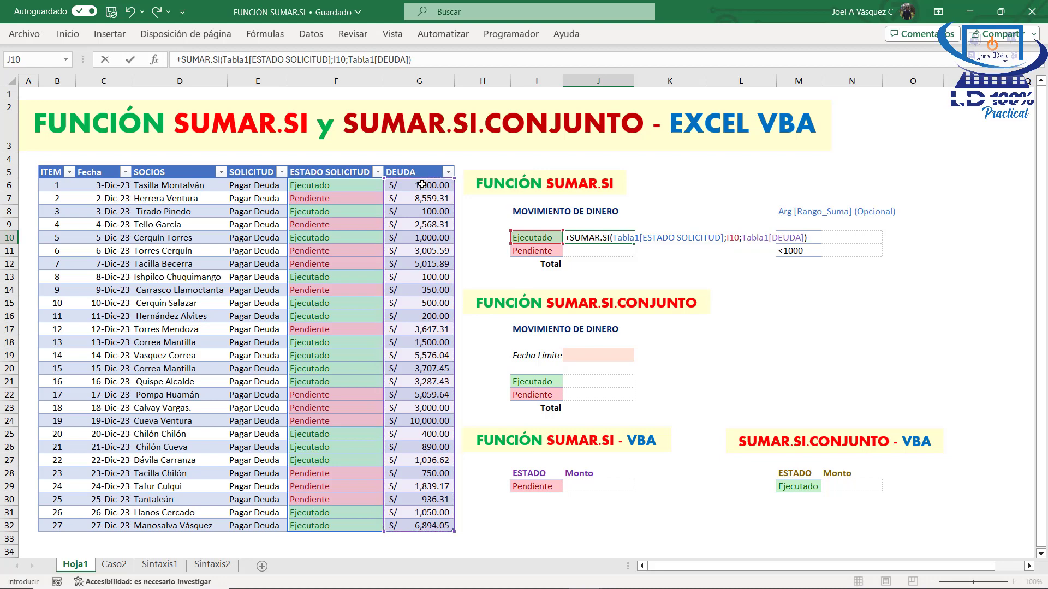
key("Return")
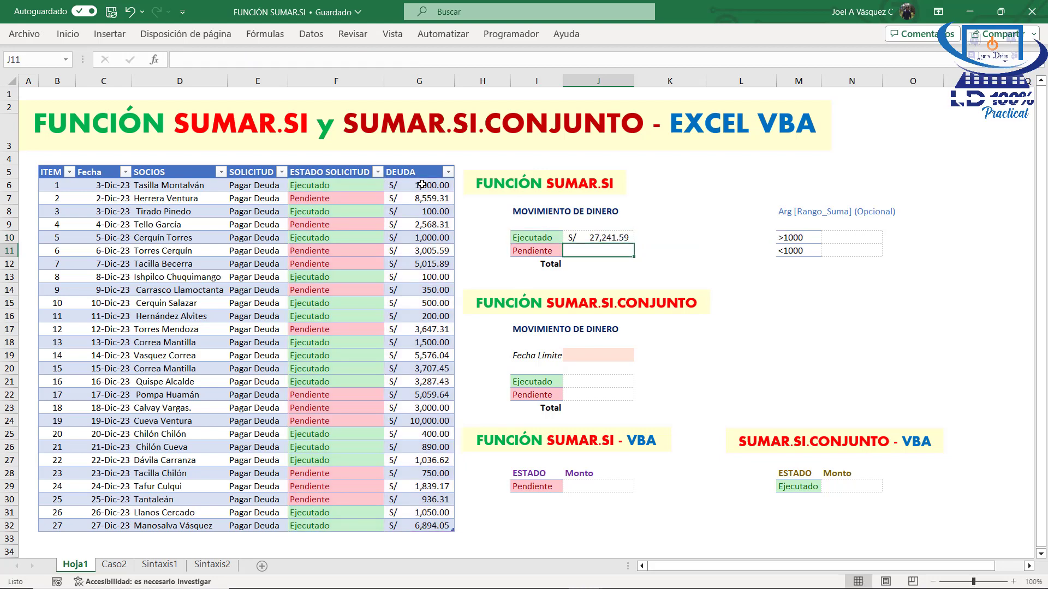
left_click(602, 236)
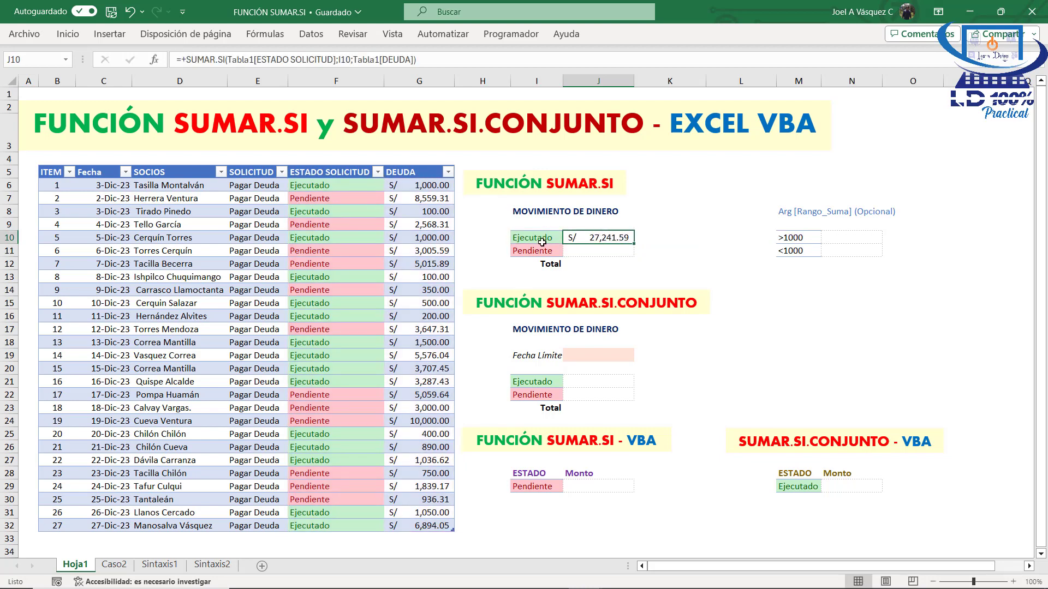
Step: Enter +SUMAR.SI(Tabla1[ESTADO SOLICITUD];I11;Tabla1[DEUDA]) in J11 to sum the debts of Pendiente requests
left_click(617, 249)
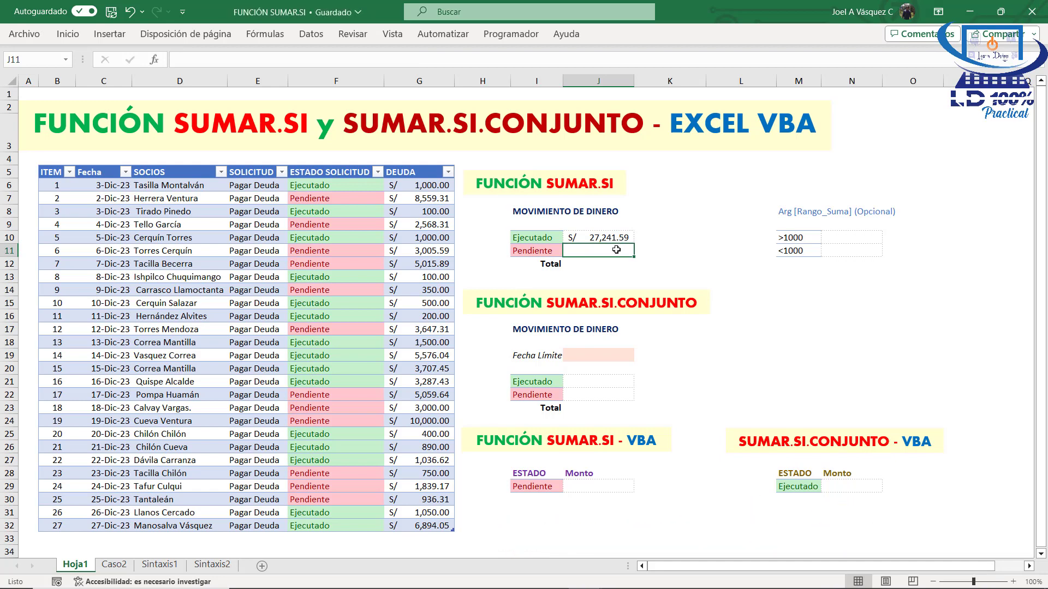
type("+sumar")
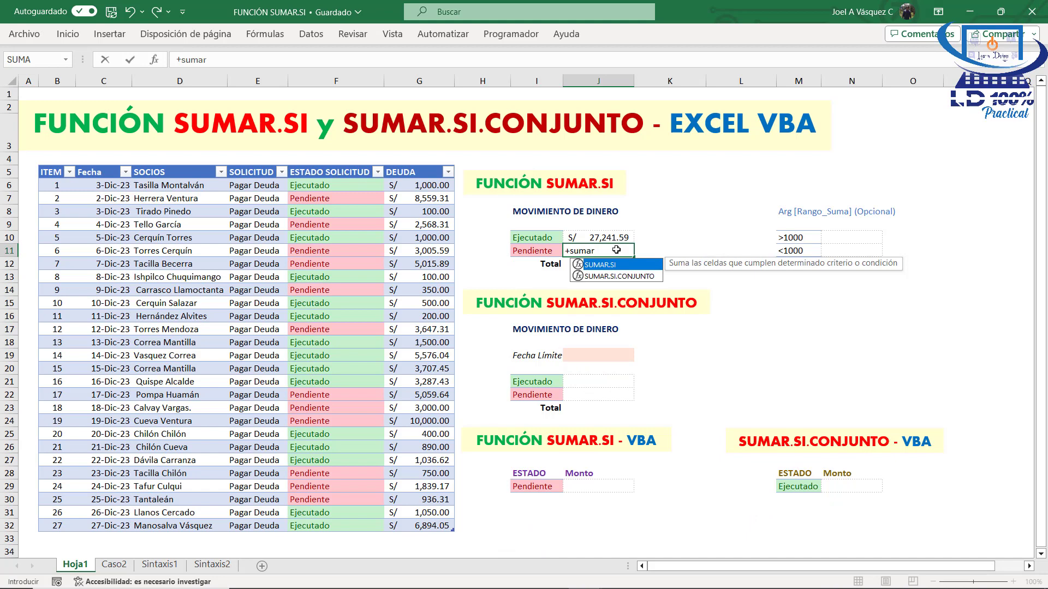
key("Tab")
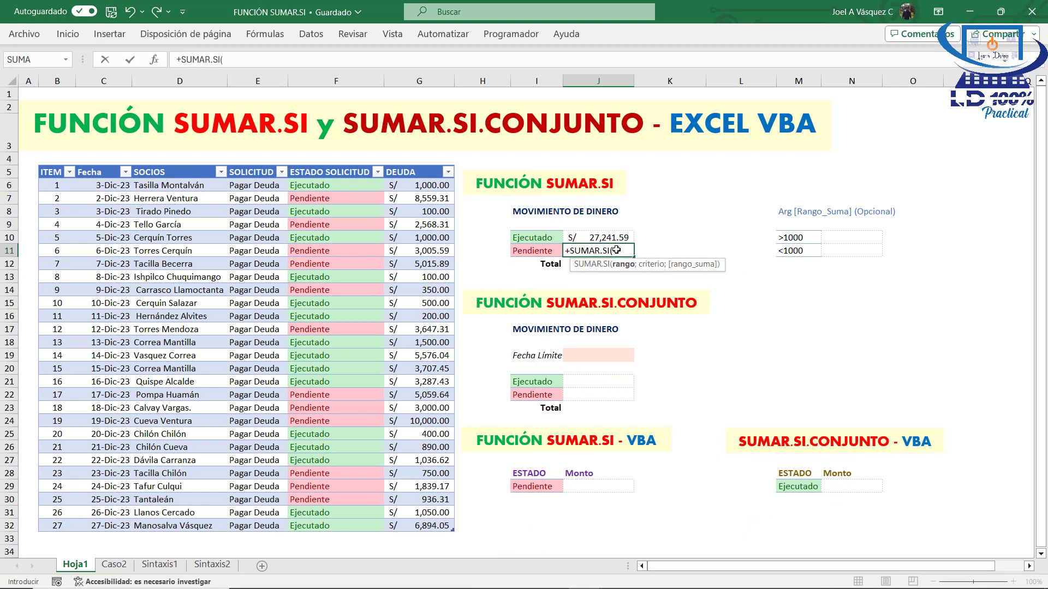
left_click(336, 168)
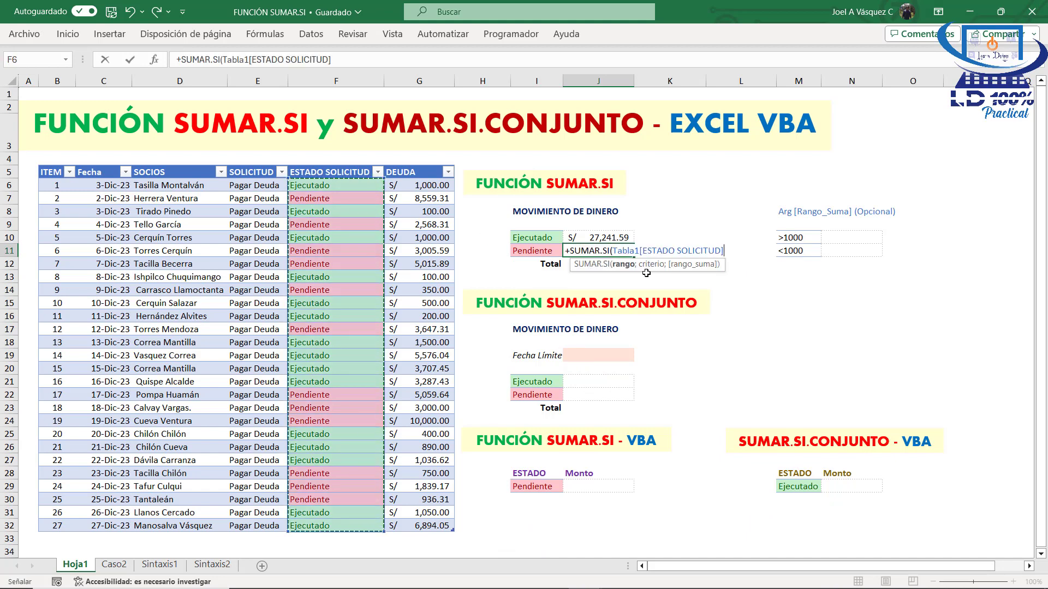
type(";")
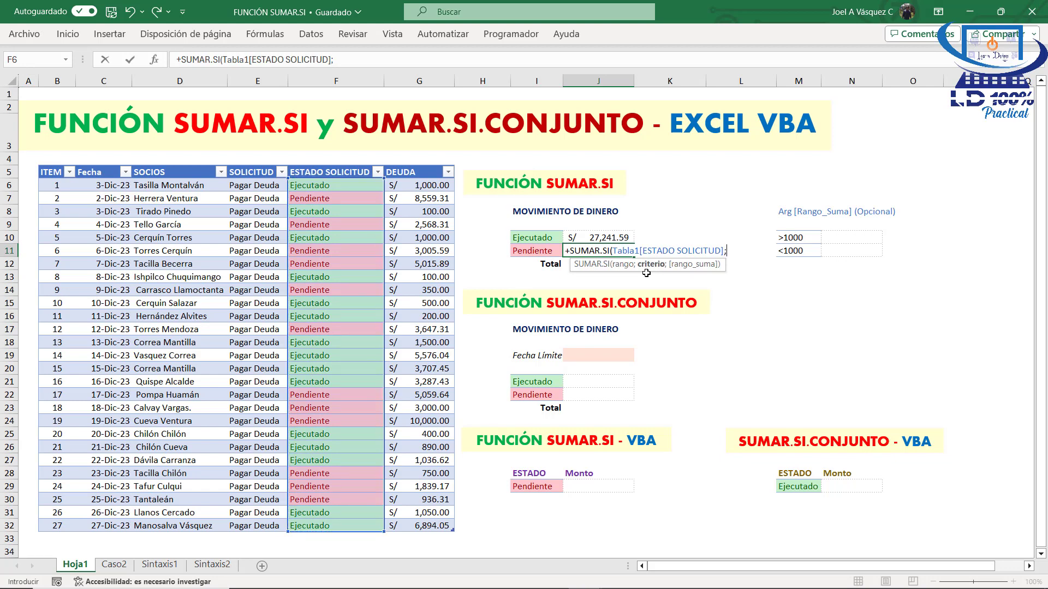
left_click(538, 251)
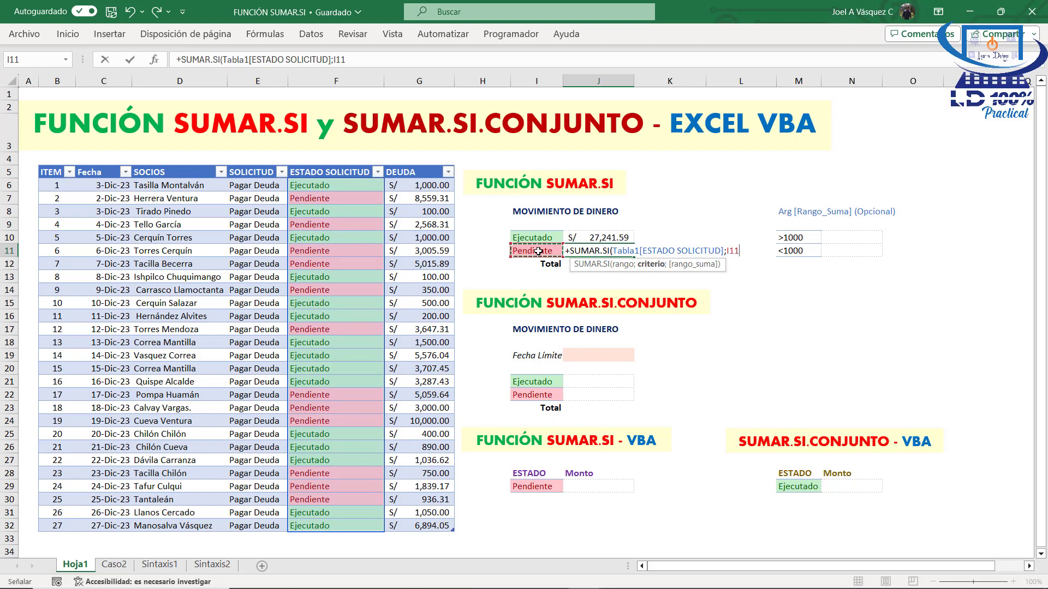
type(";")
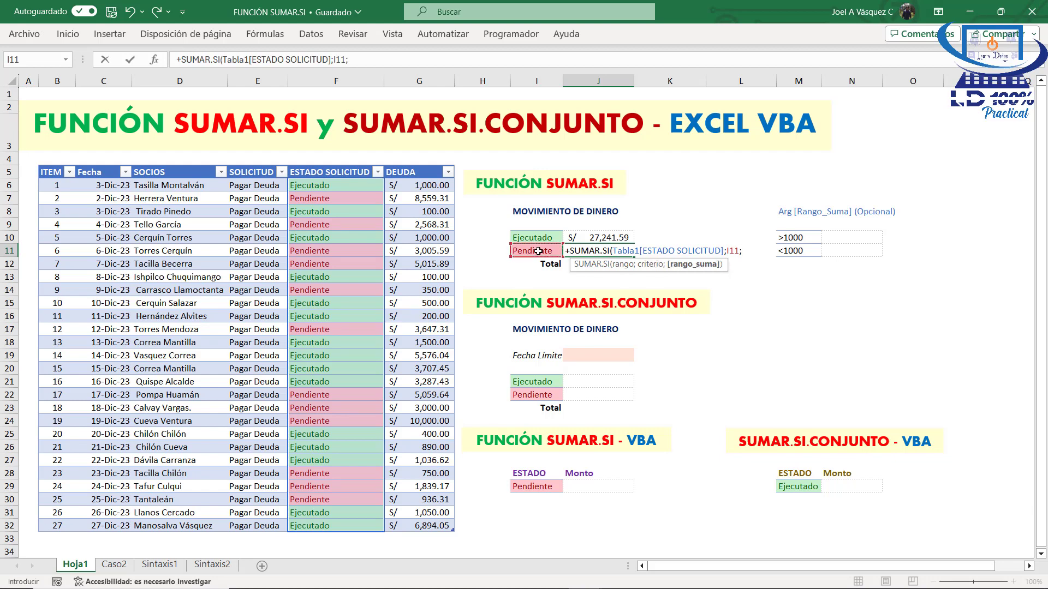
left_click_drag(412, 187, 416, 527)
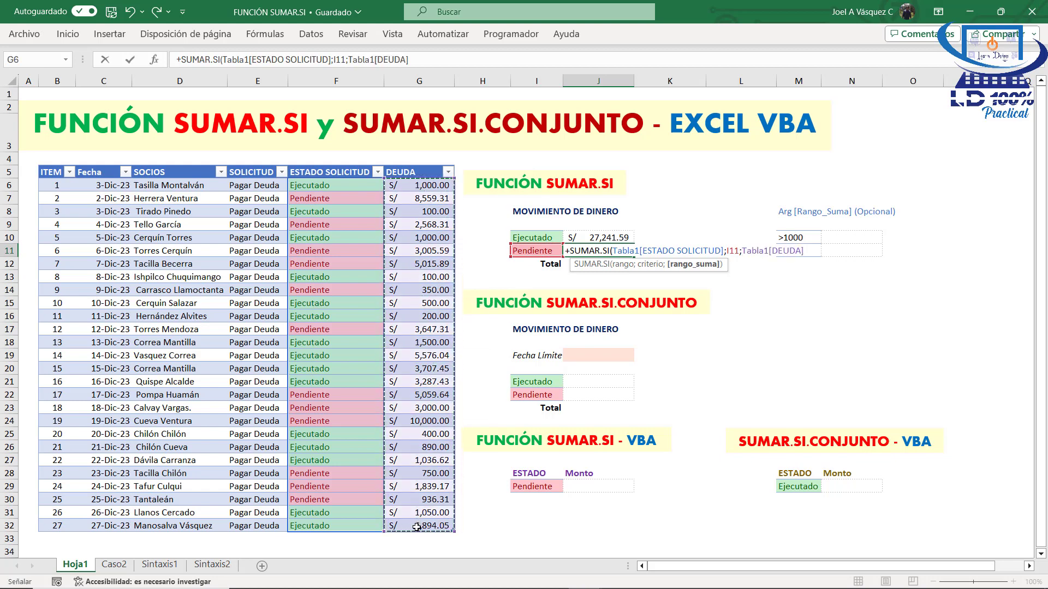
type(")")
key("ctrl+Return")
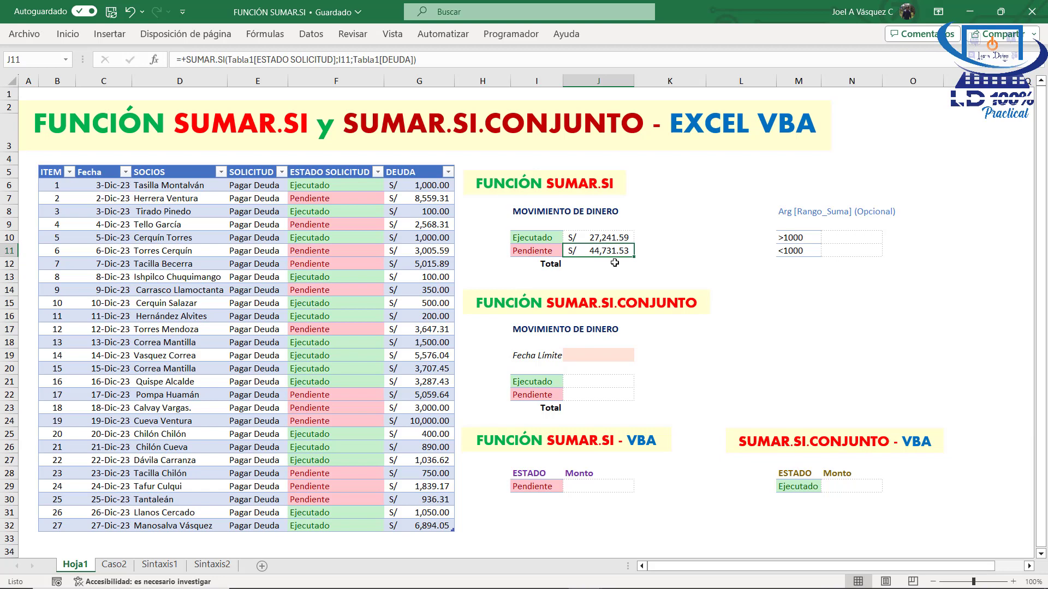
Step: Enter +suma(J10:J11) in the Total cell J12 to add the Ejecutado and Pendiente amounts
left_click(614, 263)
type("+")
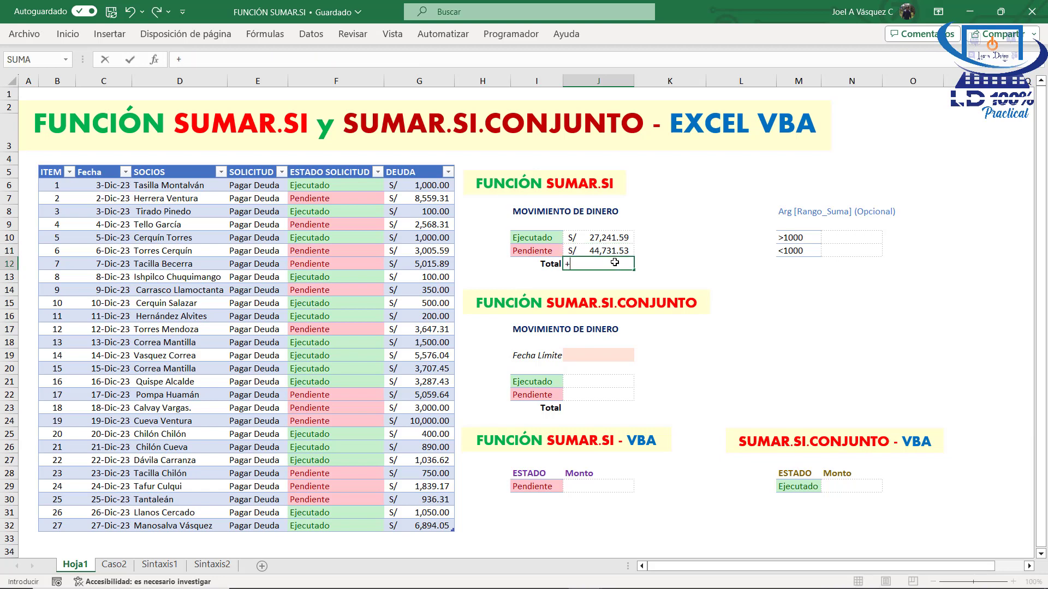
type("suma(")
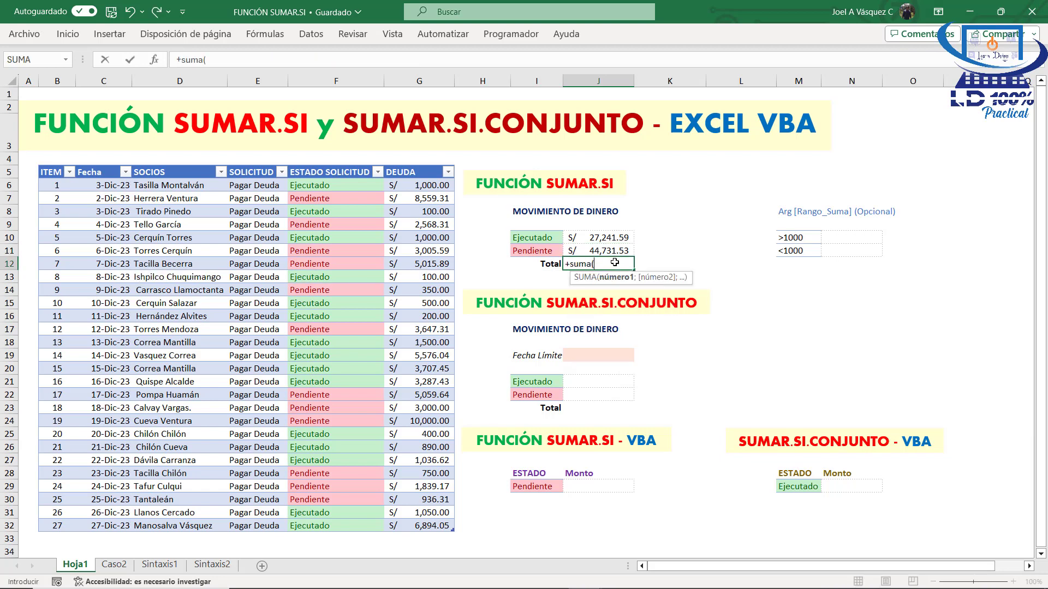
left_click_drag(609, 239, 609, 253)
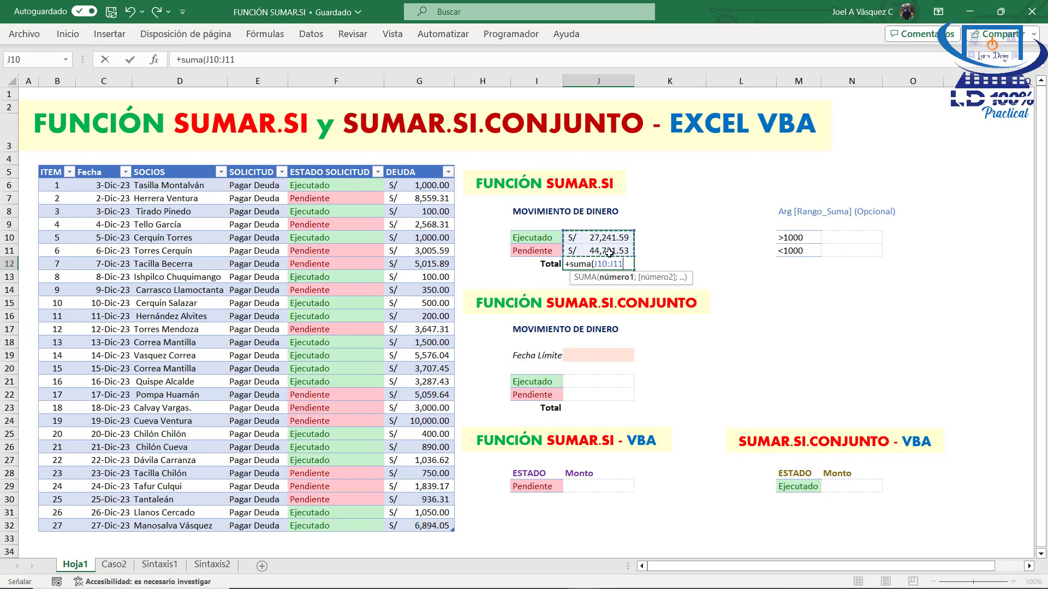
key("Return")
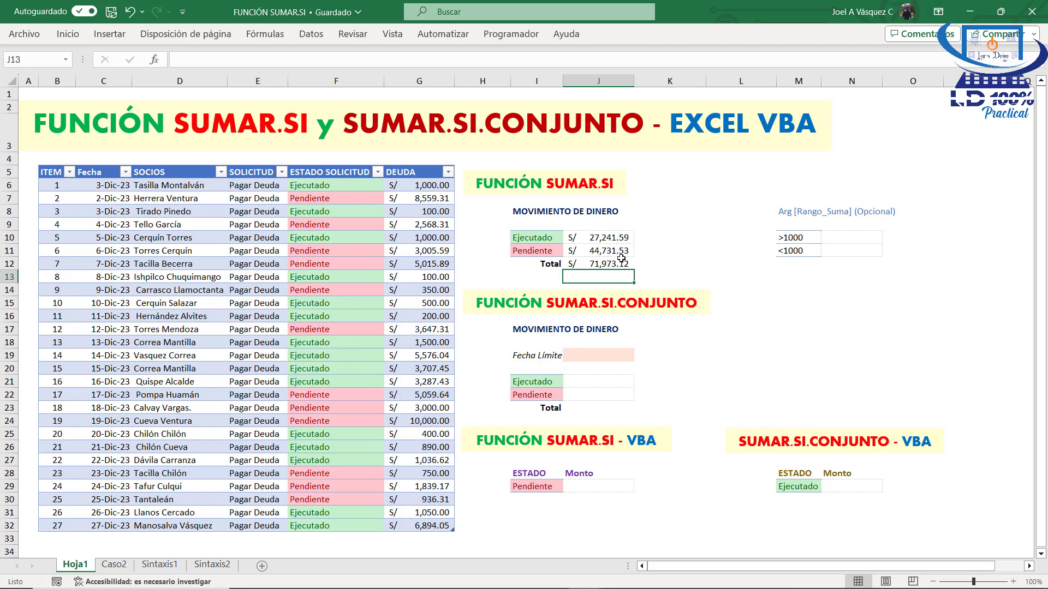
Step: Check the sum of the whole DEUDA column against the sum of the Ejecutado and Pendiente amounts in J10:J11
left_click_drag(426, 185, 421, 526)
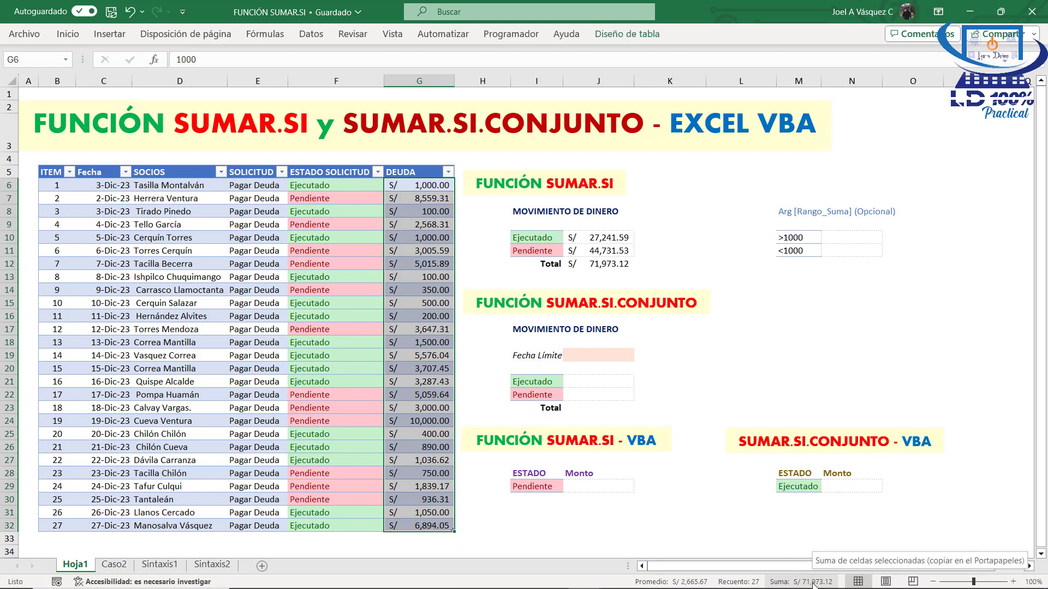
left_click(799, 212)
left_click_drag(599, 237, 603, 250)
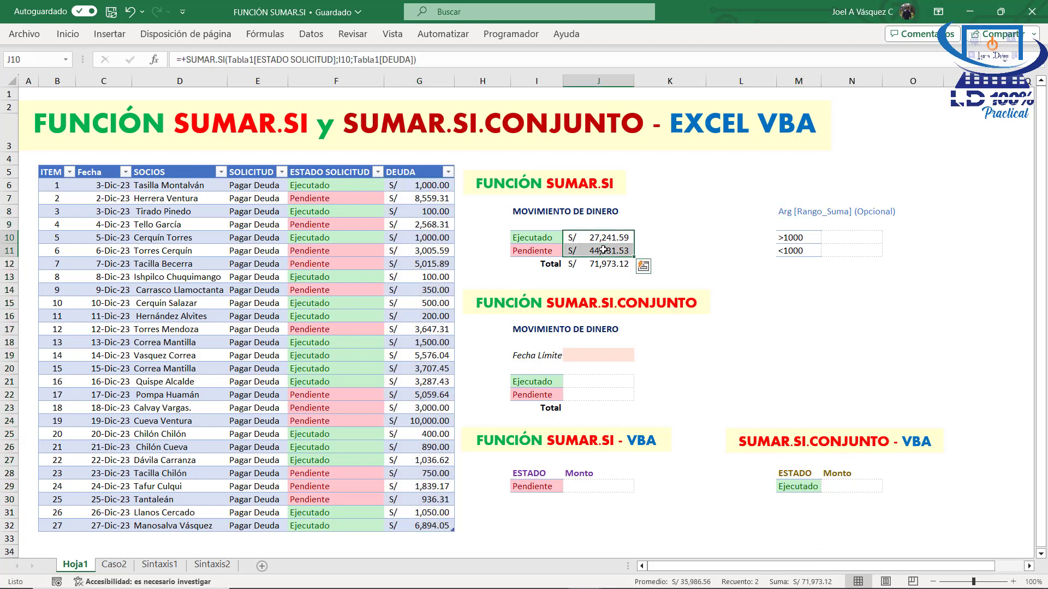
left_click(545, 239)
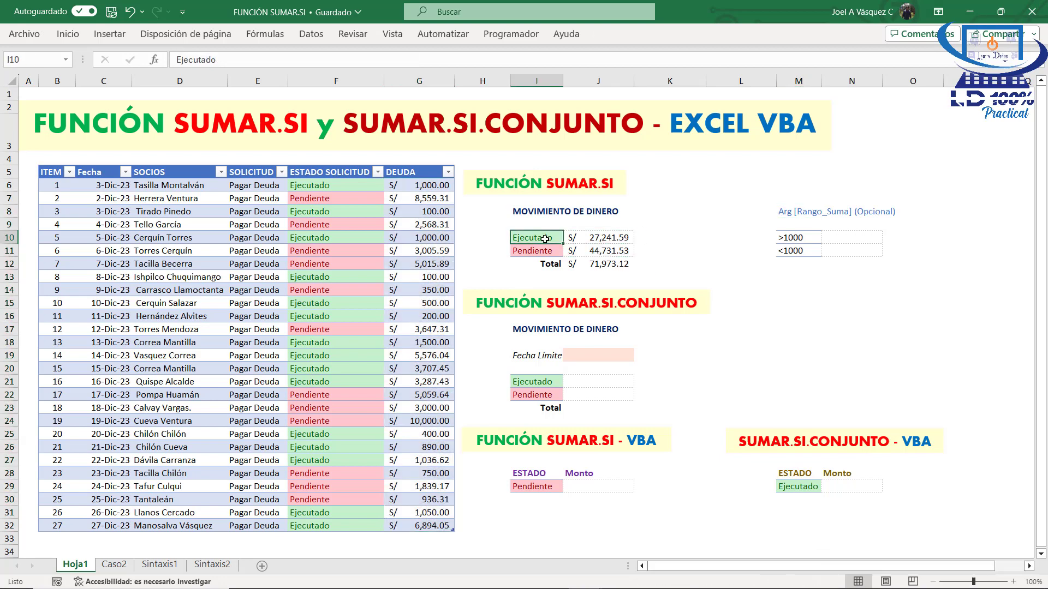
left_click(549, 253)
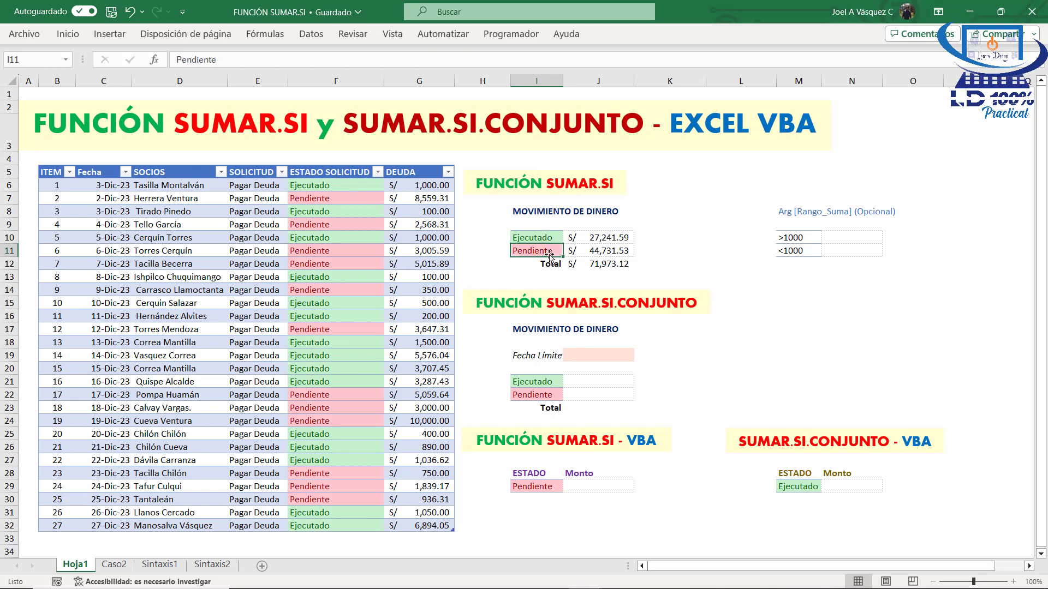
Step: Examine the optional Rango_Suma example, its >1000 and <1000 criteria in M10:M11 and the empty result cell N10
left_click(840, 238)
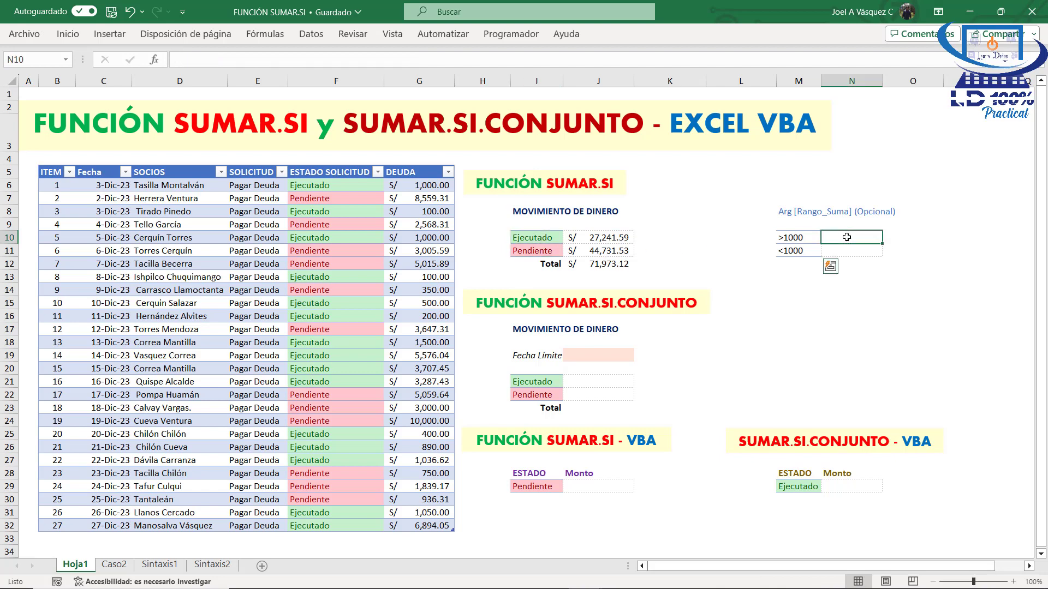
left_click(796, 215)
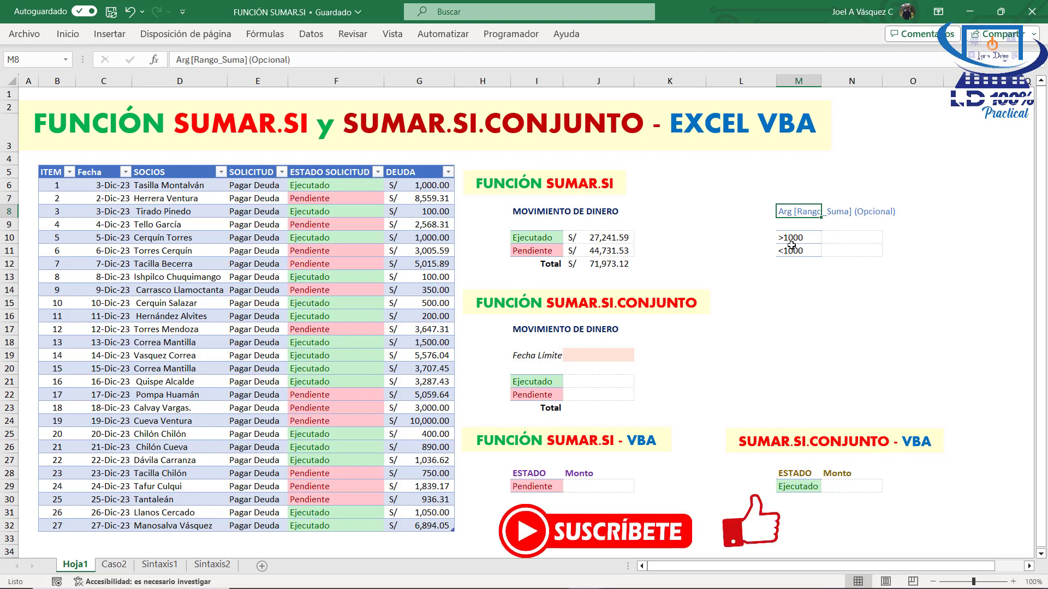
left_click(839, 237)
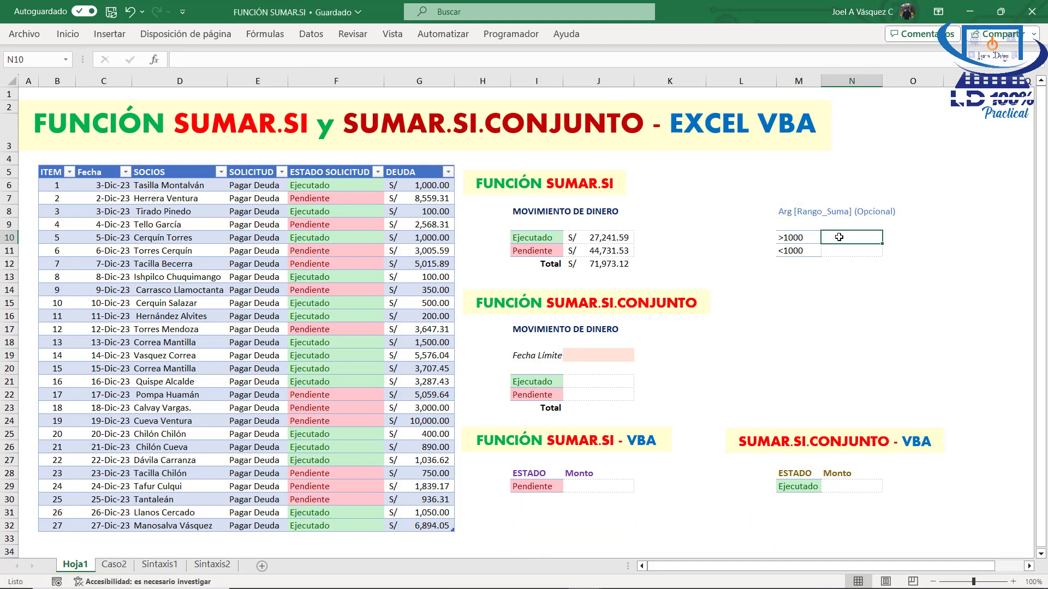
left_click_drag(809, 240, 806, 252)
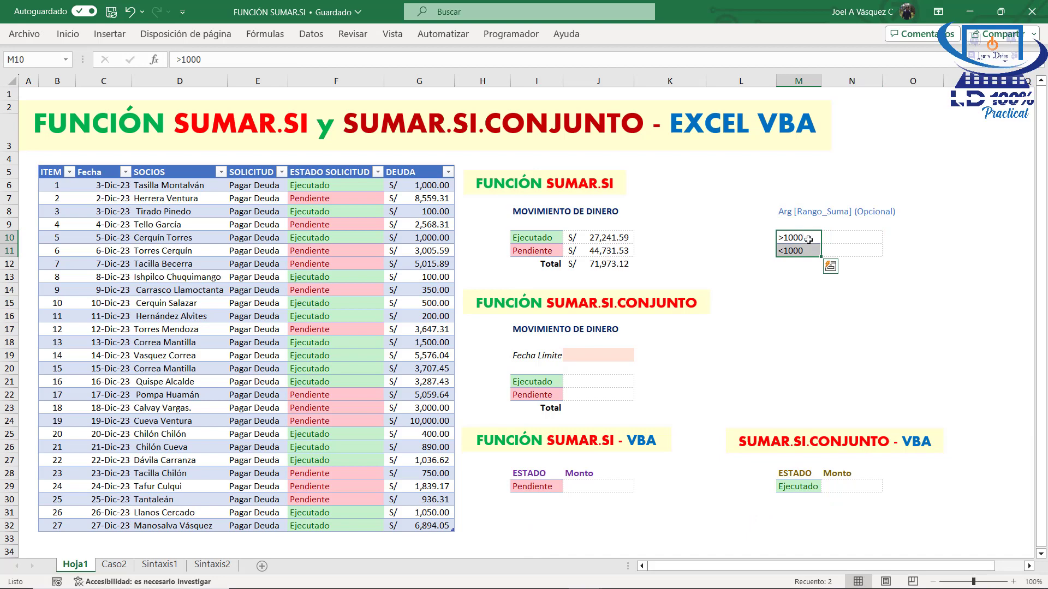
left_click(849, 240)
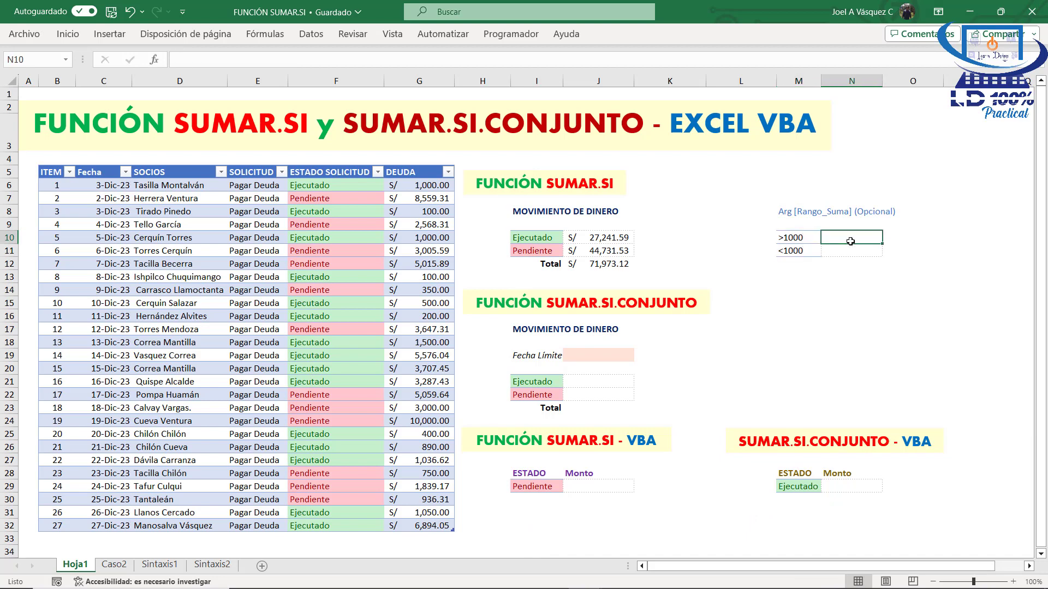
left_click(798, 252)
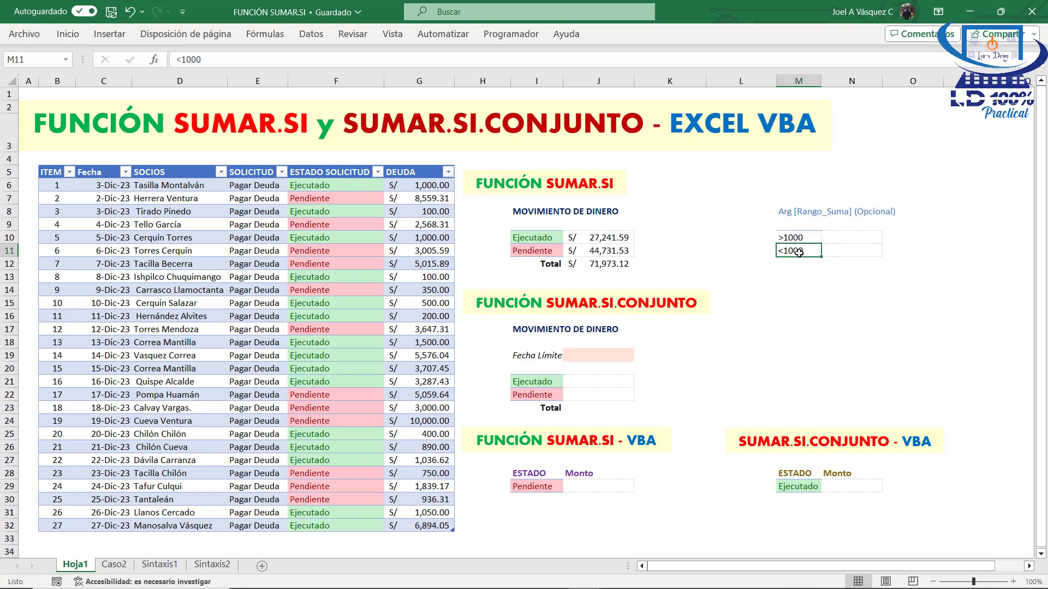
Step: Enter +SUMAR.SI(Tabla1[DEUDA];M10) in N10 to sum the debts above 1000 without a separate sum range
left_click(855, 242)
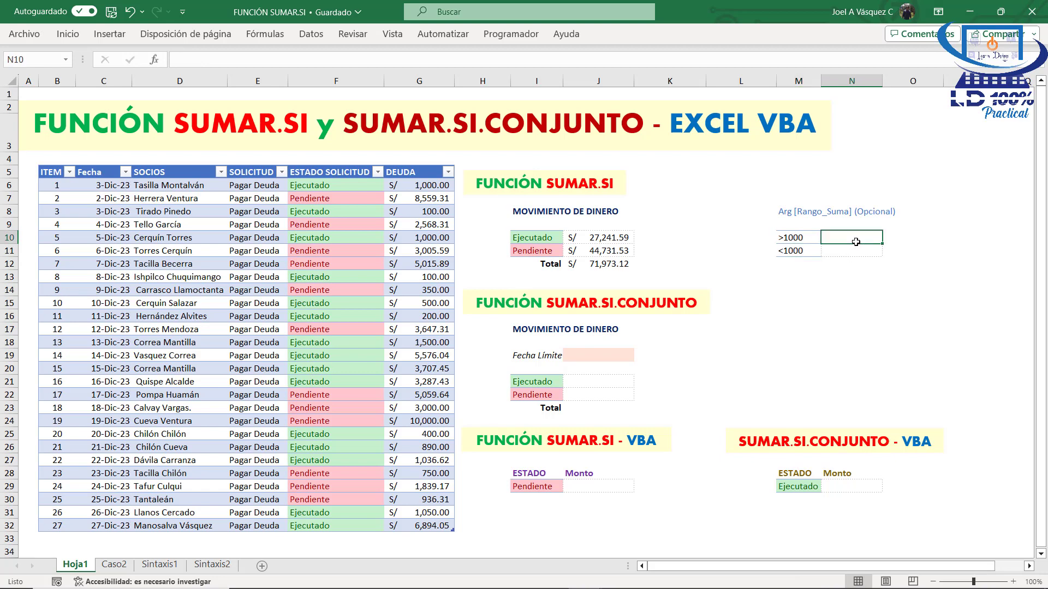
type("+suma")
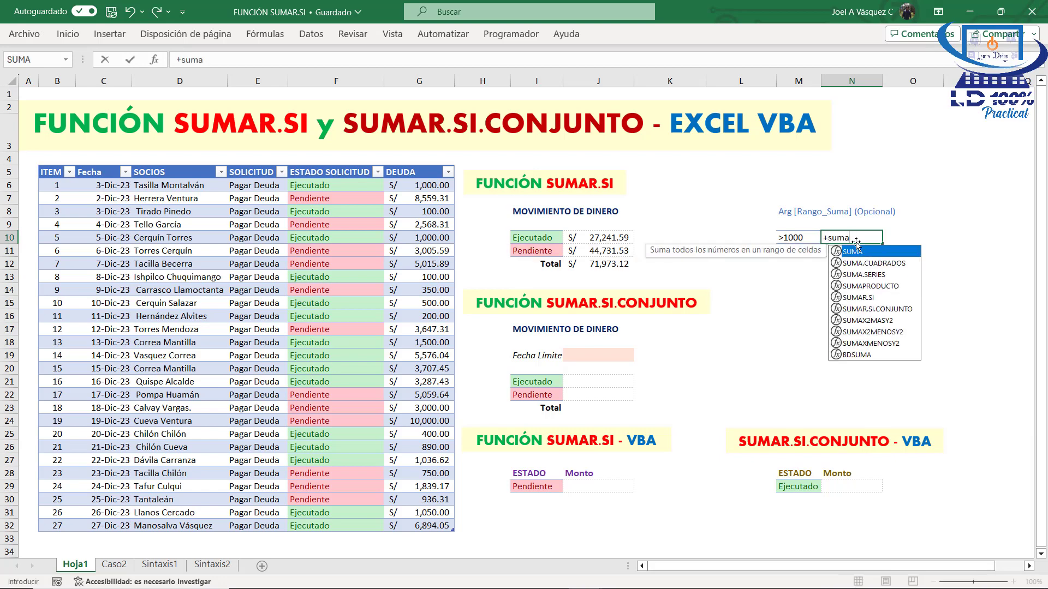
type("r")
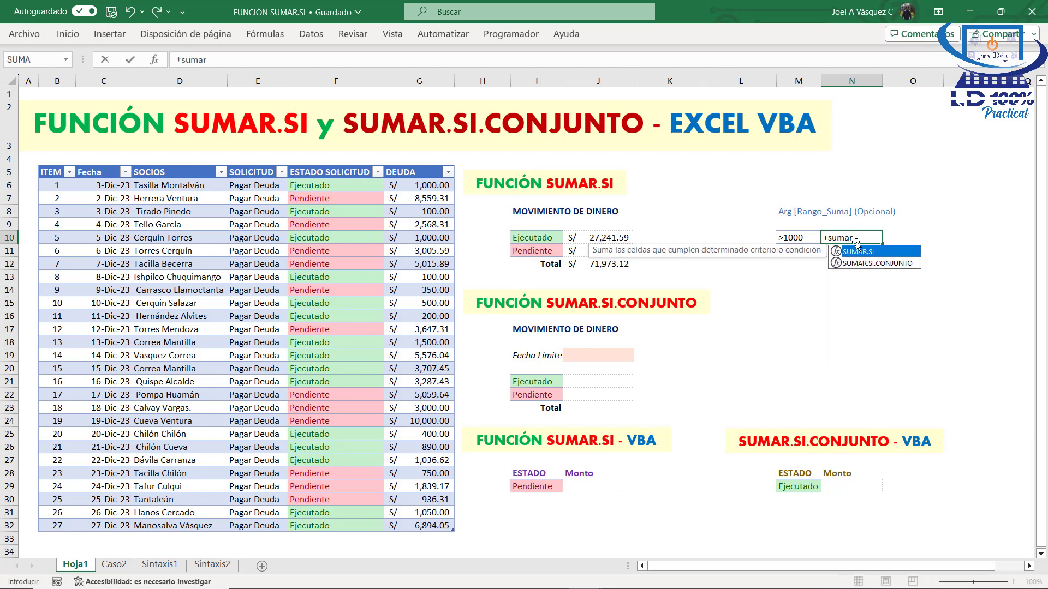
key("Tab")
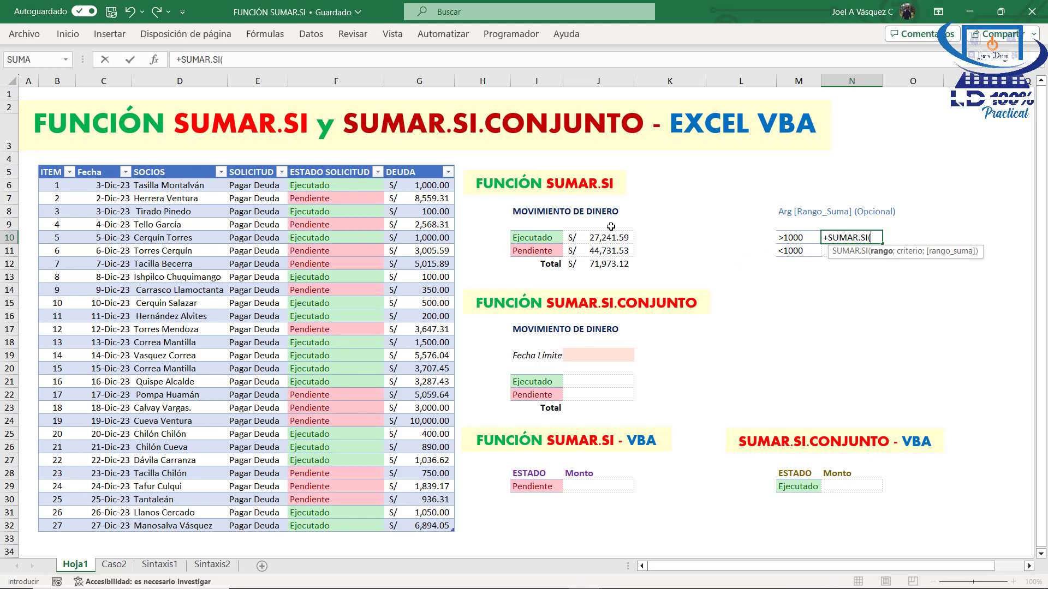
left_click_drag(431, 186, 419, 526)
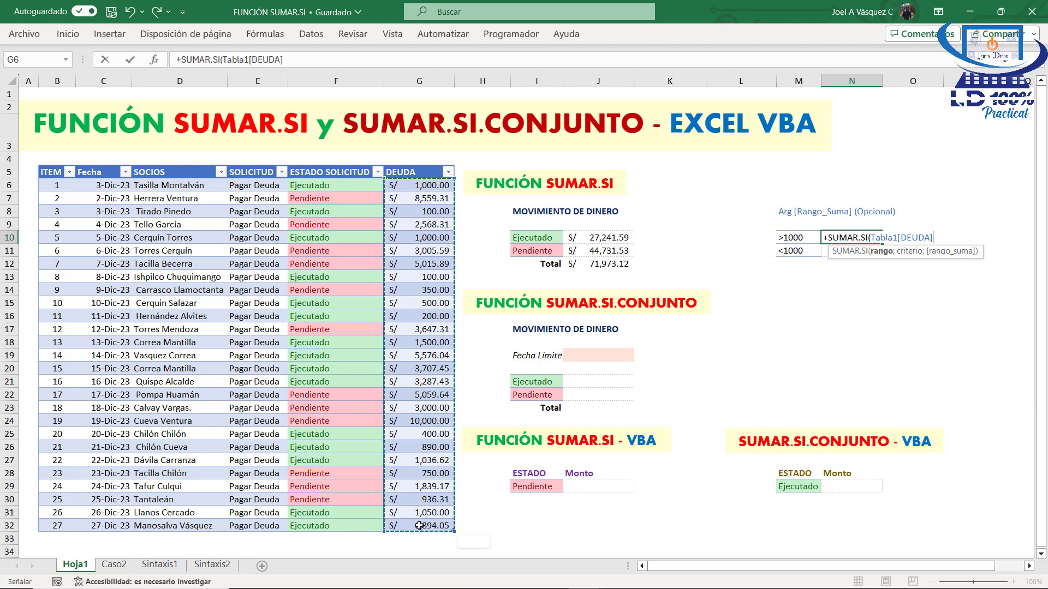
type(";")
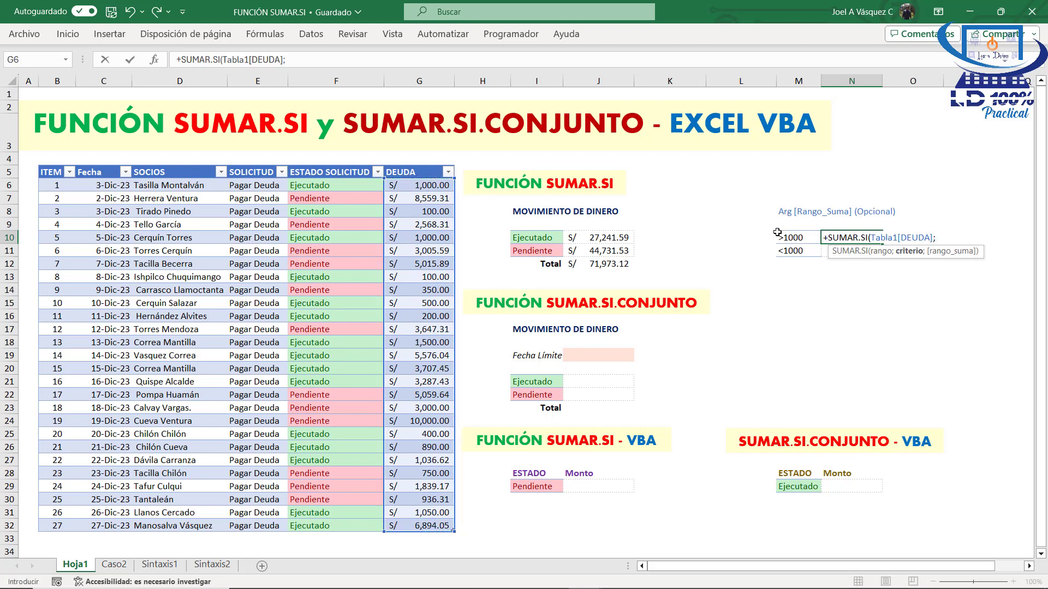
left_click(795, 236)
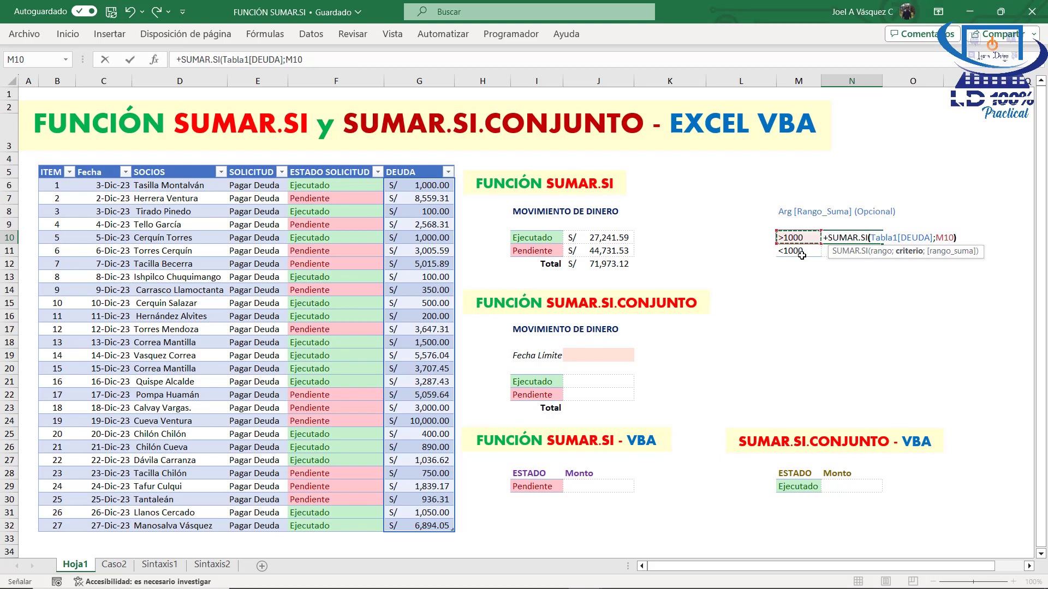
type(")")
key("Return")
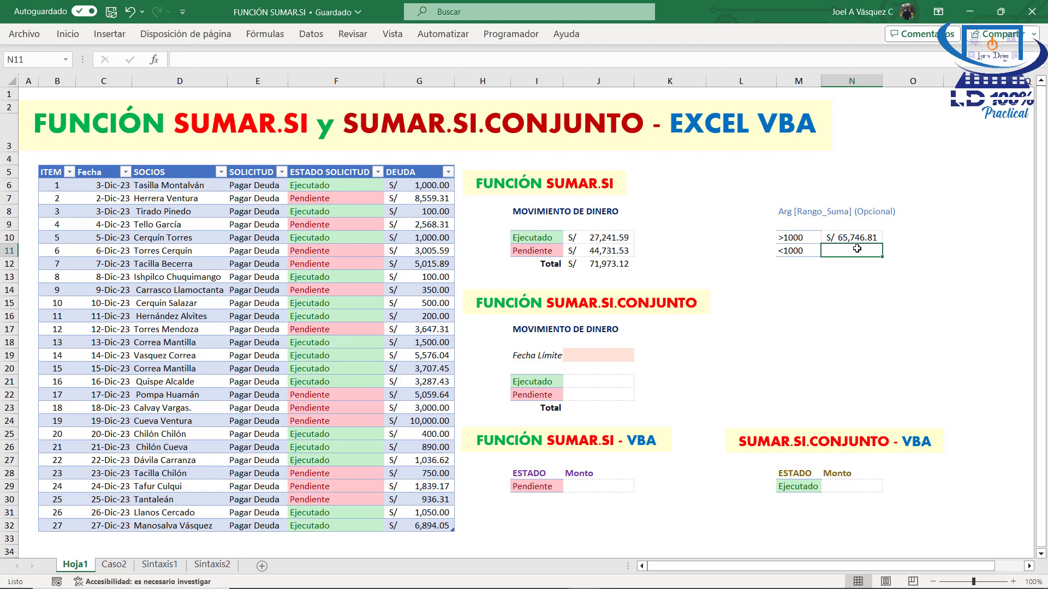
Step: Enter +SUMAR.SI(Tabla1[DEUDA];M11) in N11 to sum the debts below 1000 without a separate sum range
type("+")
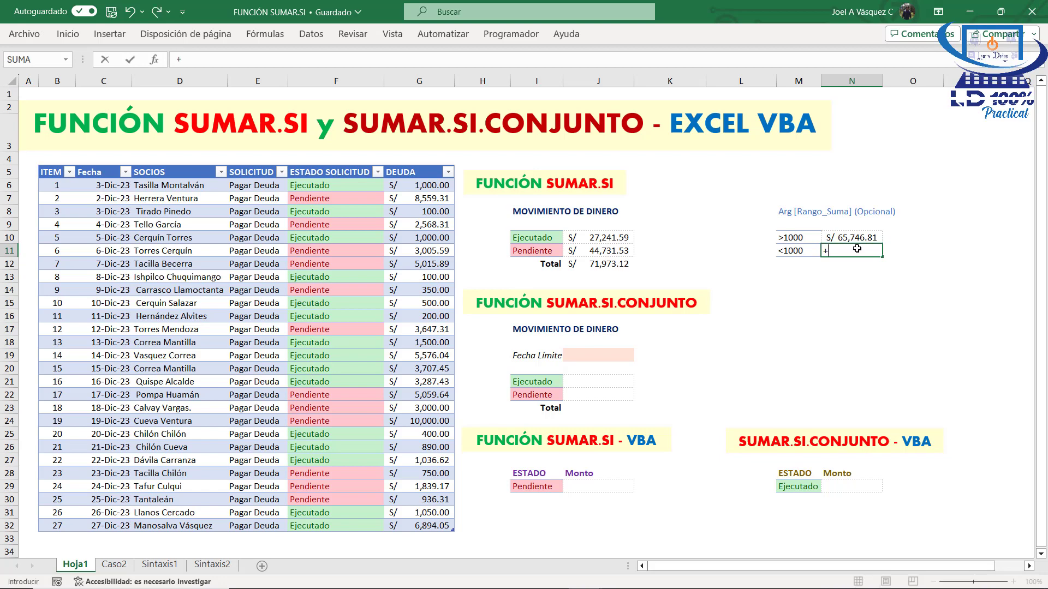
type("sumar")
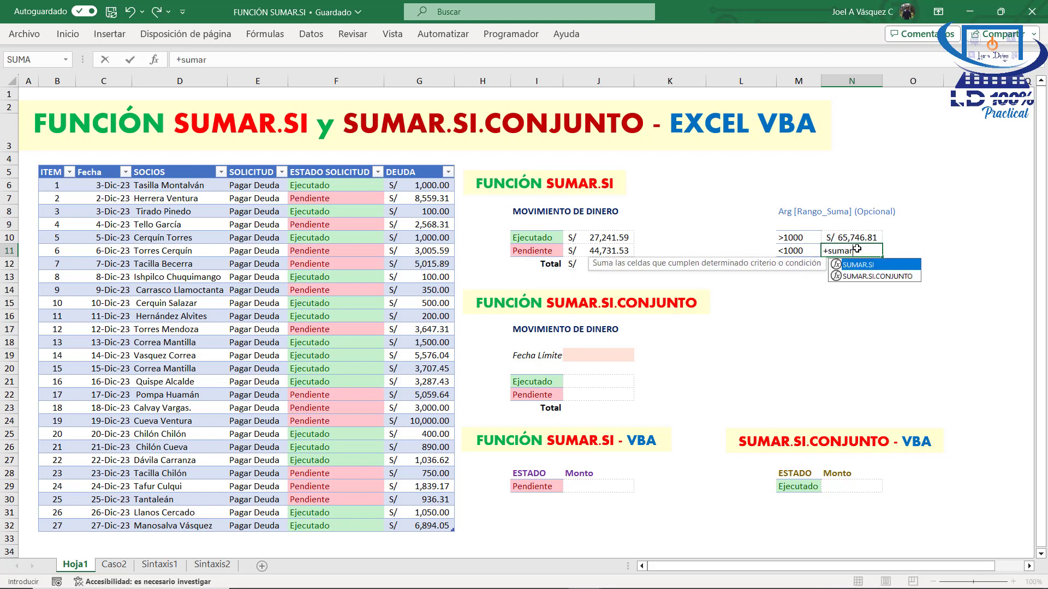
key("Tab")
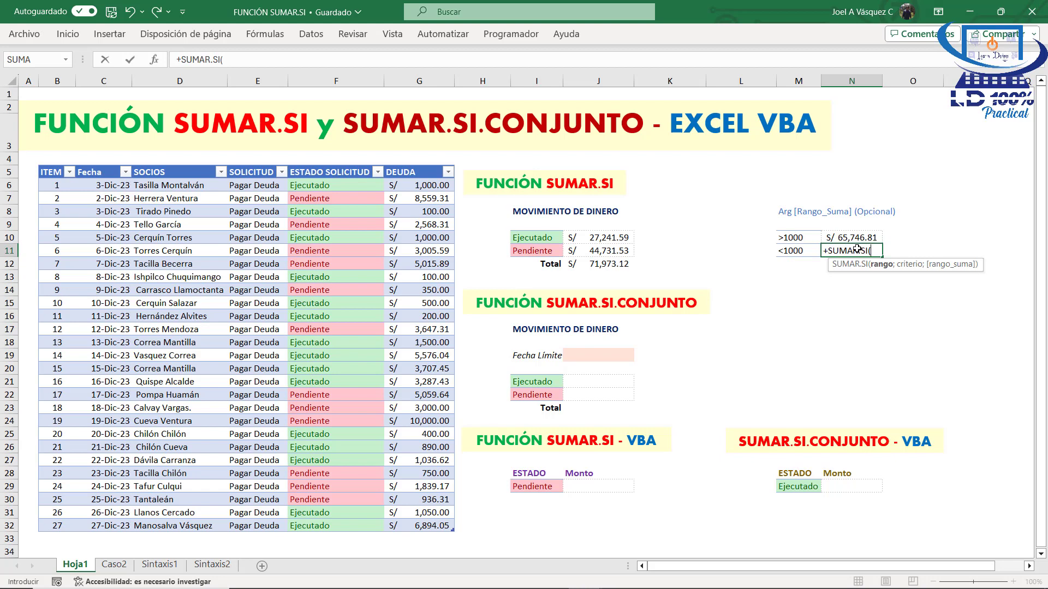
left_click_drag(413, 185, 430, 532)
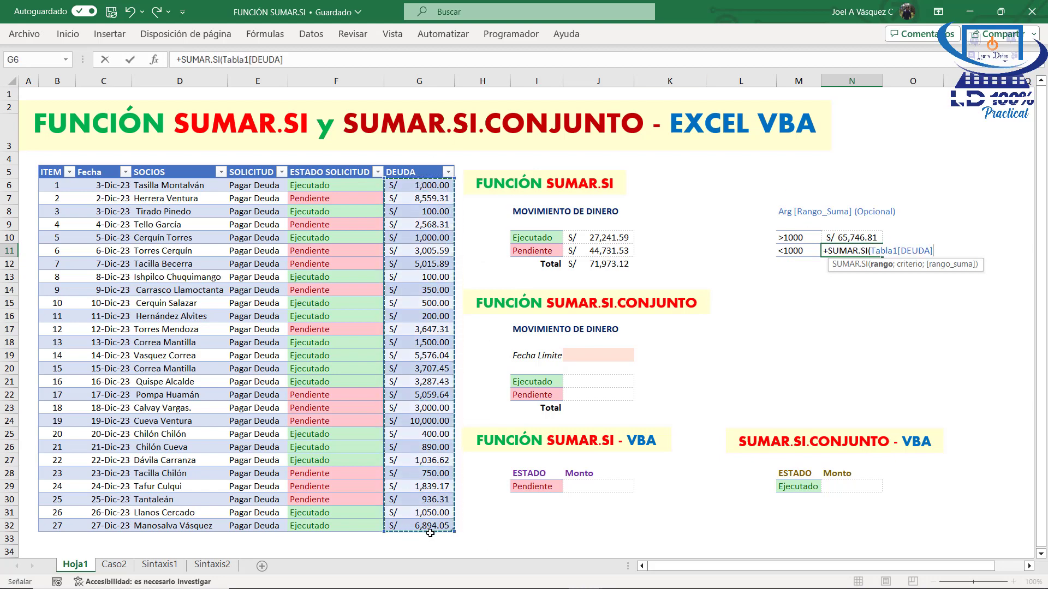
type(";")
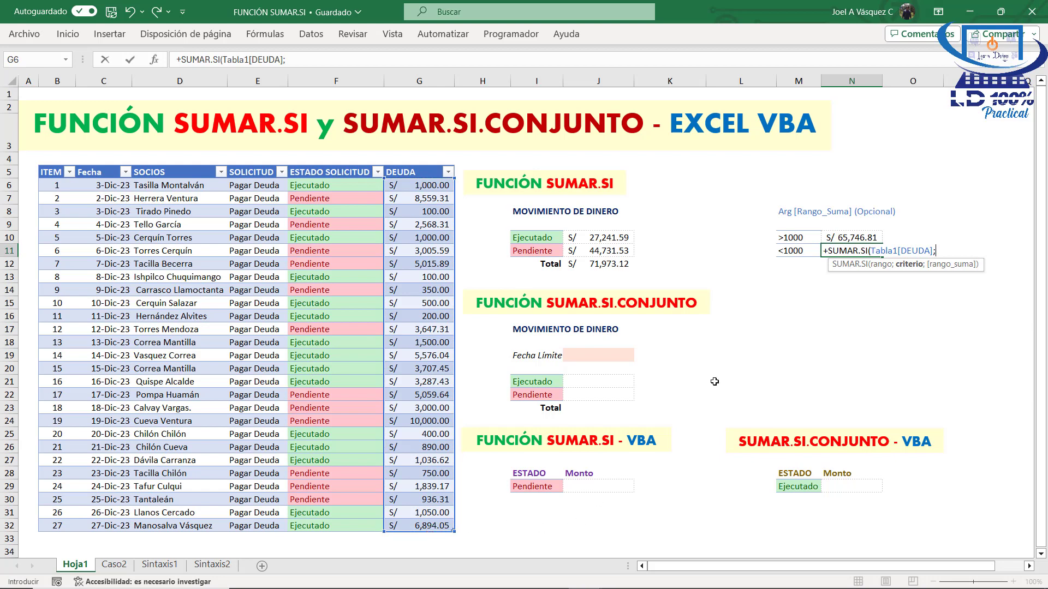
left_click(792, 250)
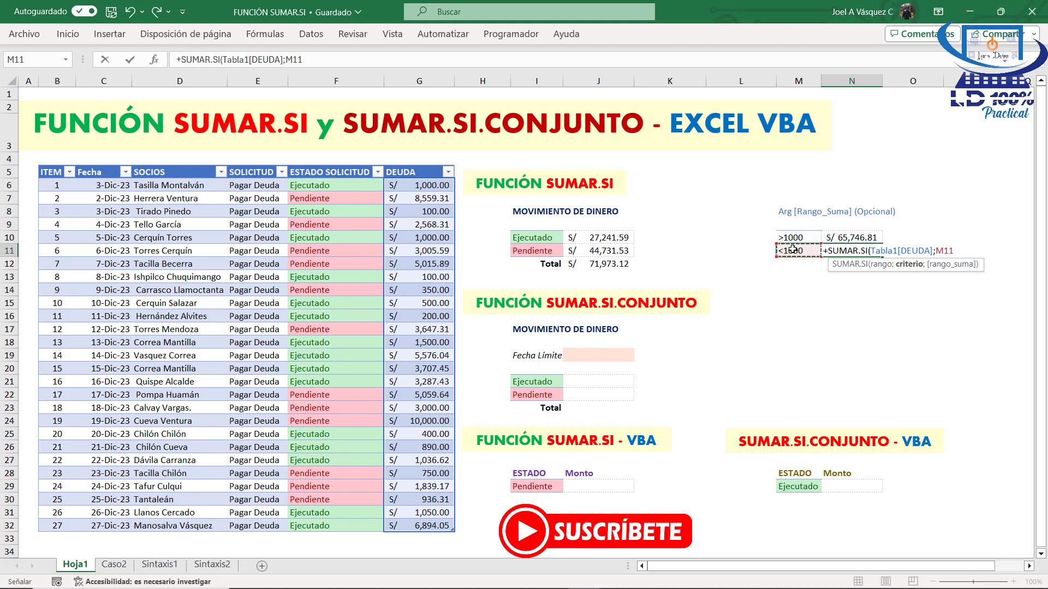
type(")")
key("Return")
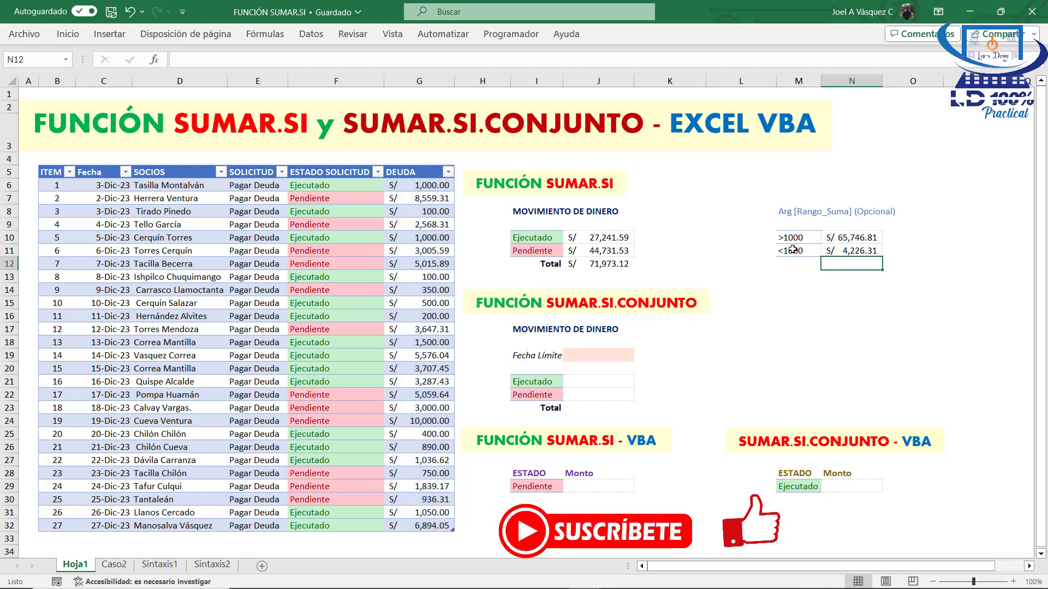
Step: Review the N11 formula and the SUMAR.SI results, and look over the SUMAR.SI.CONJUNTO exercise area
left_click(865, 249)
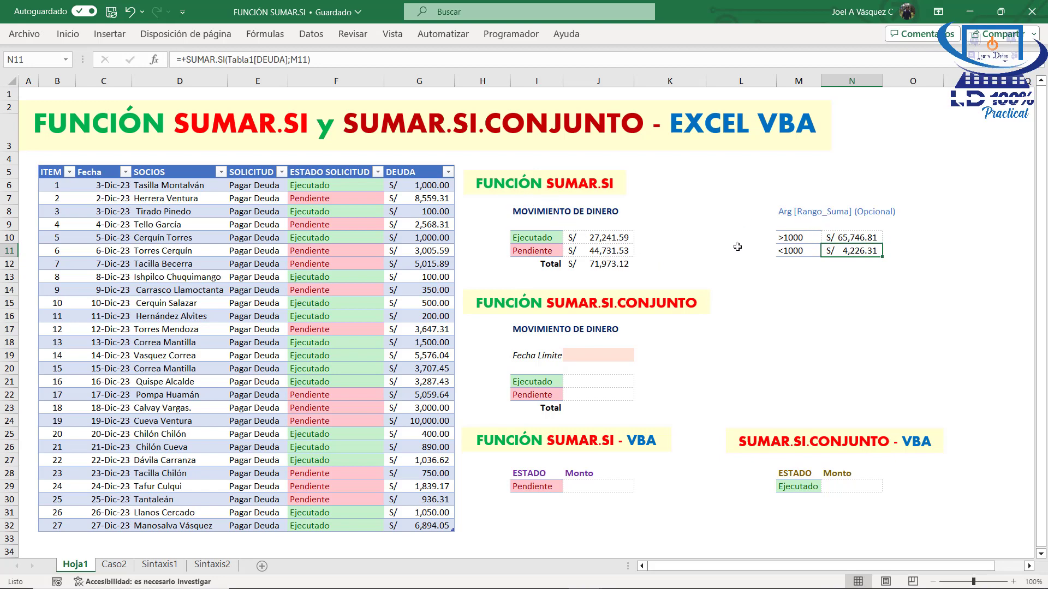
left_click_drag(545, 239, 868, 251)
left_click(798, 342)
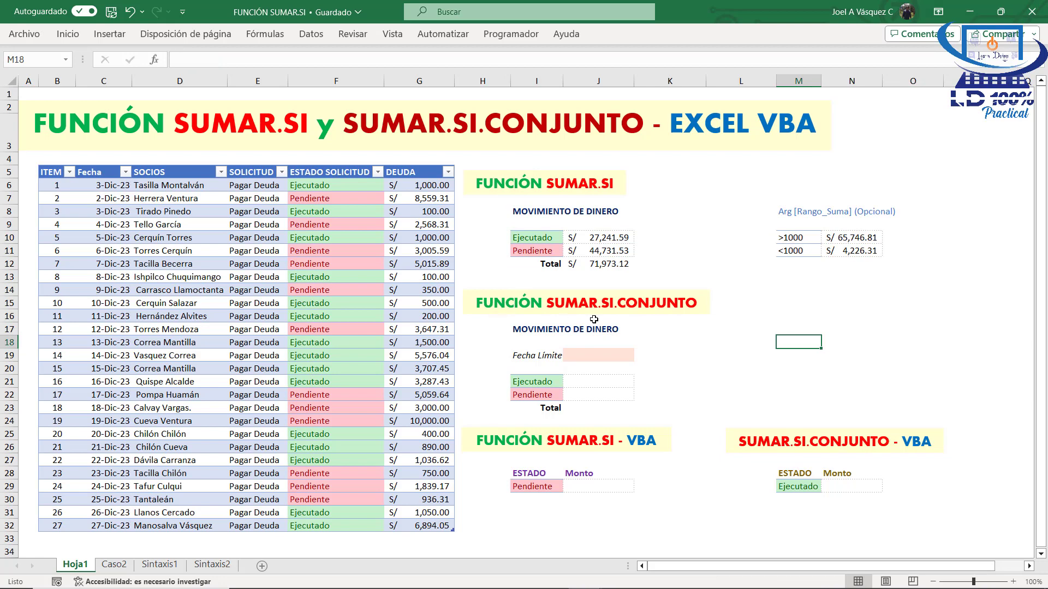
left_click(741, 381)
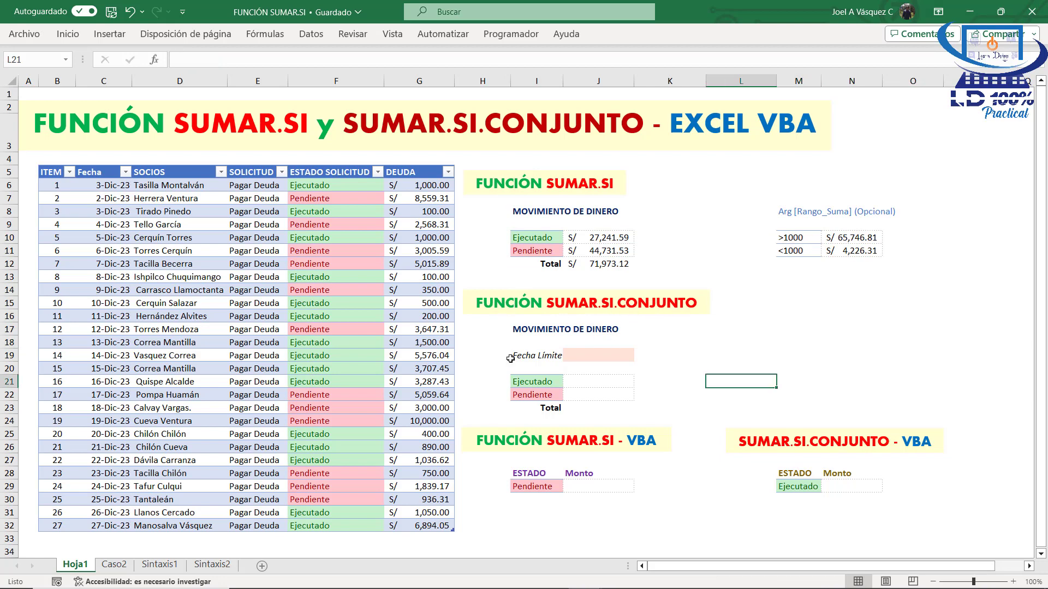
Step: Open the Sintaxis2 sheet and highlight the Rango_suma argument in the SUMAR.SI.CONJUNTO syntax
left_click(212, 565)
left_click(336, 177)
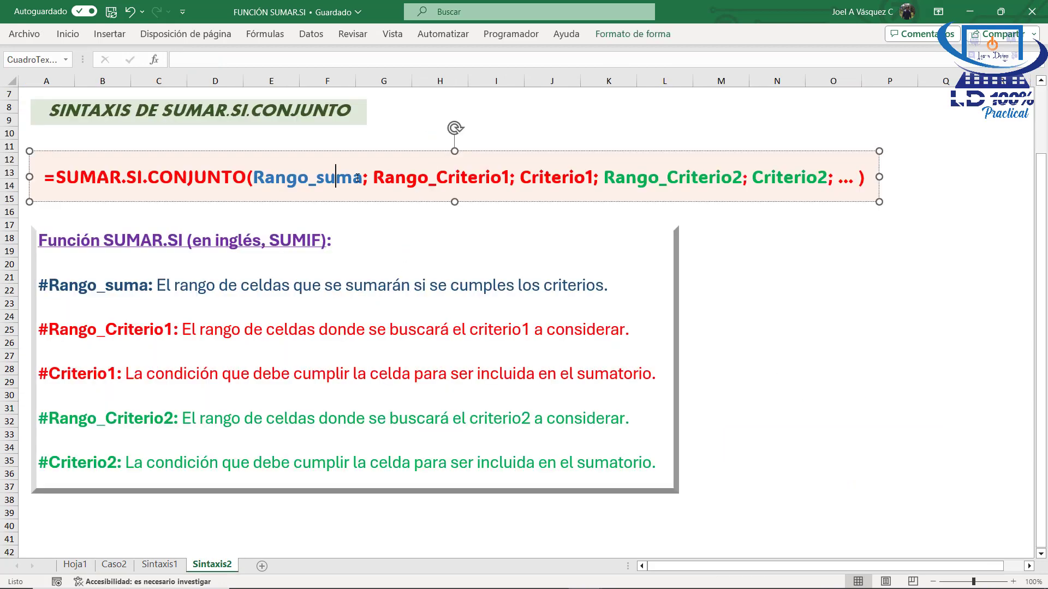
left_click_drag(361, 178, 253, 179)
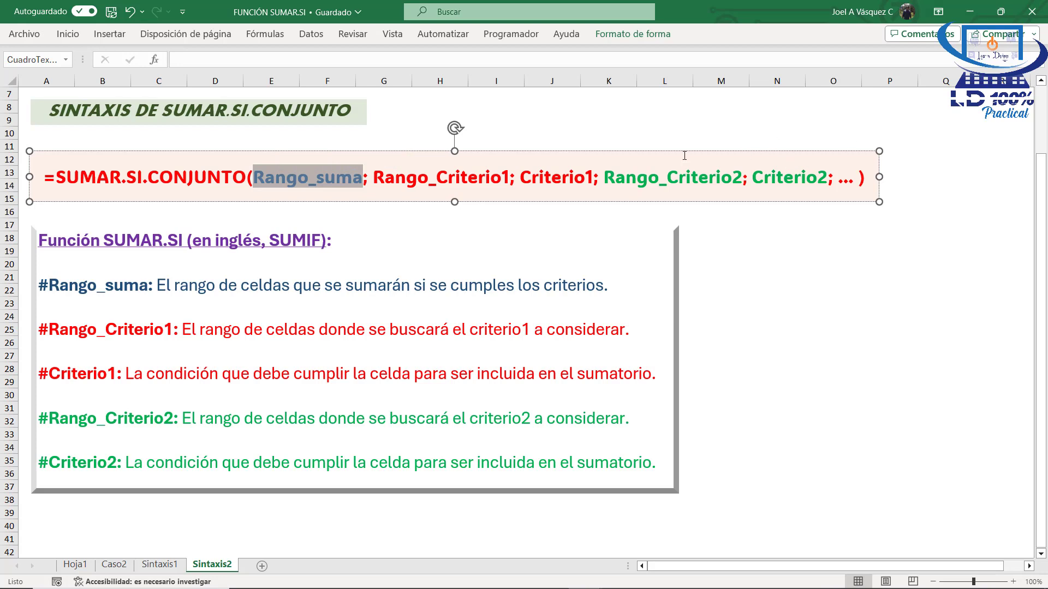
left_click_drag(364, 182, 259, 186)
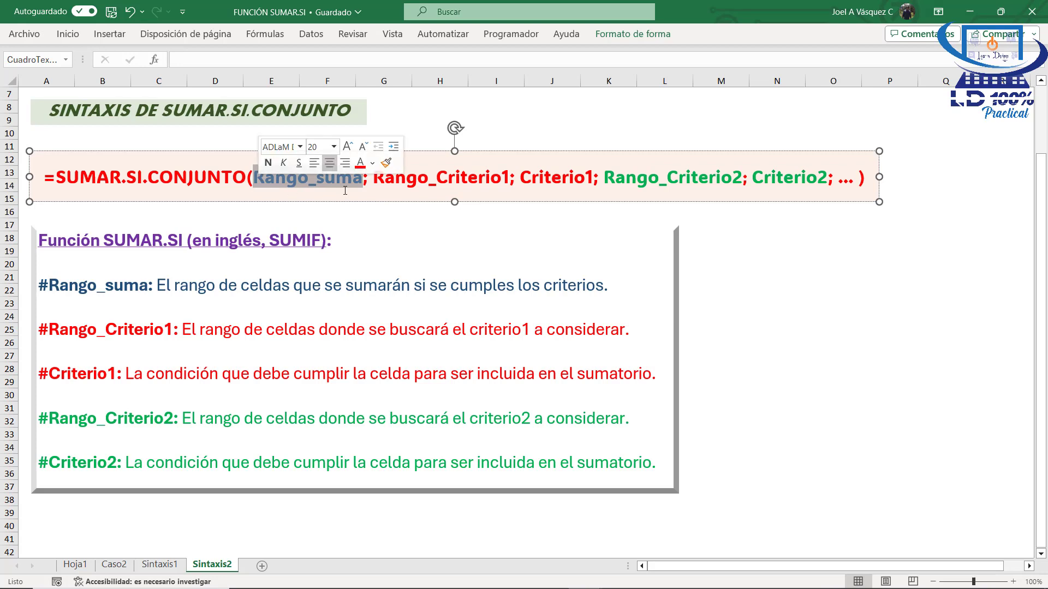
Step: Highlight the Rango_Criterio and Criterio argument pairs and Rango_suma in the SUMAR.SI.CONJUNTO syntax to study their order
left_click_drag(371, 181, 564, 175)
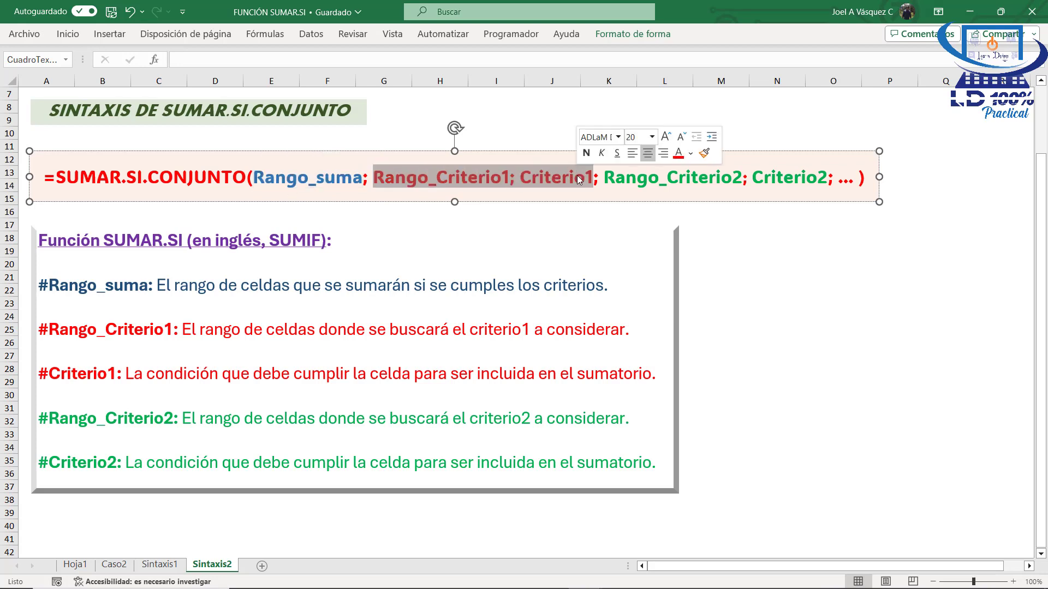
left_click_drag(373, 180, 513, 180)
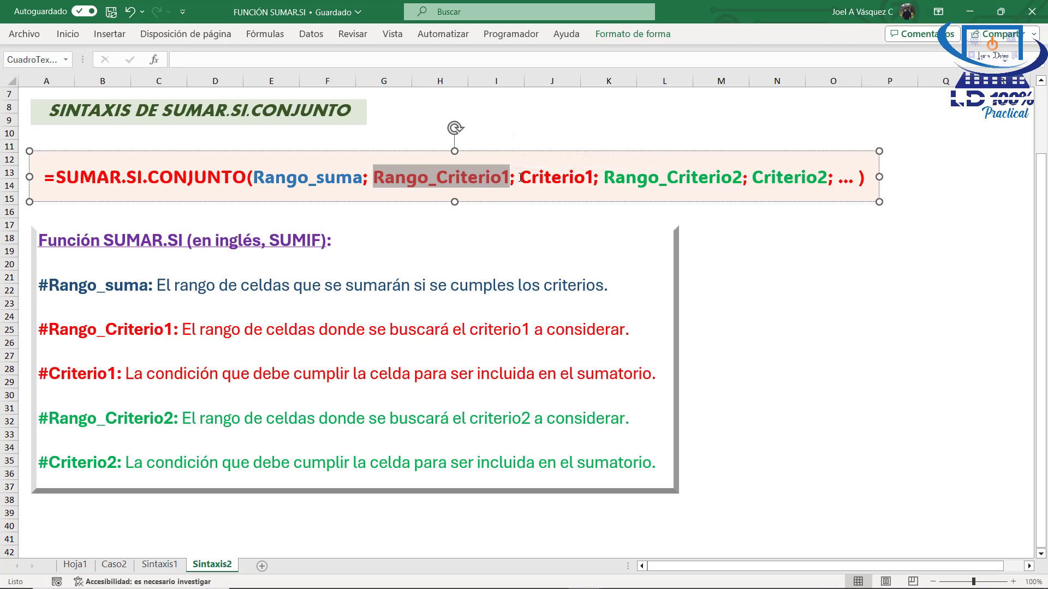
left_click_drag(520, 177, 381, 184)
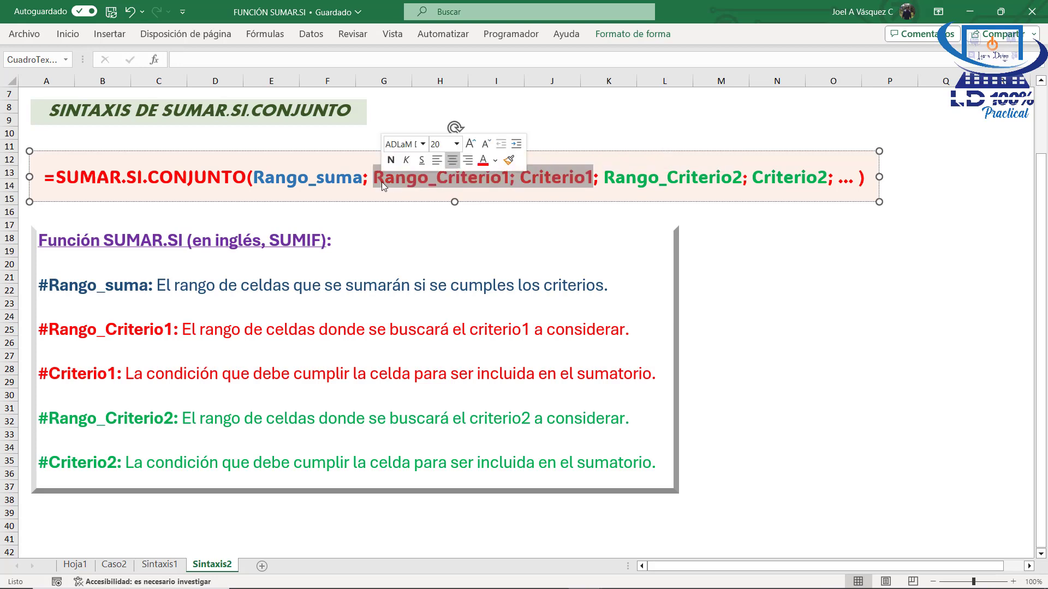
left_click_drag(602, 178, 732, 176)
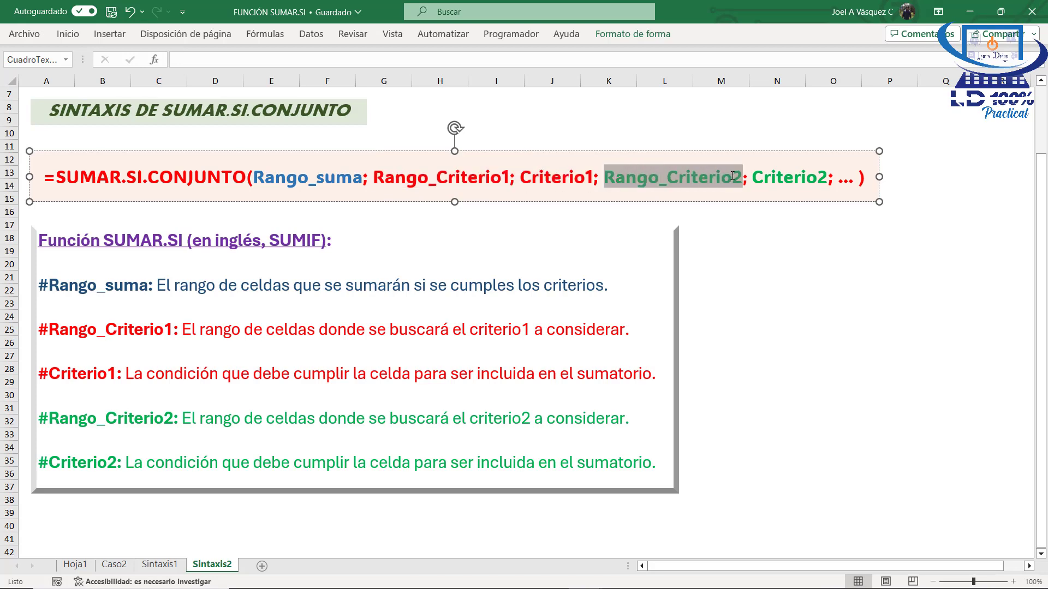
left_click_drag(733, 176, 607, 178)
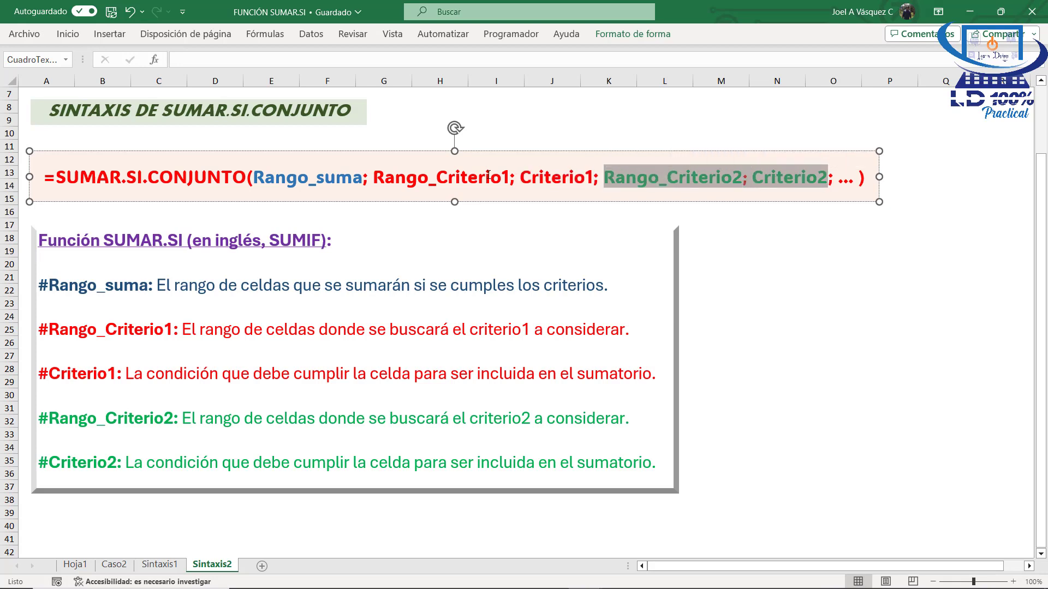
left_click_drag(512, 177, 372, 180)
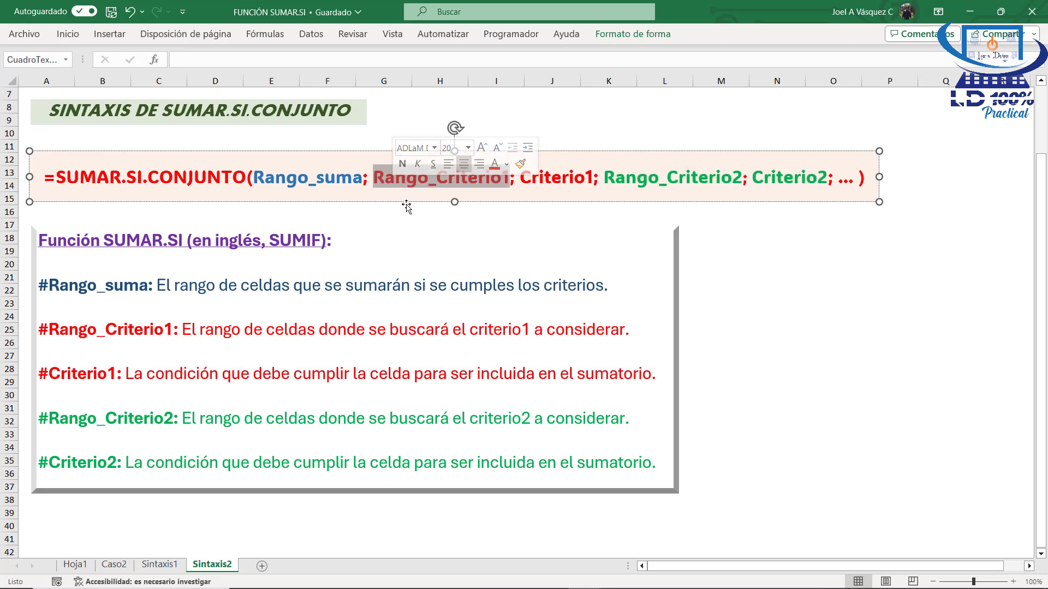
left_click(560, 182)
left_click_drag(606, 170, 719, 187)
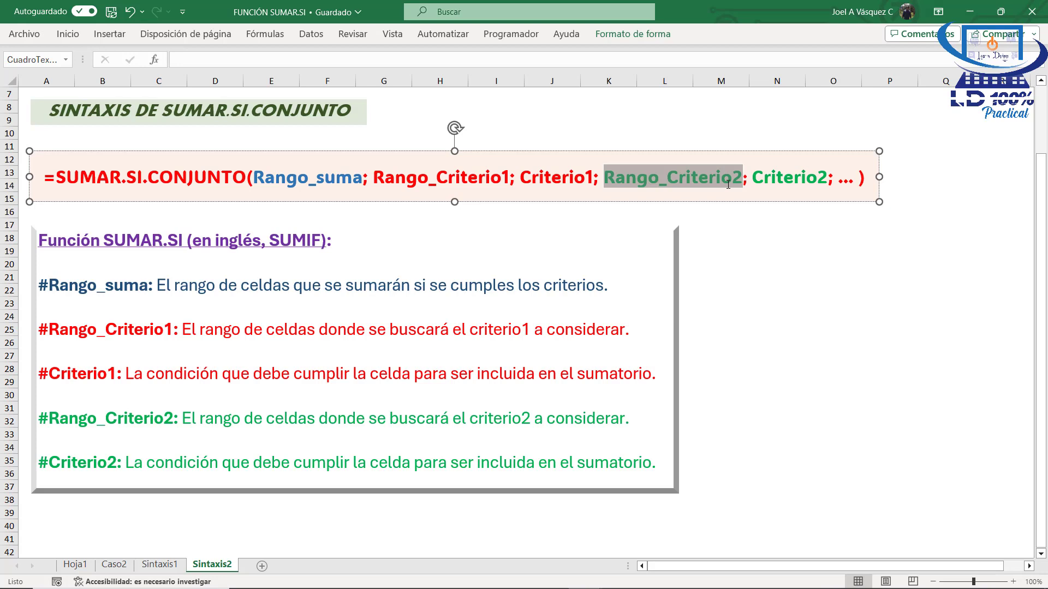
left_click_drag(753, 178, 829, 194)
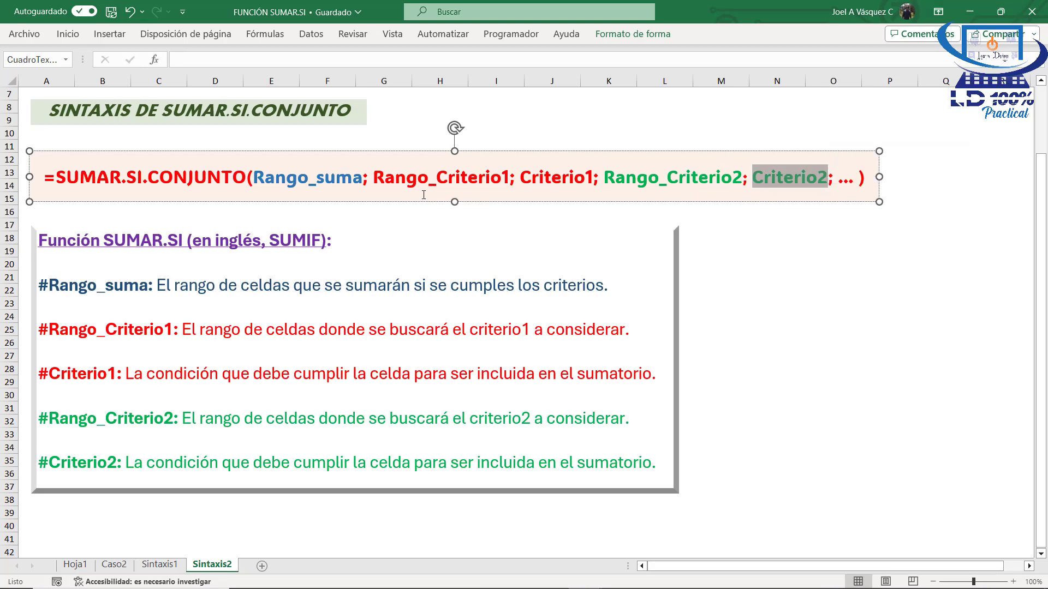
left_click_drag(362, 177, 277, 183)
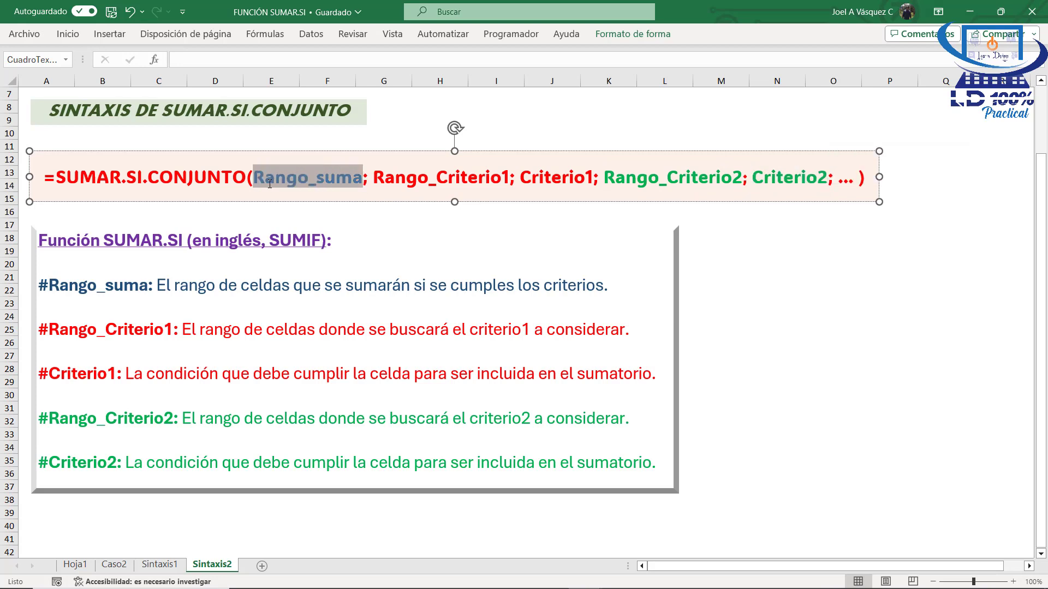
left_click(751, 273)
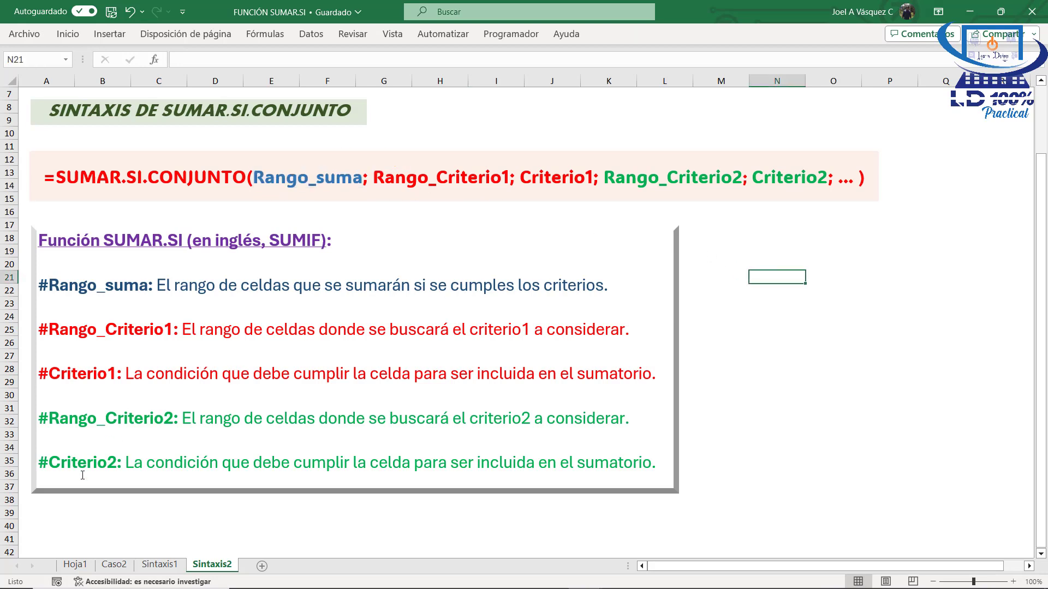
Step: Return to Hoja1 and look over the Fecha Límite cell and the Ejecutado and Pendiente rows of the SUMAR.SI.CONJUNTO exercise
left_click(79, 566)
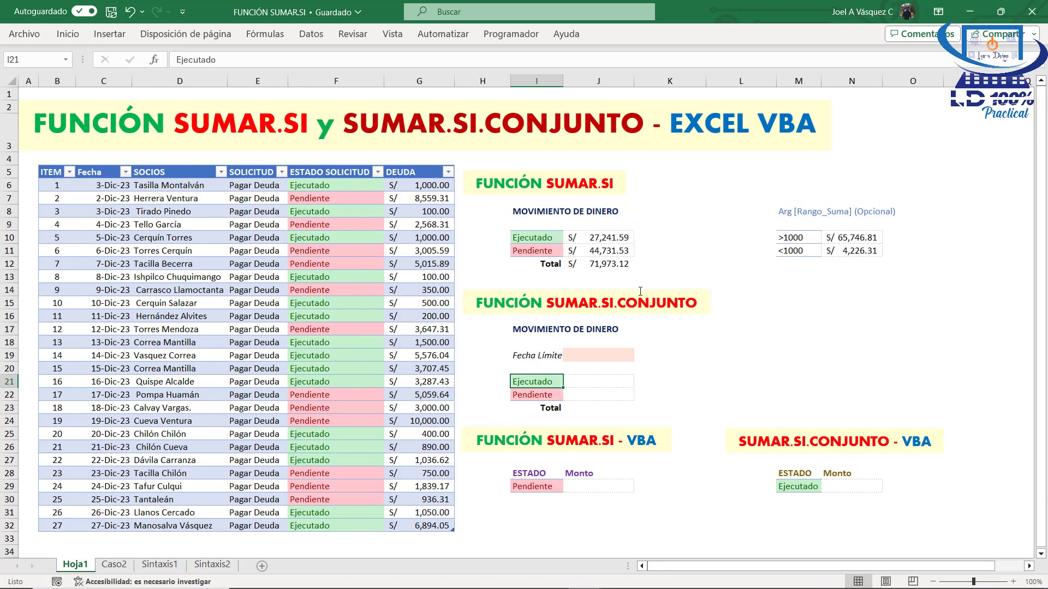
left_click(587, 353)
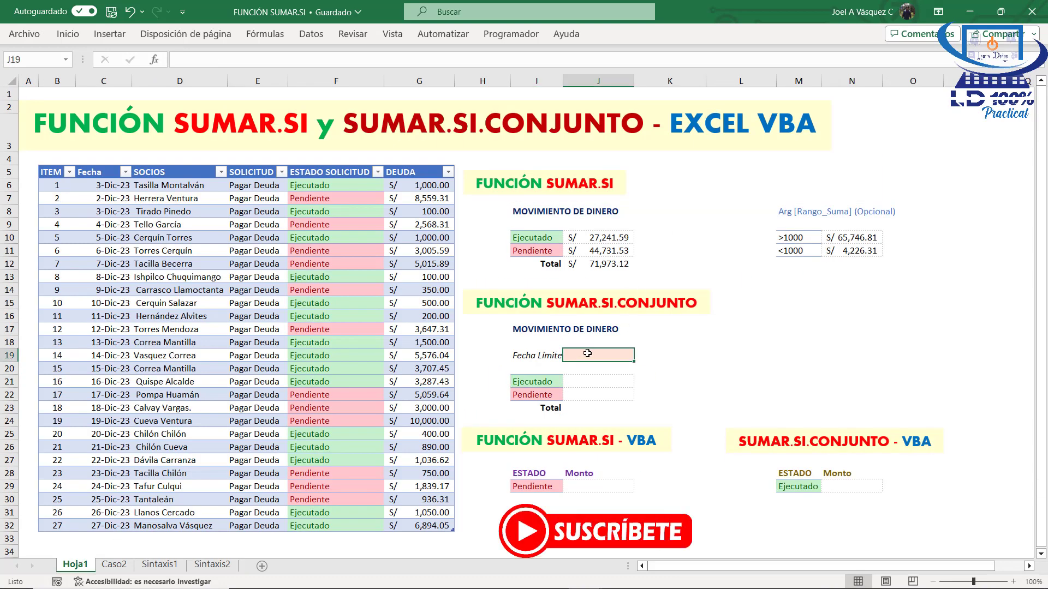
key("Left")
left_click_drag(543, 382, 541, 390)
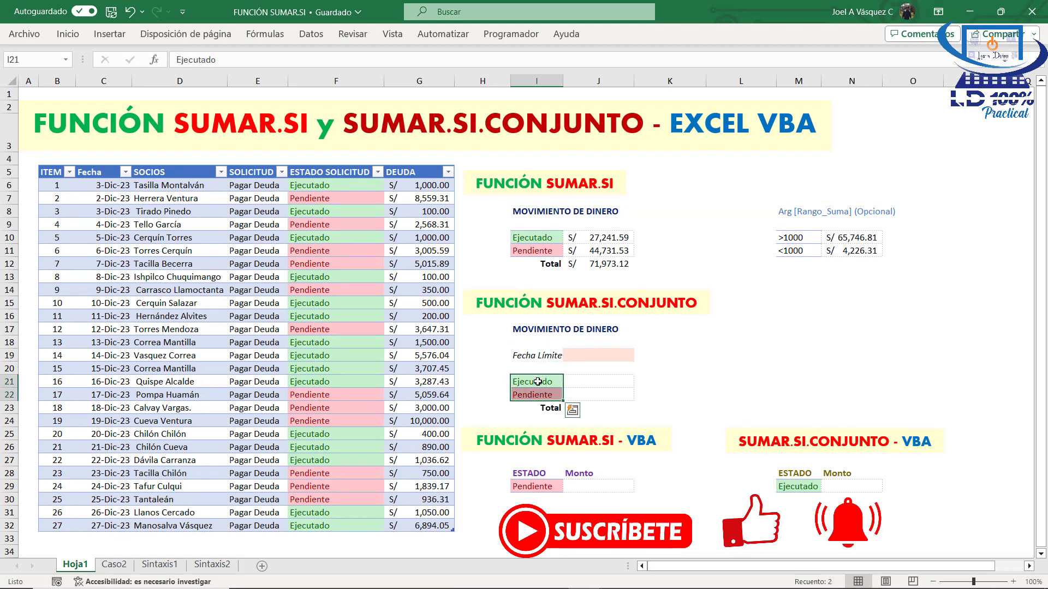
left_click(539, 381)
left_click(602, 378)
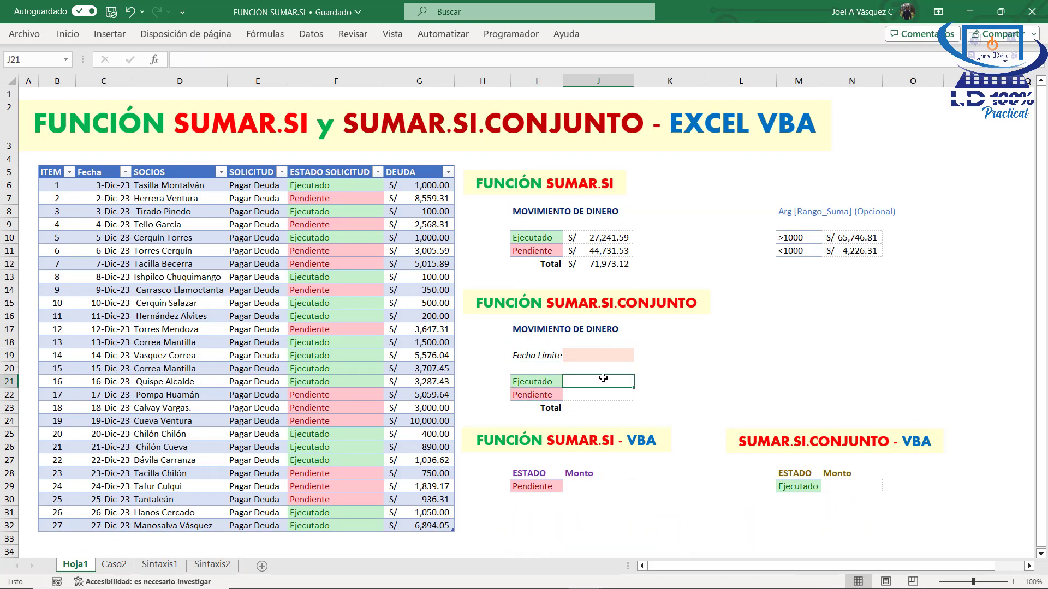
Step: Enter +C16 in J19 so the Fecha Límite takes the 11-Dic-23 date from the table
left_click(600, 351)
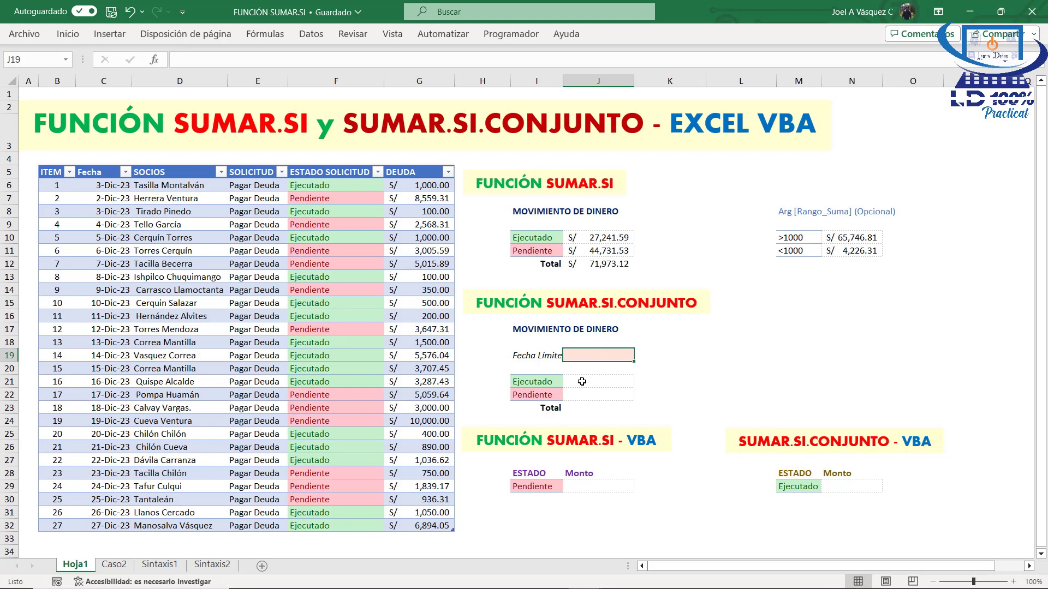
type("+")
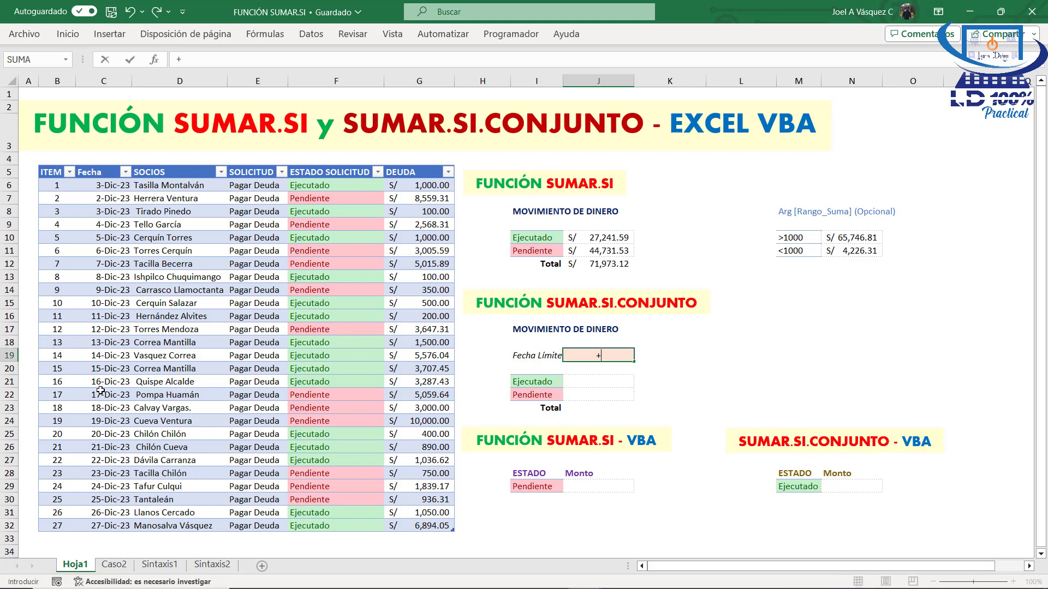
left_click(101, 317)
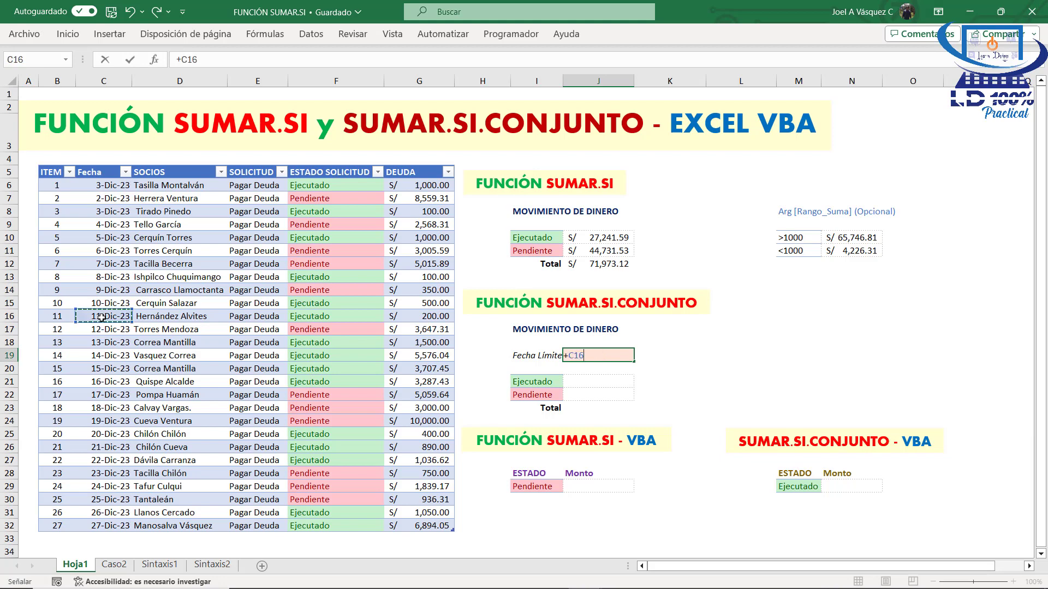
key("Return")
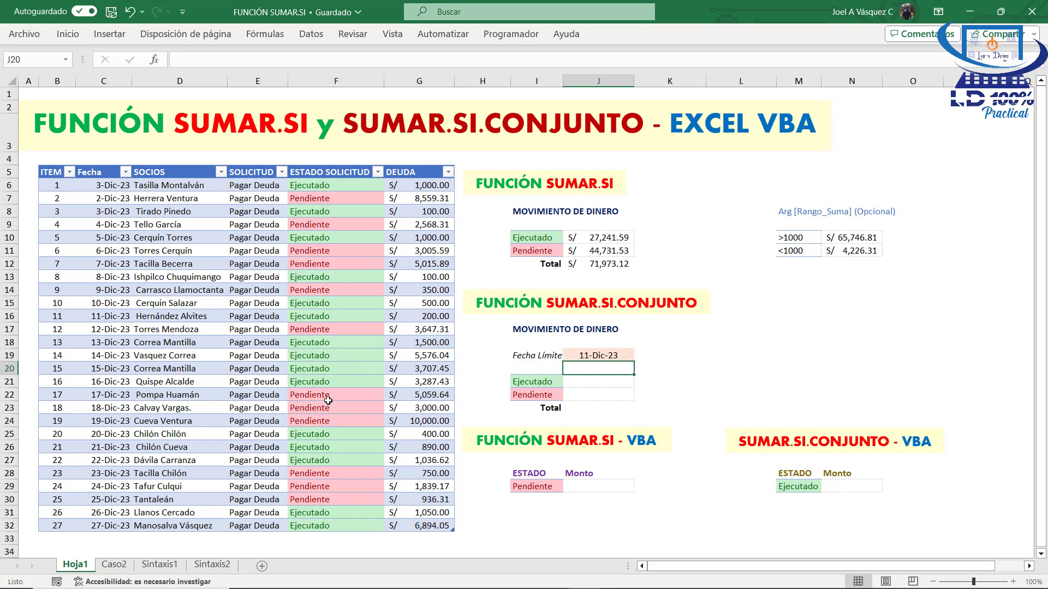
key("Up")
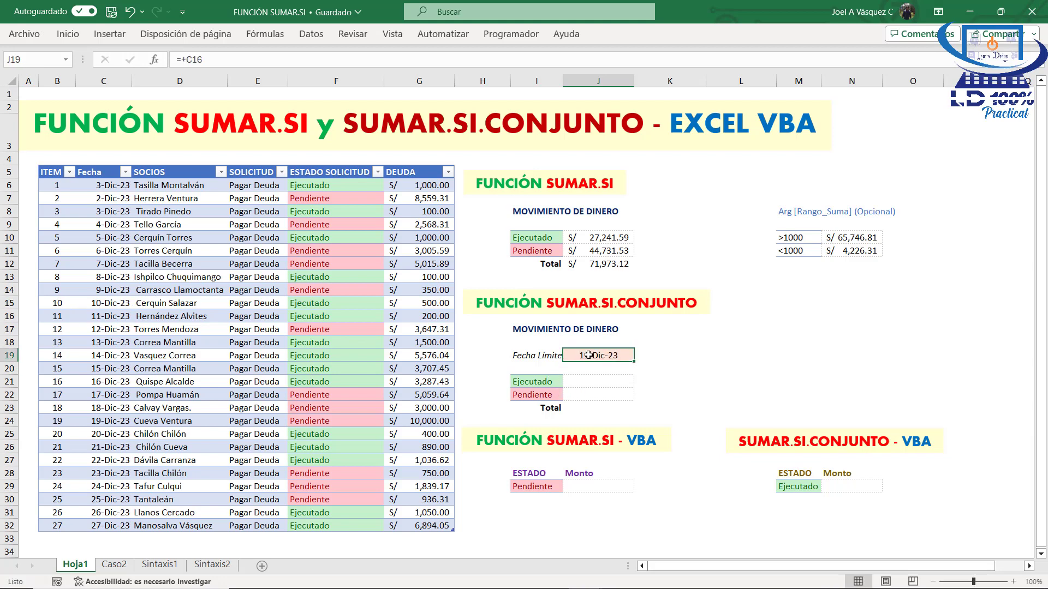
Step: Start a SUMAR.SI.CONJUNTO formula in J21 for the Ejecutado row, with Tabla1[DEUDA] as the sum range
mouse_move(538, 382)
left_mouse_down()
mouse_move(541, 402)
mouse_move(540, 393)
left_mouse_up()
left_click(588, 383)
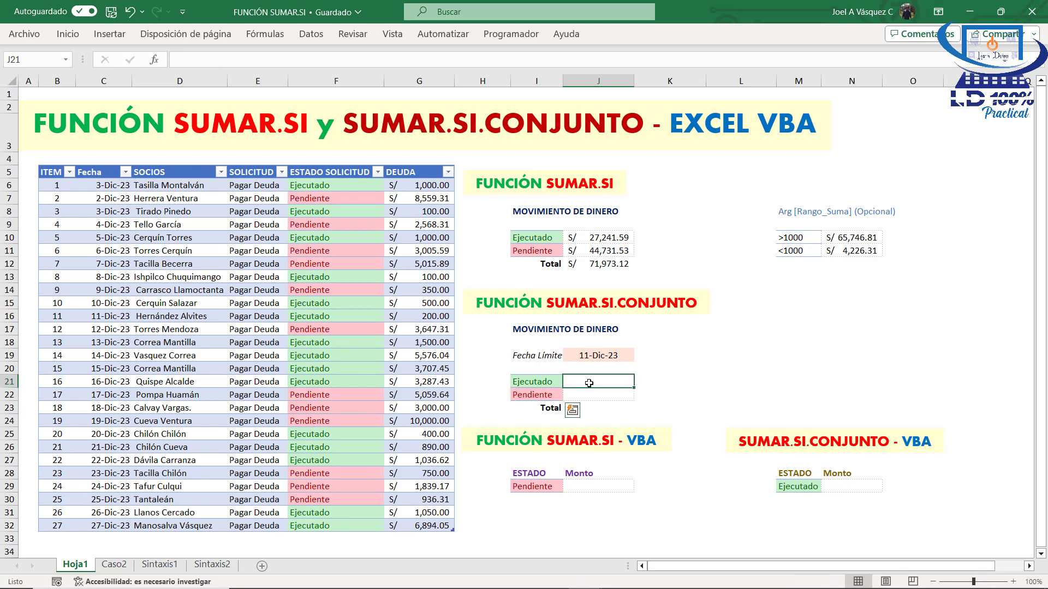
type("+sumar")
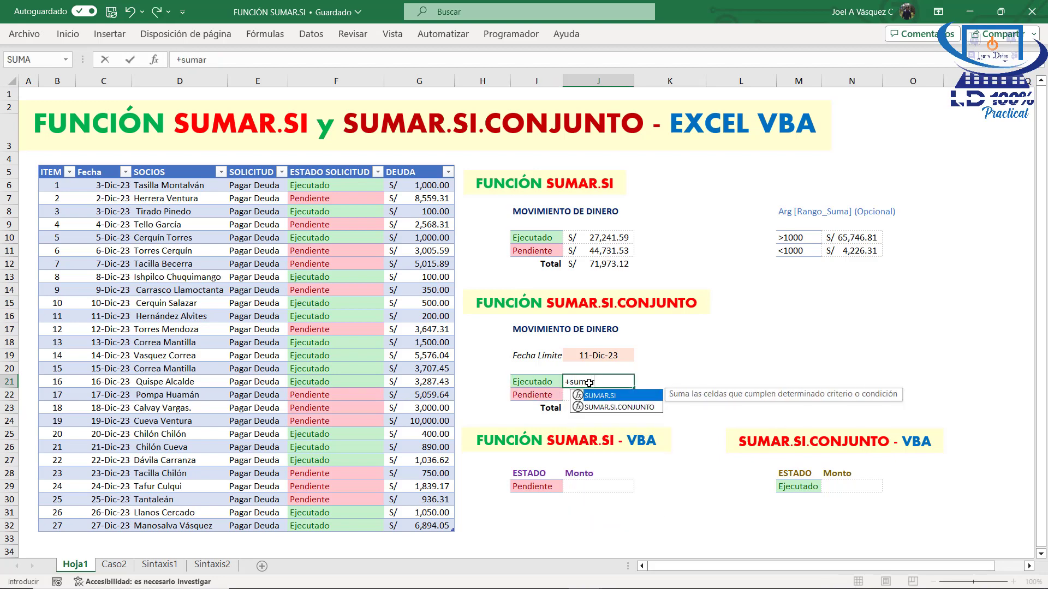
key("Down")
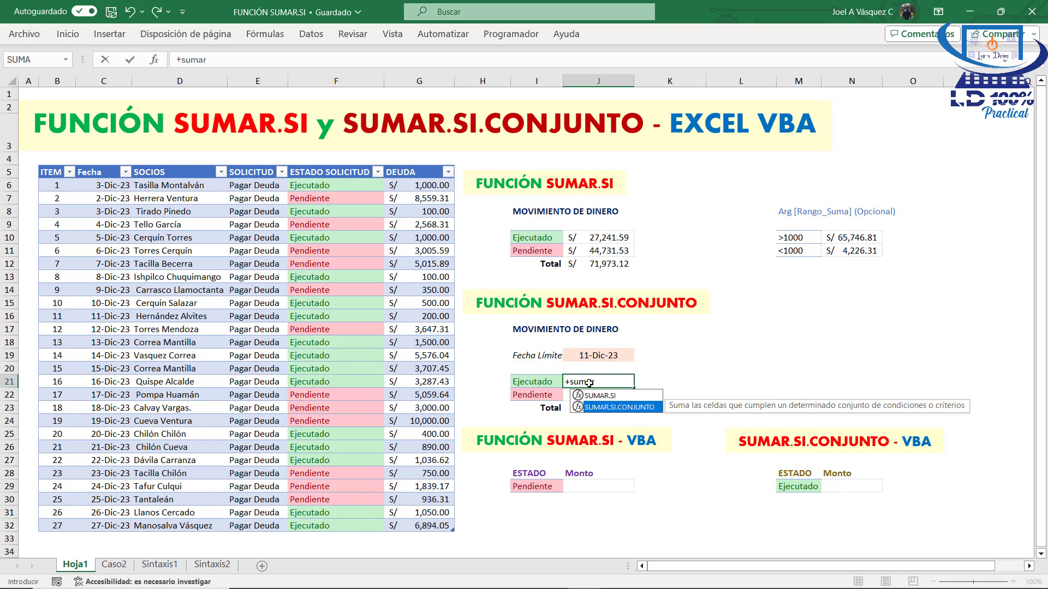
key("Tab")
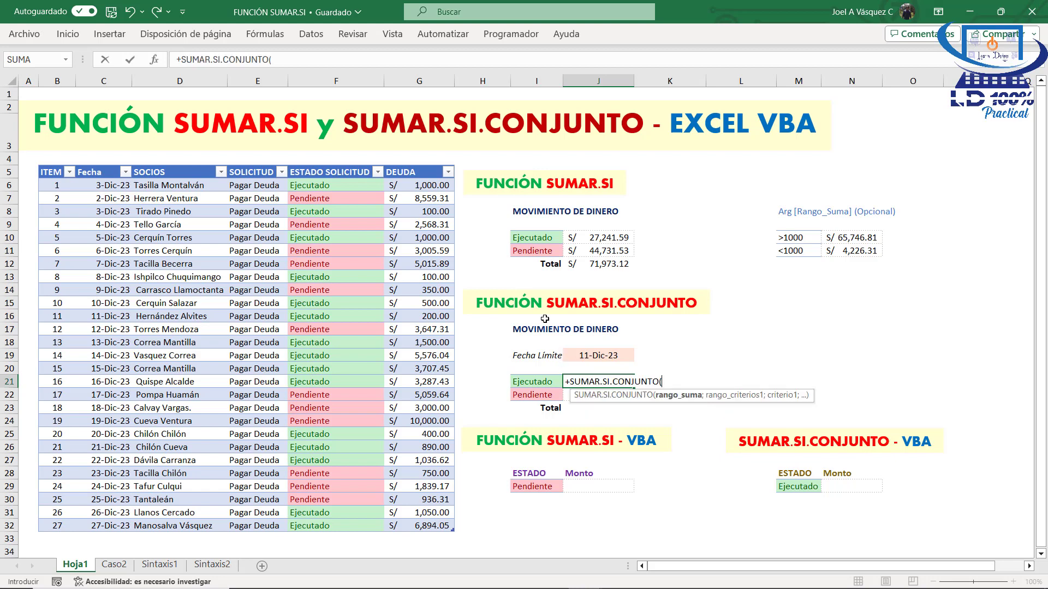
left_click_drag(426, 185, 424, 529)
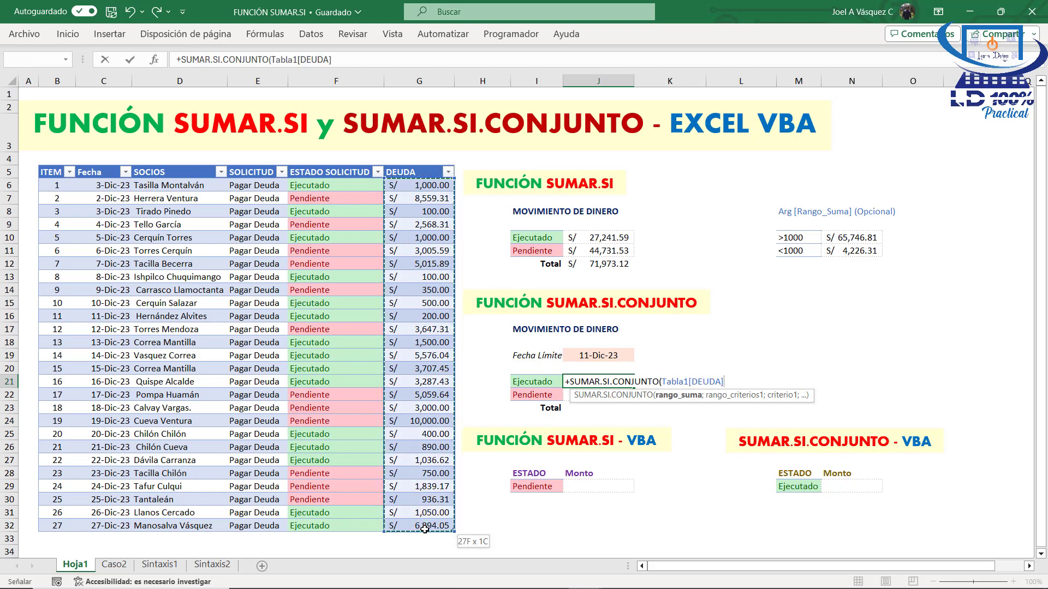
left_click_drag(424, 529, 425, 529)
type(";")
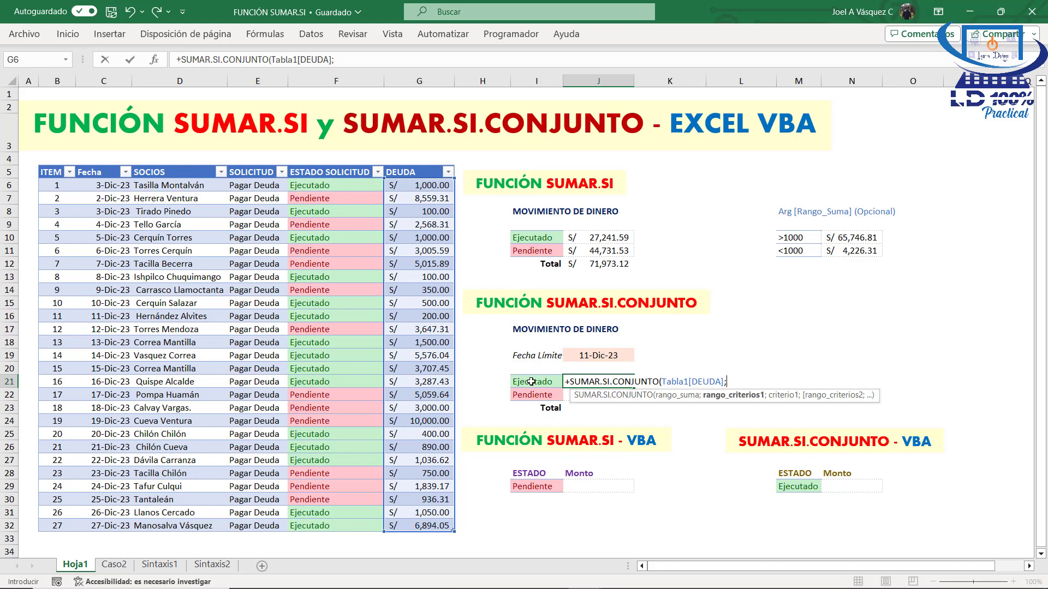
Step: Add Tabla1[ESTADO SOLICITUD] as the formula's first criteria range and I21 as its criterion
left_click_drag(319, 186, 316, 524)
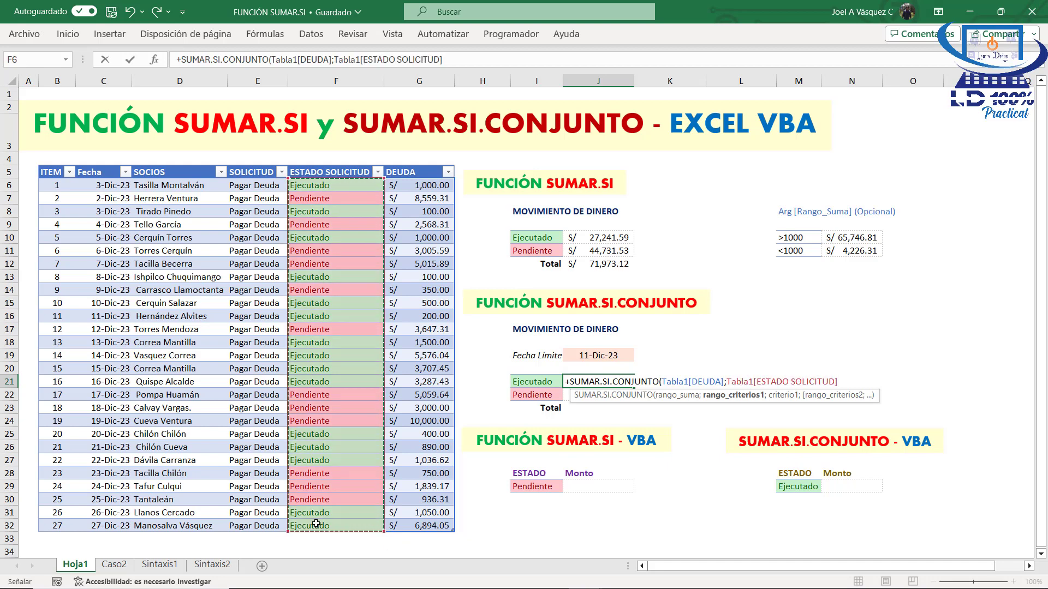
type(";")
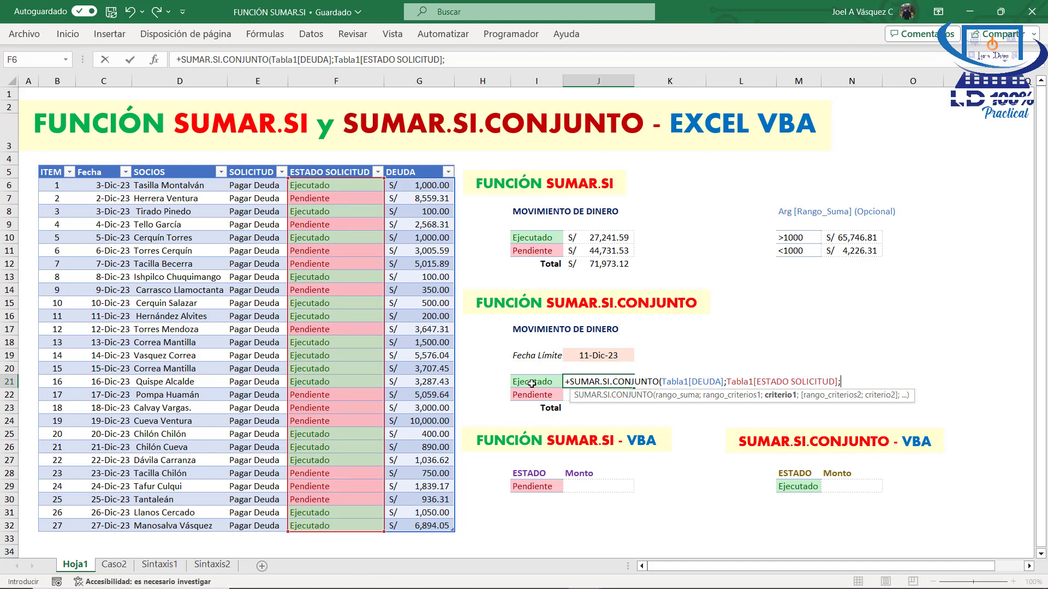
left_click(532, 384)
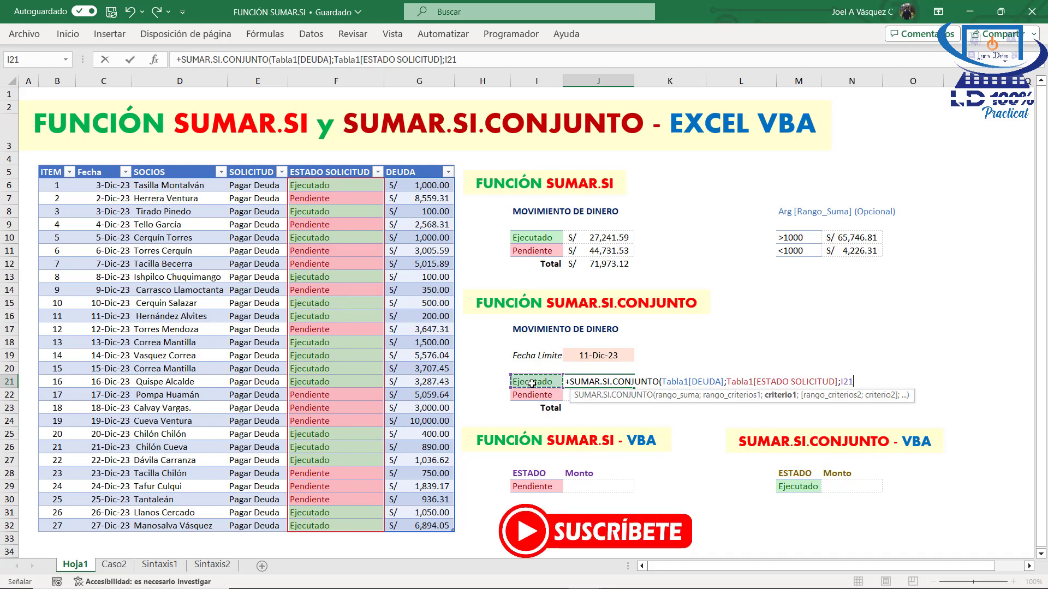
type(";")
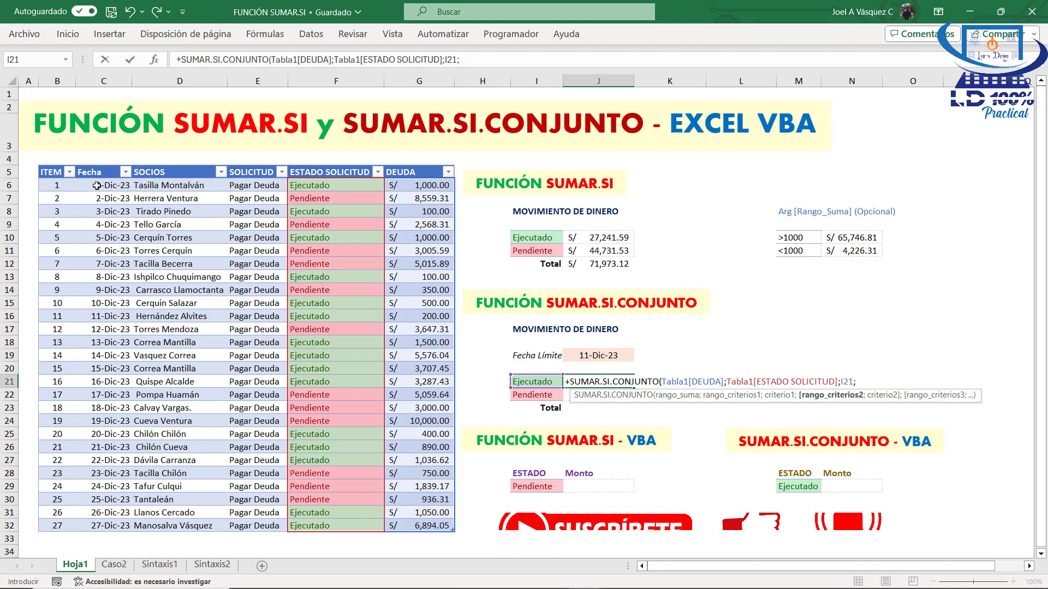
Step: Add Tabla1[Fecha] as the second criteria range with J19 as its criterion, and complete the J21 formula
left_click_drag(96, 187, 93, 531)
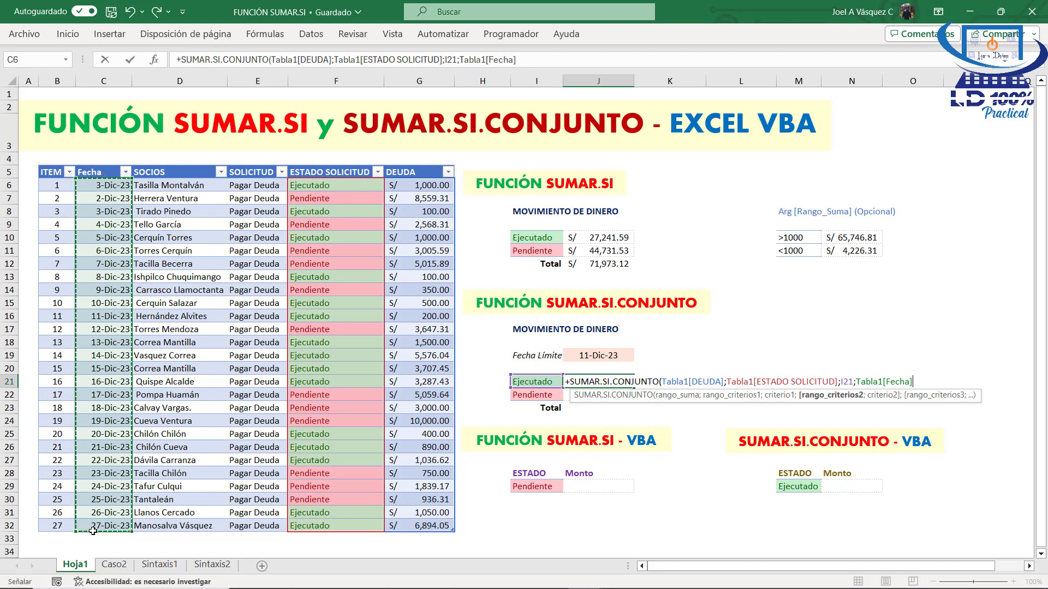
type(";")
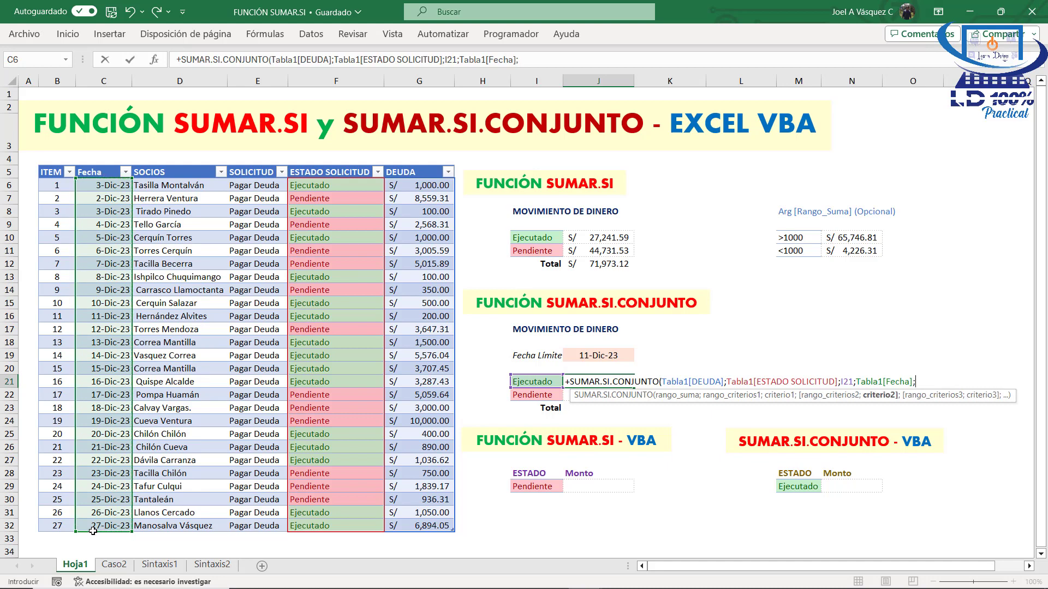
left_click(616, 355)
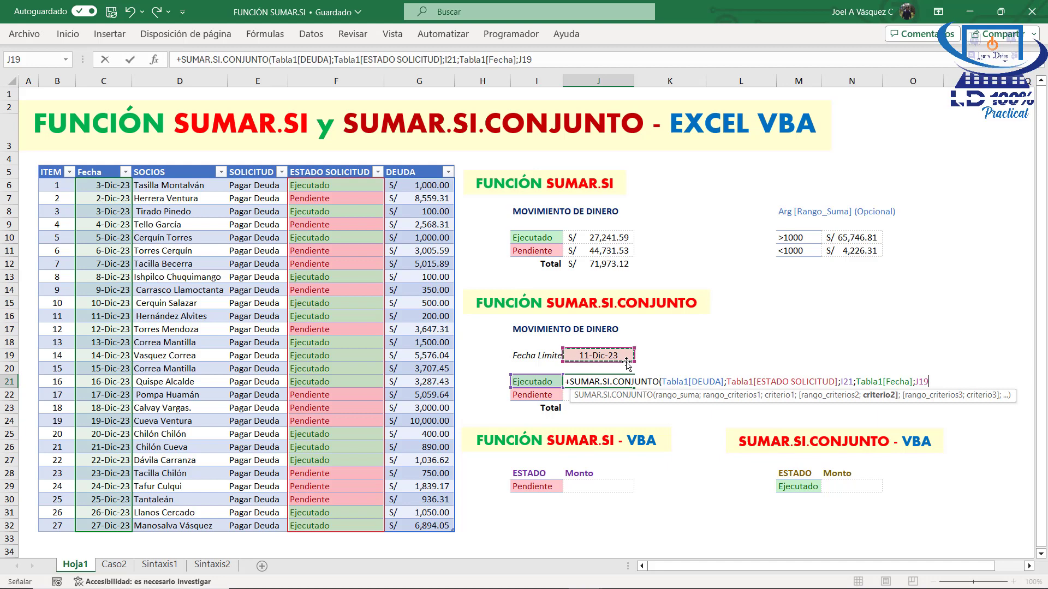
type(")")
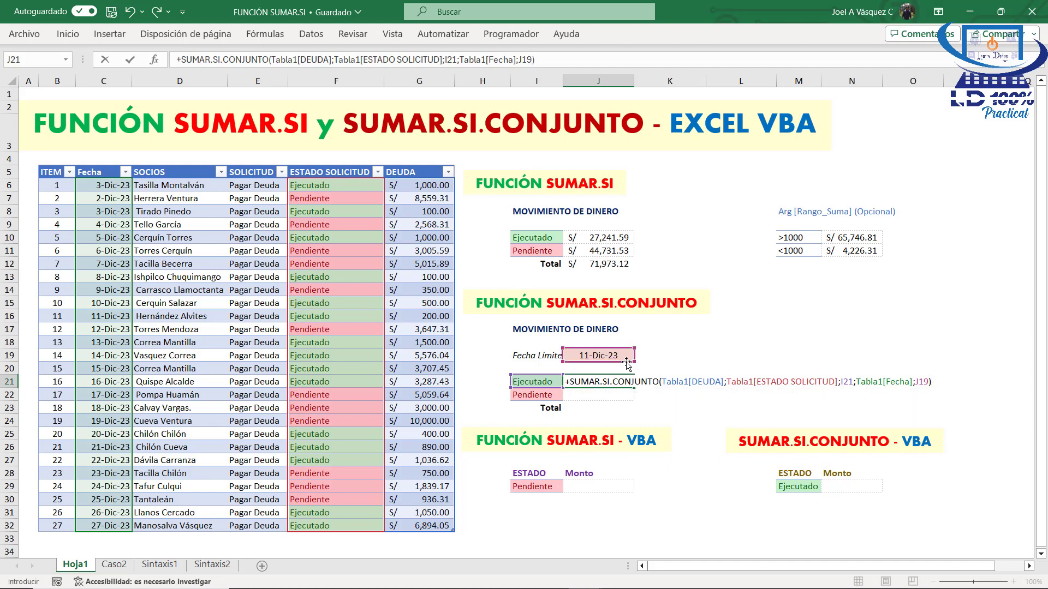
key("Return")
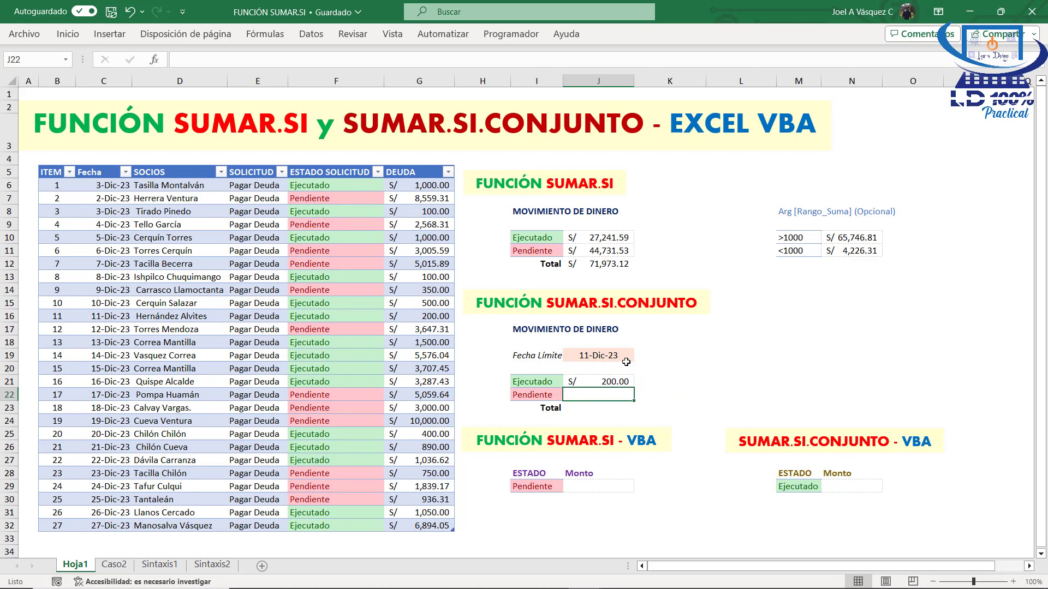
left_click(604, 380)
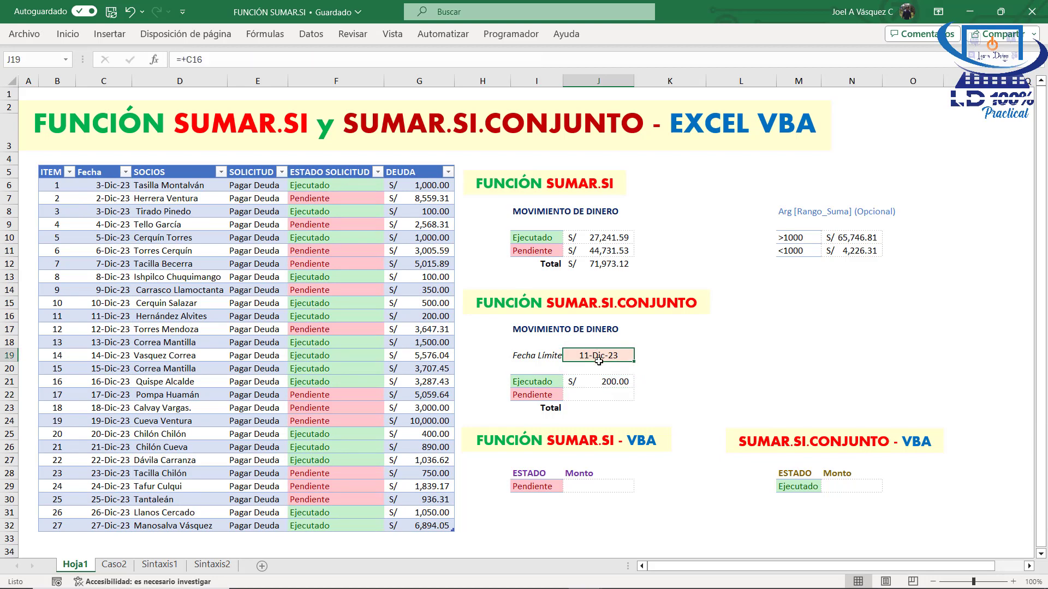
Step: Start a SUMAR.SI.CONJUNTO formula in J22 for the Pendiente row
left_click(98, 318)
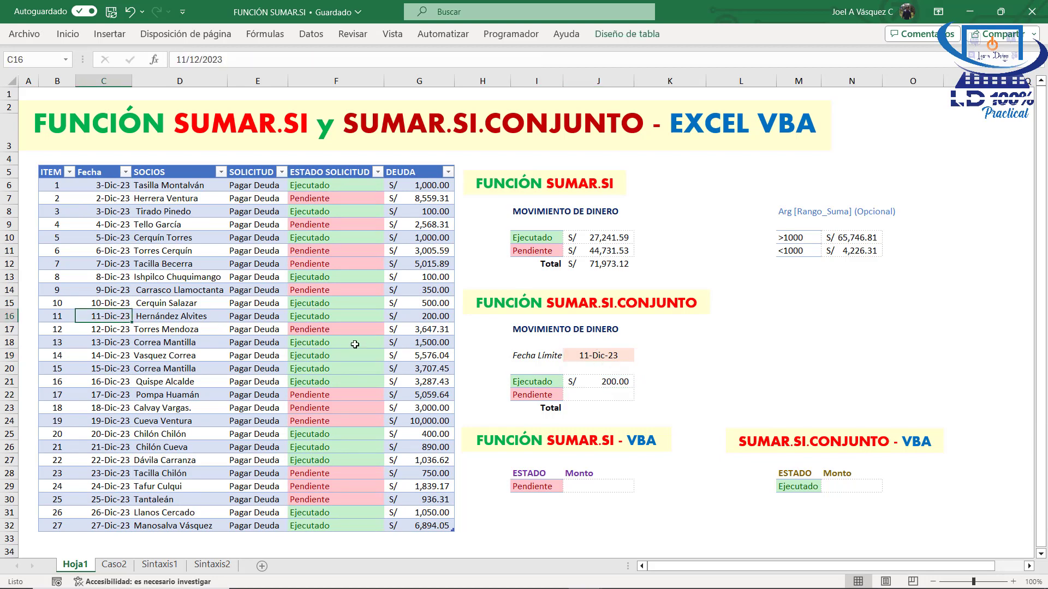
left_click(442, 318)
left_click(614, 381)
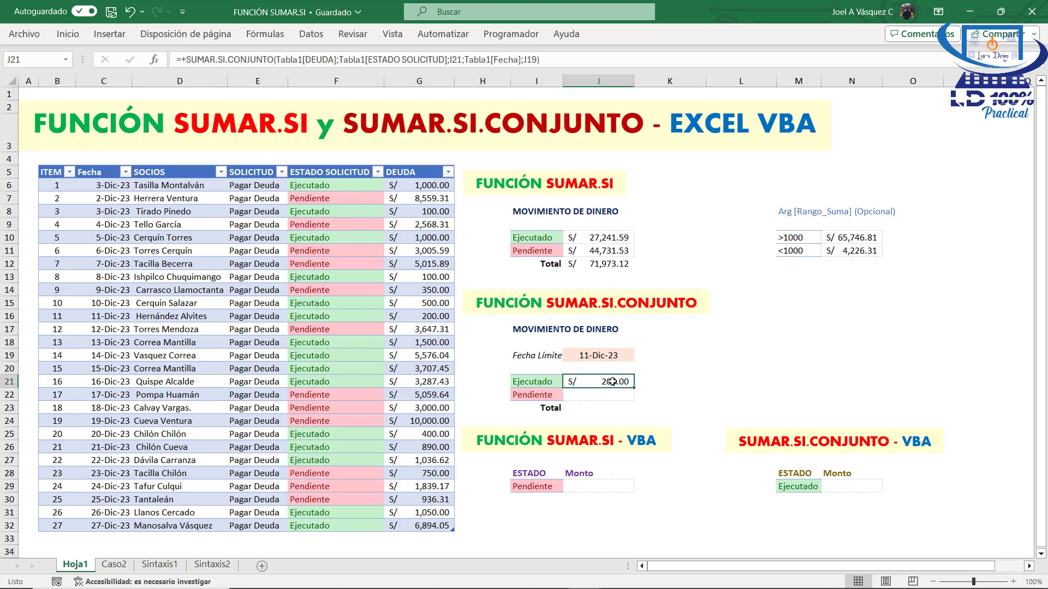
left_click(608, 395)
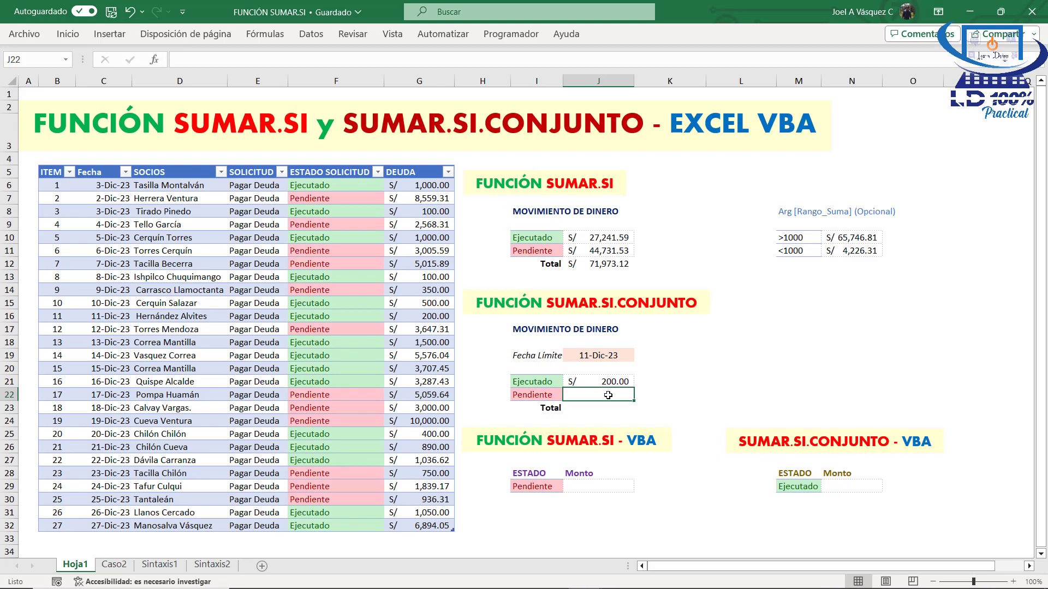
left_click(535, 394)
left_click(574, 399)
type("=s")
key("BackSpace")
key("BackSpace")
type("+sumar")
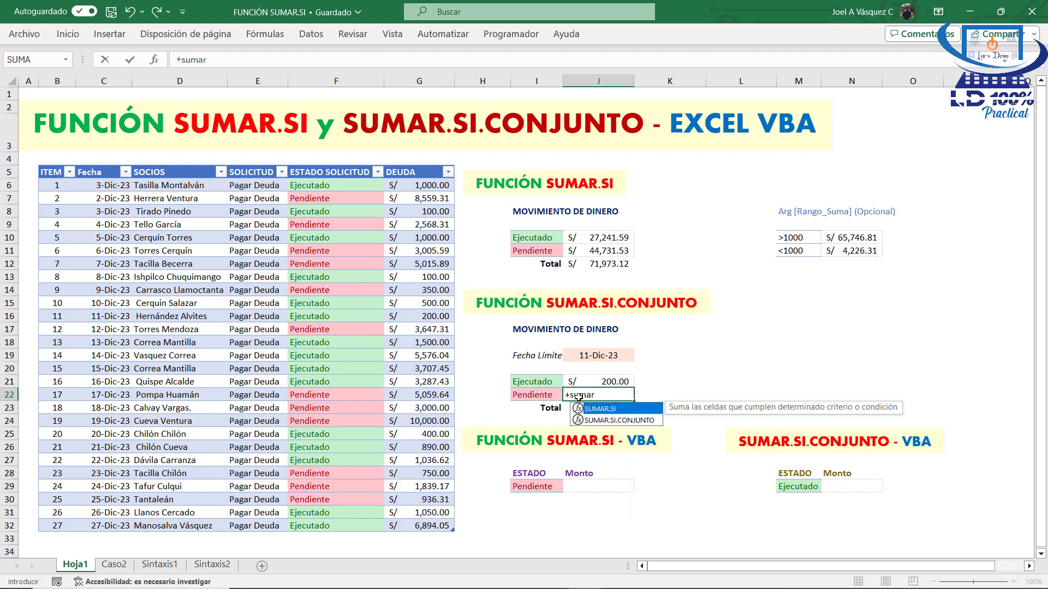
key("Down")
key("Tab")
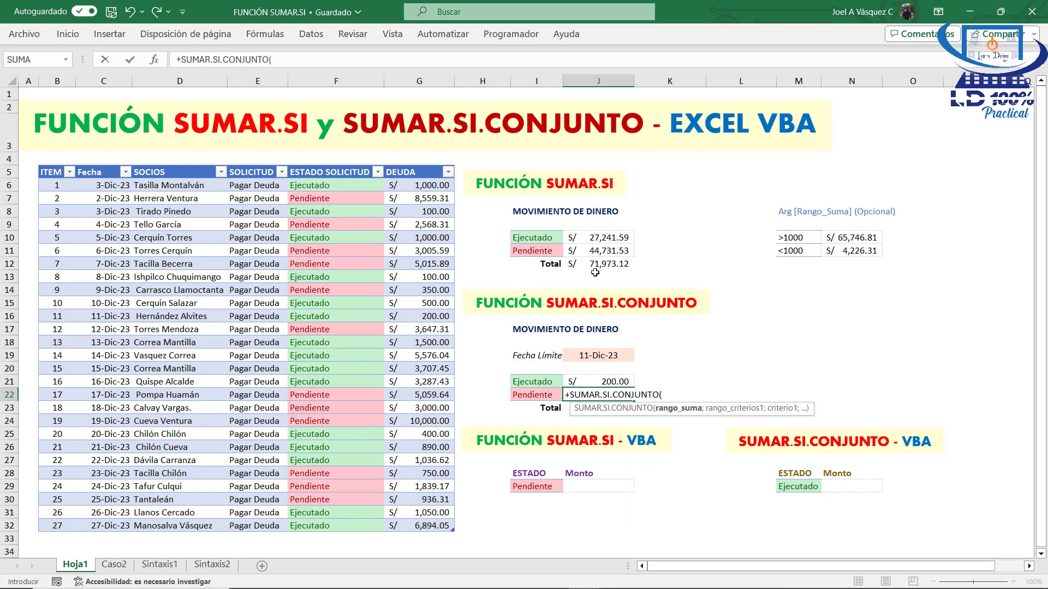
Step: Set Tabla1[DEUDA] as the J22 sum range and Tabla1[ESTADO SOLICITUD] as the first criteria range with I22 as its criterion
left_click_drag(406, 185, 410, 528)
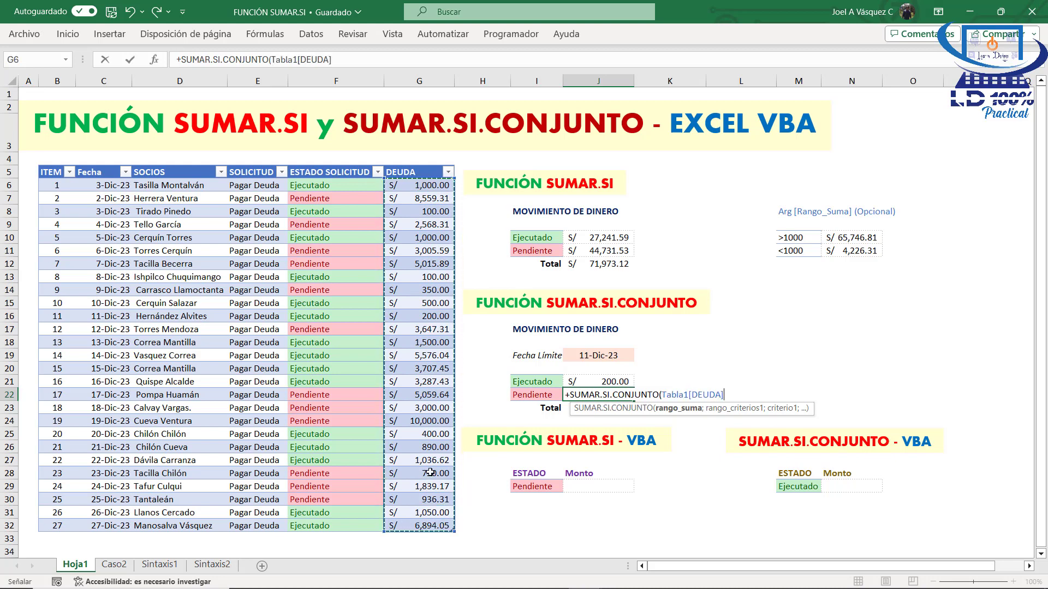
type(";")
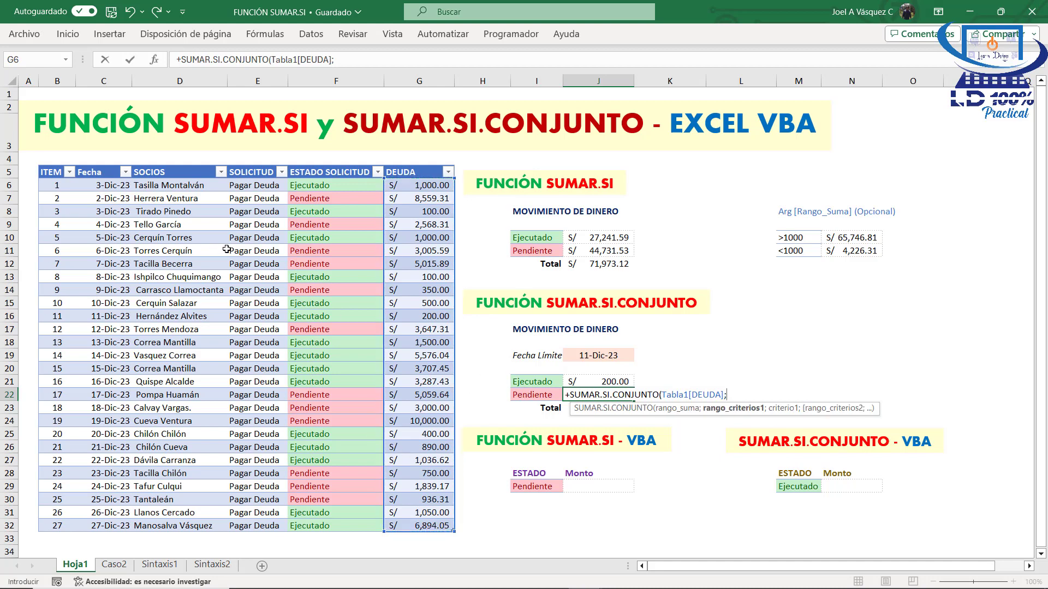
left_click_drag(321, 185, 332, 526)
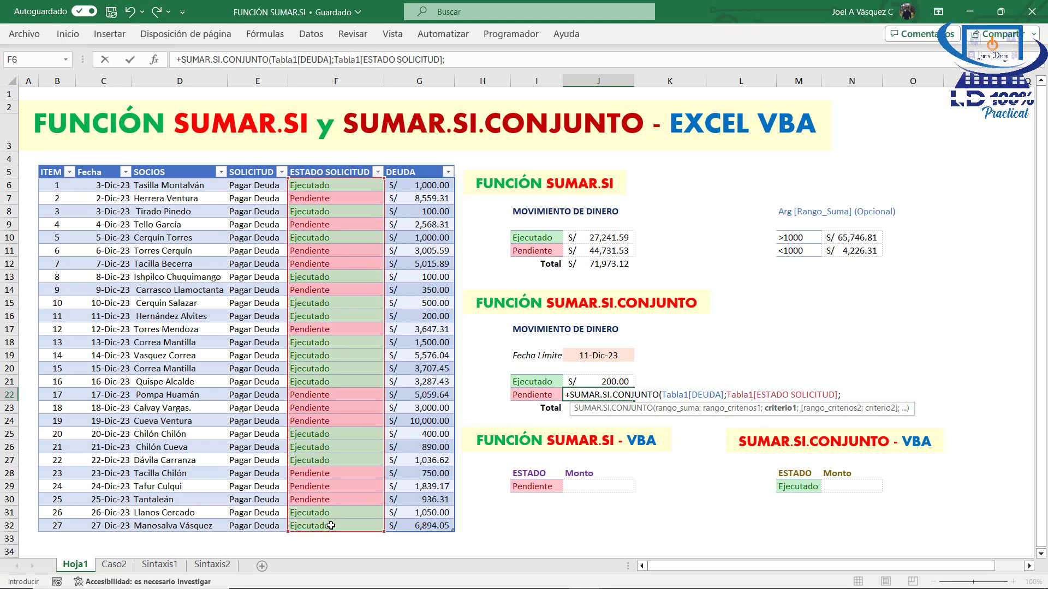
left_click(533, 394)
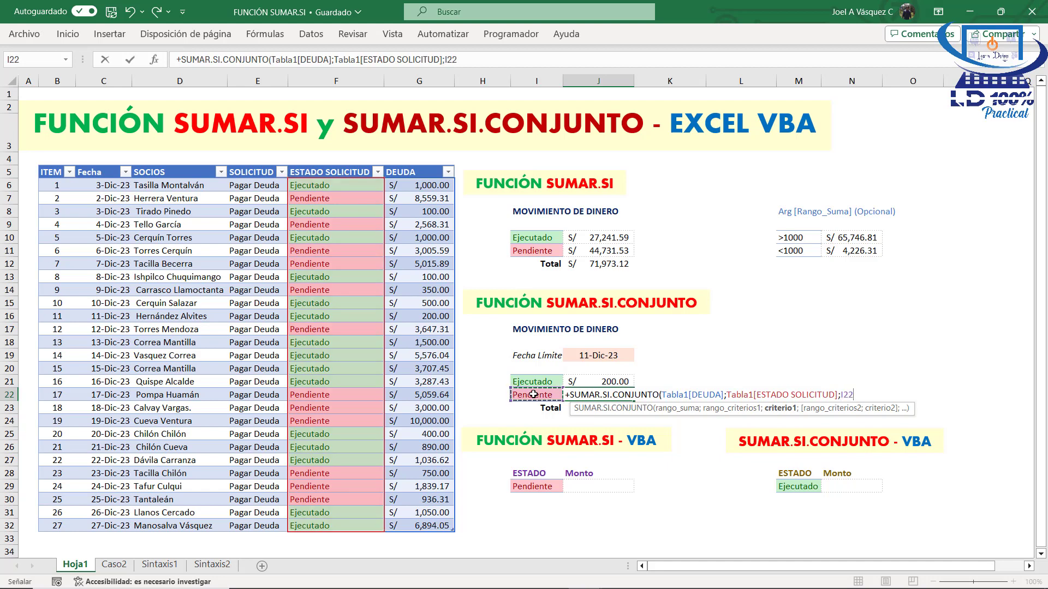
type(";")
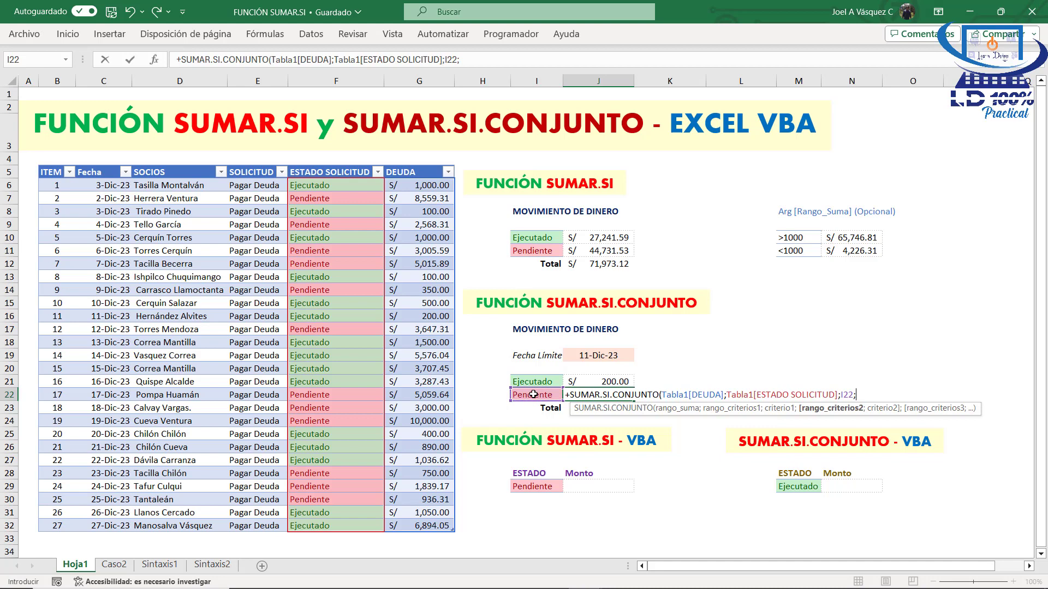
Step: Add Tabla1[Fecha] as the second criteria range with J19 as its criterion, and complete the J22 formula
left_click_drag(107, 185, 101, 524)
type(";")
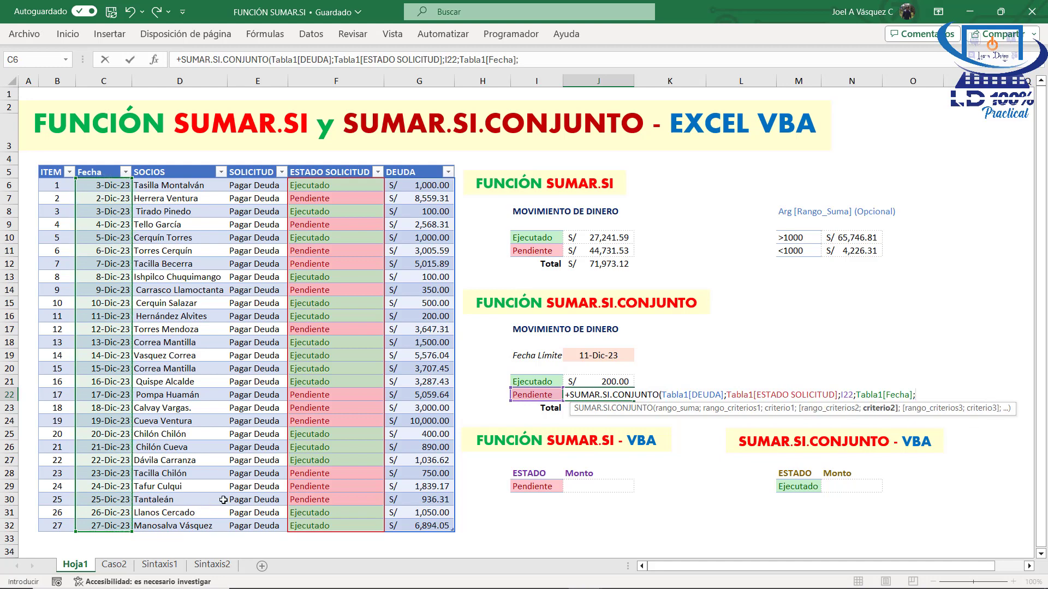
left_click(597, 356)
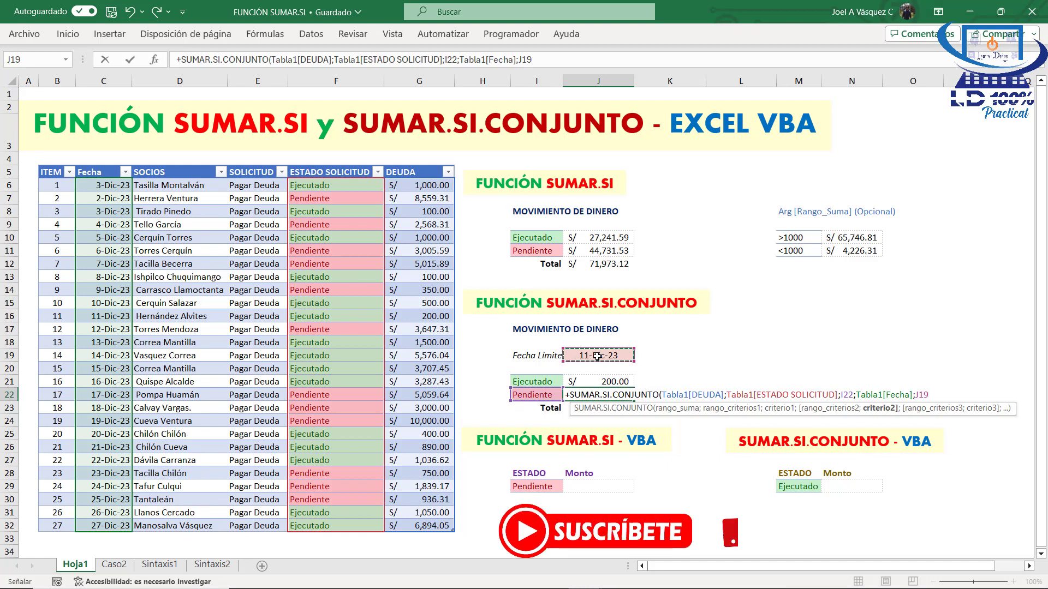
type(")")
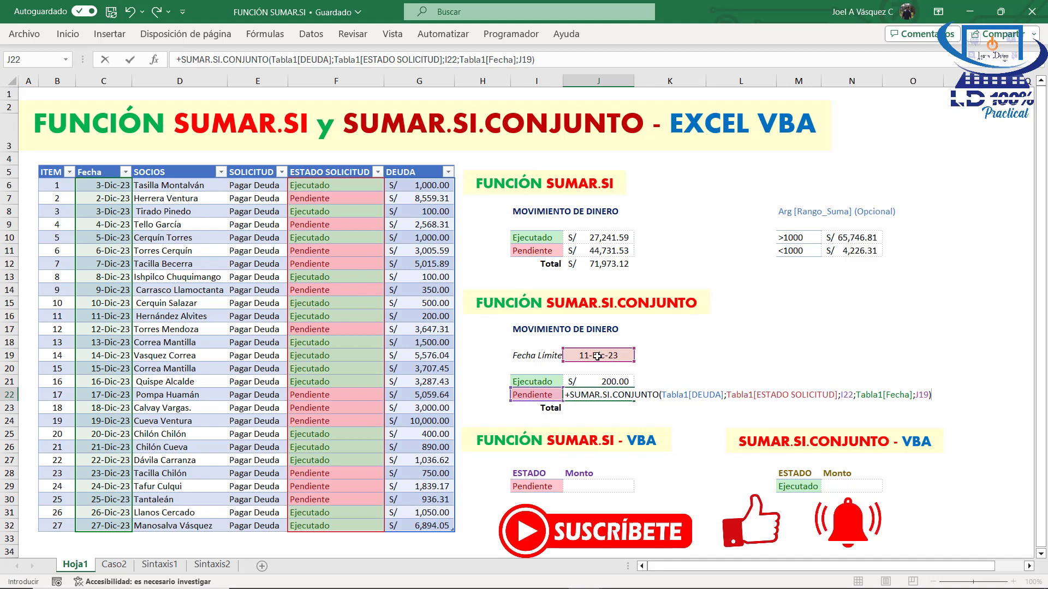
key("Return")
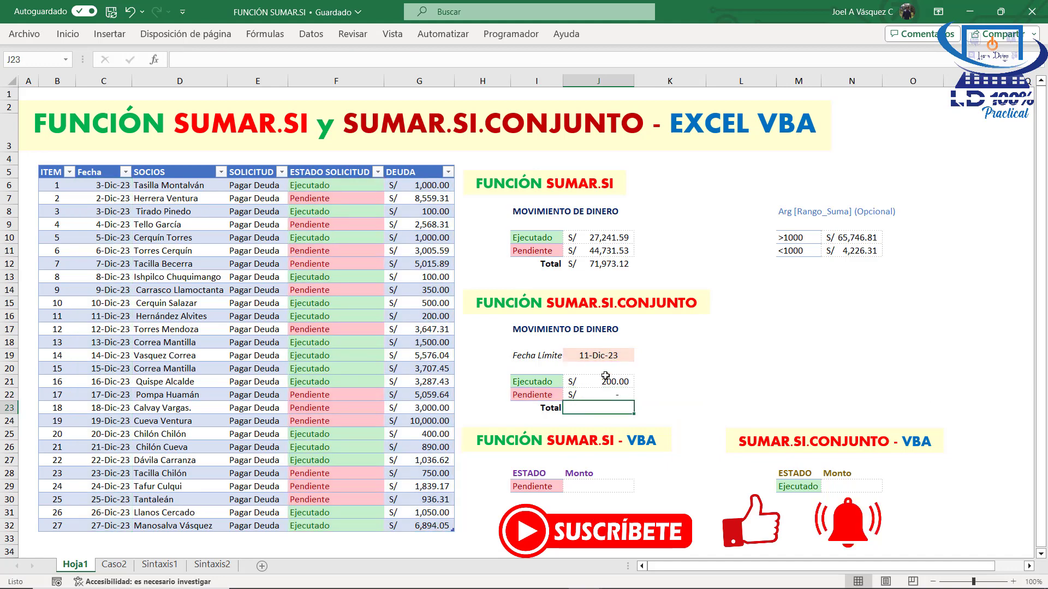
Step: Enter +C17 in J19 so the Fecha Límite takes the 12-Dic-23 date from the table
left_click(611, 393)
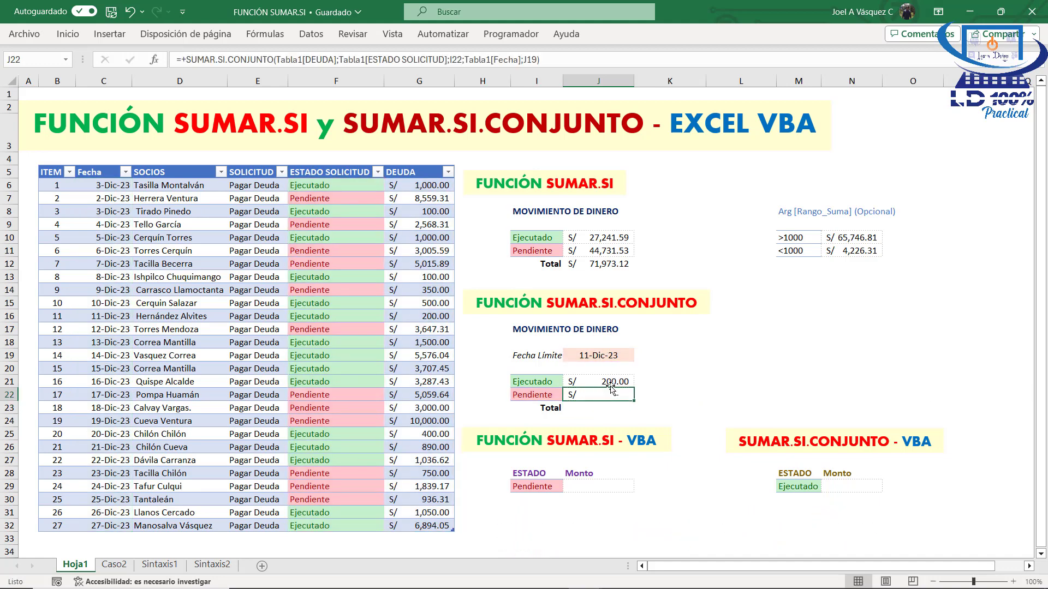
left_click(615, 354)
type("+")
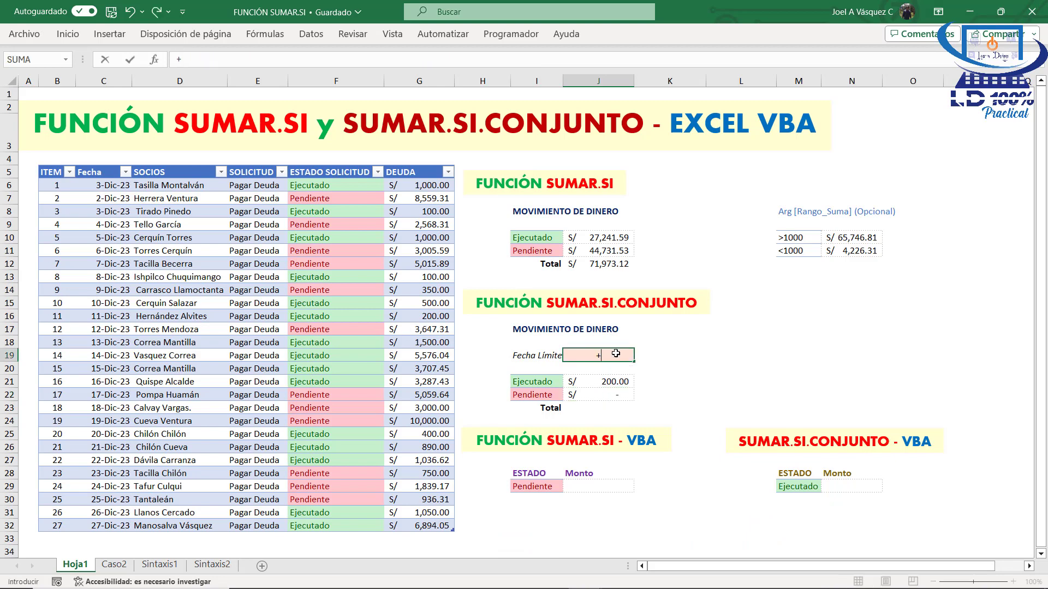
left_click(68, 328)
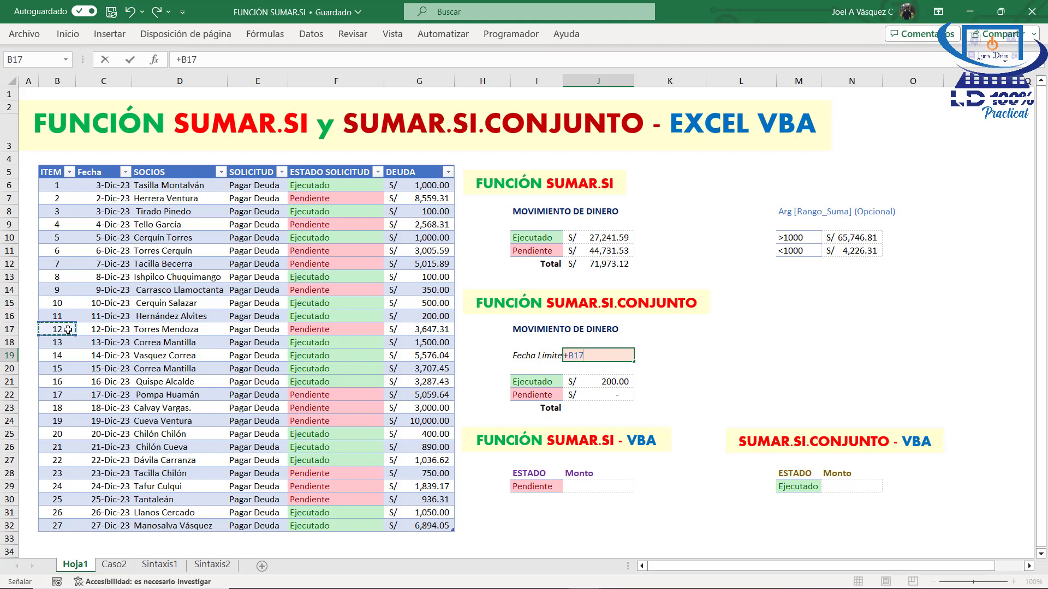
left_click(124, 329)
key("Return")
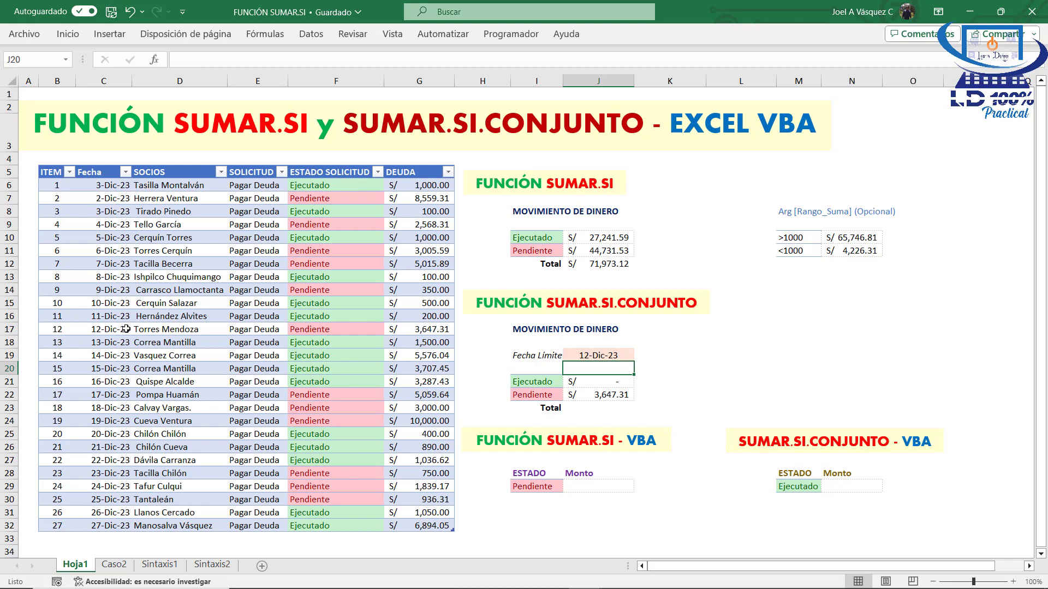
Step: Change the date criterion in the Ejecutado formula in J21 to "<"&J19 so it sums debts dated before the Fecha Límite
left_click(627, 381)
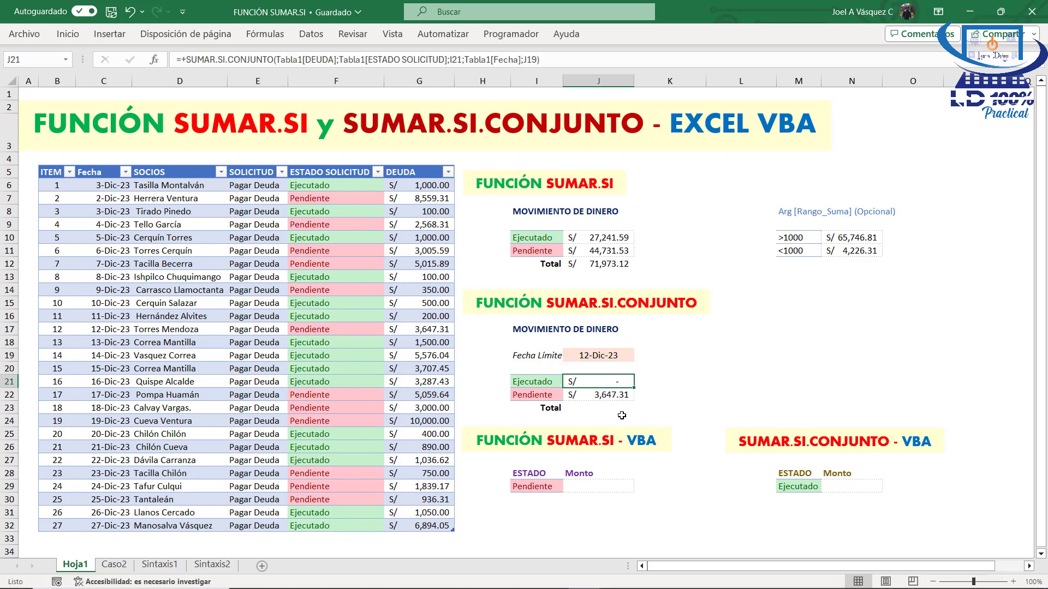
left_click(614, 397)
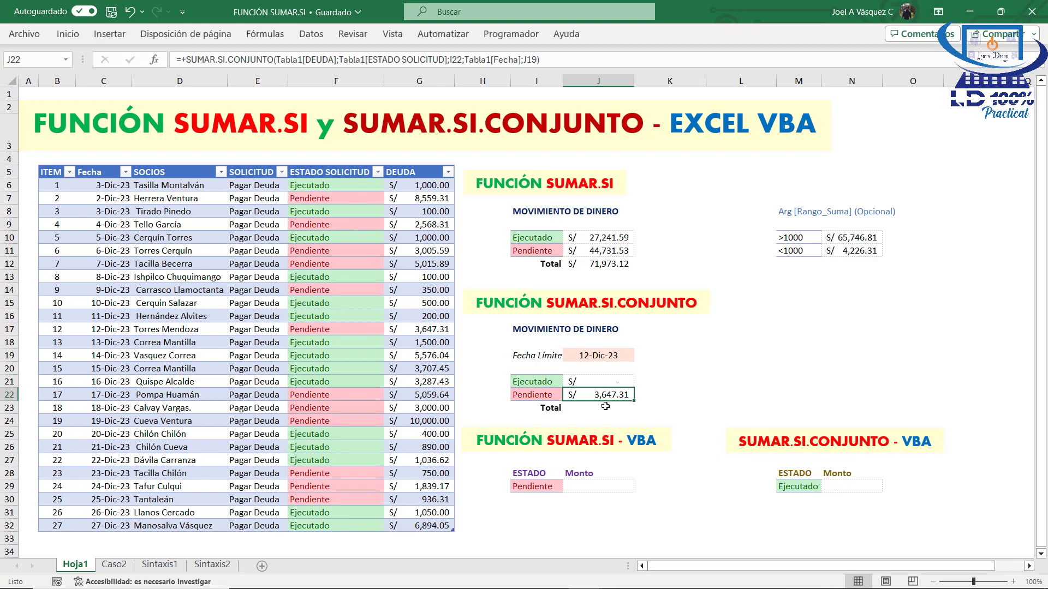
left_click(605, 376)
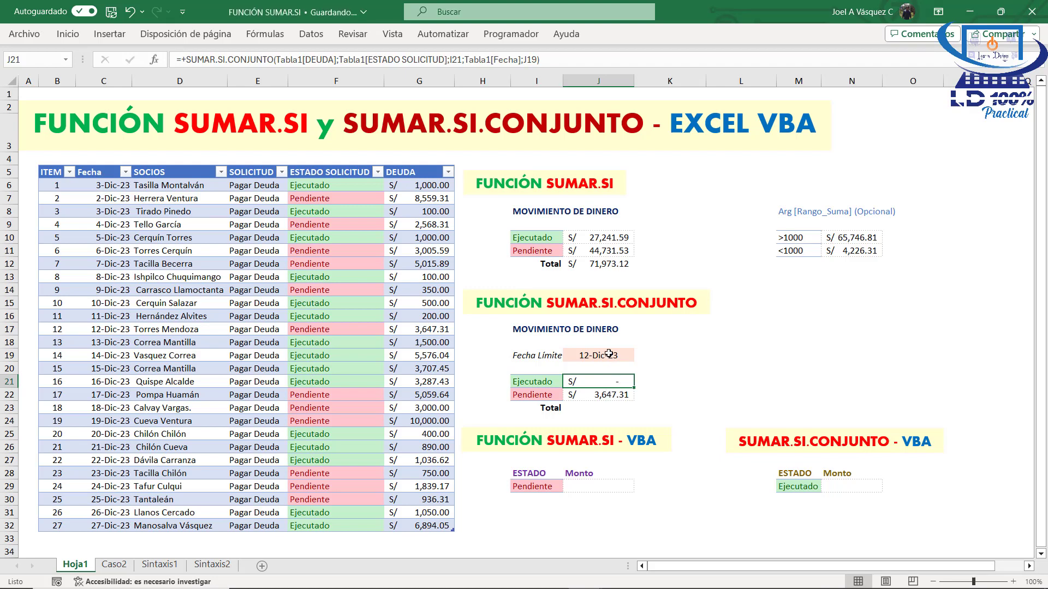
left_click(607, 359)
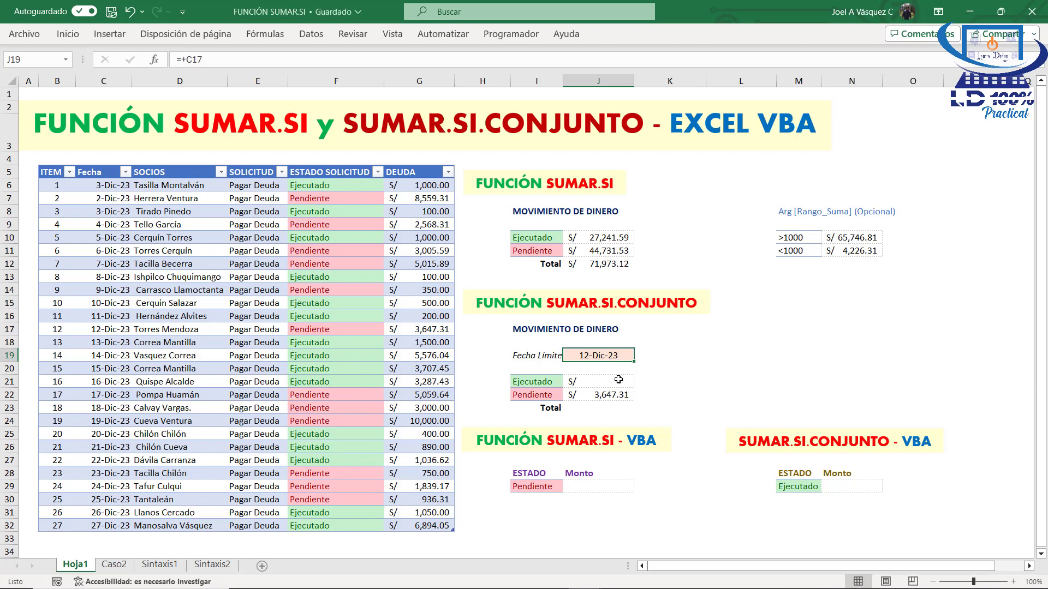
left_click(618, 377)
left_click(493, 62)
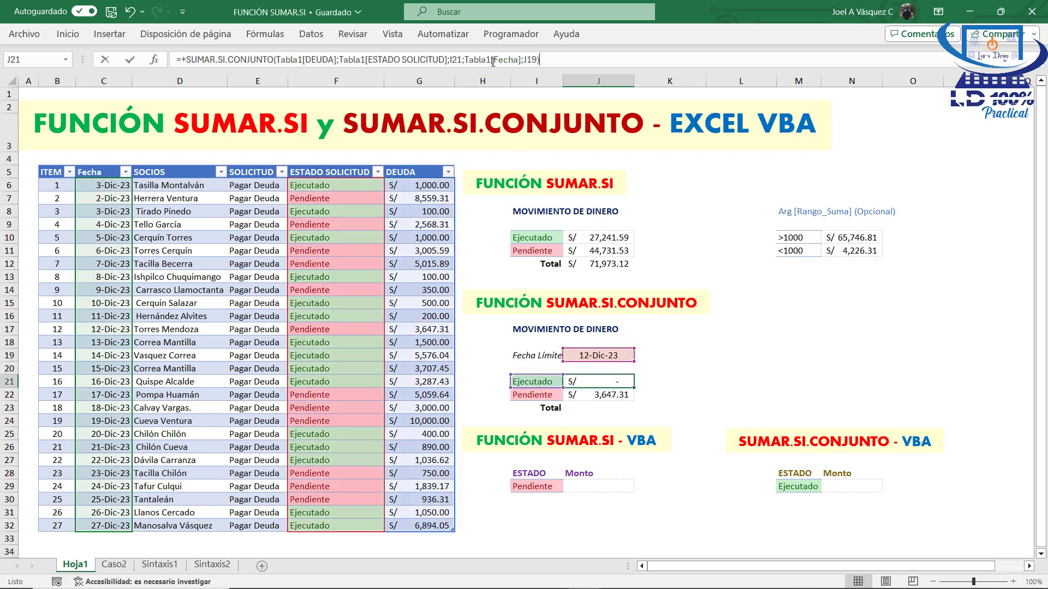
left_click(525, 61)
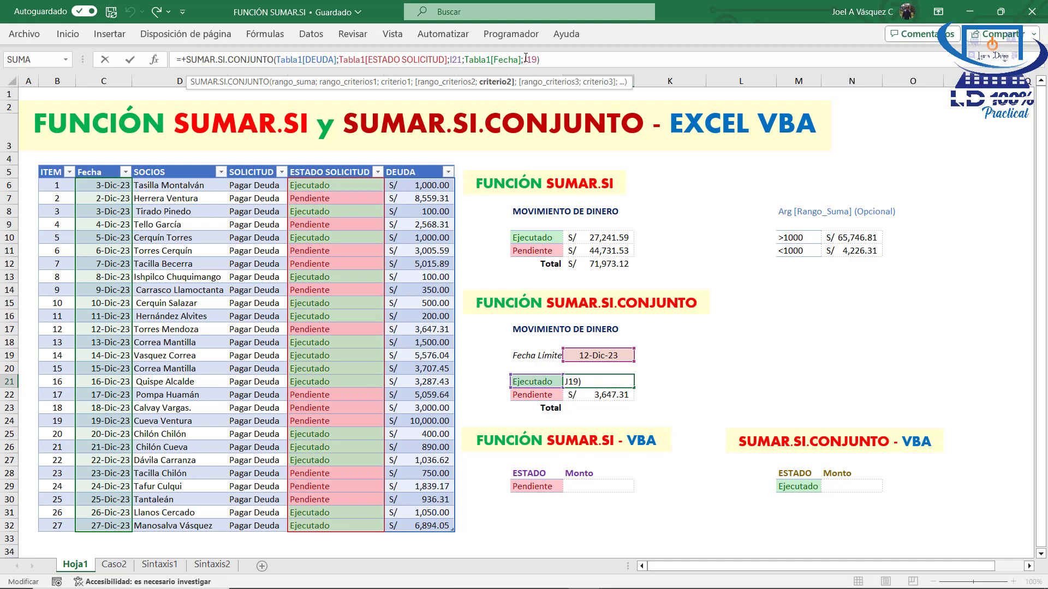
type("\"")
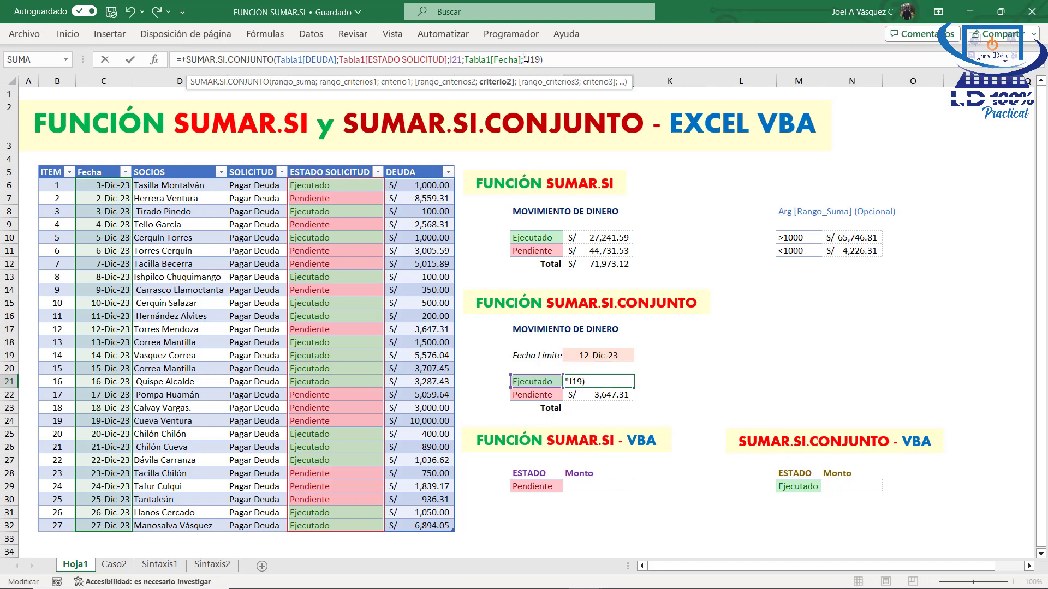
type(">")
key("BackSpace")
type("<\"&")
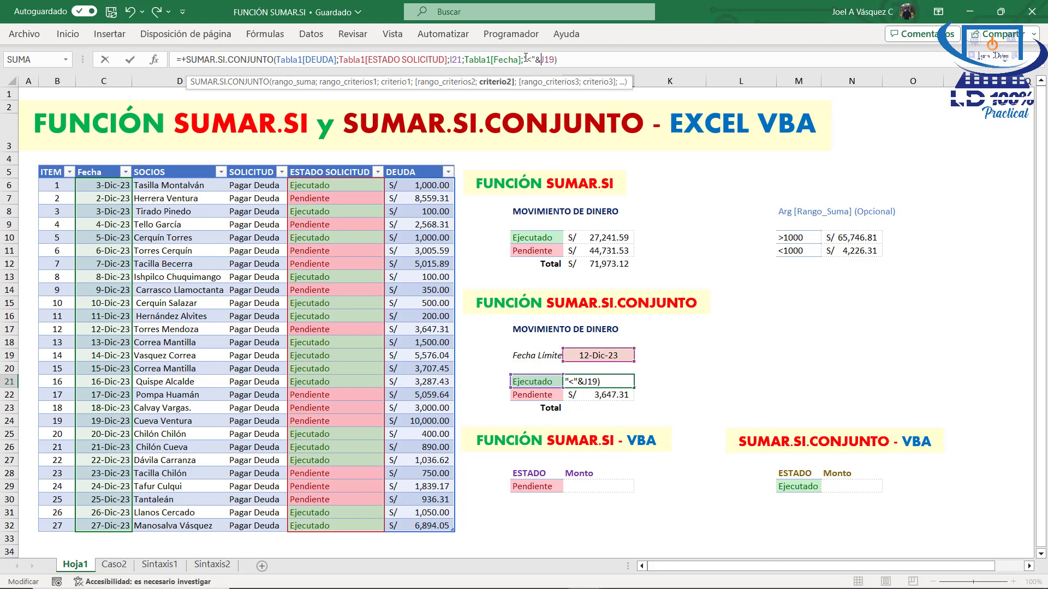
key("Return")
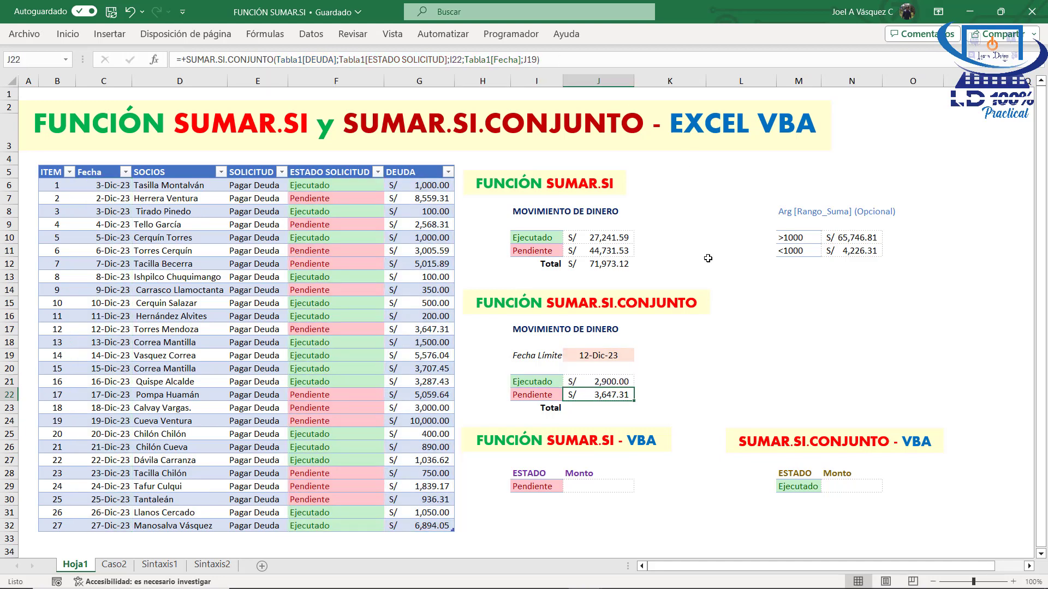
Step: Change the date criterion in the Pendiente formula in J22 to "<"&J19
key("Down")
key("Down")
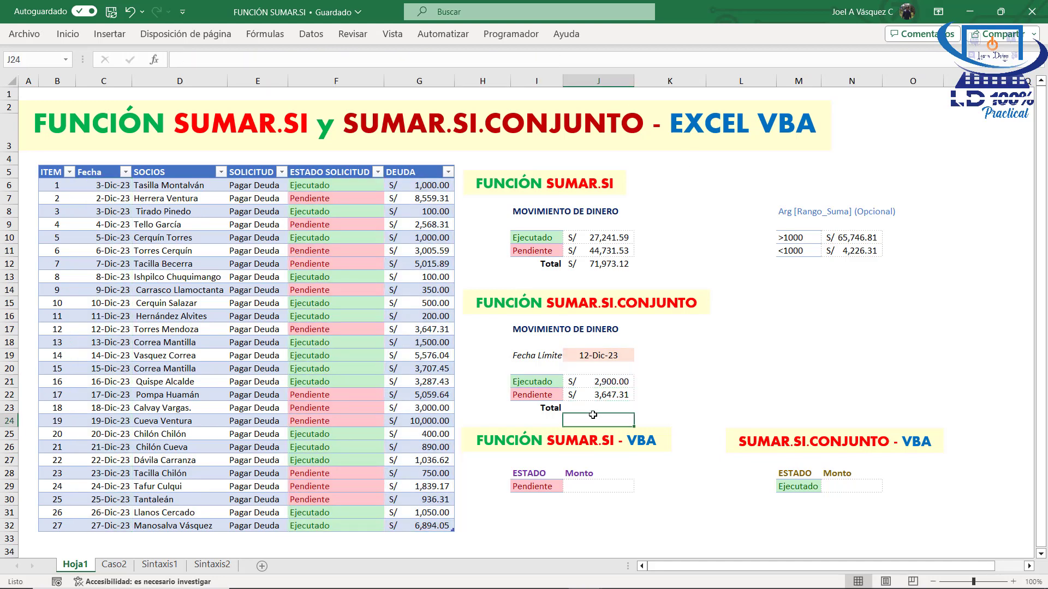
left_click(605, 384)
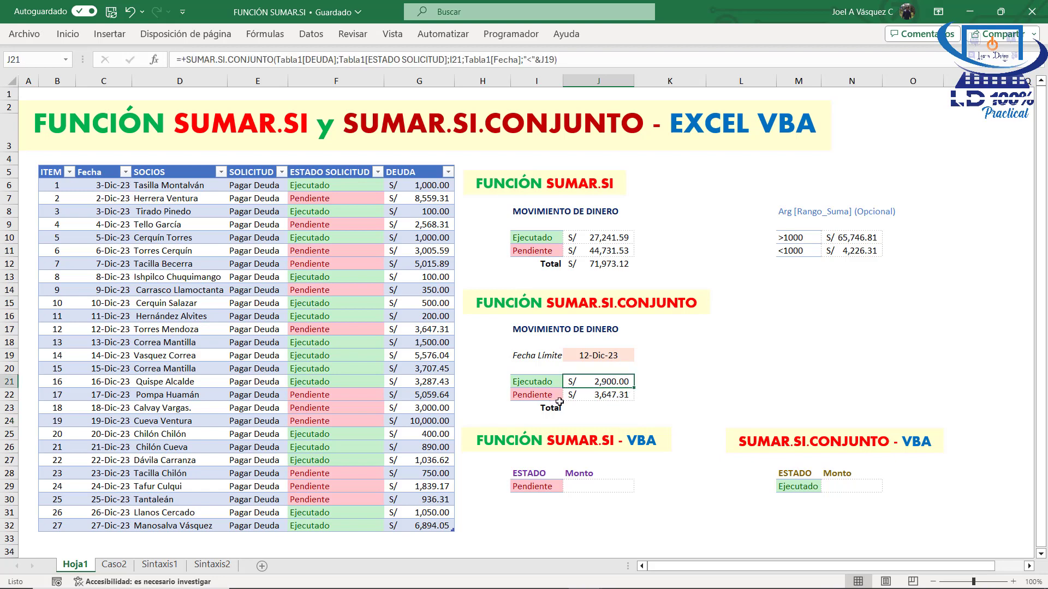
left_click(583, 394)
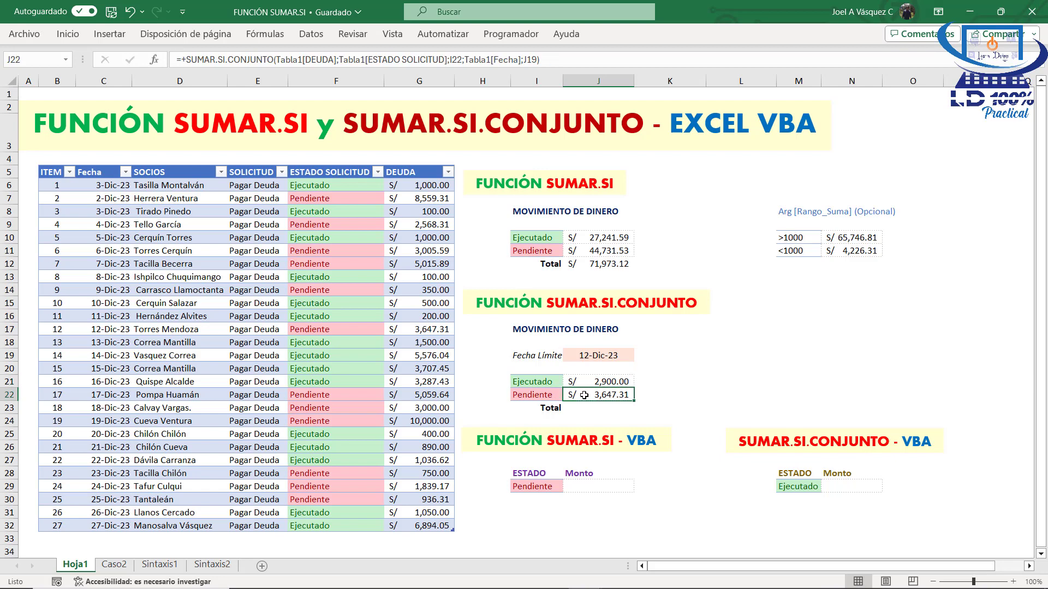
left_click(525, 59)
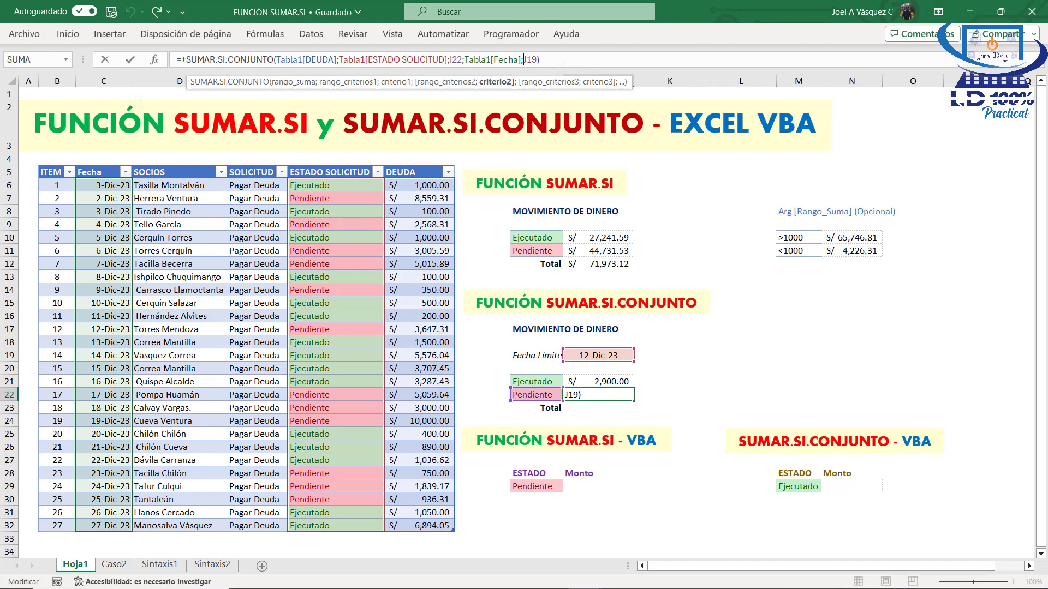
type("\"<")
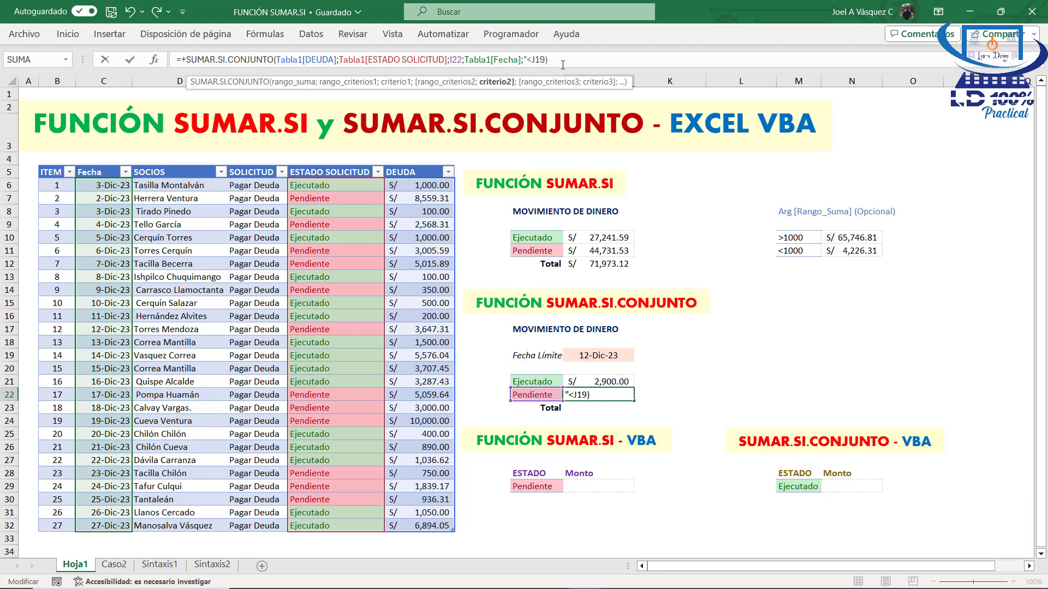
type("\"&")
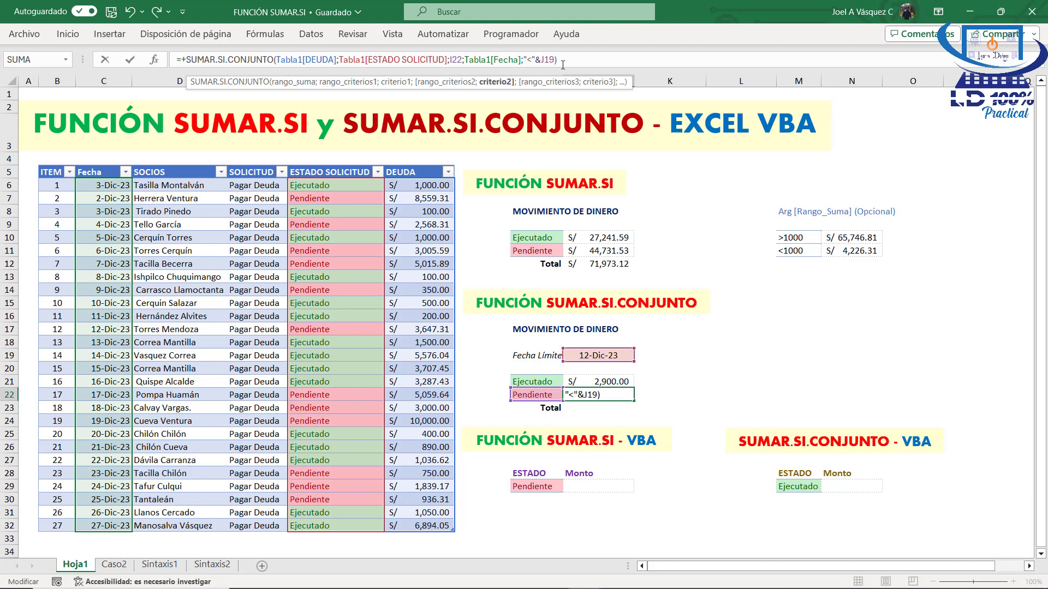
key("Return")
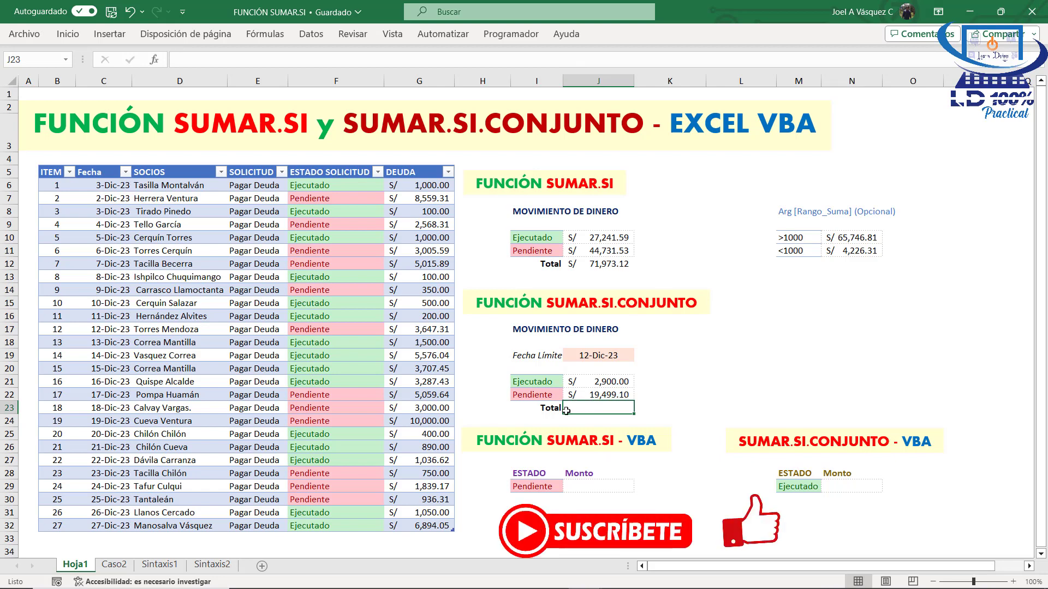
left_click(699, 363)
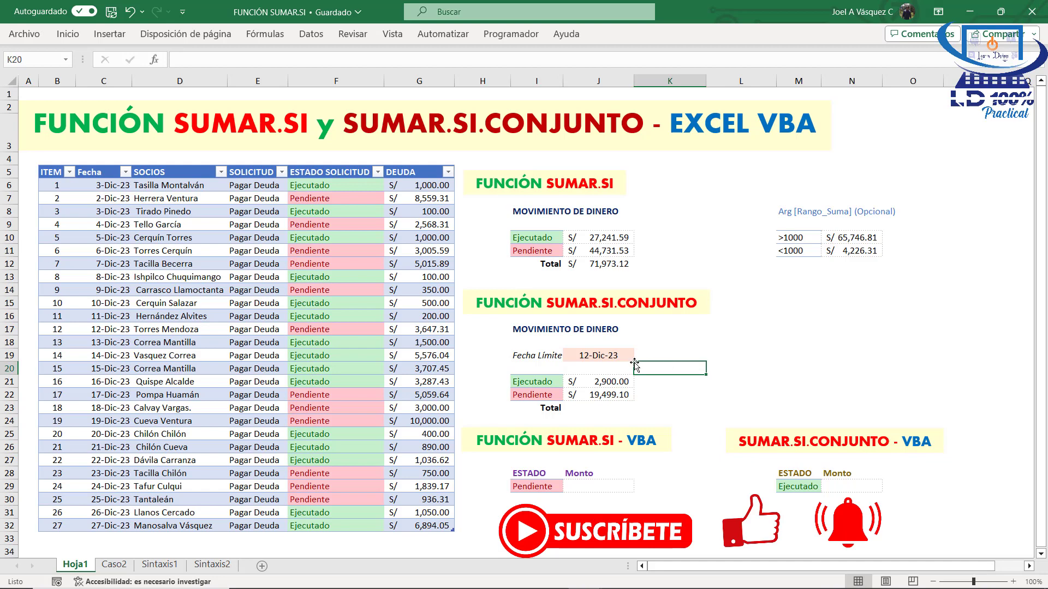
Step: On the Caso2 sheet, start a SUMAR.SI.CONJUNTO formula in J10 with Tabla15[DEUDA] as the sum range
left_click(612, 409)
left_click(503, 355)
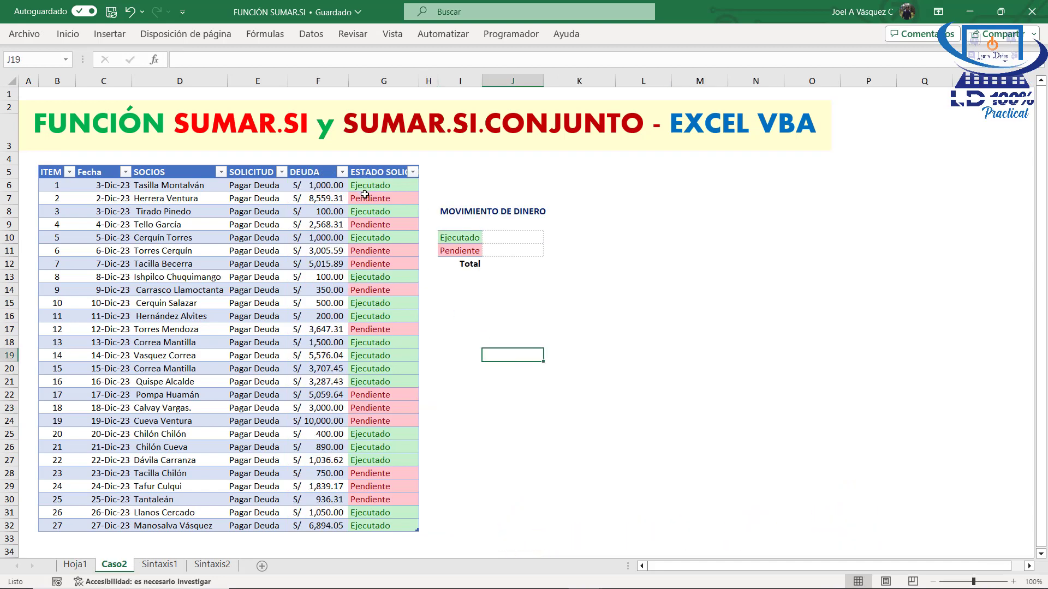
left_click(385, 78)
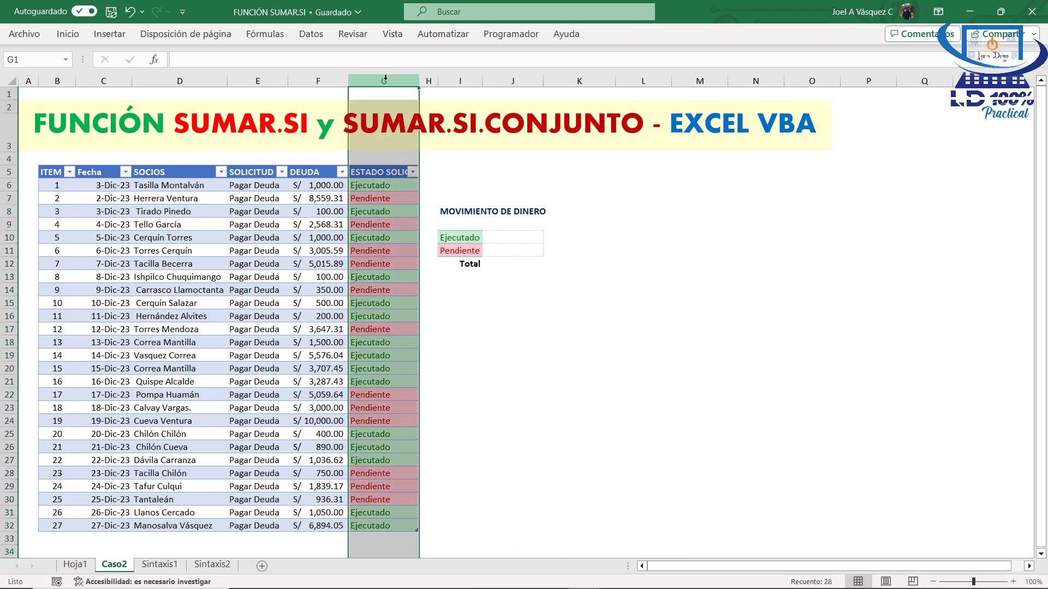
left_click(331, 82)
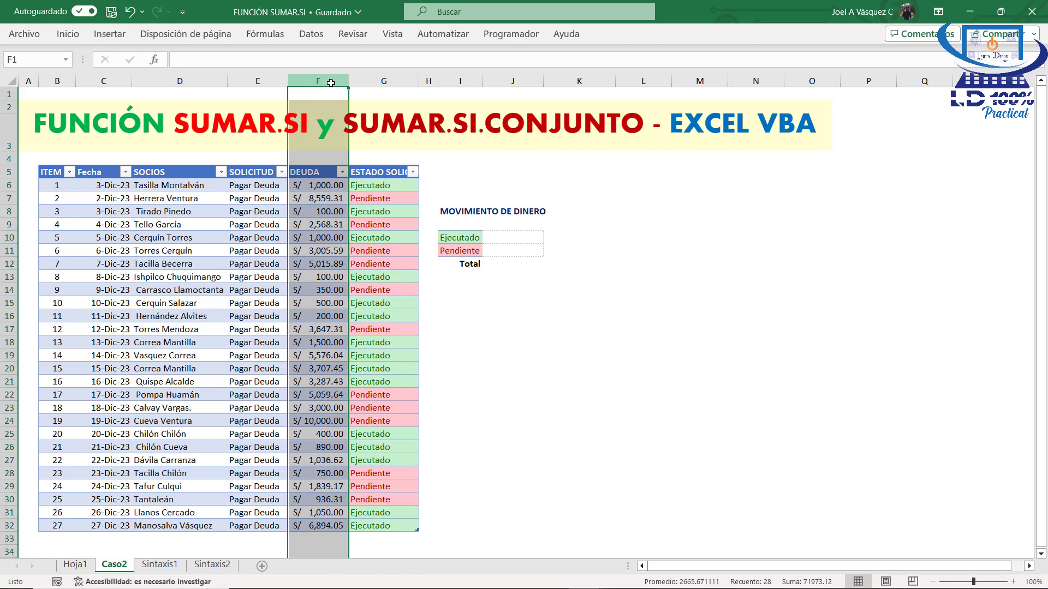
left_click(532, 369)
left_click(512, 233)
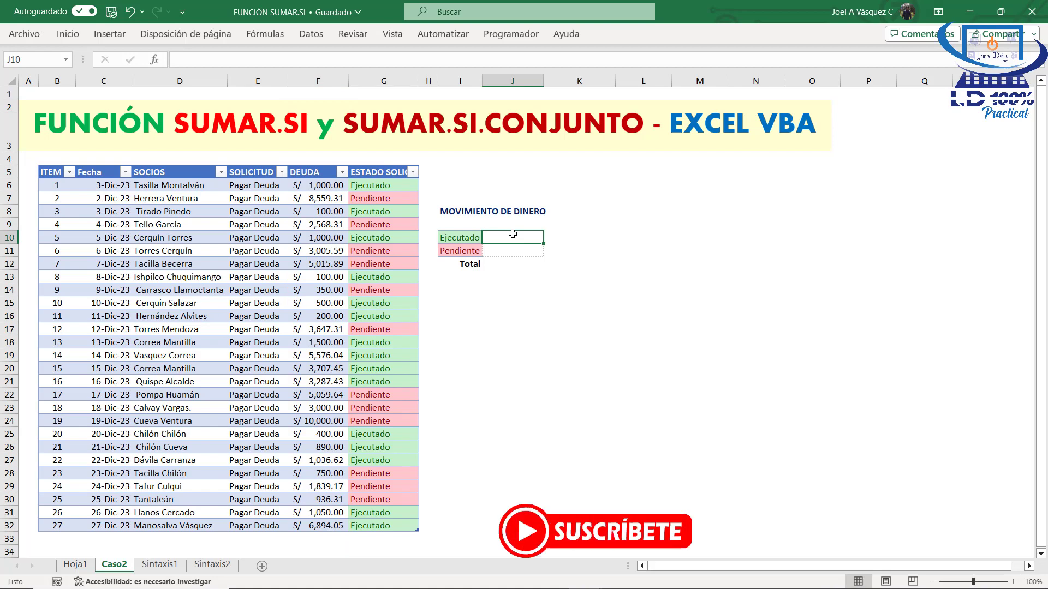
type("+")
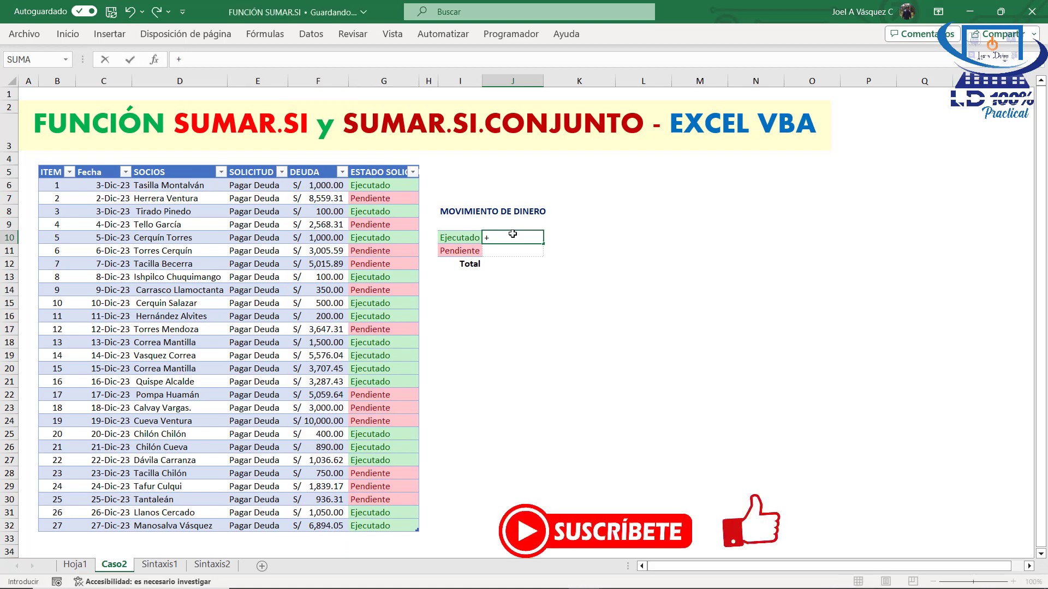
type("sumar")
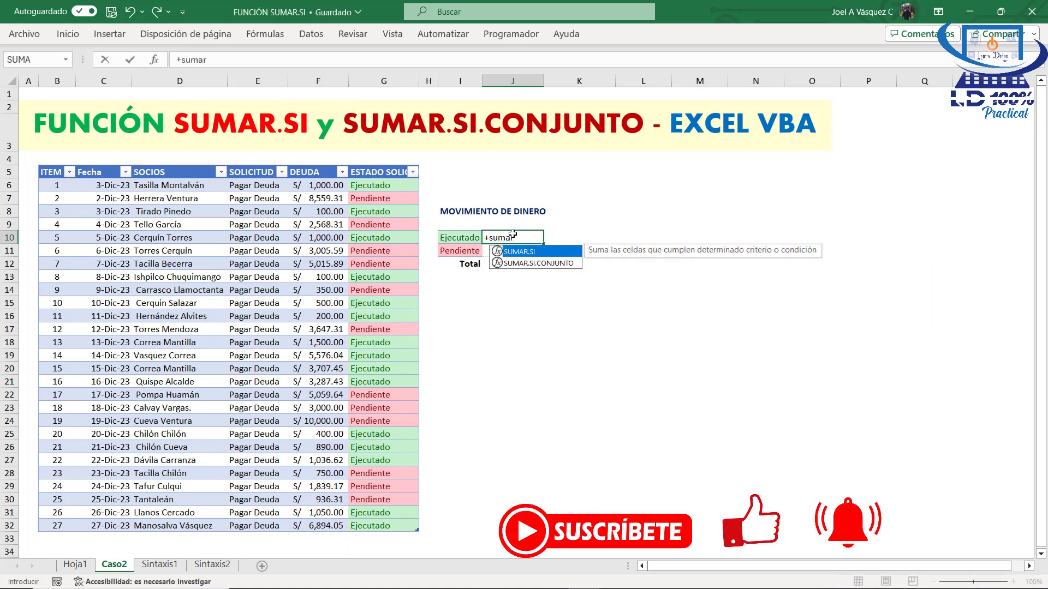
key("Down")
key("Tab")
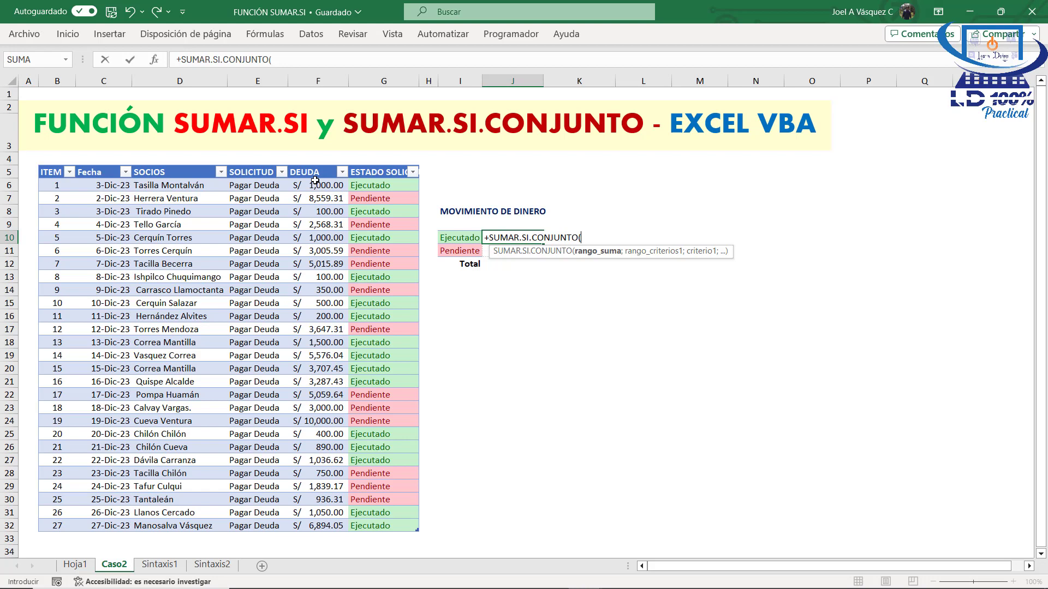
left_click_drag(315, 181, 336, 525)
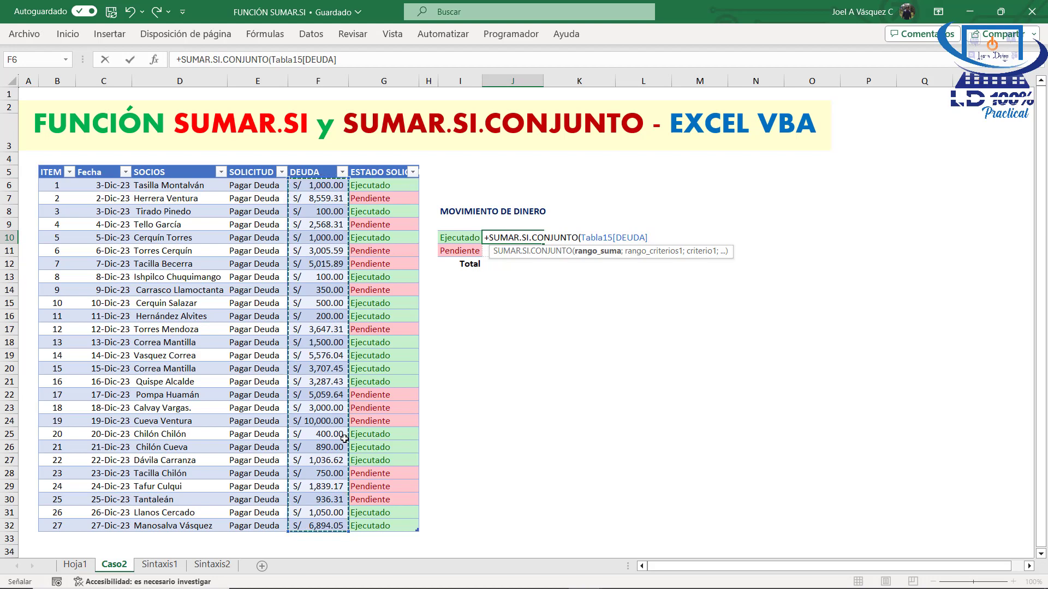
type(";")
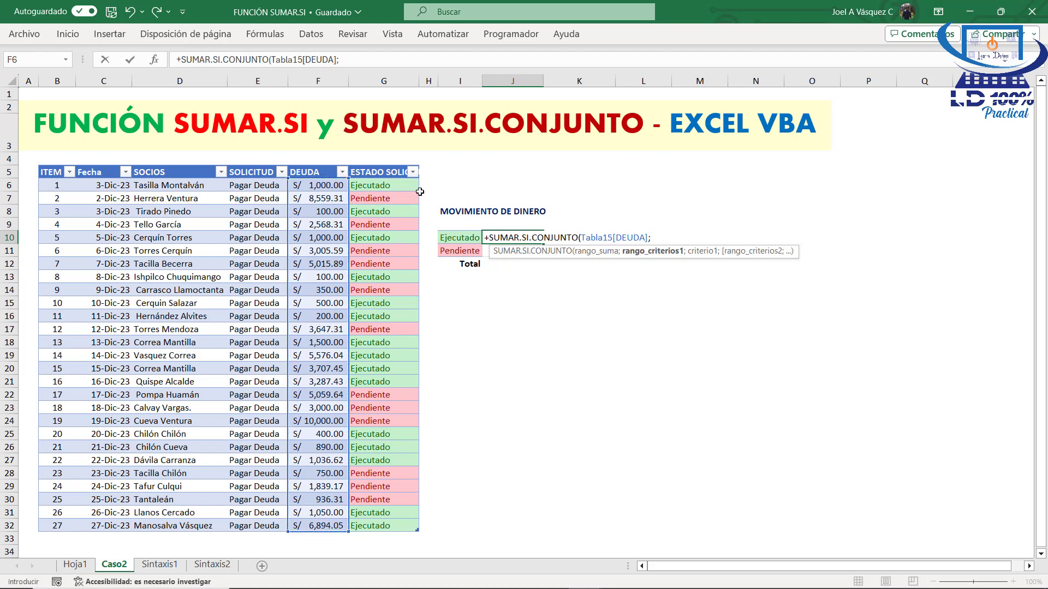
Step: Add Tabla15[ESTADO SOLICITUD] as the criteria range with I10 as its criterion, and complete the J10 formula
left_click_drag(388, 184, 391, 526)
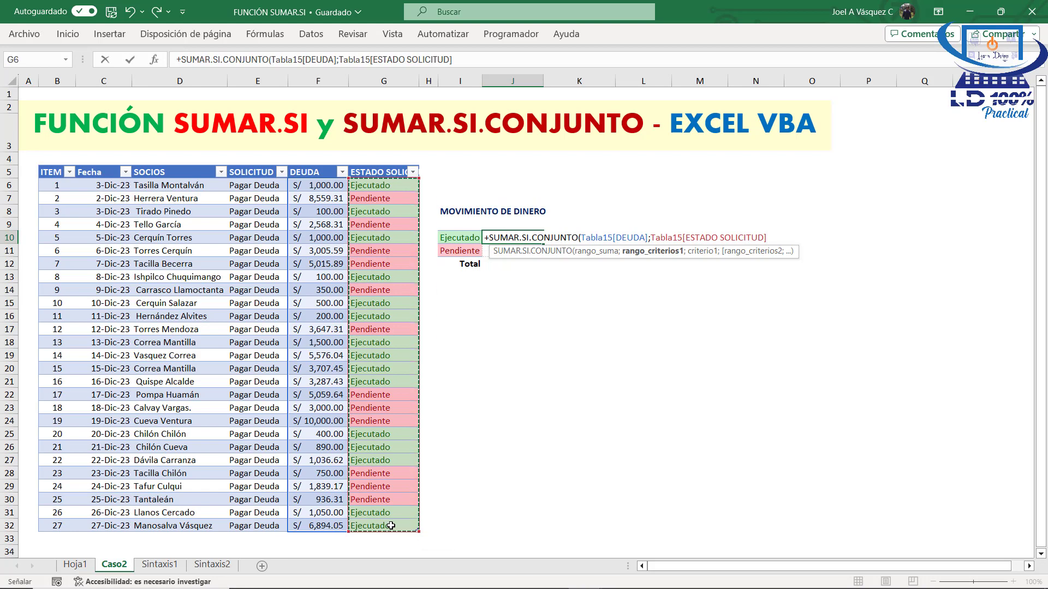
type(";")
left_click(465, 237)
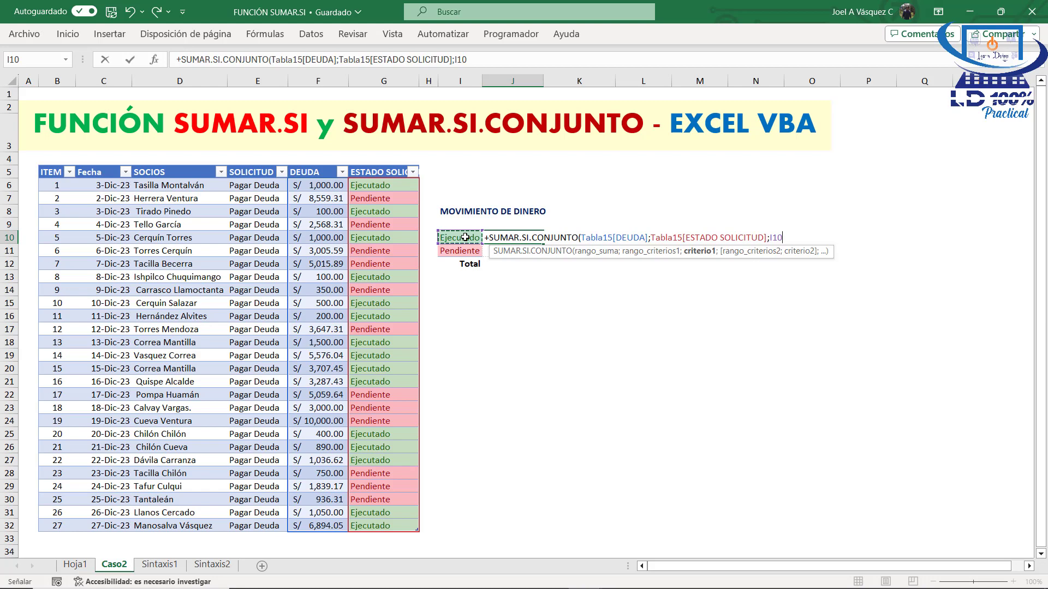
type(")")
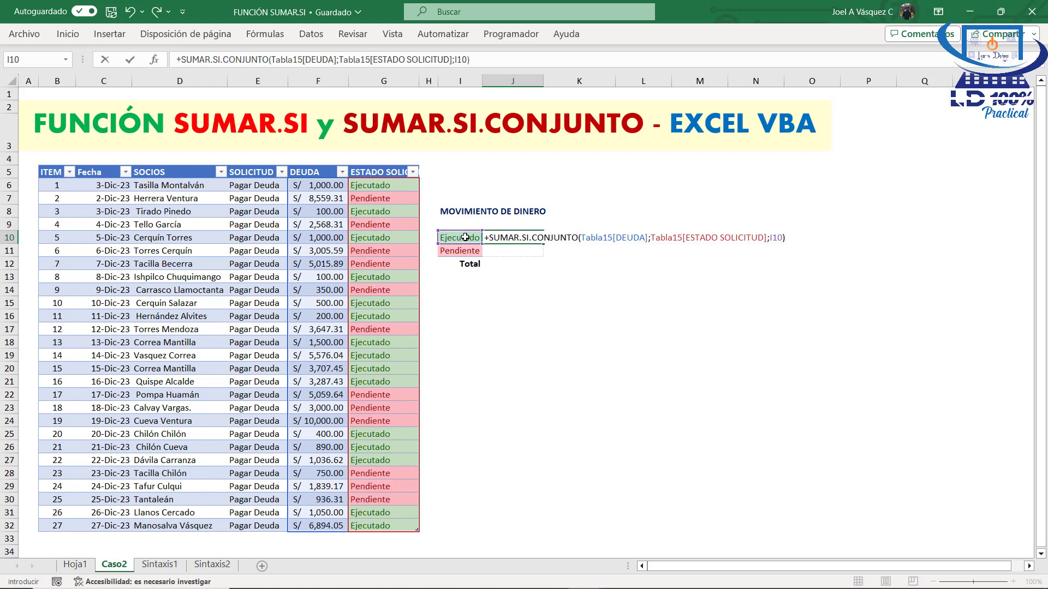
key("Return")
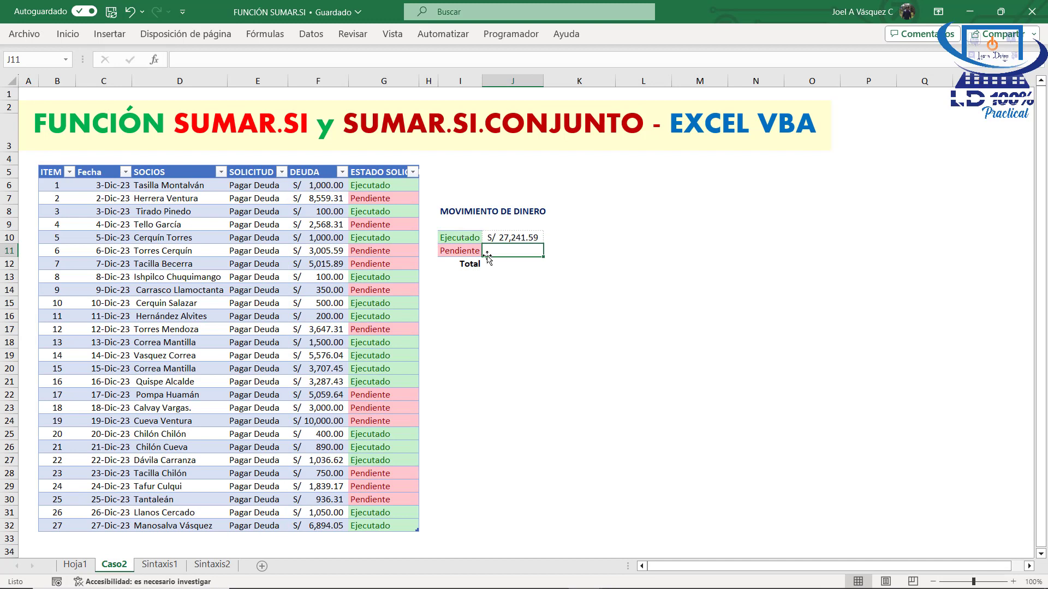
Step: Start a SUMAR.SI.CONJUNTO formula in J11 for Pendiente with Tabla15[DEUDA] as the sum range
left_click(506, 240)
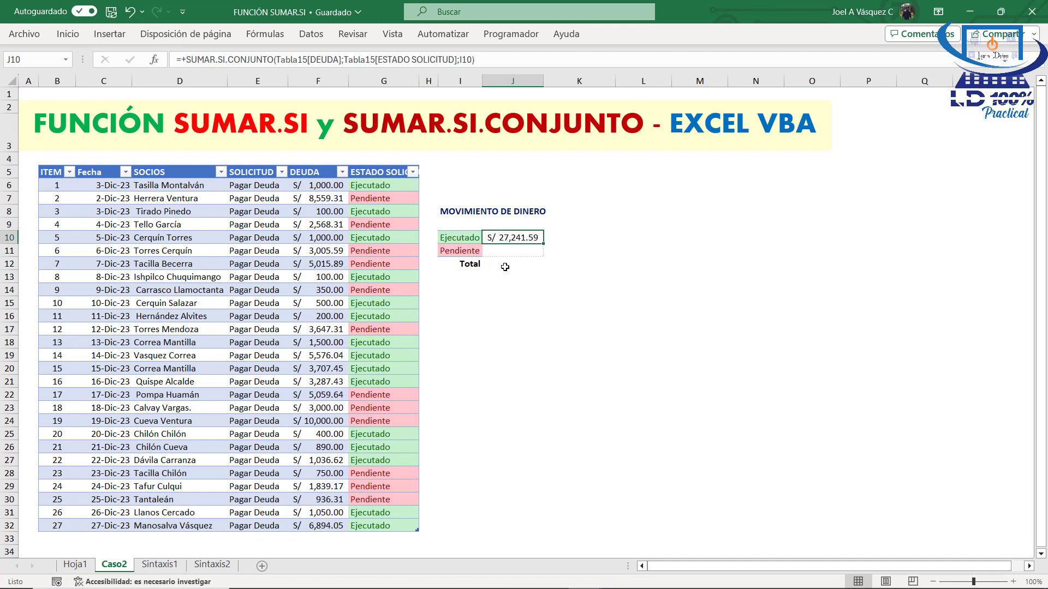
left_click(529, 250)
type("+")
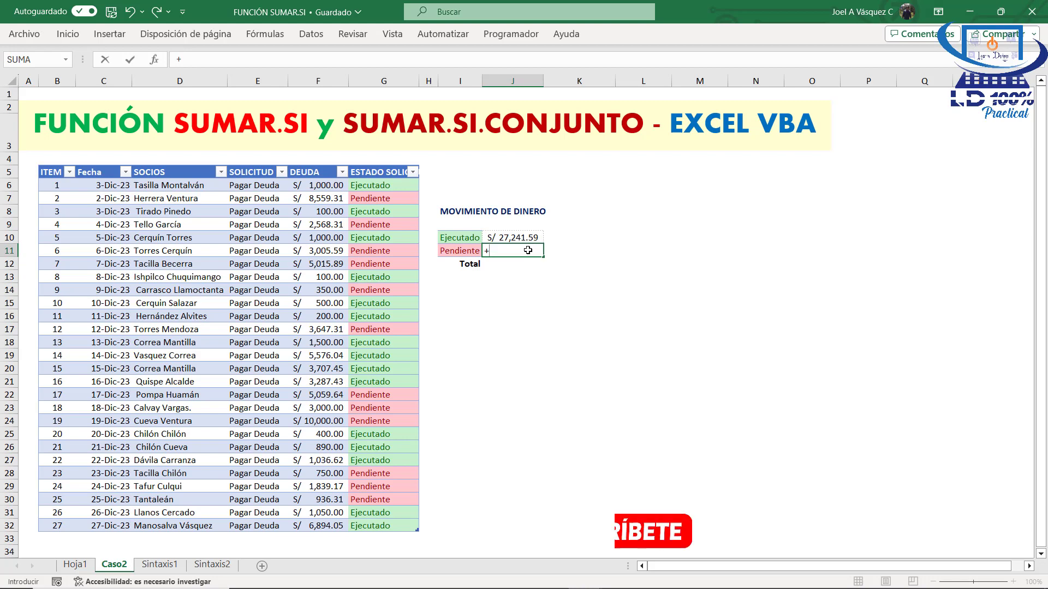
type("s")
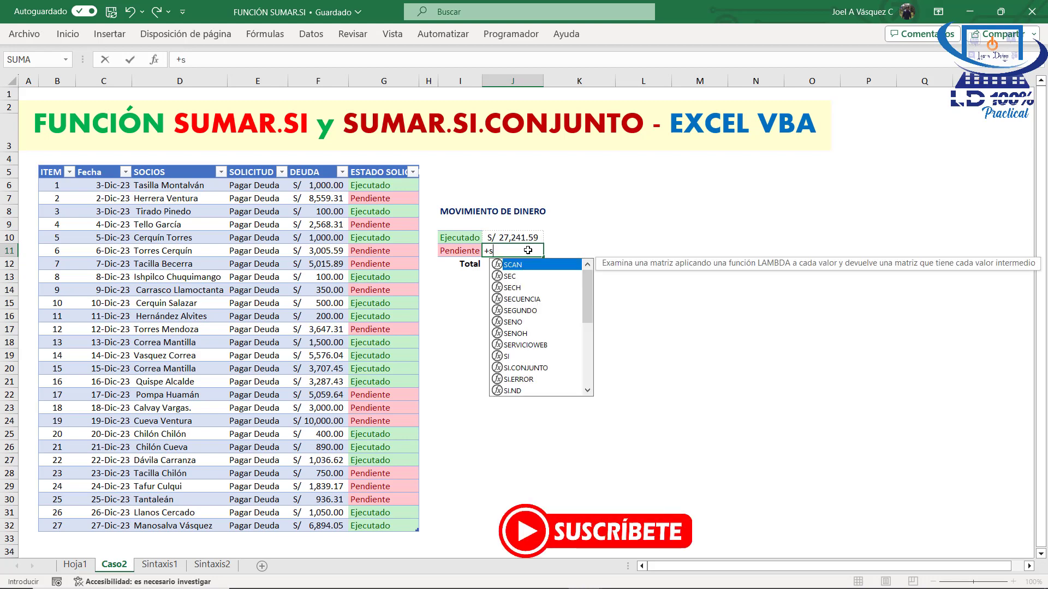
type("umar")
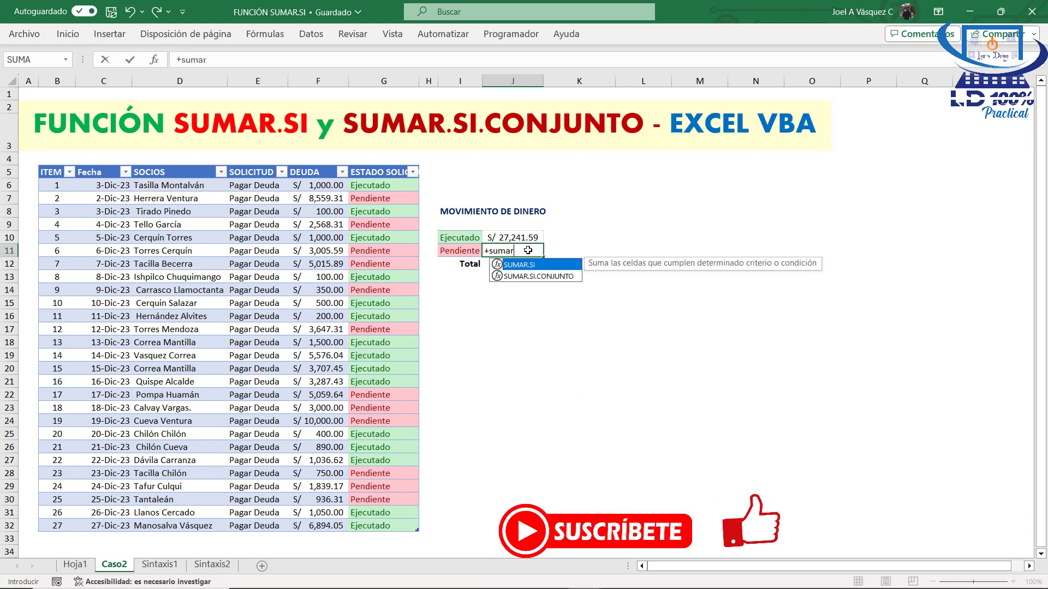
key("Down")
key("Tab")
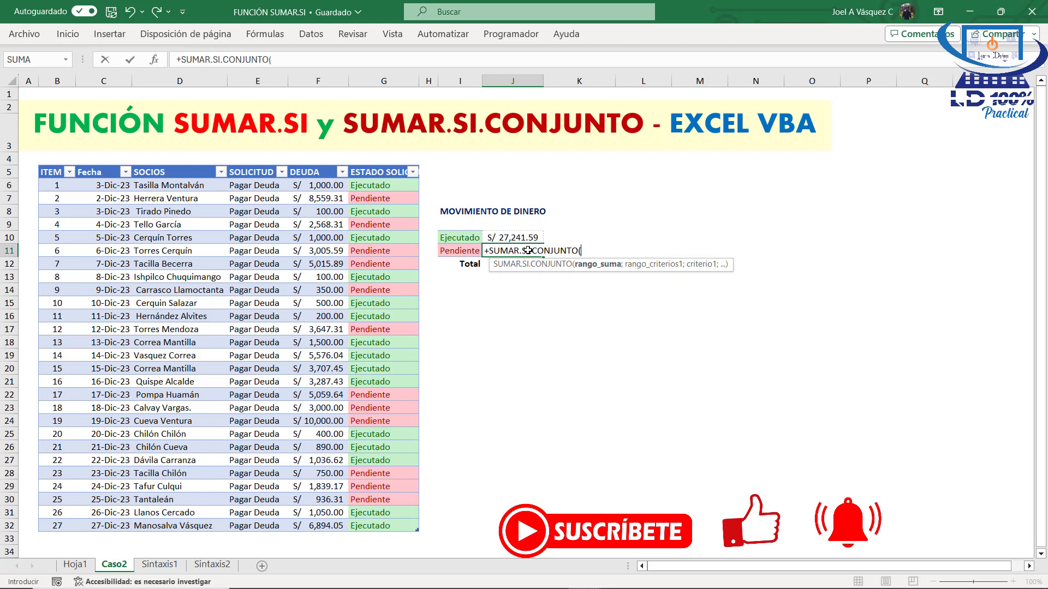
left_click_drag(315, 186, 307, 525)
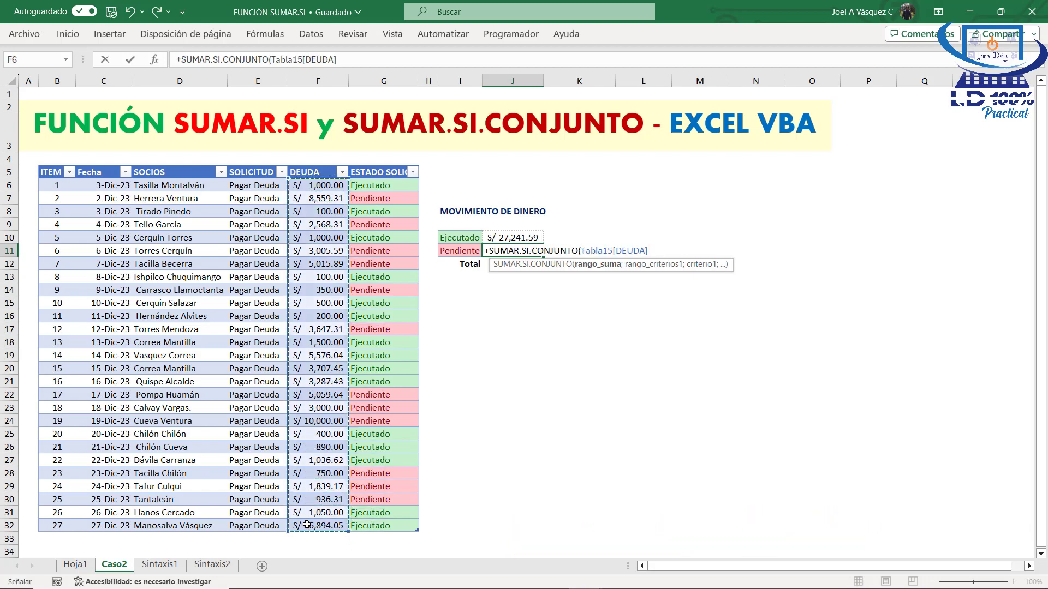
type(";")
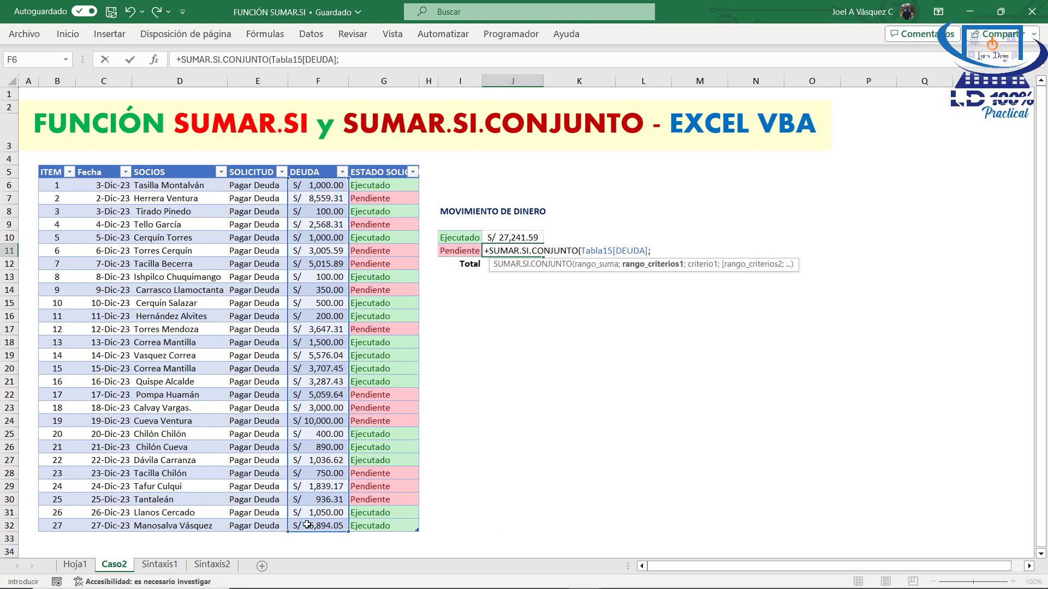
Step: Use Tabla15[ESTADO SOLICITUD] as the criteria range and I11 as the criterion to complete the J11 formula
left_click_drag(387, 186, 373, 513)
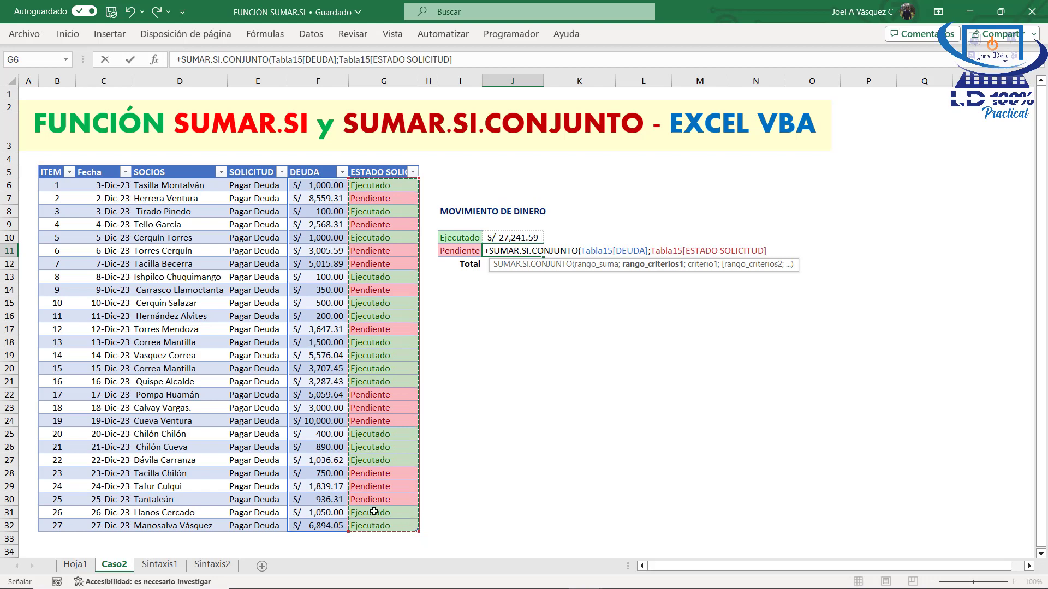
type(";")
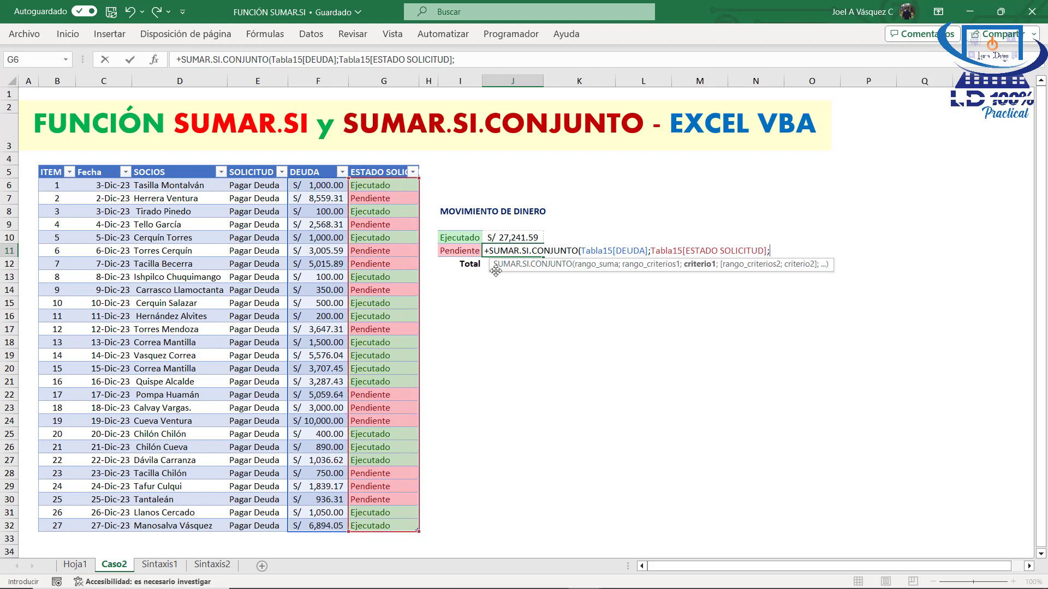
left_click(464, 251)
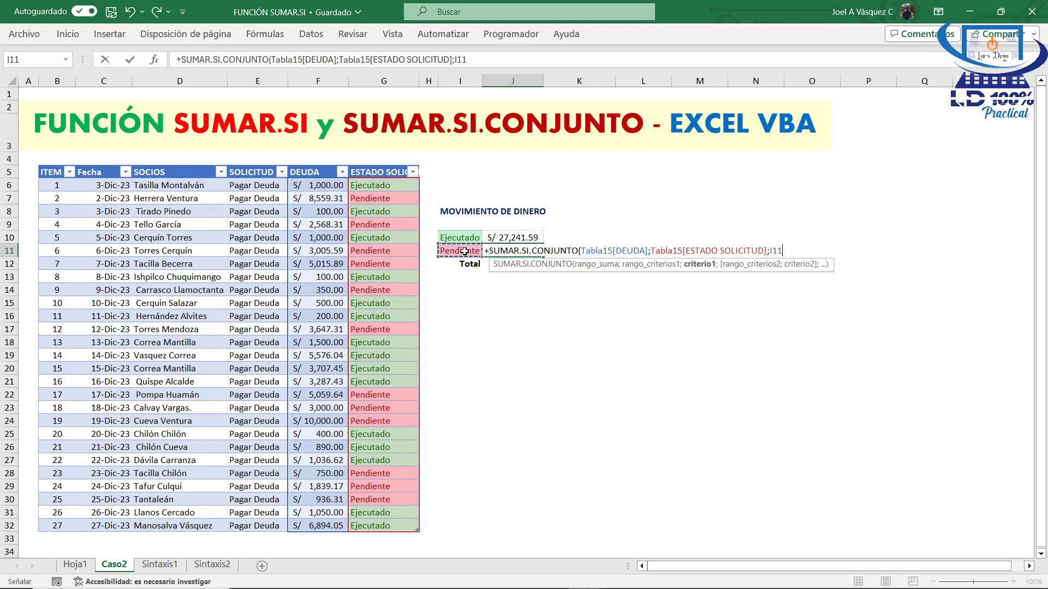
type(")")
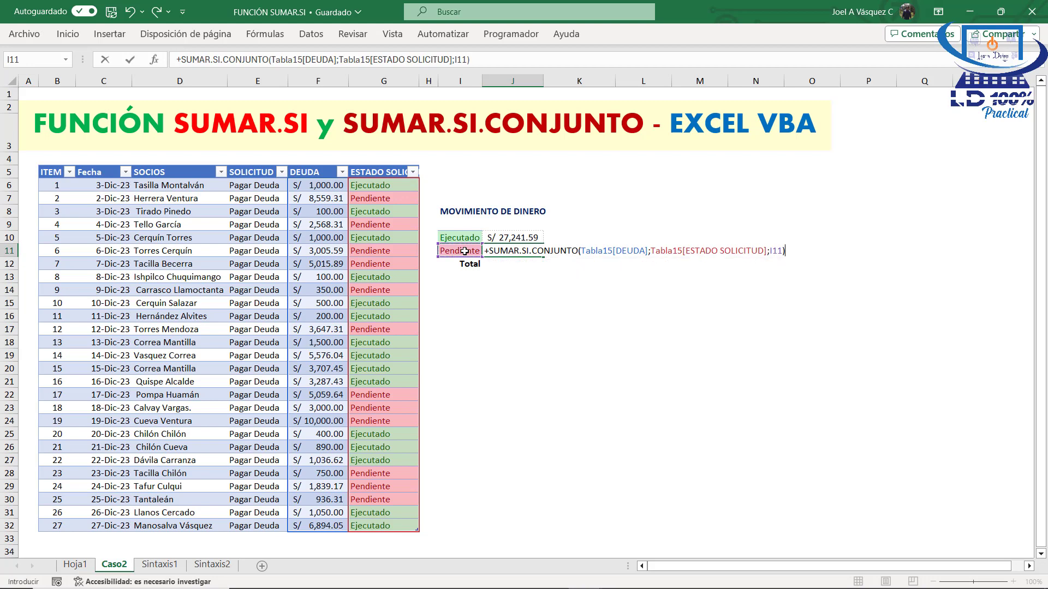
key("Return")
Step: Total the Ejecutado and Pendiente amounts in J12 with an automatic sum of J10:J11
left_click_drag(521, 239, 520, 250)
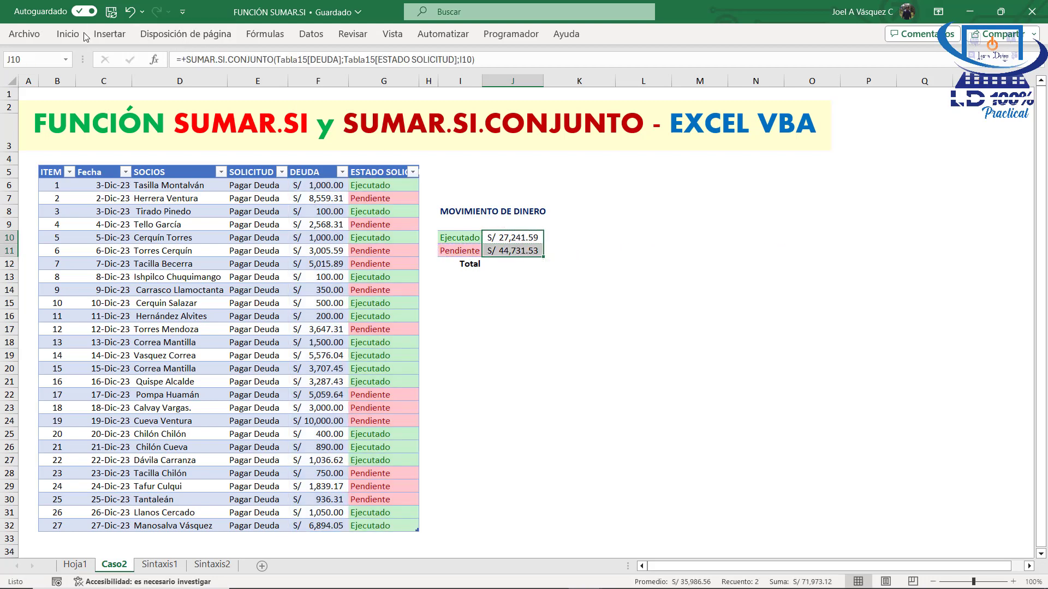
left_click(68, 34)
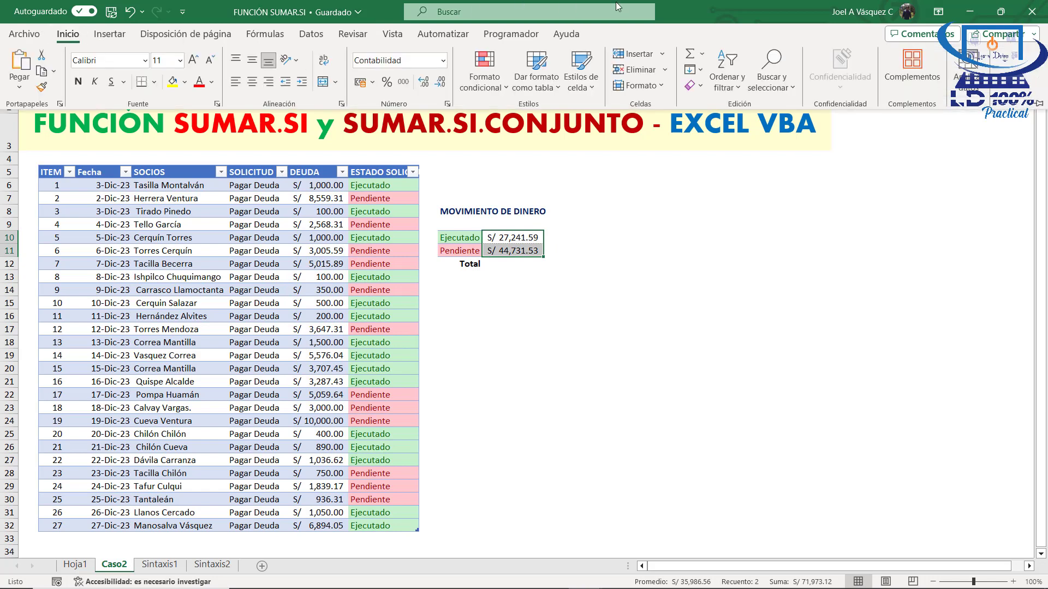
left_click(689, 54)
left_click(580, 313)
left_click(521, 266)
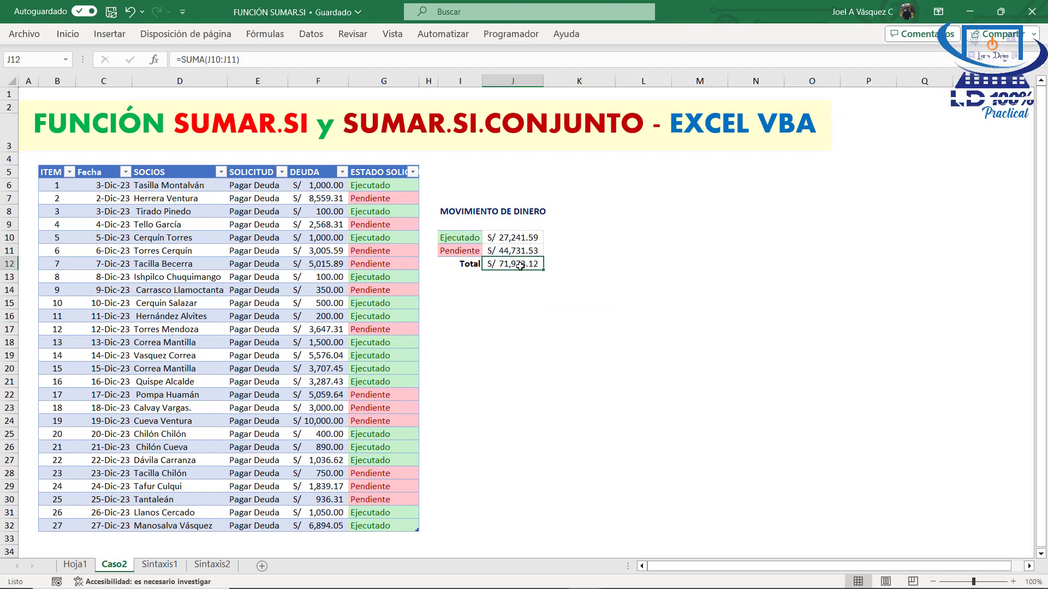
Step: Compare the SUMAR.SI results in J10:J12 of Hoja1 with the results on the Caso2 sheet
left_click(75, 564)
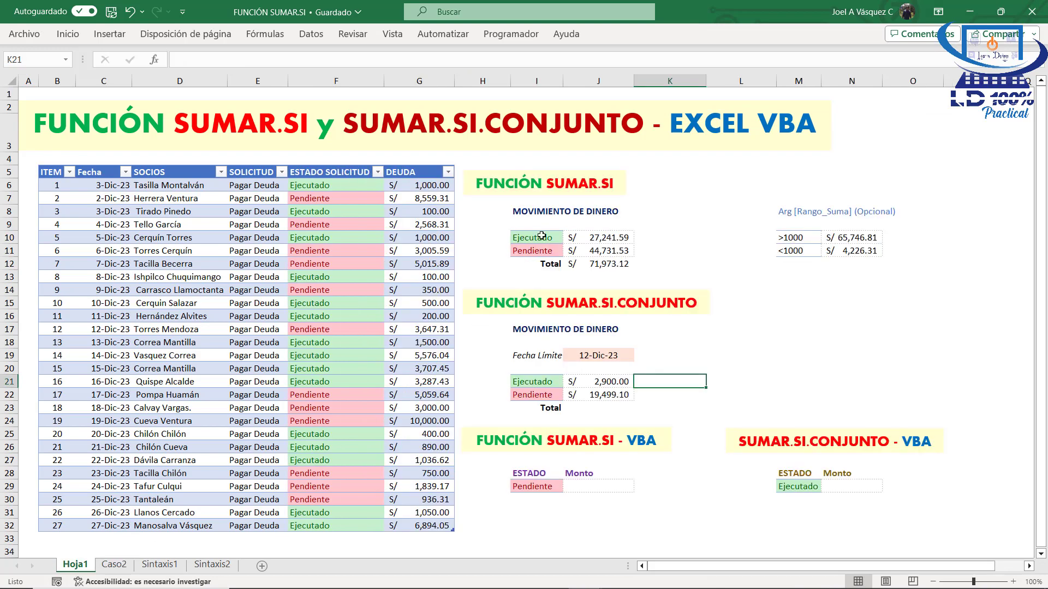
left_click_drag(588, 238, 598, 265)
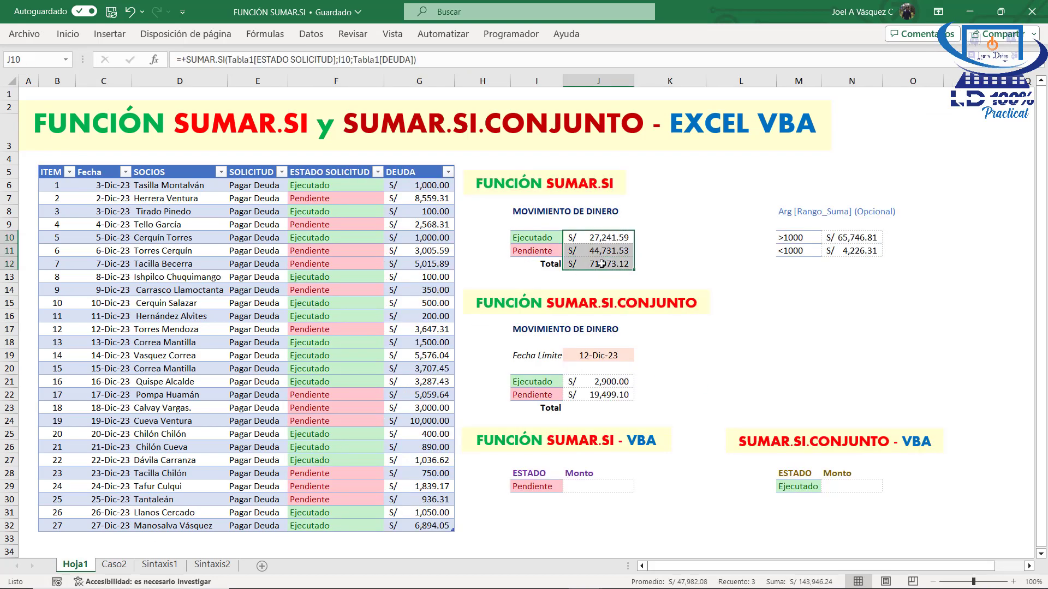
left_click(125, 565)
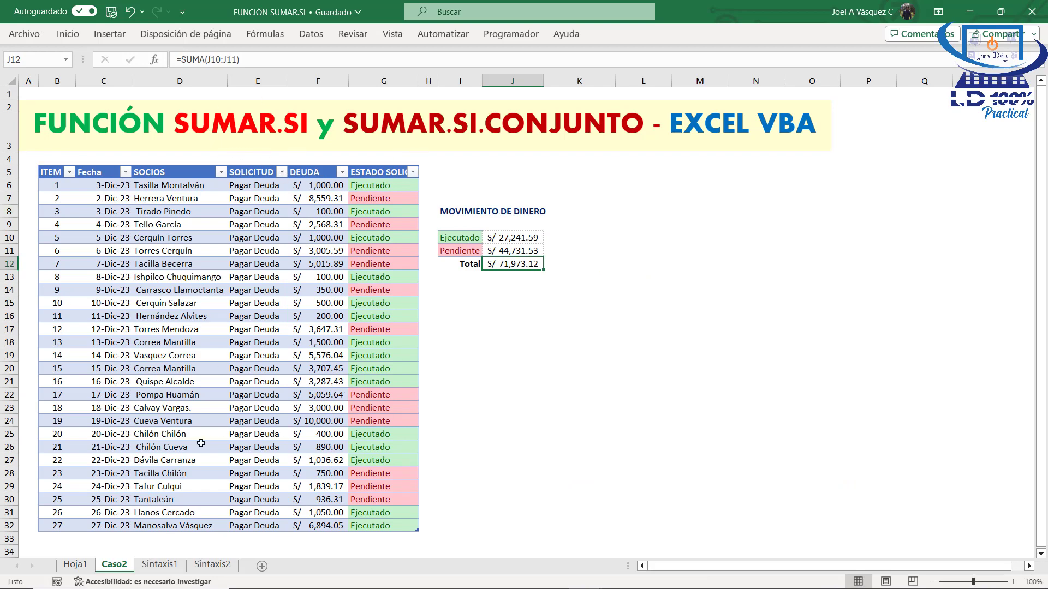
Step: Return to Hoja1 and examine the ESTADO and Monto cells of the FUNCIÓN SUMAR.SI - VBA block
left_click(74, 564)
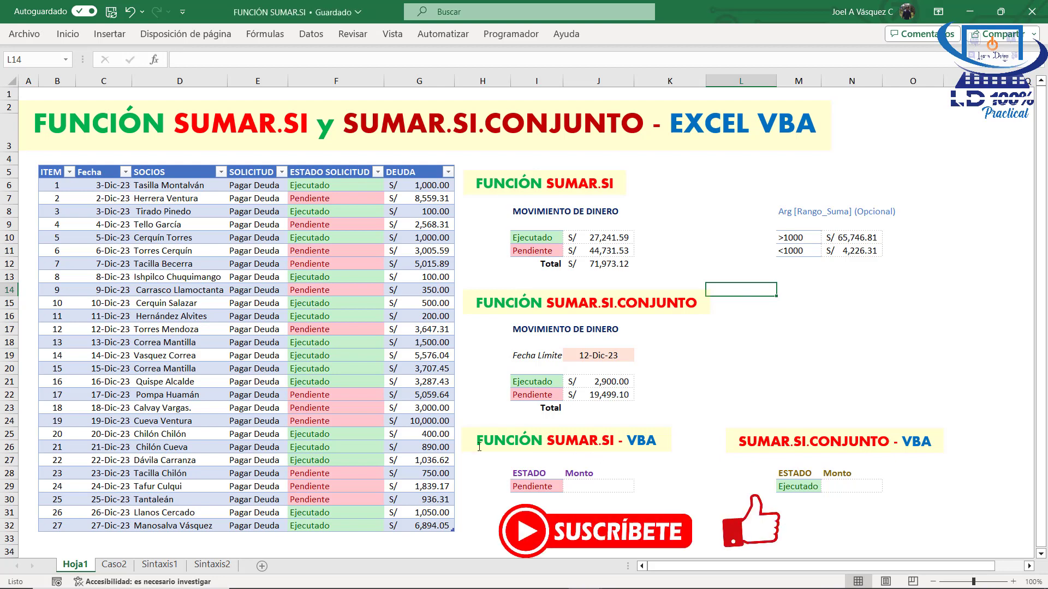
left_click(669, 512)
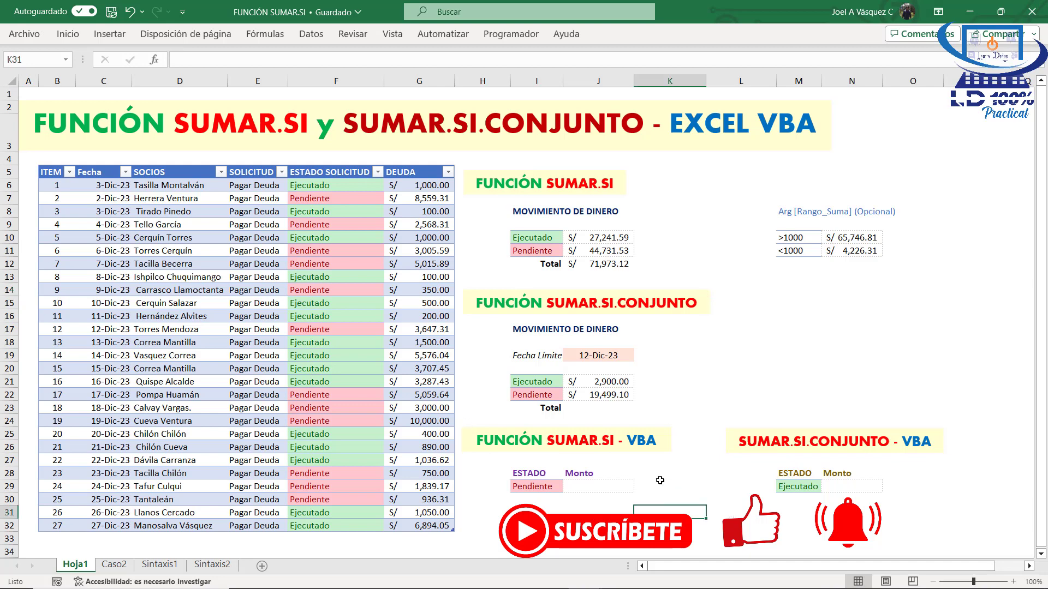
left_click(595, 487)
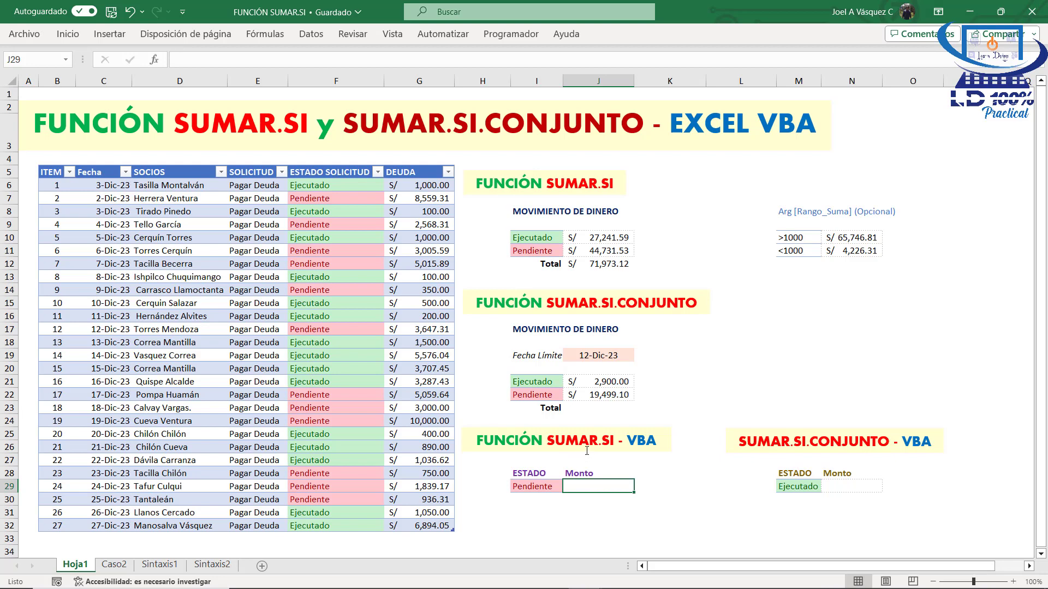
left_click(542, 486)
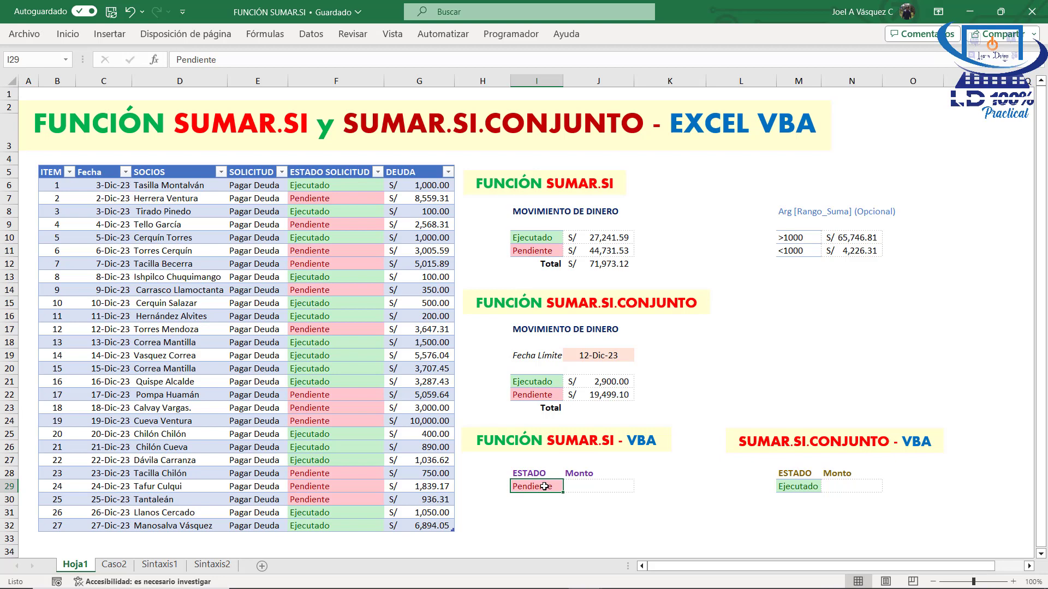
left_click(577, 489)
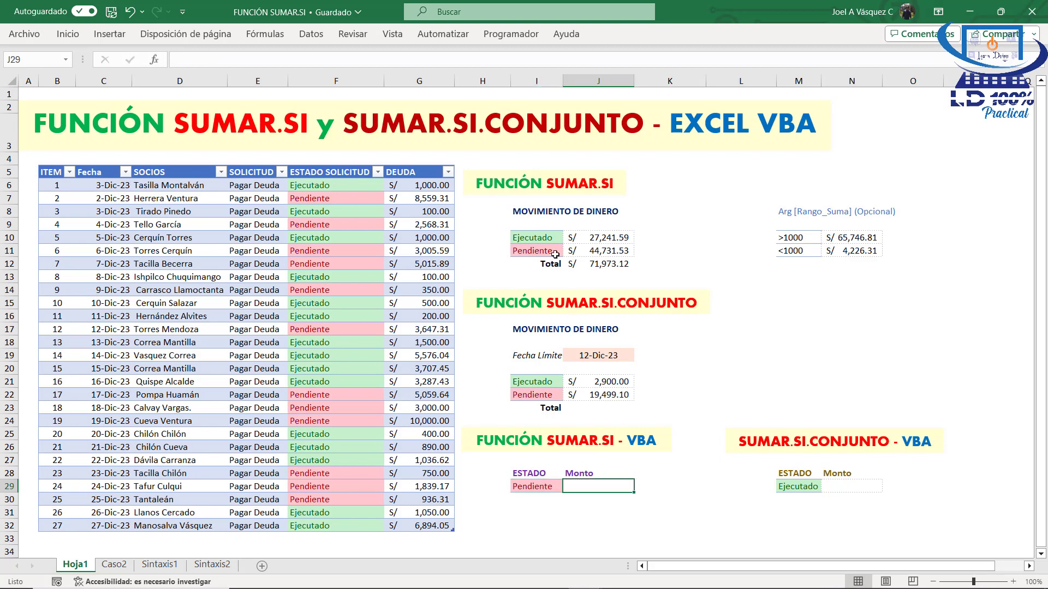
Step: Start a data validation rule for the ESTADO cell I29 that allows values from a list (Lista)
left_click_drag(610, 241, 610, 252)
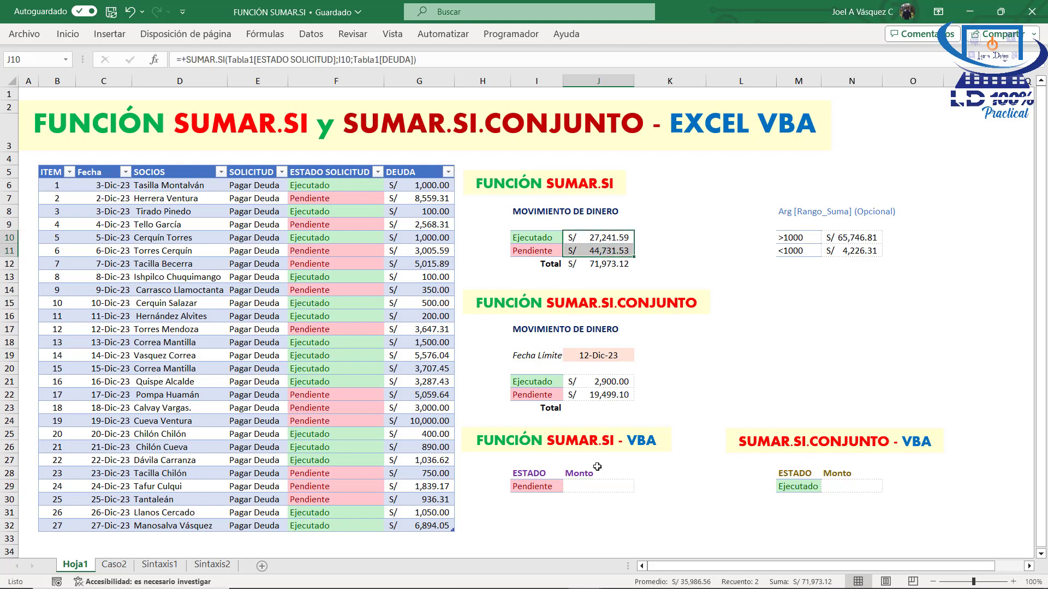
left_click(543, 485)
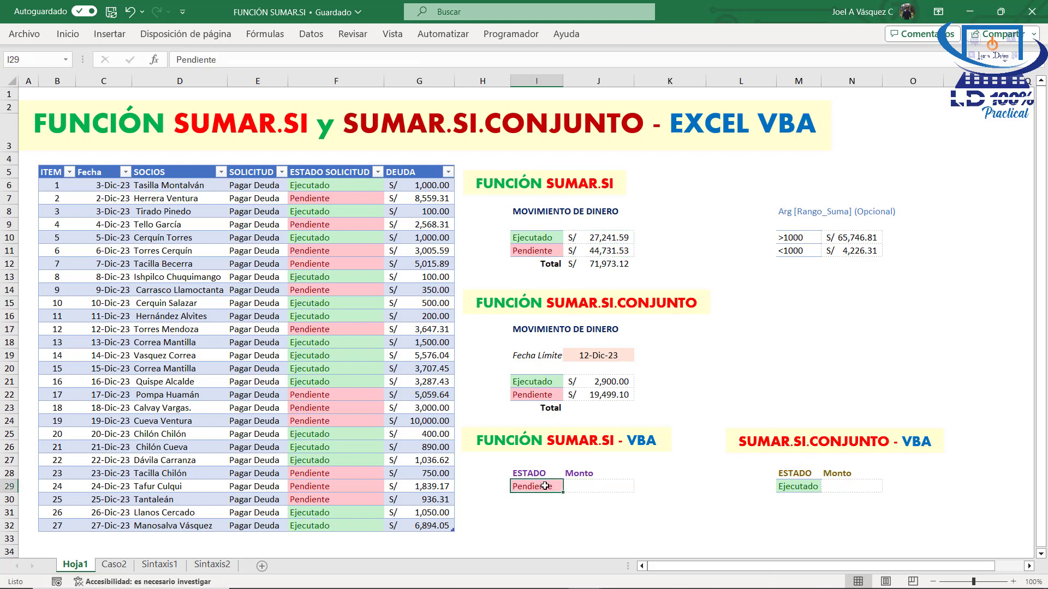
left_click(68, 34)
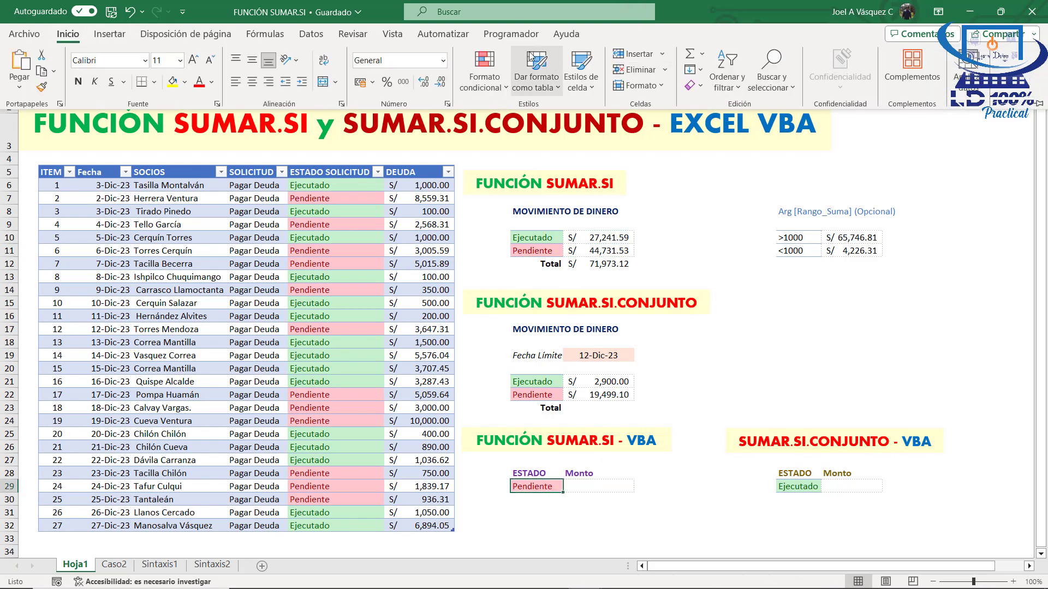
left_click(311, 34)
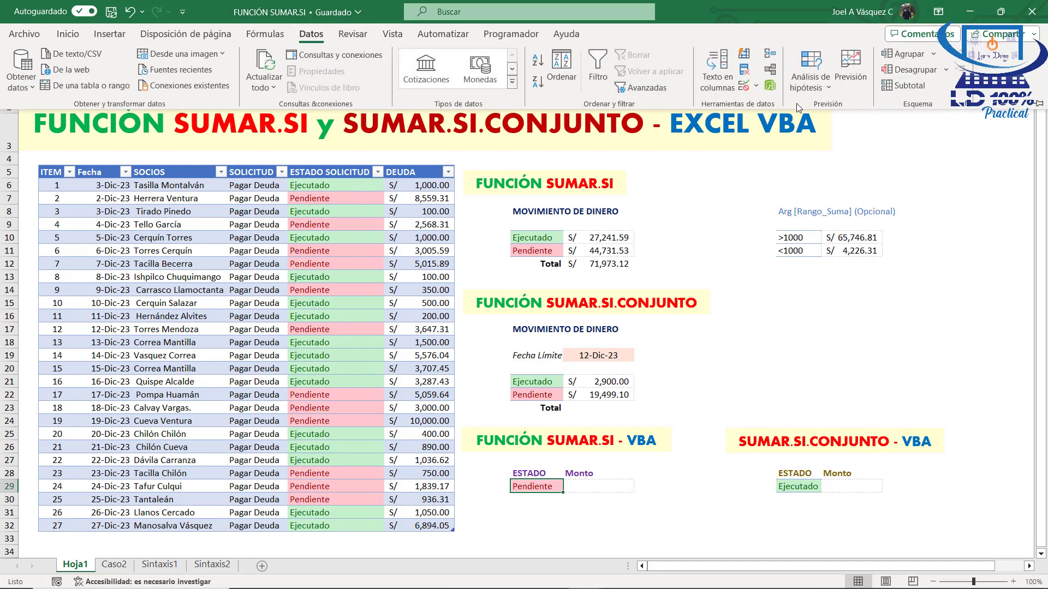
left_click(743, 86)
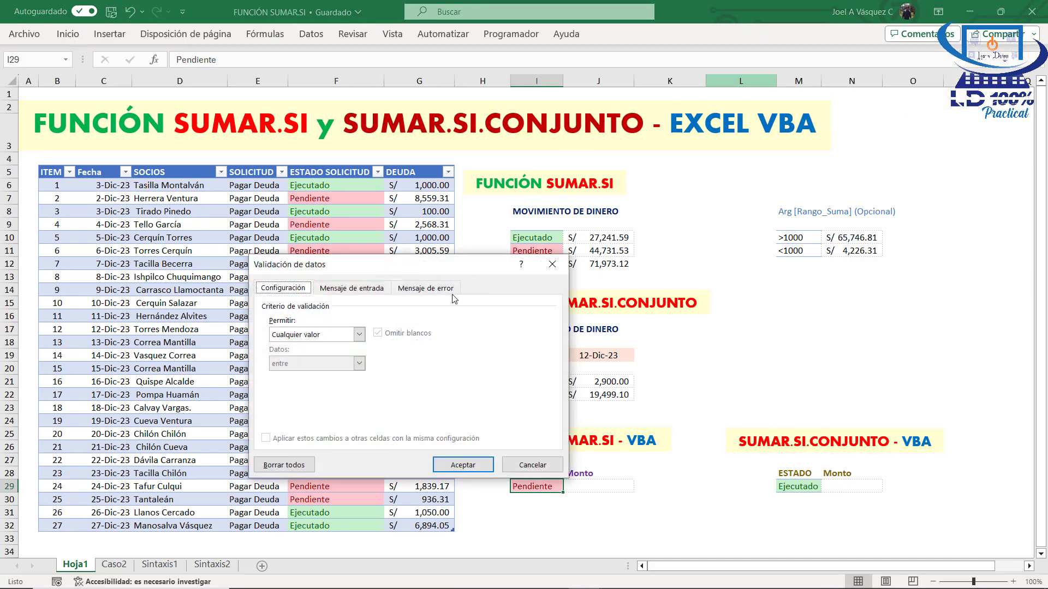
left_click(358, 335)
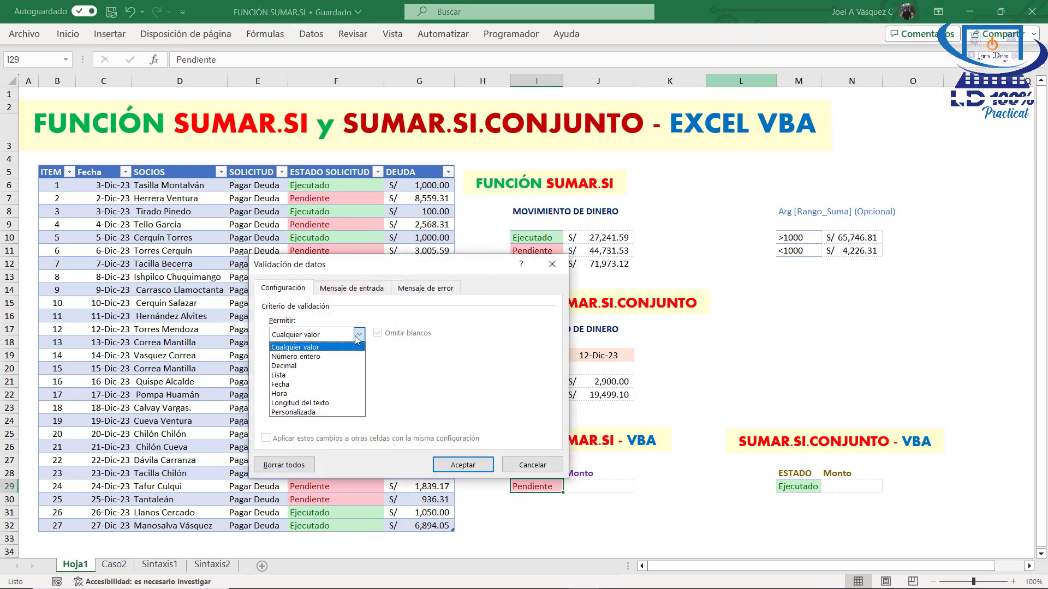
left_click(298, 375)
left_click(299, 390)
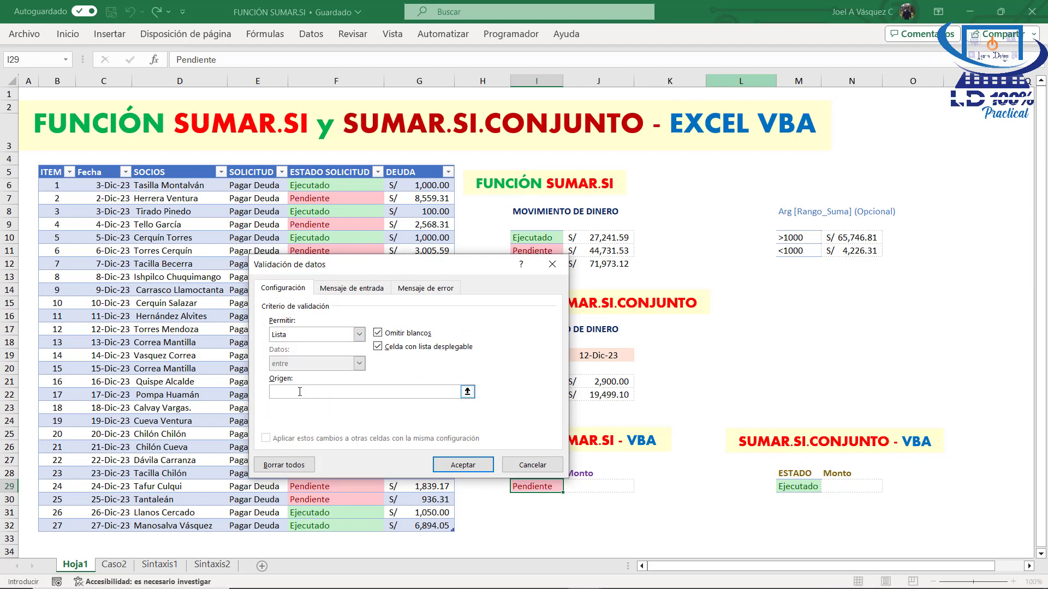
Step: Set the validation list's source to "Ejecutado; Pendiente" and apply the rule to I29
key("Caps_Lock")
type("E")
key("Caps_Lock")
type("jecutado;")
key("Caps_Lock")
type("P")
key("Caps_Lock")
type("e")
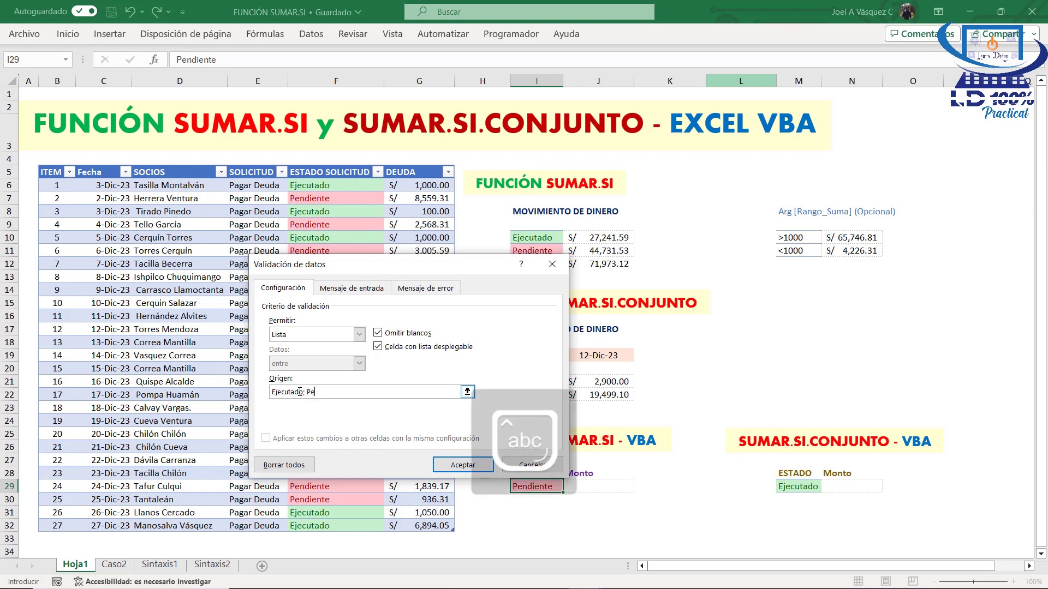
type("ndiente")
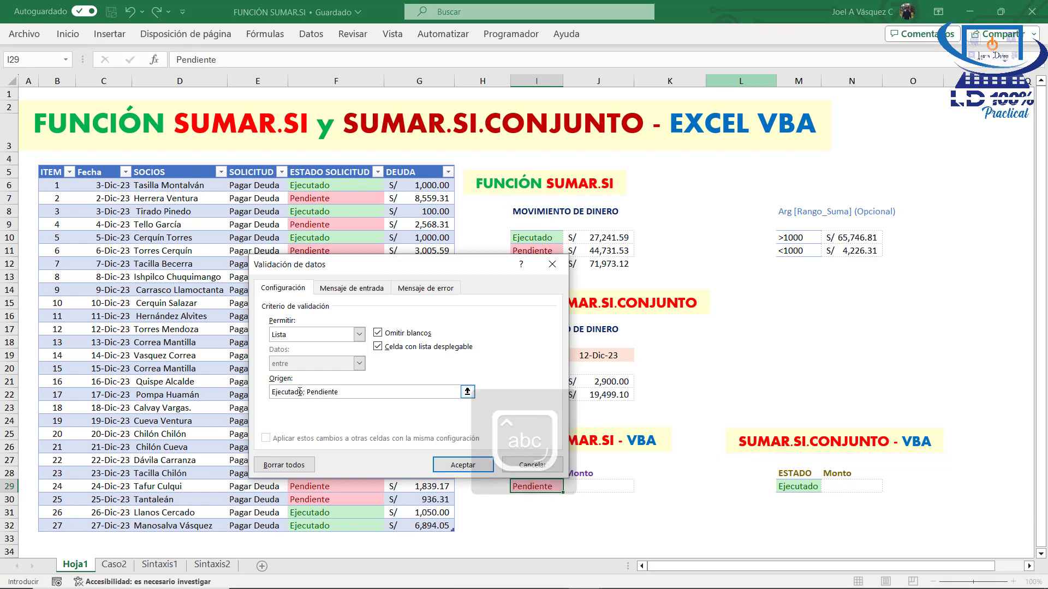
left_click(446, 464)
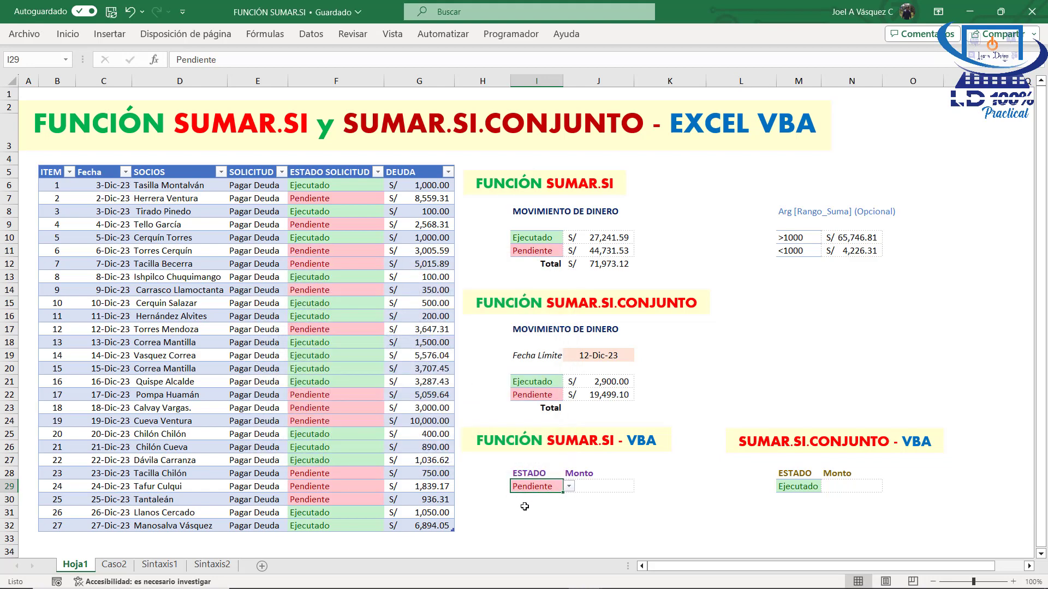
Step: Test the drop-down list in I29 by choosing Ejecutado and switching back to Pendiente
left_click(569, 488)
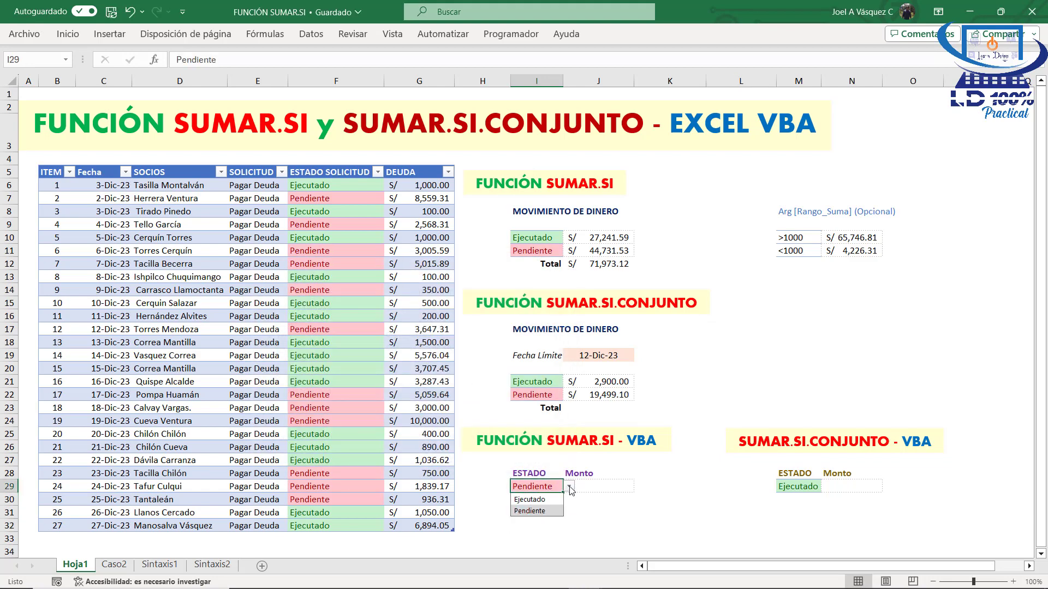
left_click(552, 500)
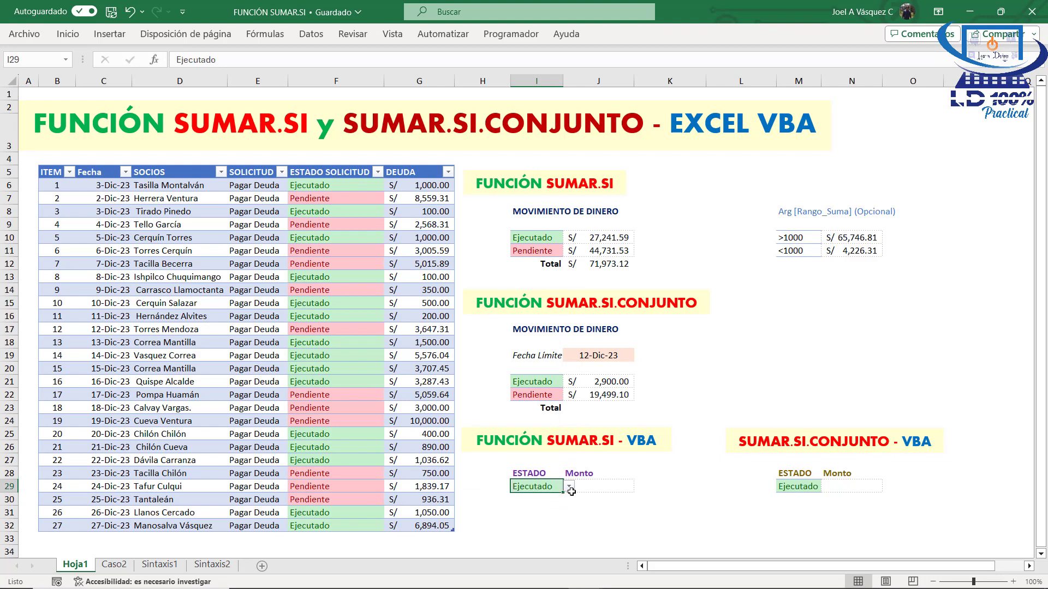
left_click(570, 487)
left_click(532, 509)
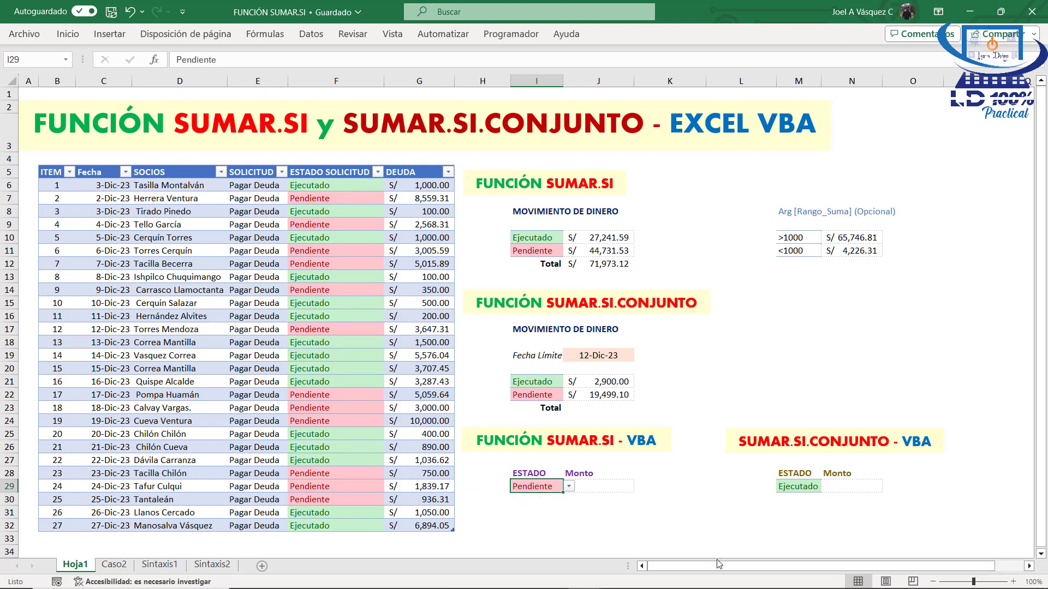
left_click(739, 526)
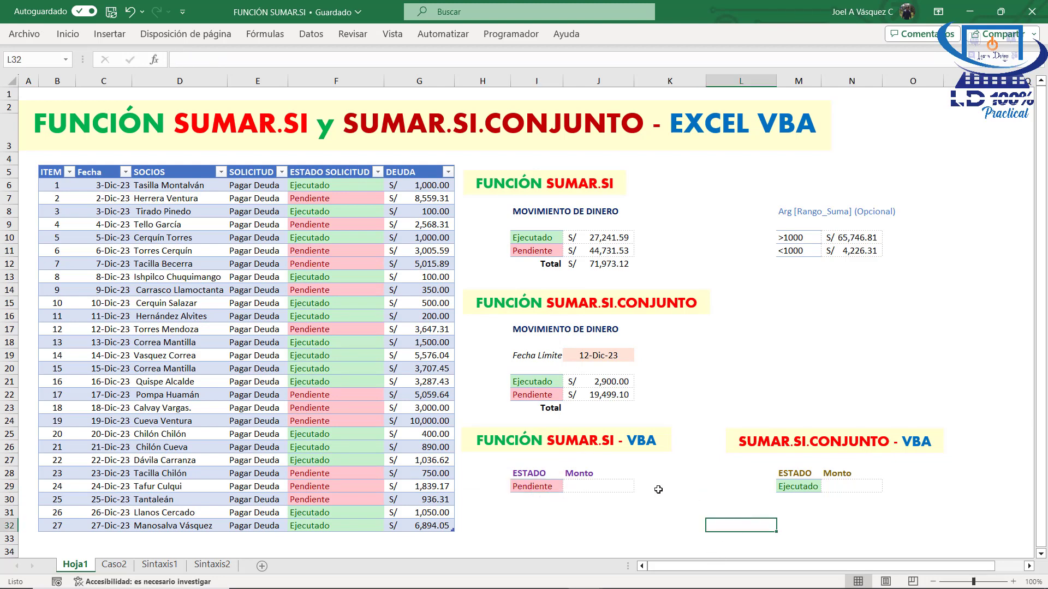
Step: Review cells I29 and J29, the table's ESTADO SOLICITUD and DEUDA columns, and the SUMAR.SI.CONJUNTO - VBA block
left_click(597, 485)
left_click(532, 489)
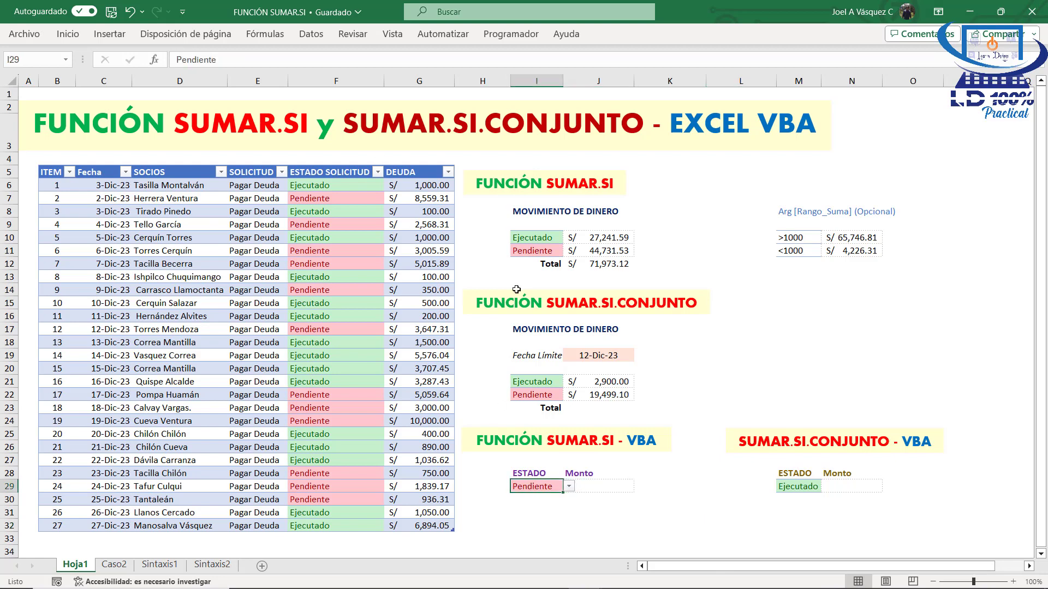
left_click(587, 484)
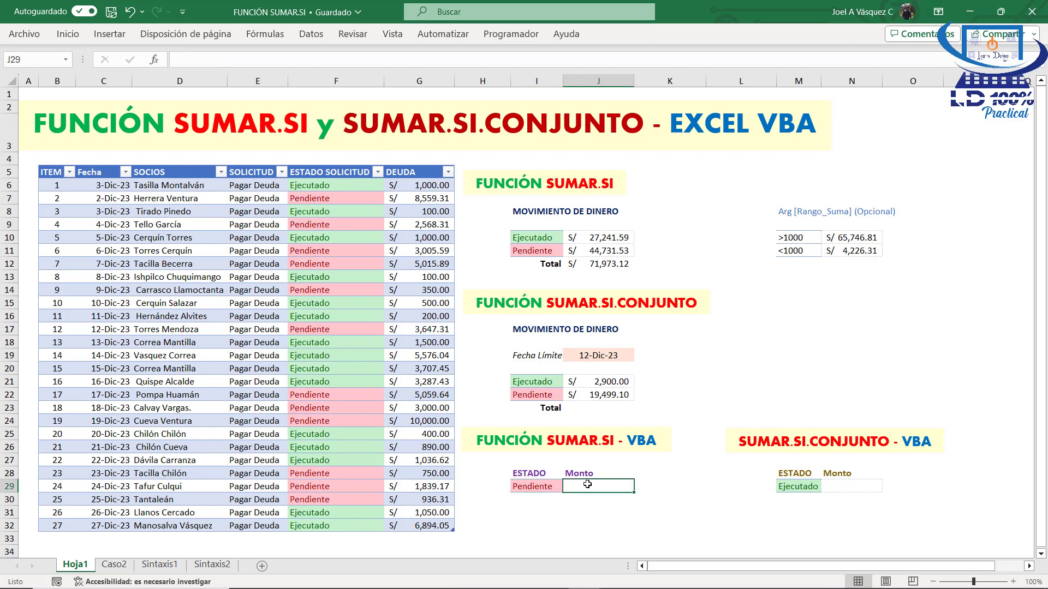
left_click(341, 183)
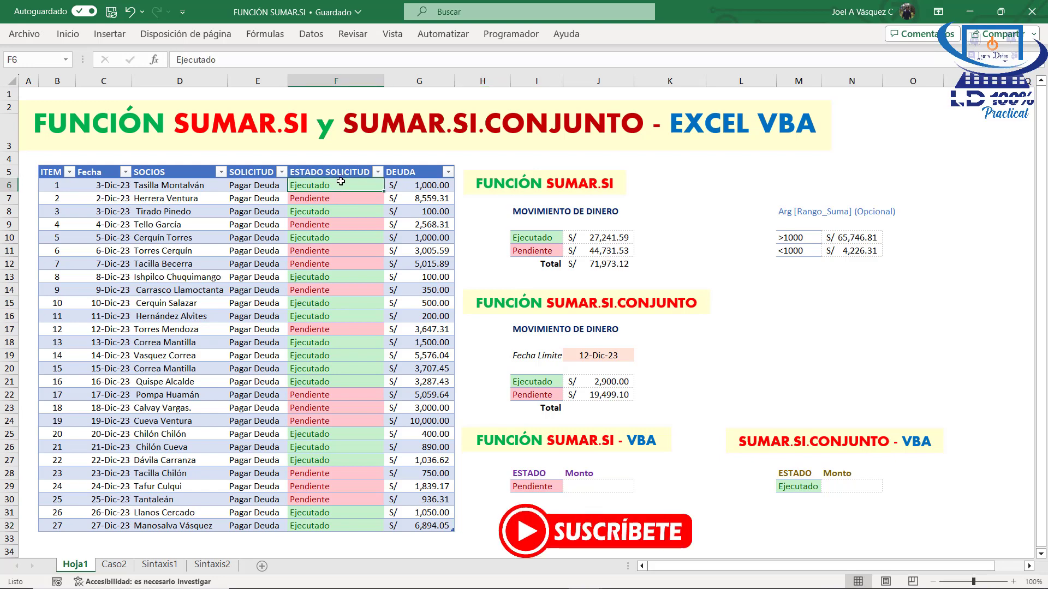
left_click_drag(341, 182, 330, 523)
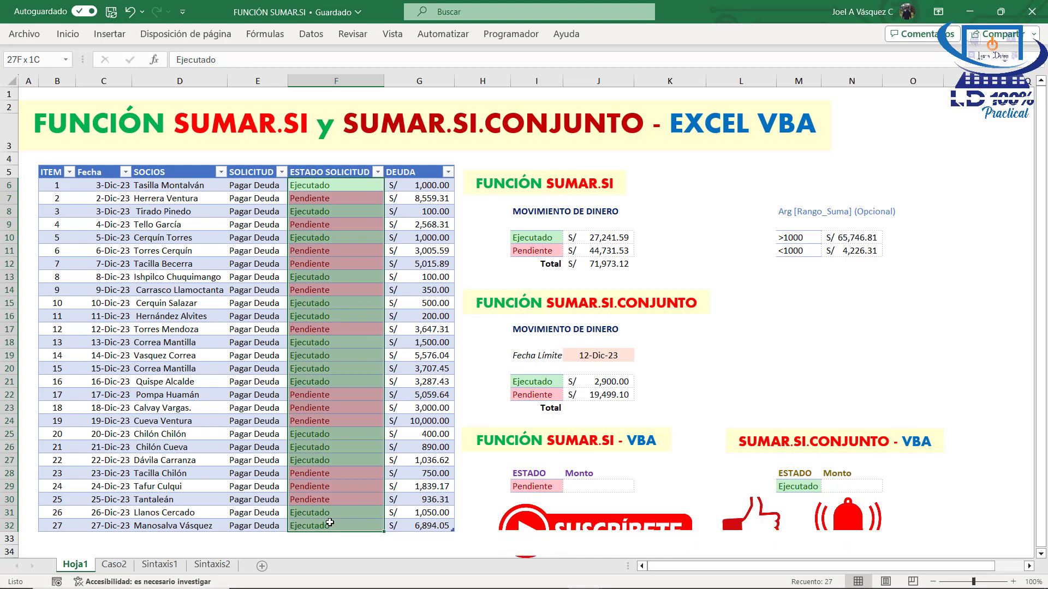
left_click_drag(329, 523, 330, 522)
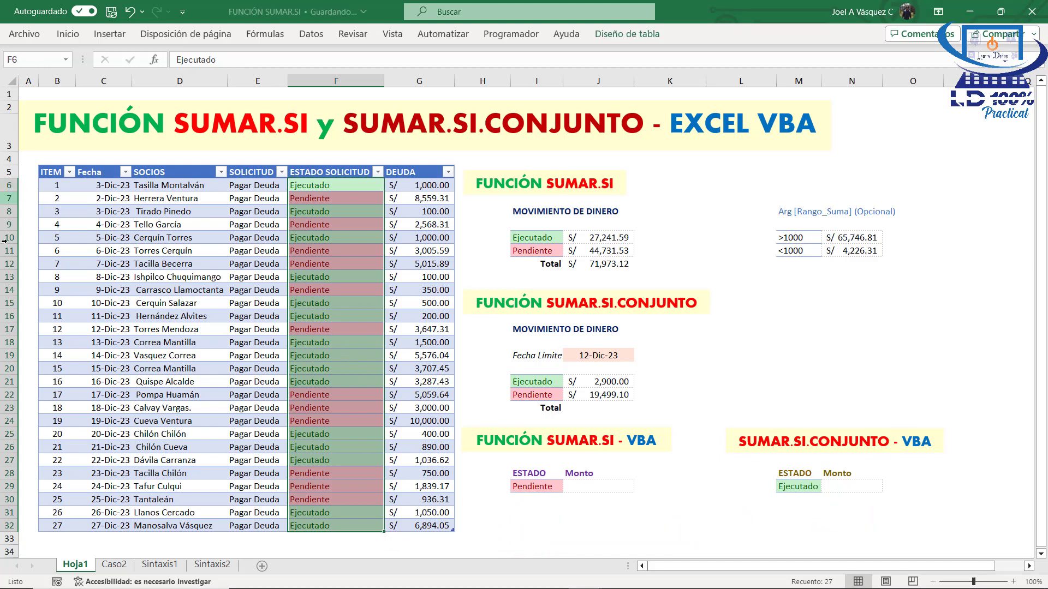
left_click(418, 182)
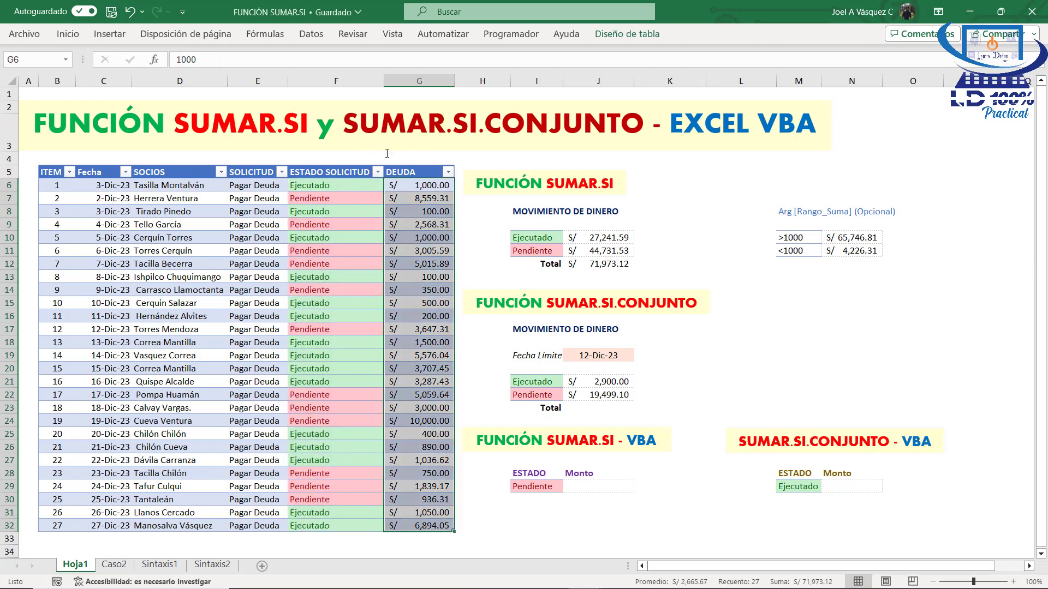
left_click_drag(420, 185, 394, 524)
left_click(602, 526)
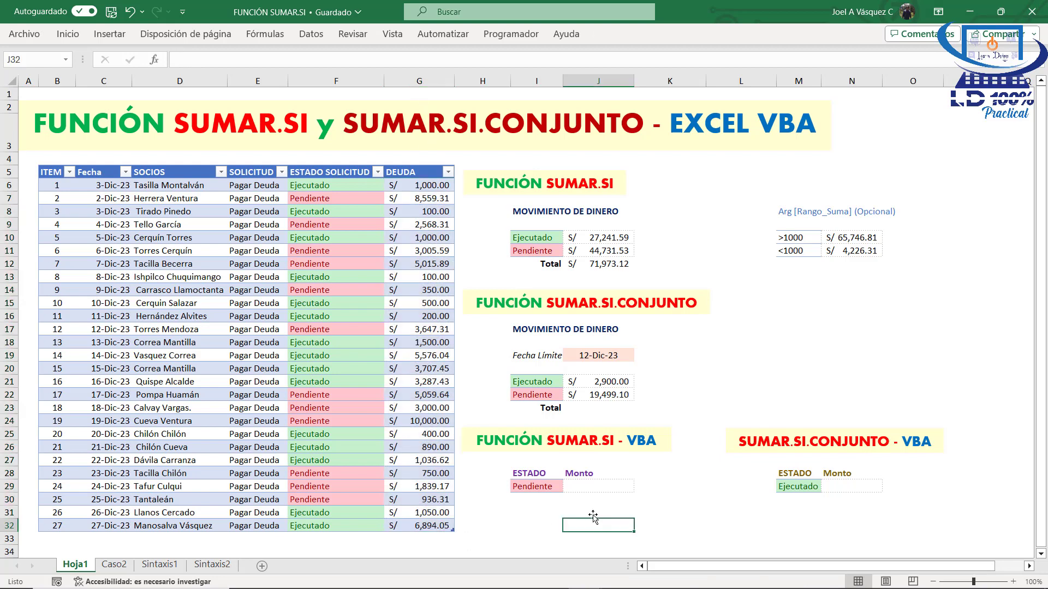
left_click(612, 489)
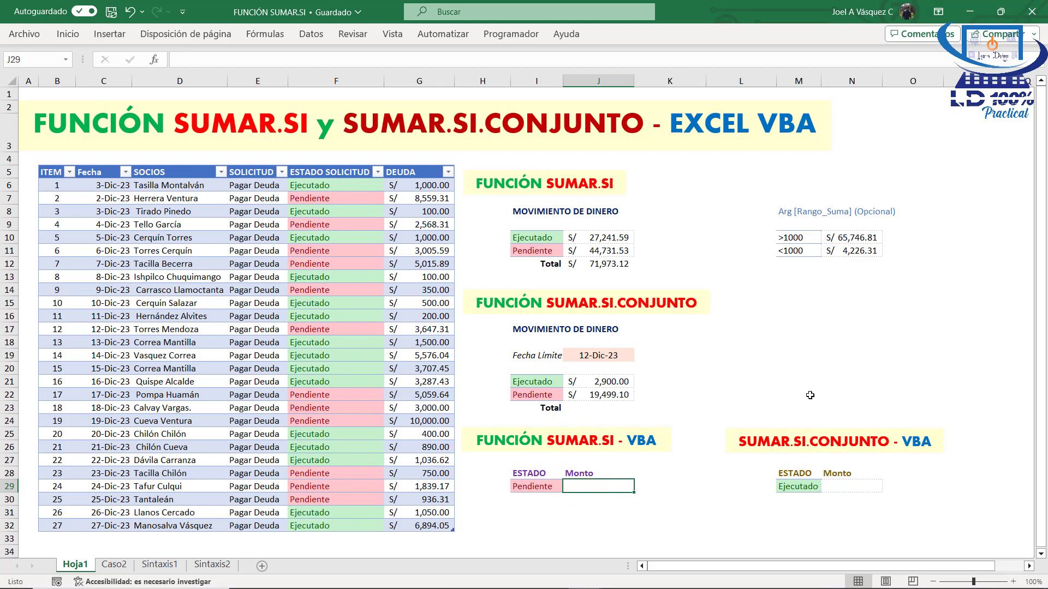
left_click_drag(732, 408, 926, 510)
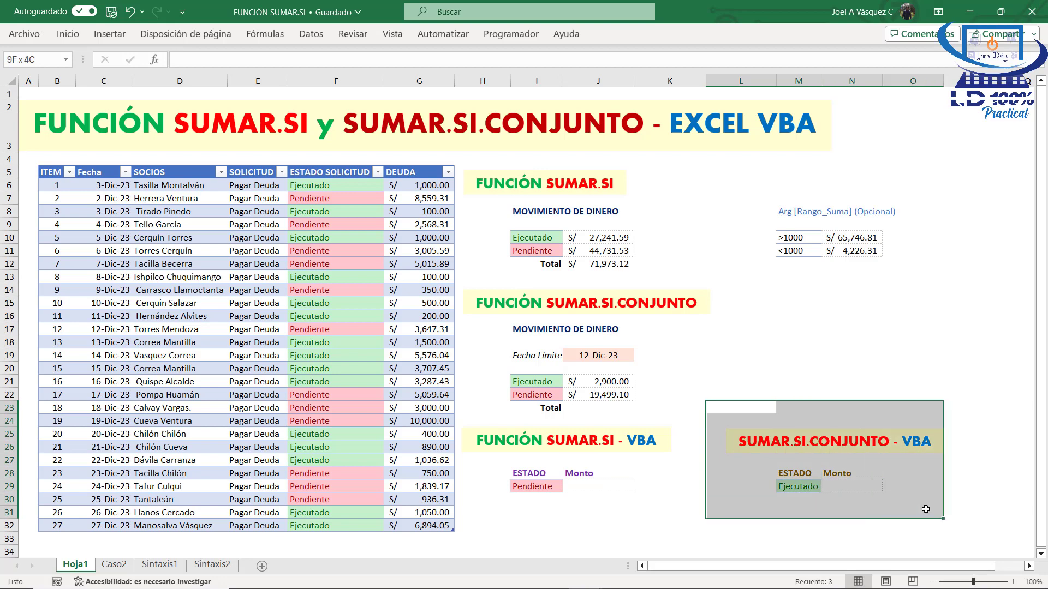
left_click(740, 486)
left_click(780, 373)
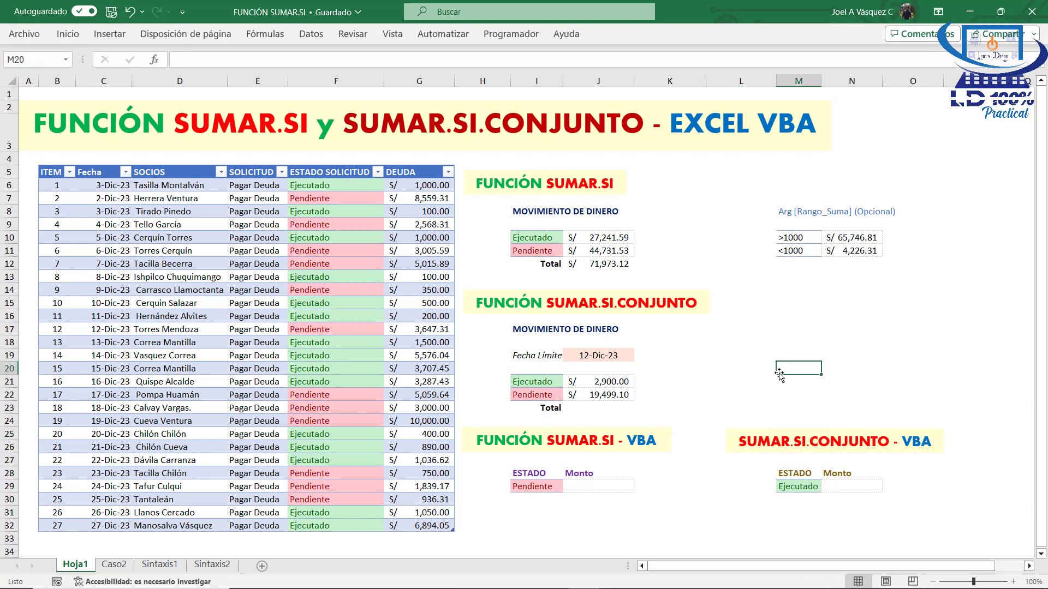
Step: Open Hoja1's code in the Visual Basic editor and create a Worksheet SelectionChange event procedure
key("alt+F11")
double_click(91, 119)
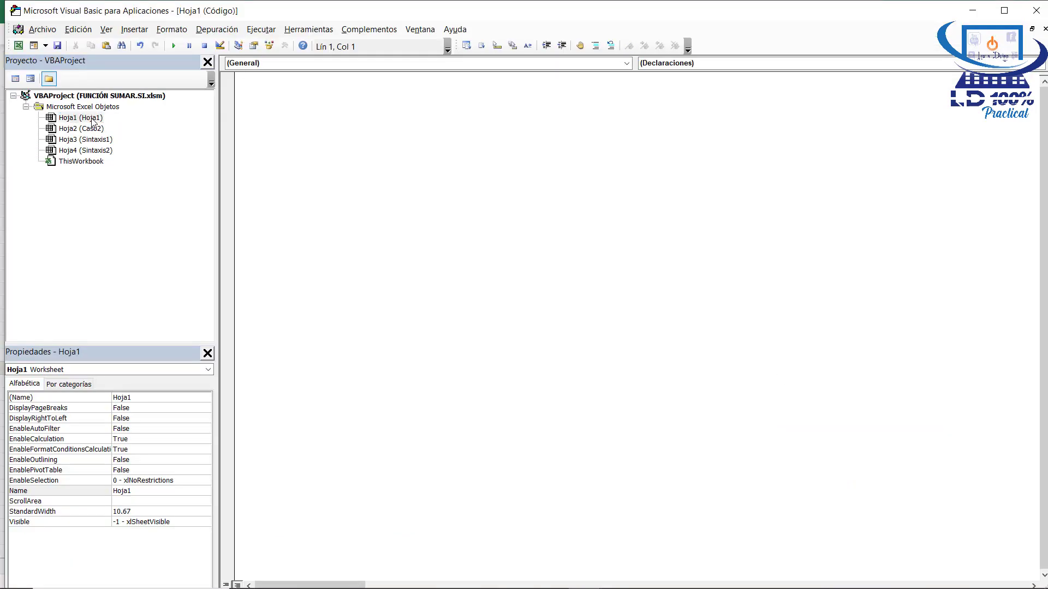
left_click(626, 64)
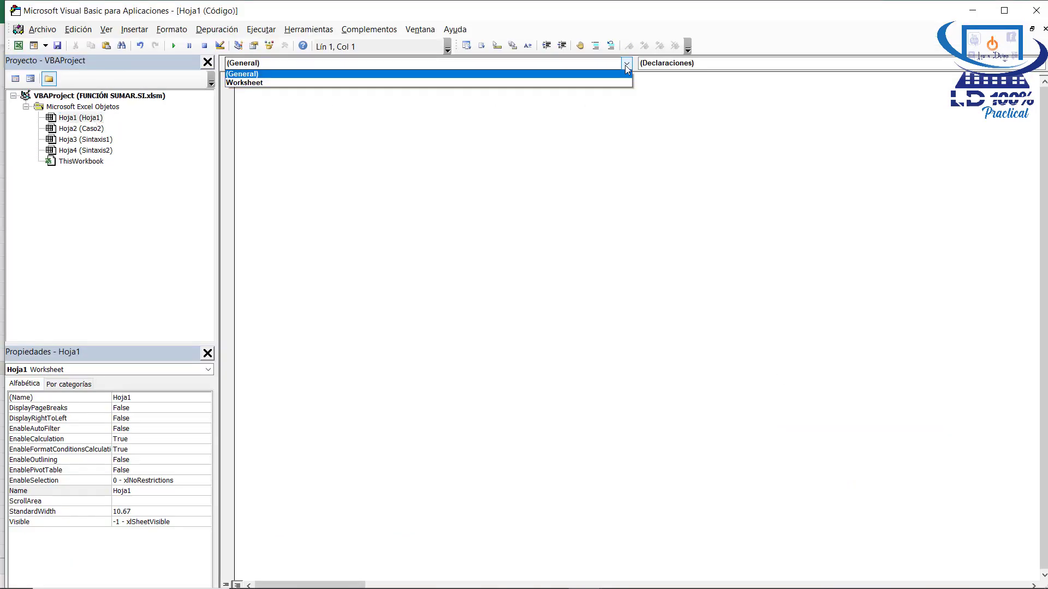
left_click(493, 86)
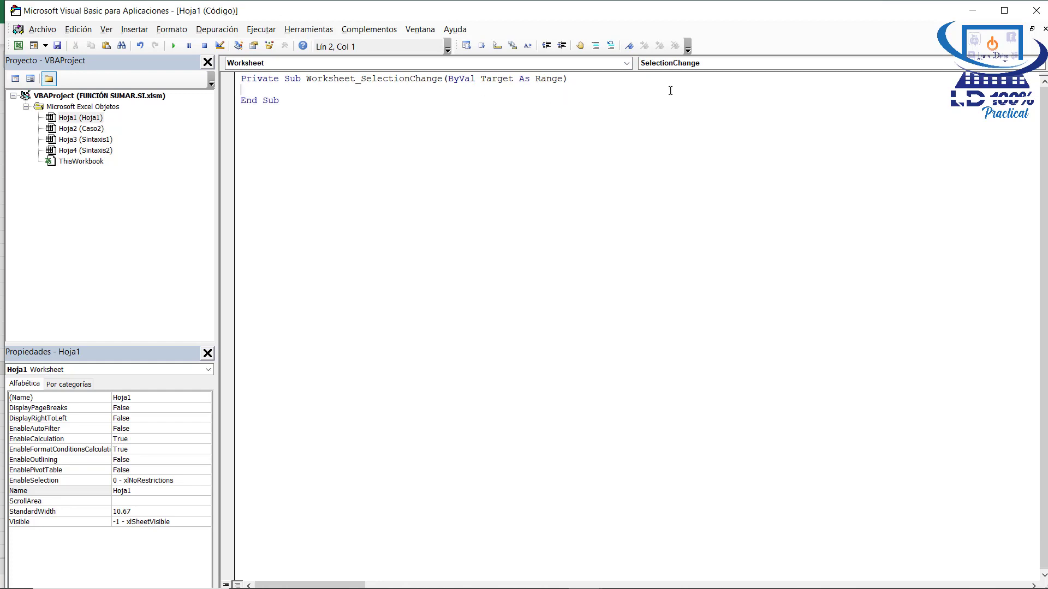
left_click(711, 64)
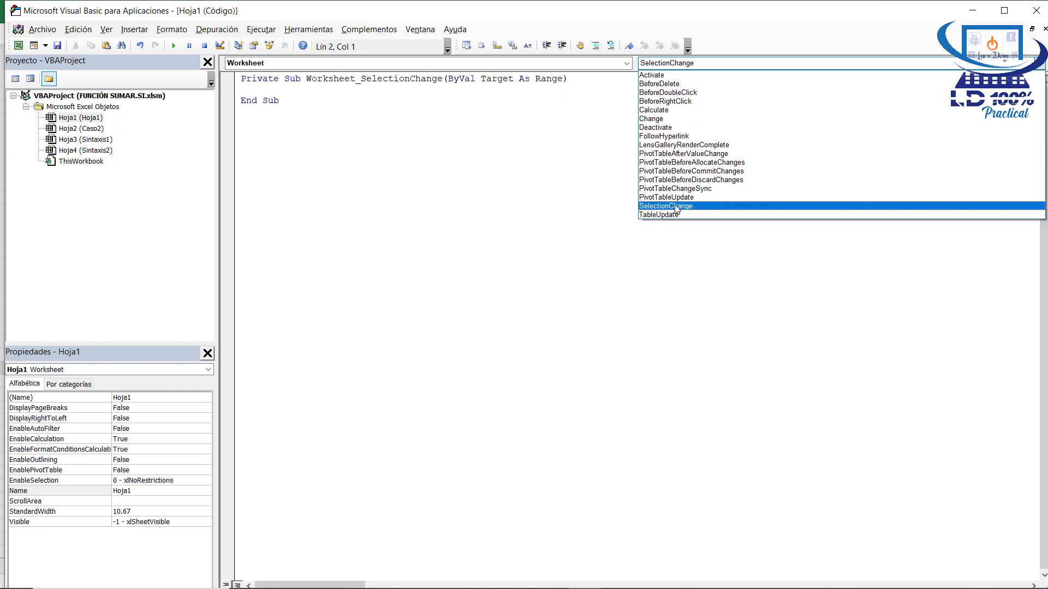
left_click(676, 207)
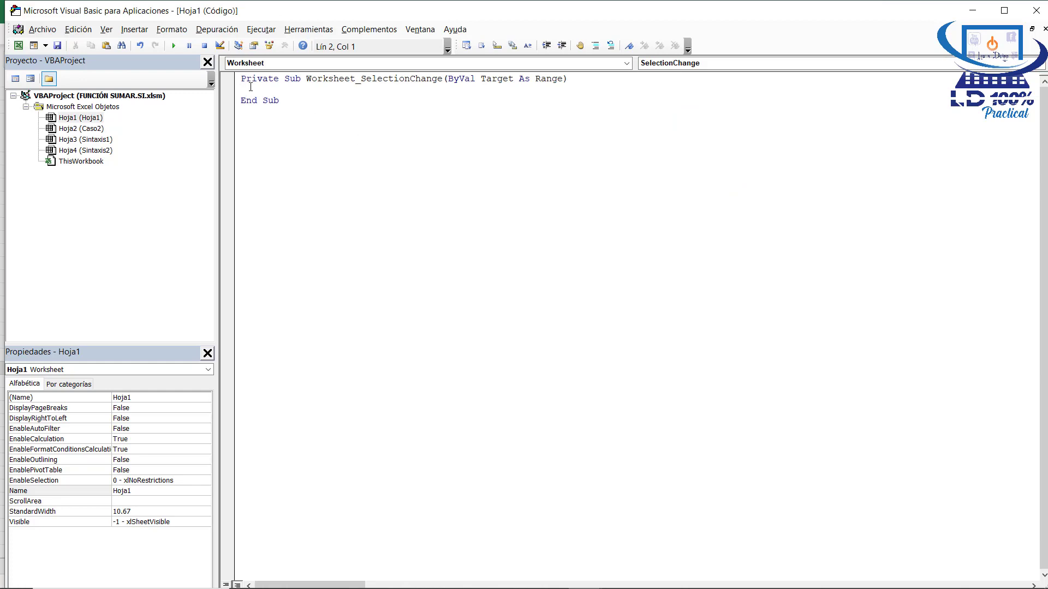
Step: Add blank lines inside the Worksheet_SelectionChange procedure and write the comment 'Variables
key("Return")
key("Return")
key("Return")
key("Return")
key("Return")
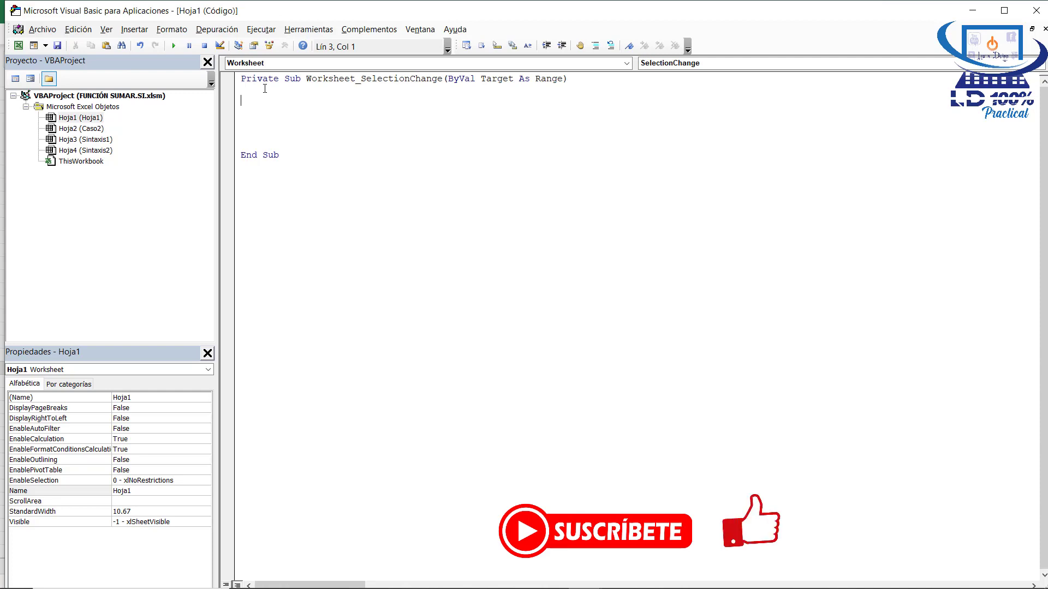
type("'va")
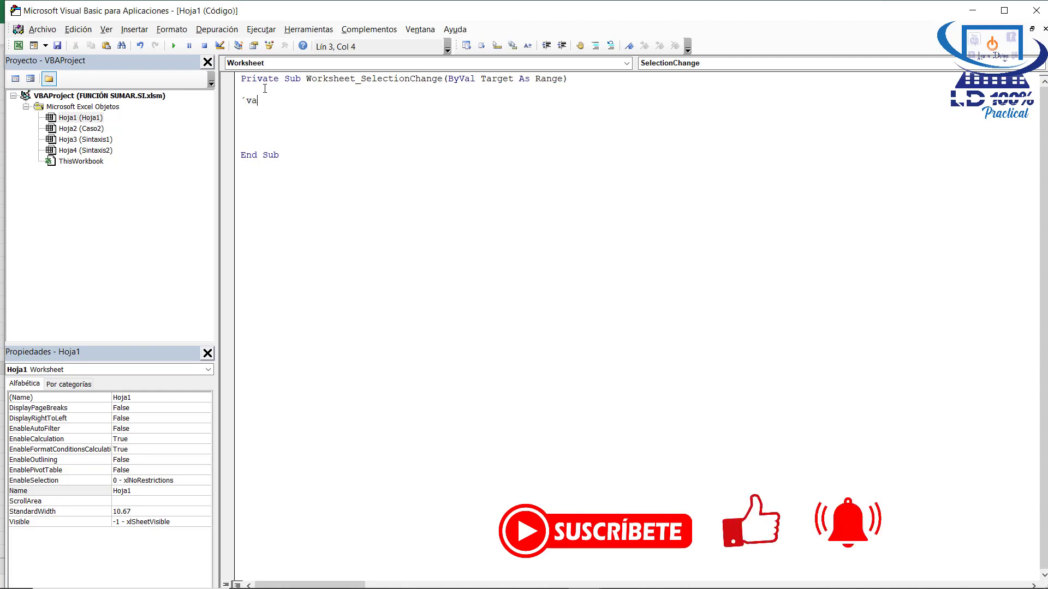
key("BackSpace")
key("BackSpace")
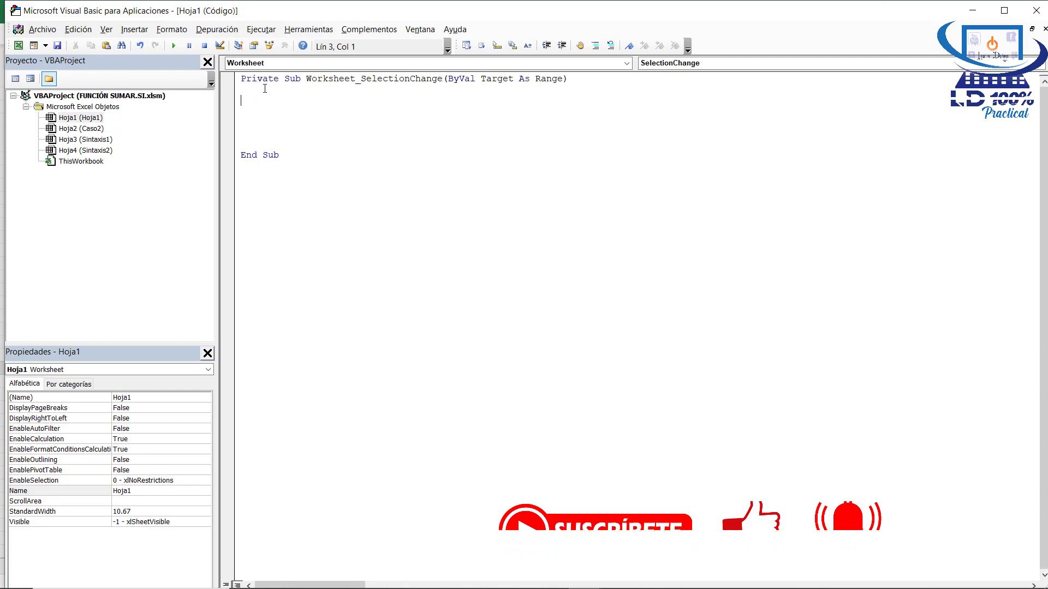
key("Caps_Lock")
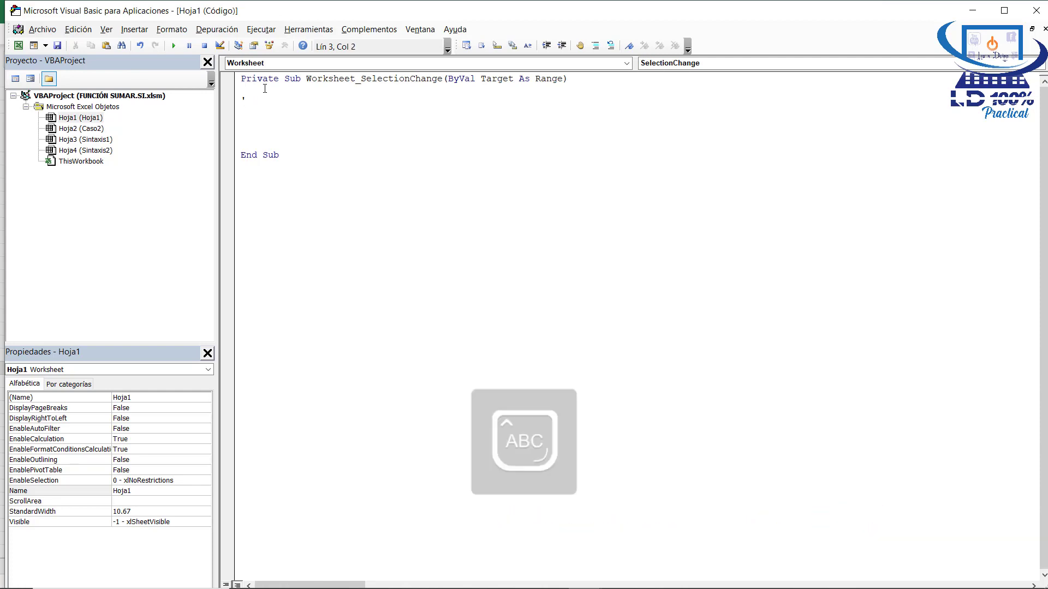
type("V")
key("Caps_Lock")
type("ariables")
Step: Switch back to the Excel sheet and examine the ESTADO SOLICITUD range F6:F32 and the DEUDA range G6:G32
key("alt+F11")
left_click_drag(323, 185, 360, 524)
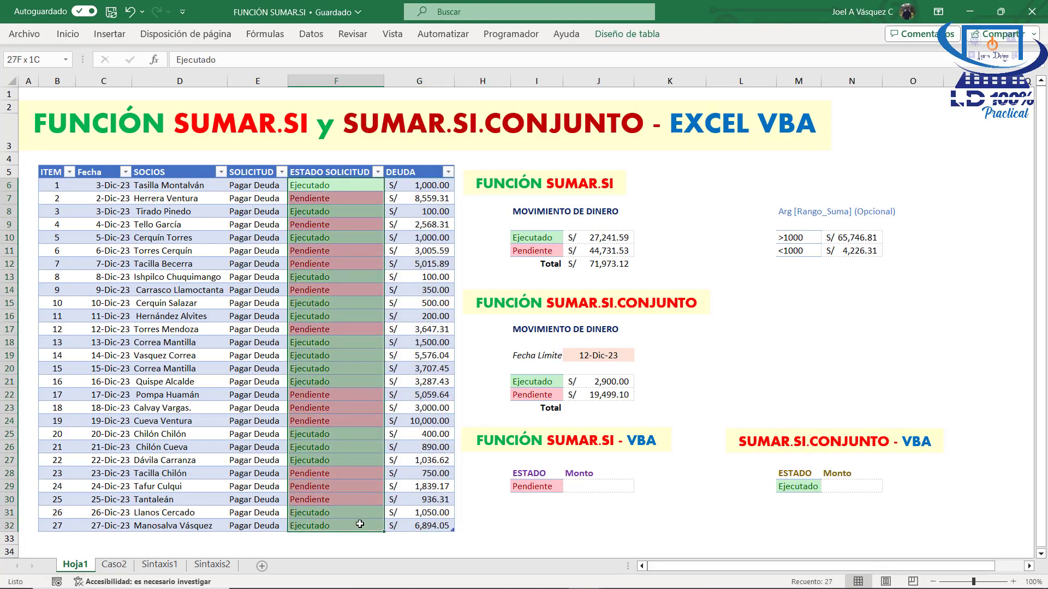
left_click_drag(427, 180, 429, 523)
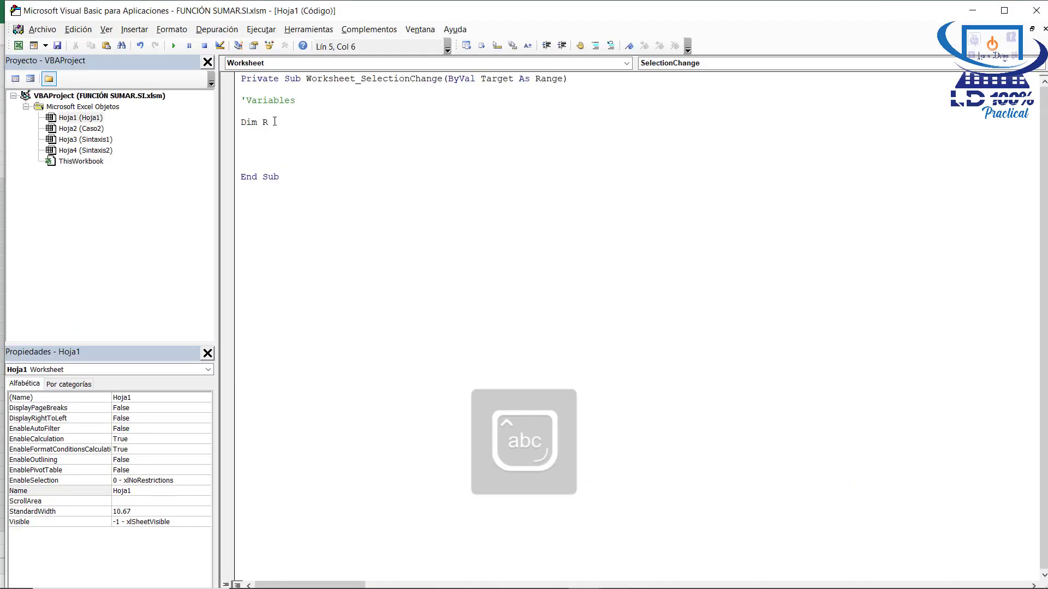
Step: Complete the first declaration in the procedure as Dim RngCRITERIO As Variant
type("ng")
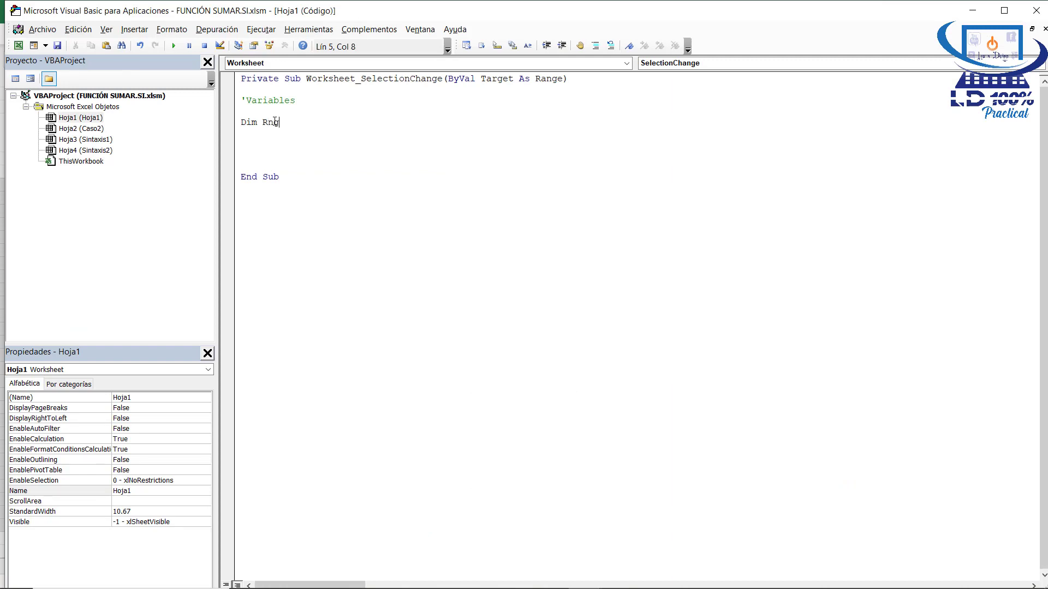
key("Caps_Lock")
type("CRITERIO")
key("Caps_Lock")
type("as ")
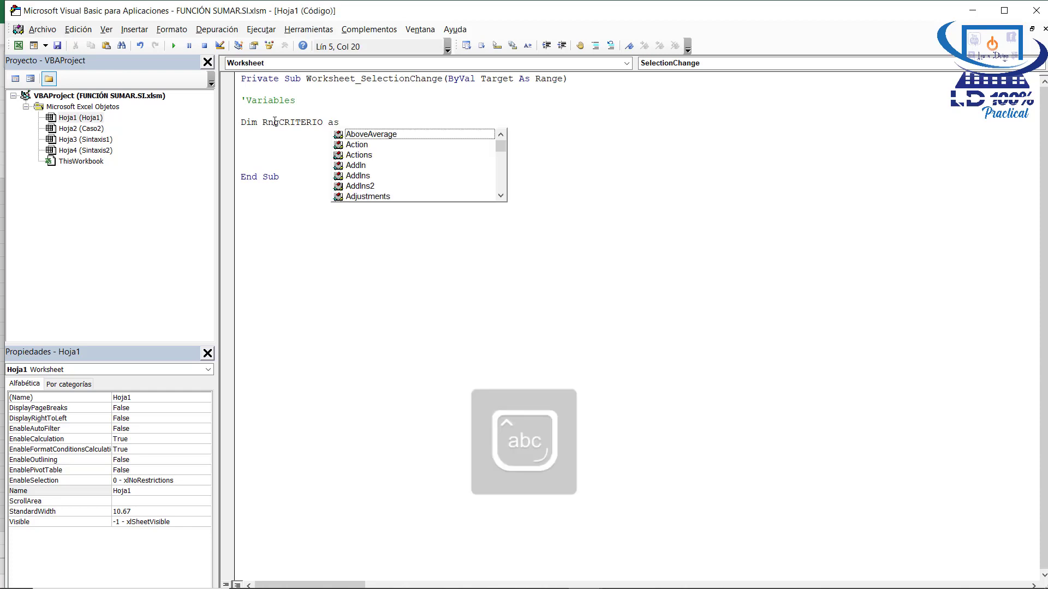
type("Variant")
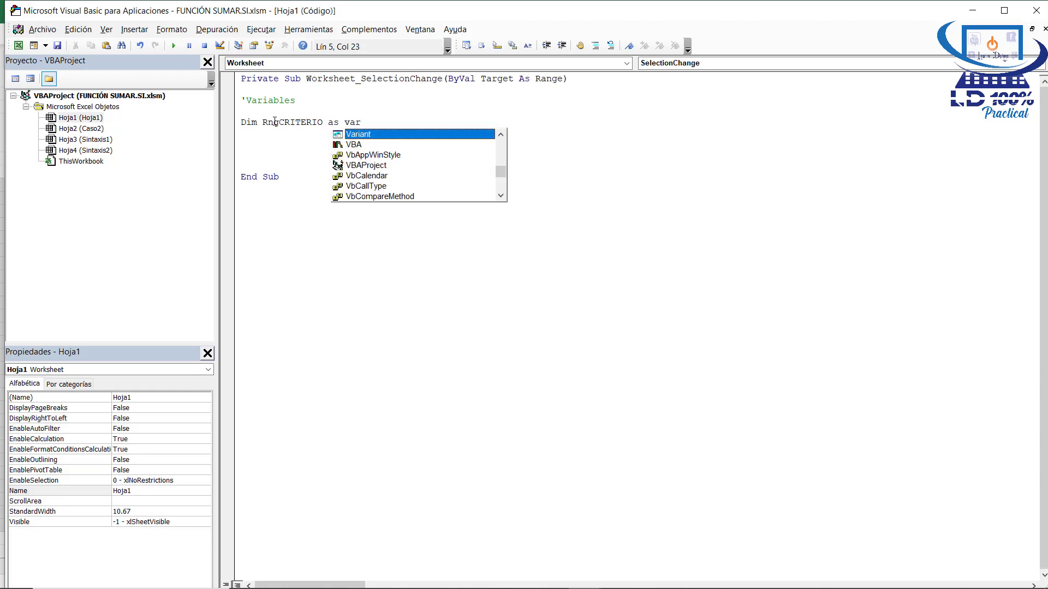
key("Return")
Step: Declare RngDEUDA As Variant on the line below the RngCRITERIO declaration
type("dim")
key("Caps_Lock")
type("R")
key("Caps_Lock")
type("ng")
key("Caps_Lock")
type("DEUDA")
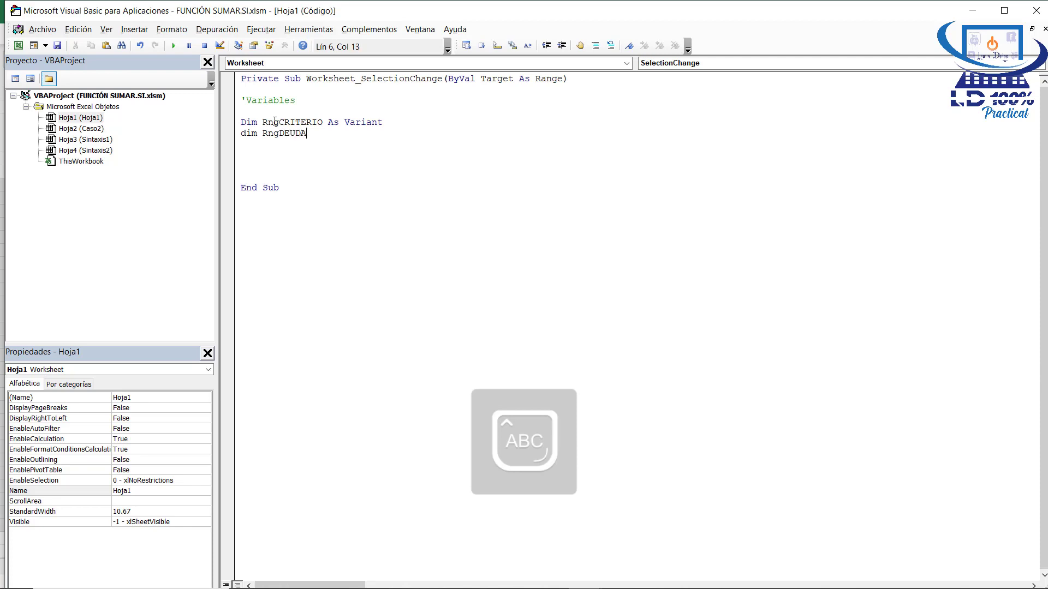
type(" As Variant")
key("Return")
key("Return")
key("Caps_Lock")
Step: Extend the 'Variables comment at the start of the procedure to read 'Variables generales
left_click(323, 101)
type("gerna")
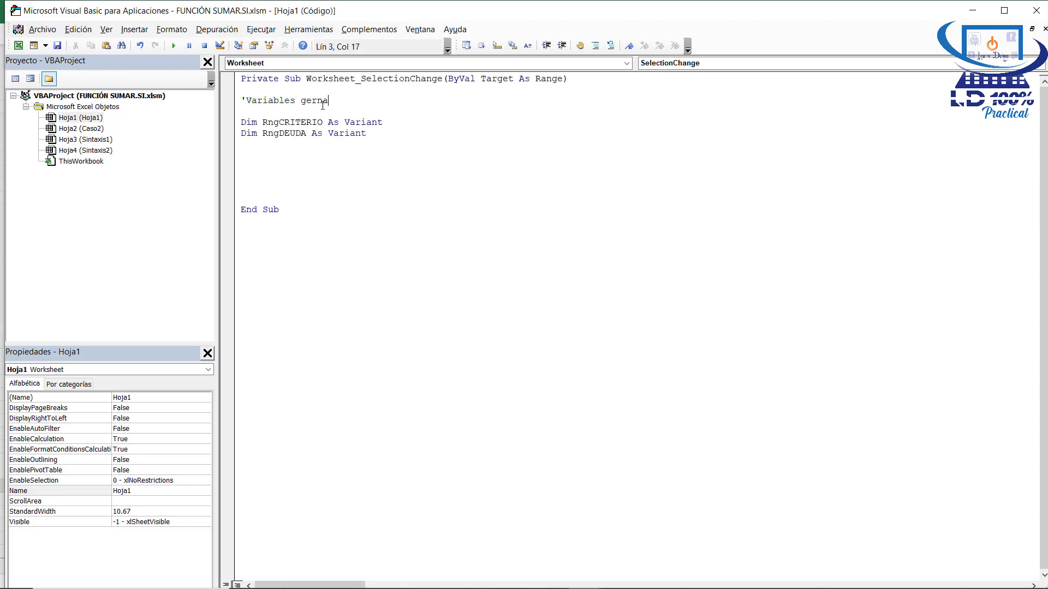
key("BackSpace")
key("BackSpace")
key("BackSpace")
type("nerales")
Step: Add the comment ' Variables para la función SUMAR.SI below the general variable declarations, followed by a blank line
left_click(256, 155)
type("'")
key("Caps_Lock")
type("Variables para")
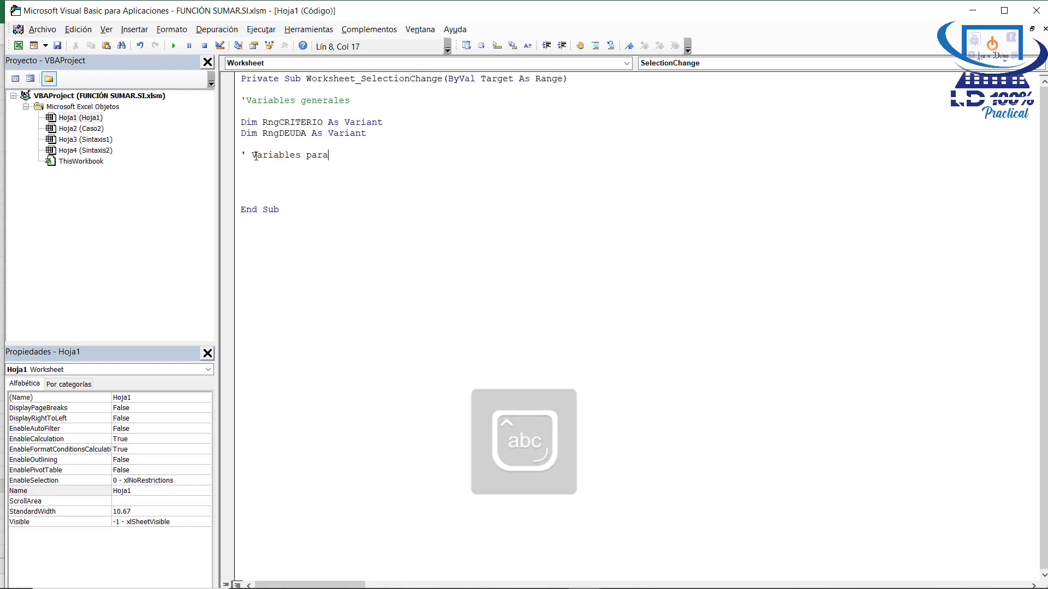
type(" la funcio")
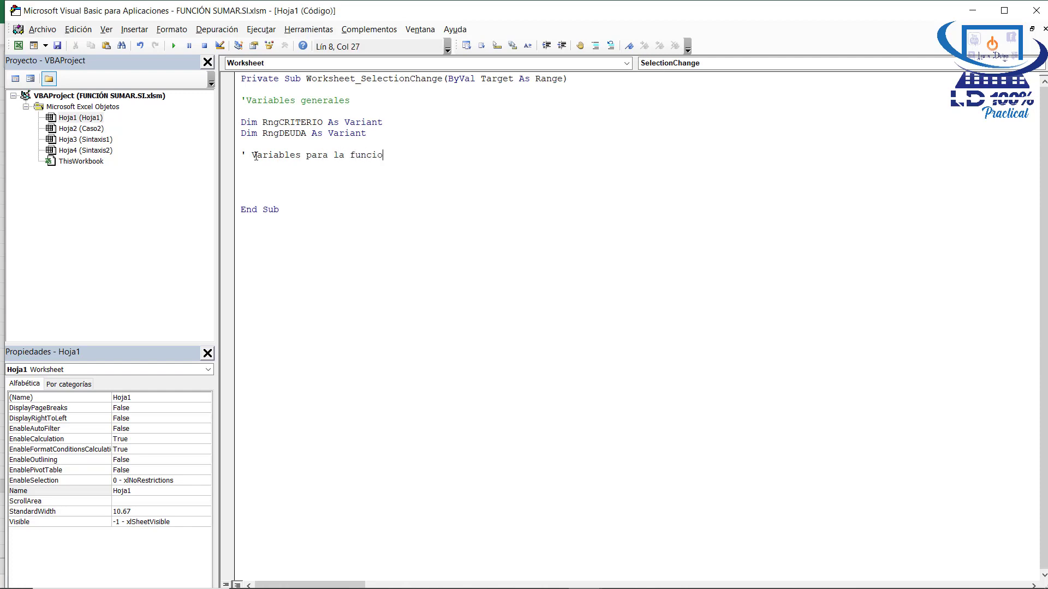
key("BackSpace")
type("ón")
key("Caps_Lock")
type("SUMAR")
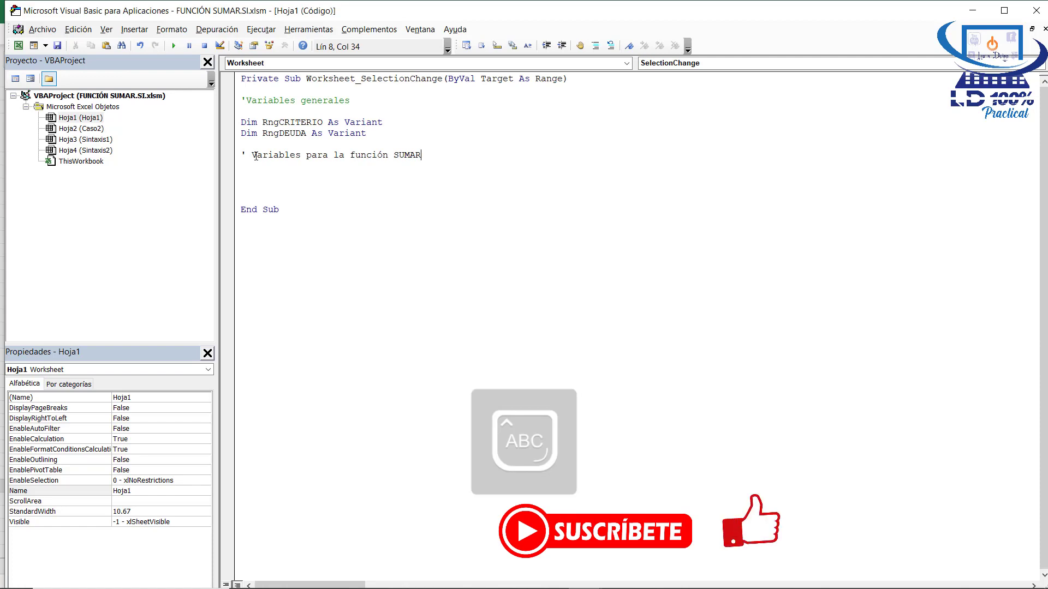
type(".SI")
key("Return")
key("Return")
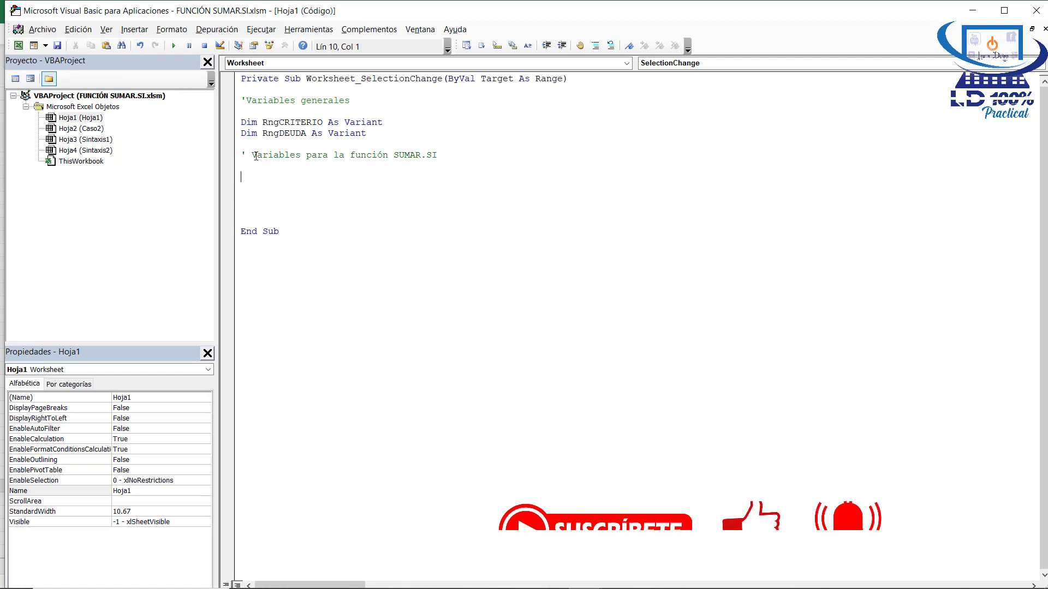
Step: Declare Criterio As String under the SUMAR.SI variables comment
type("Dim Crit")
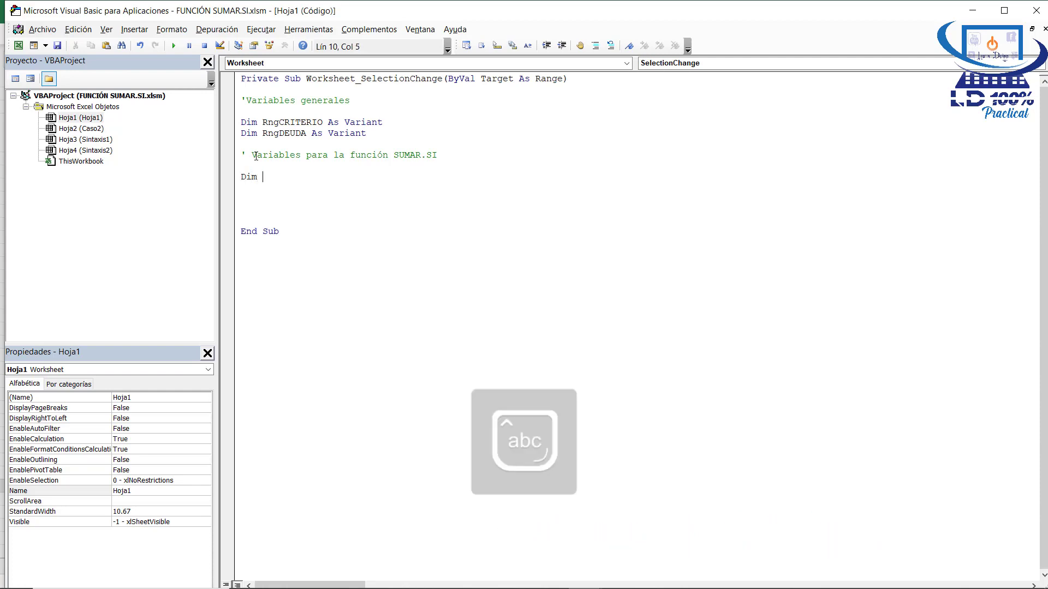
key("BackSpace")
key("BackSpace")
type("iterio")
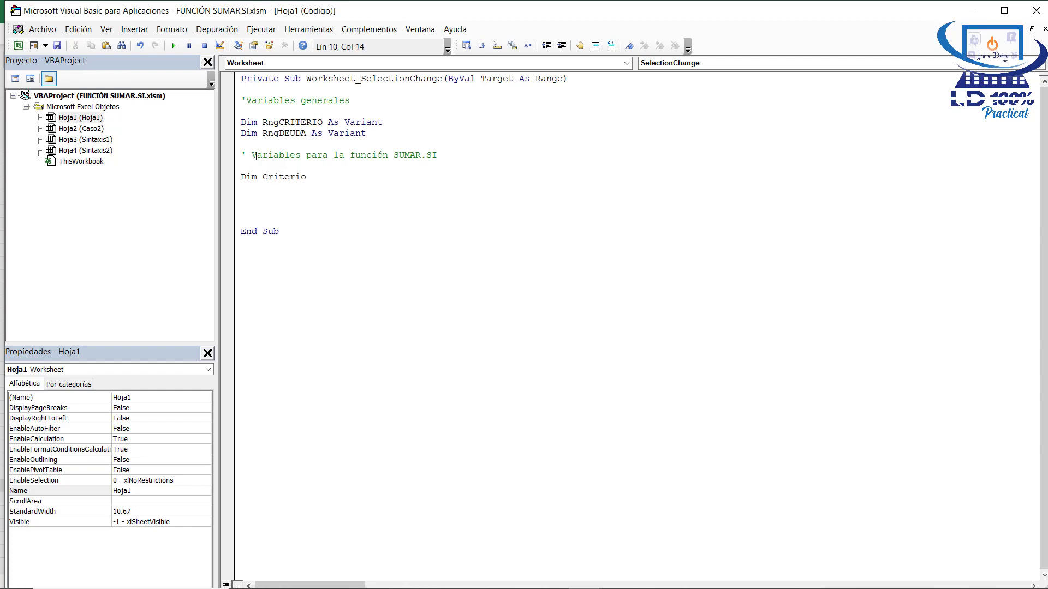
type(" as v")
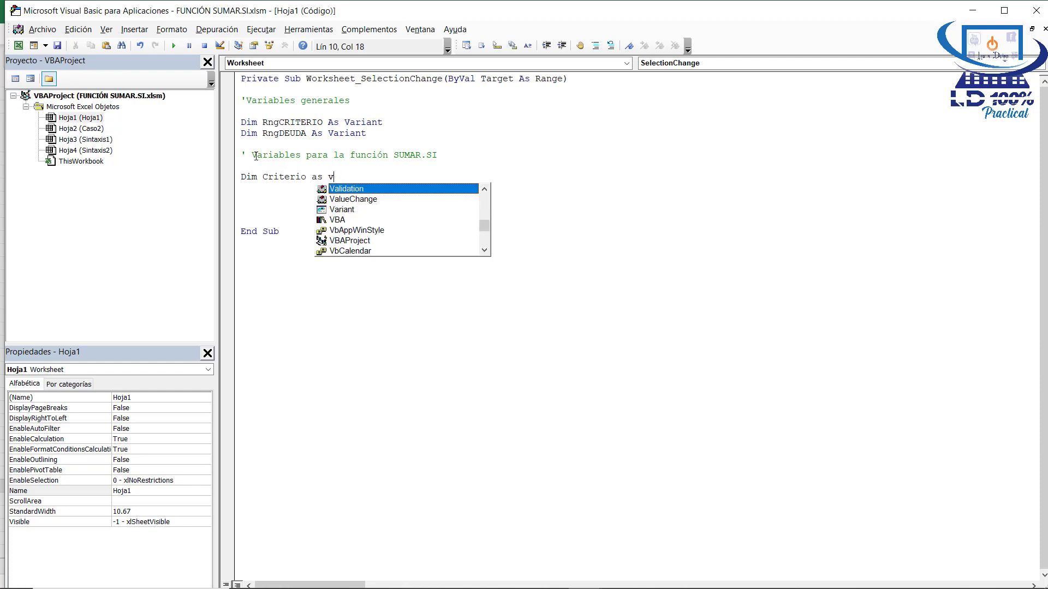
key("BackSpace")
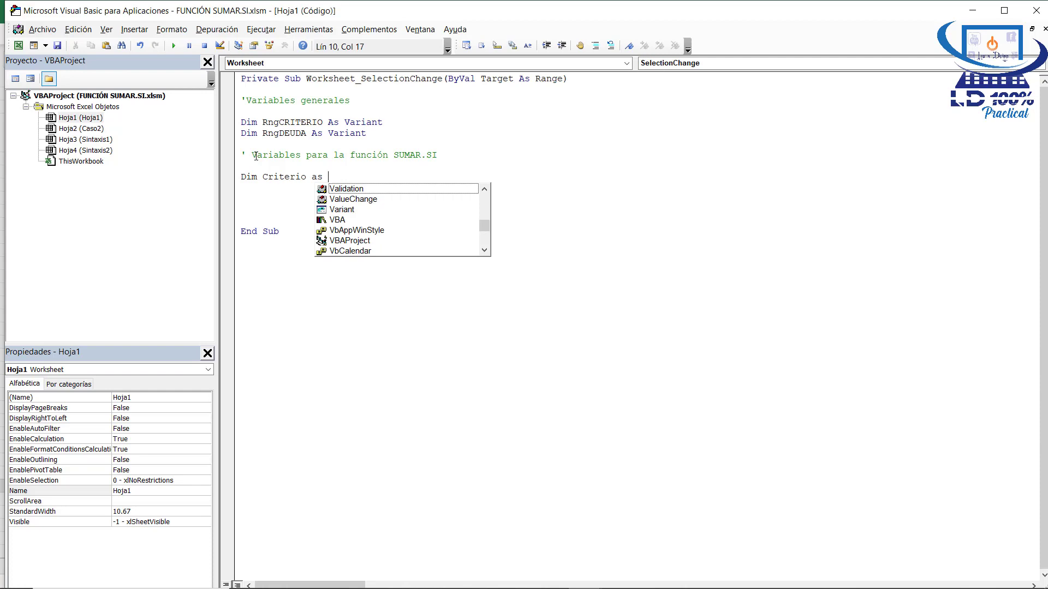
type("Stri")
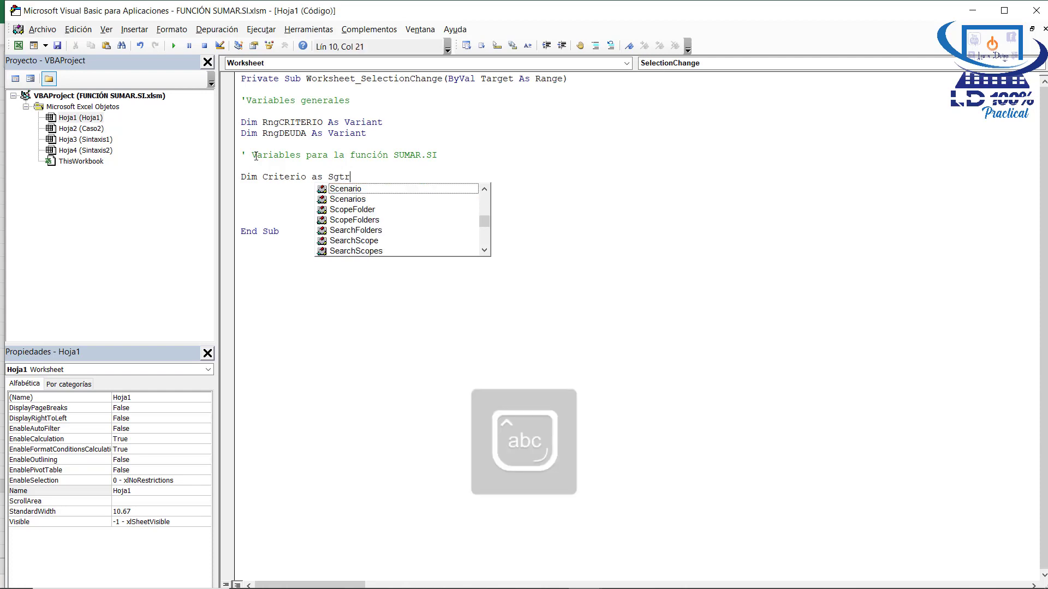
type("ng")
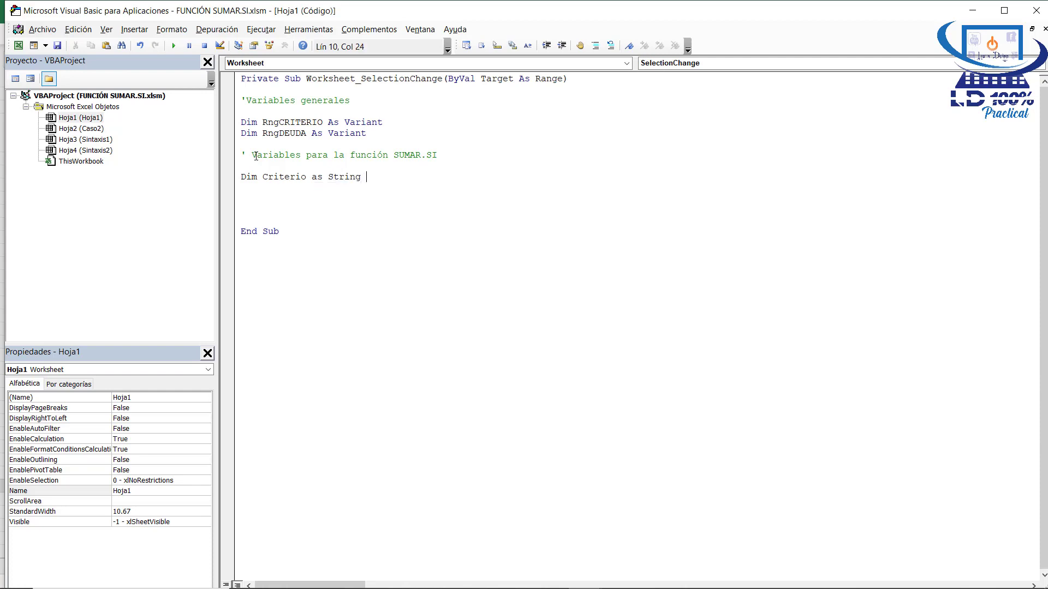
key("Return")
Step: Check the Monto cell J29 on the Excel sheet, and declare SUMARSI As Variant below the Criterio declaration
key("alt+F11")
left_click(597, 484)
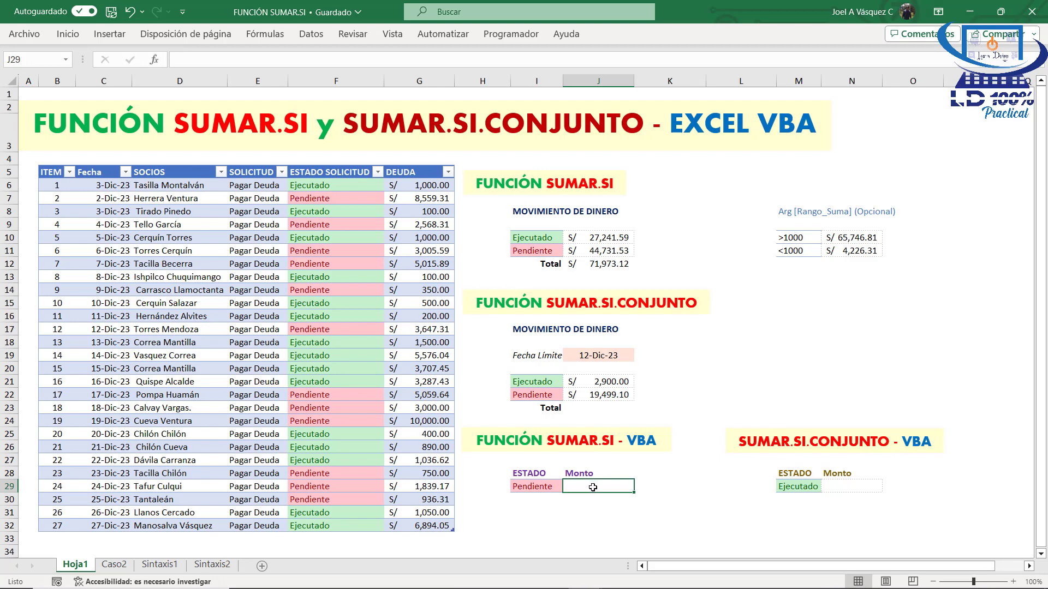
key("alt+F11")
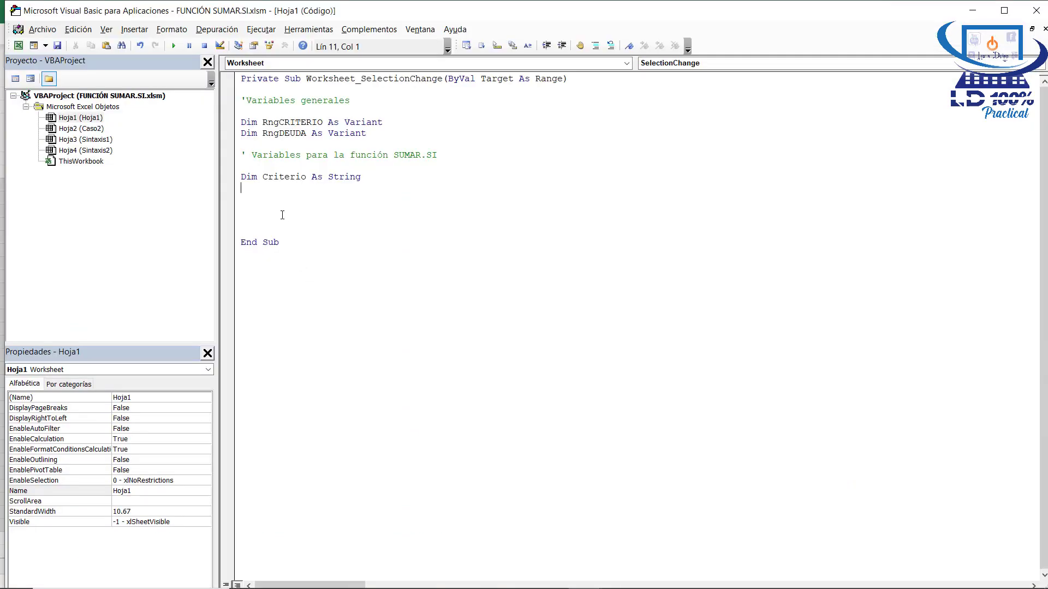
type("Dim")
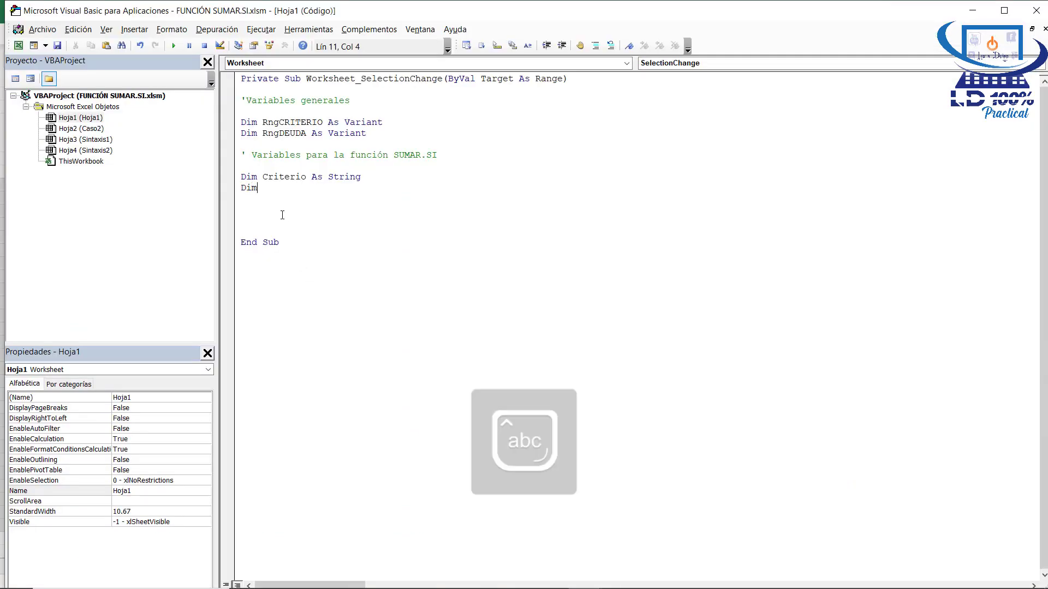
key("Caps_Lock")
type("SUMARSI")
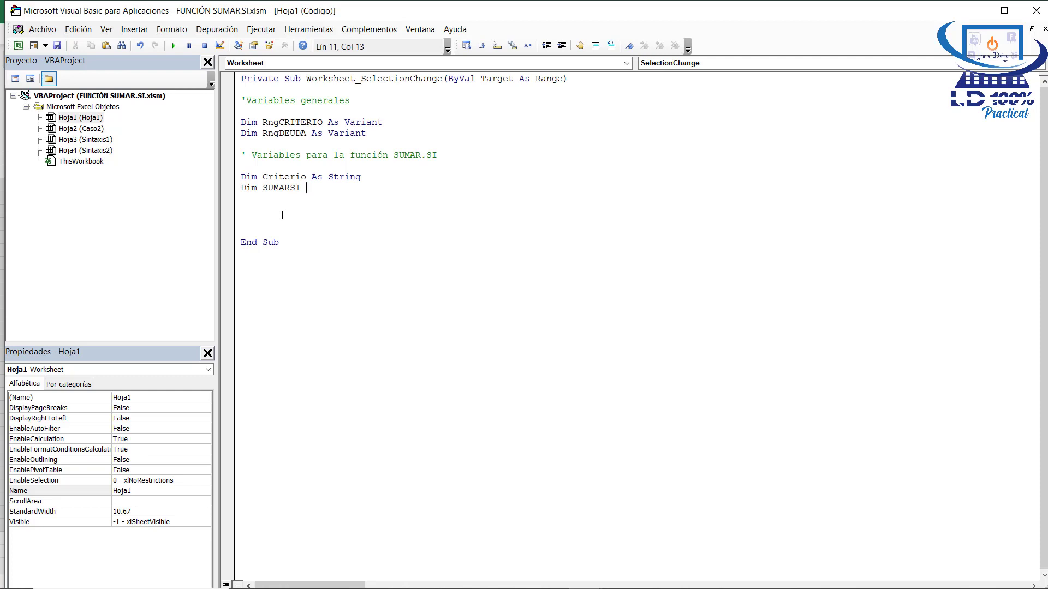
key("Caps_Lock")
type("as var")
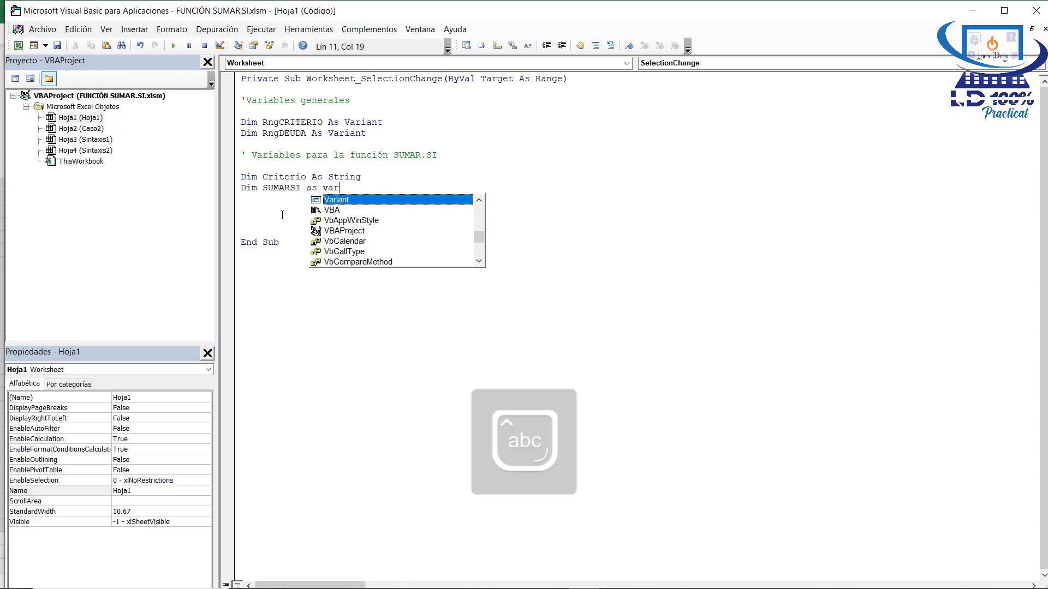
key("Tab")
key("Return")
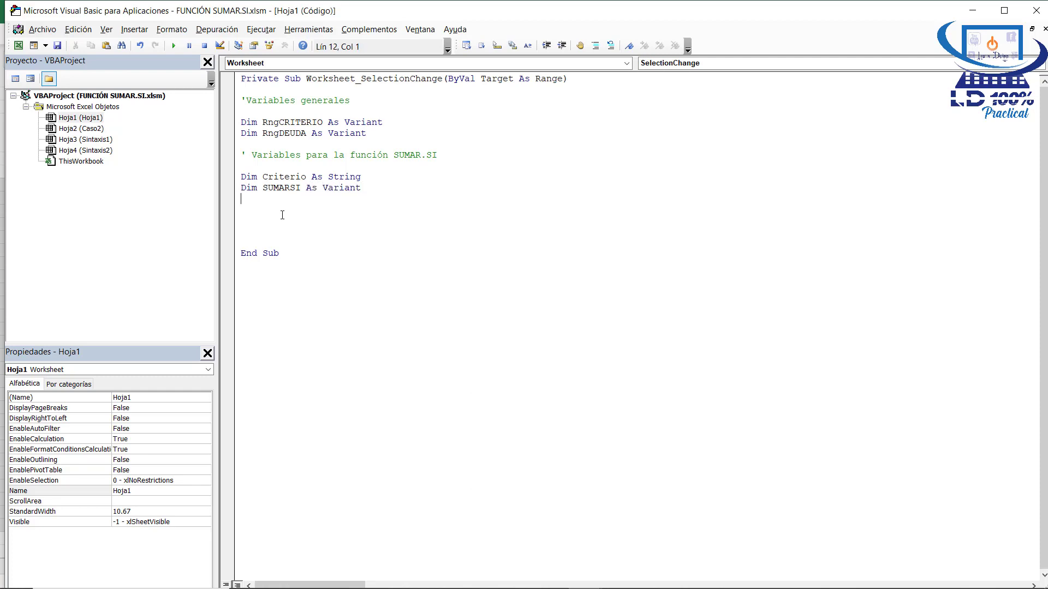
Step: Add the comment 'Definir Variables below the SUMARSI declaration, followed by a blank line
left_click(275, 187)
left_click_drag(300, 187, 268, 181)
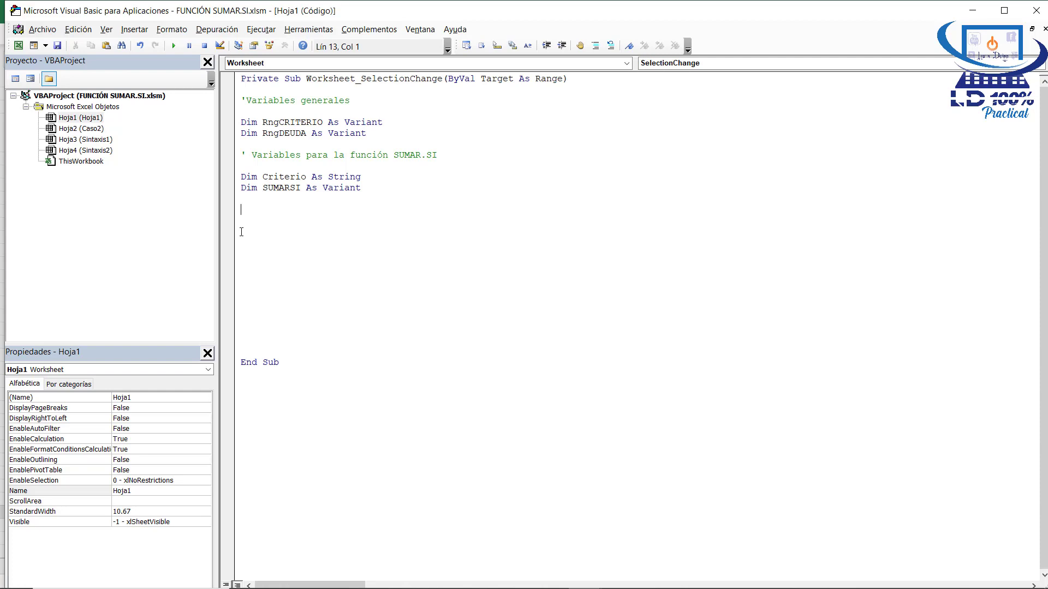
type("'D")
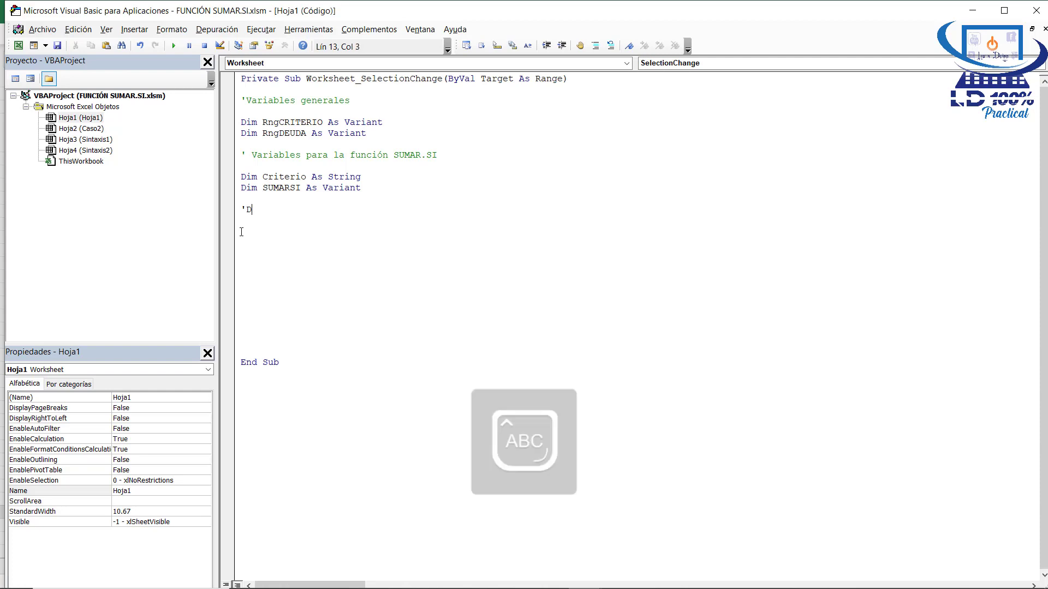
type("efinir ")
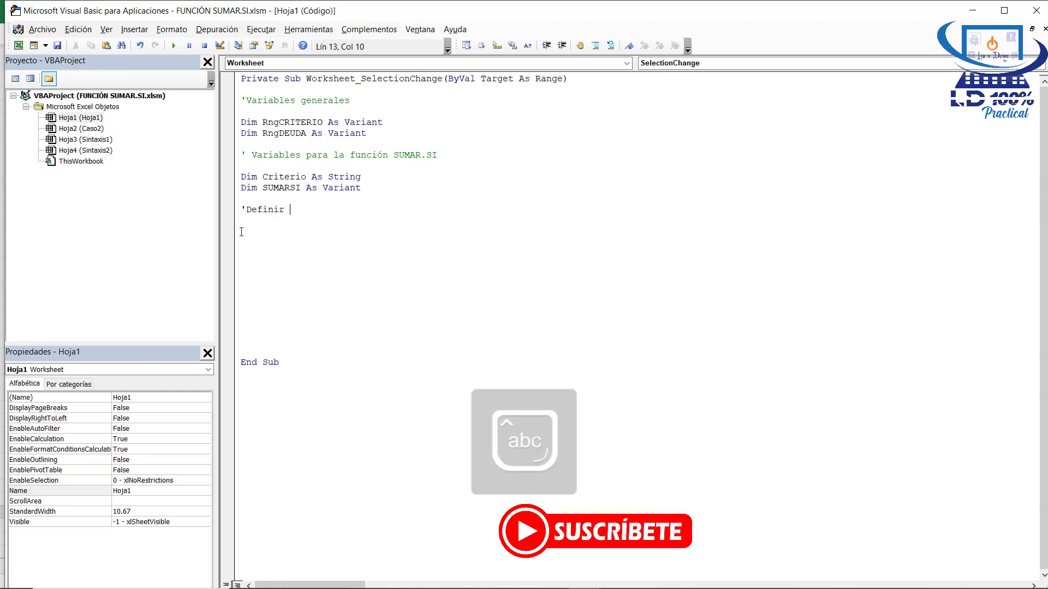
type("Variables")
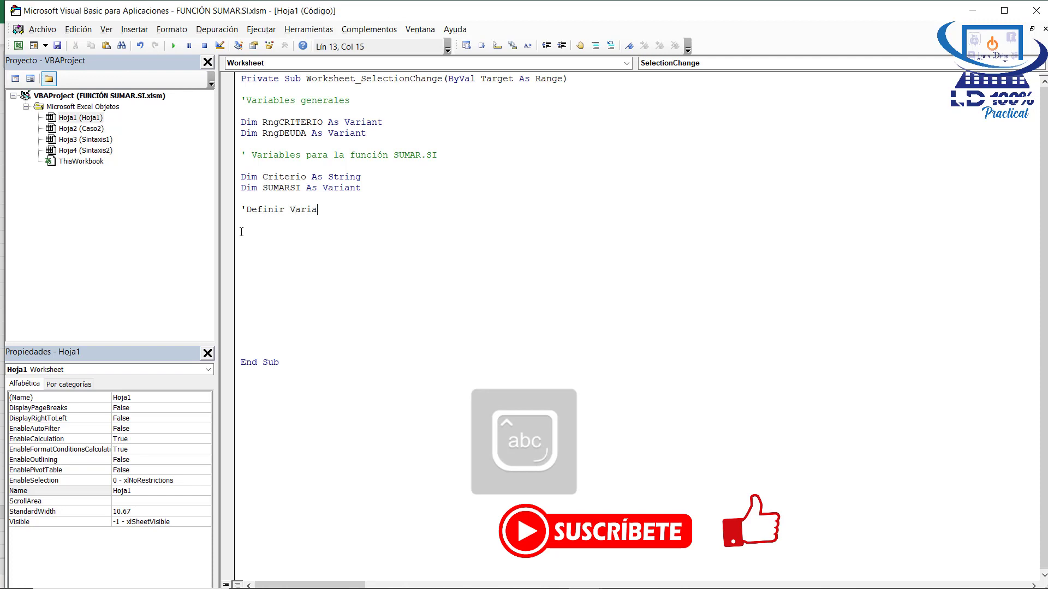
key("Return")
key("Return")
type("Set")
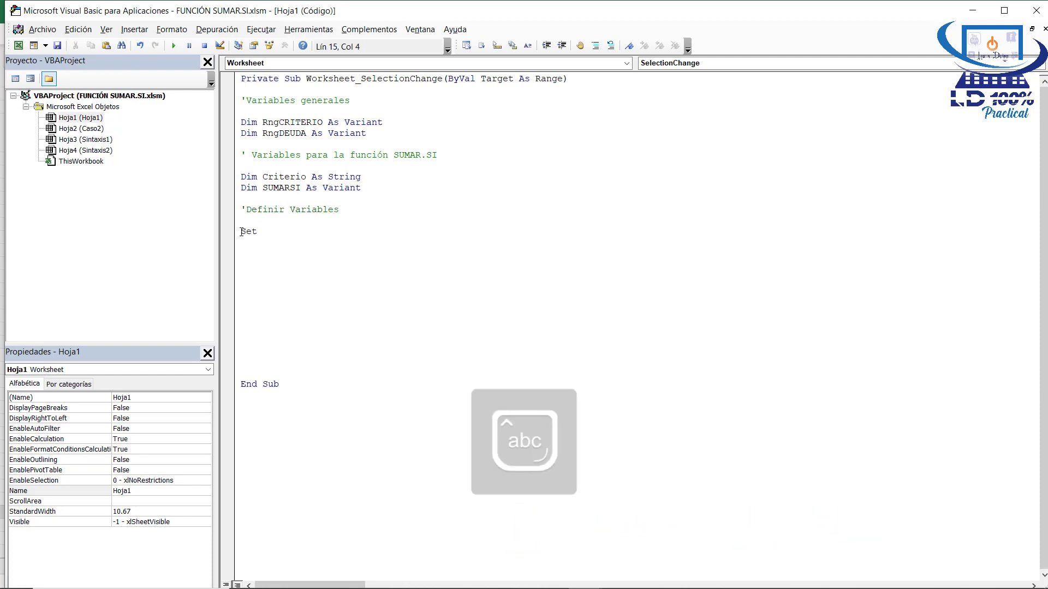
key("BackSpace")
key("BackSpace")
key("BackSpace")
key("BackSpace")
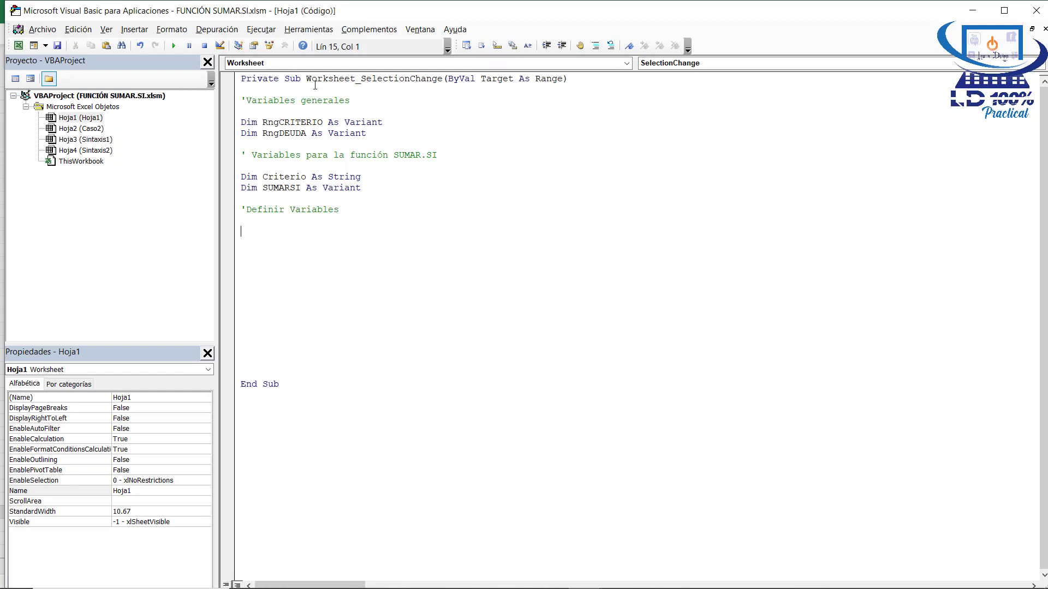
Step: Write the statement Set RngCRITERIO = Hoja1.Range("f6:f32") under the Definir Variables comment, reusing the declared variable name
double_click(296, 123)
key("ctrl+c")
left_click(269, 234)
type("set")
key("ctrl+v")
key("alt+F11")
type("= hoja1.Range")
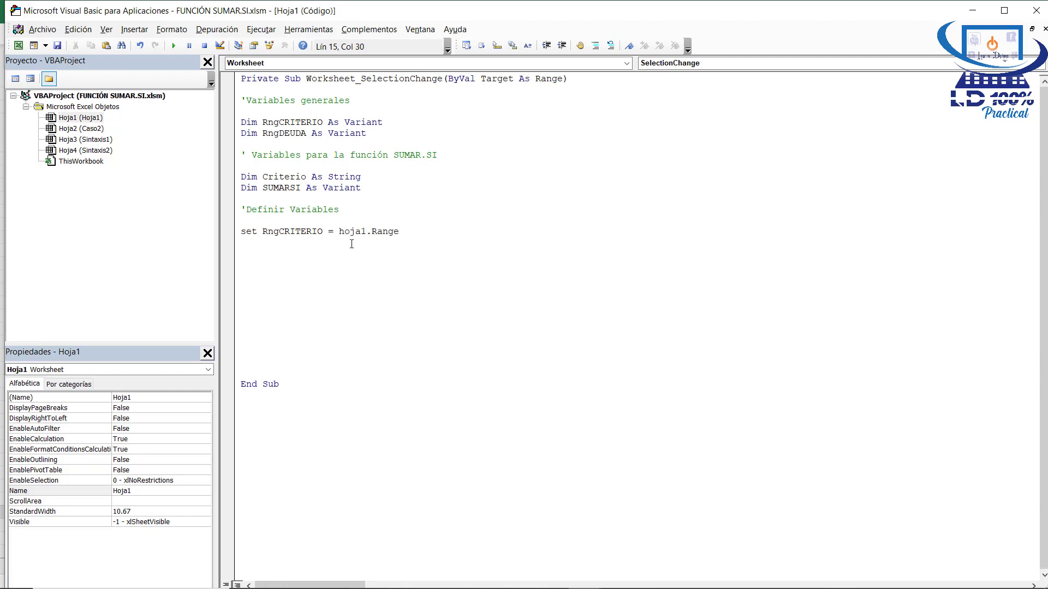
type("(\"")
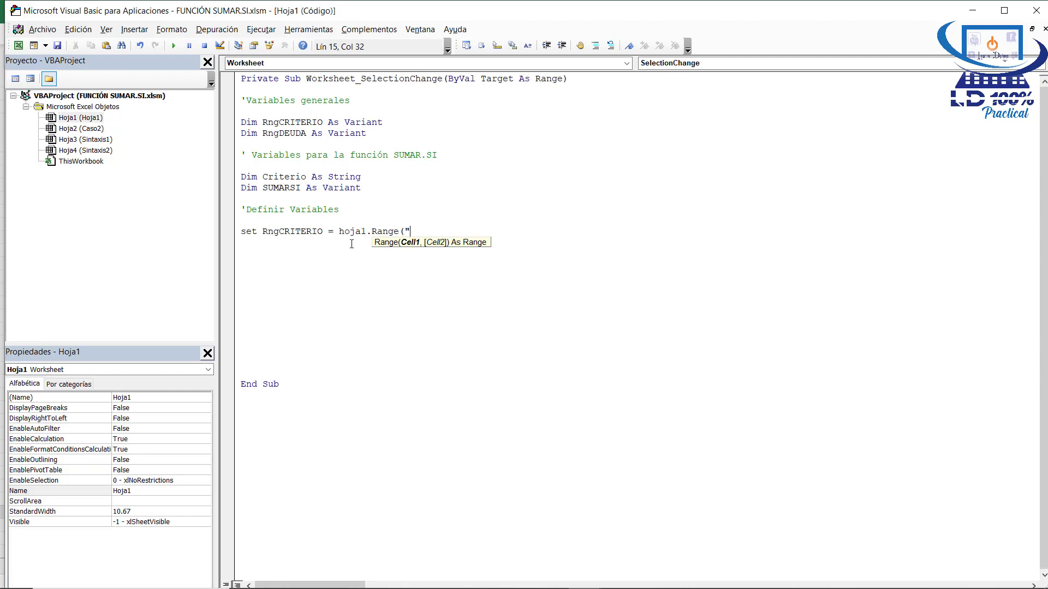
type("f6:f32\")")
key("Return")
key("Return")
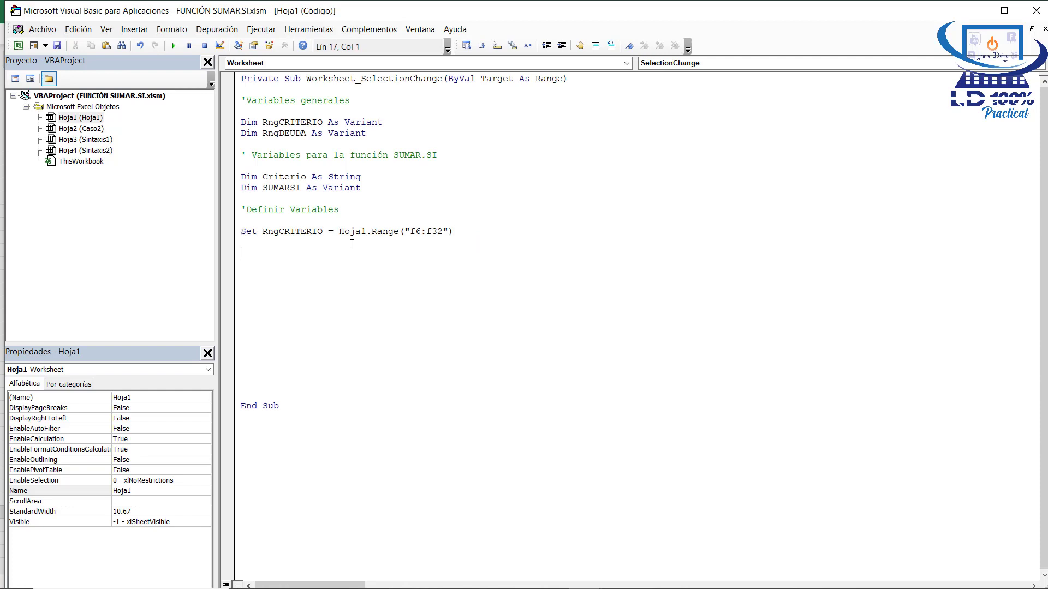
key("BackSpace")
Step: Duplicate the Set RngCRITERIO statement on the line directly below it
left_click(297, 134)
left_click_drag(457, 231, 241, 232)
key("ctrl+c")
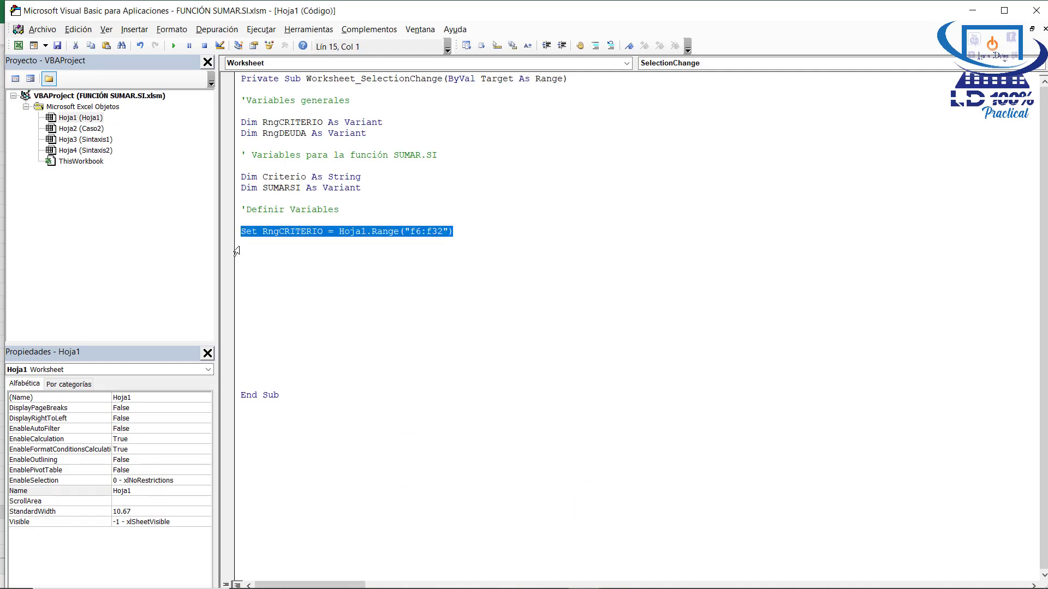
left_click(245, 242)
key("ctrl+v")
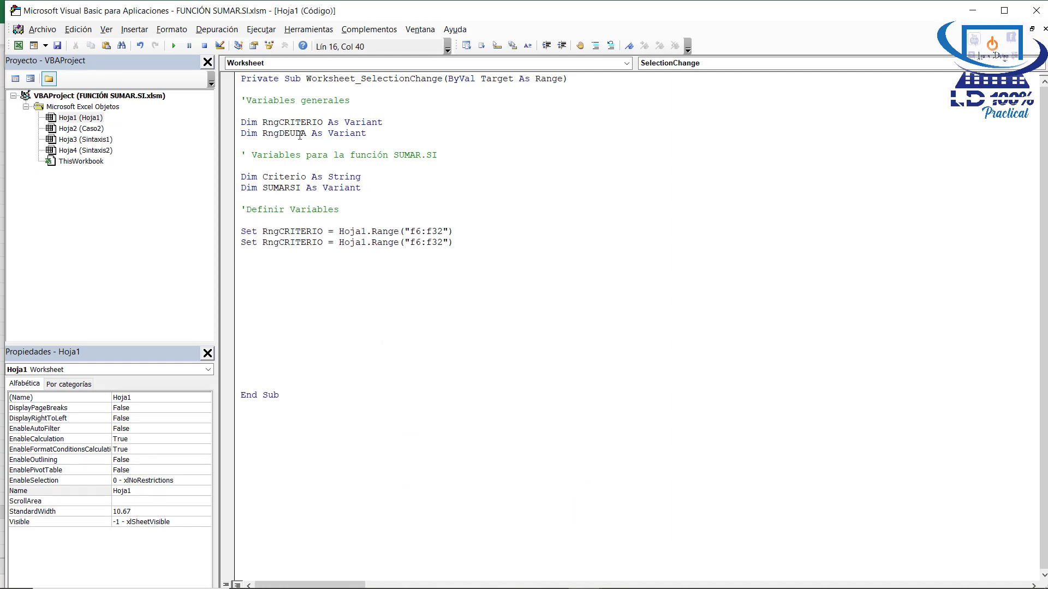
Step: Change the duplicated statement to Set RngDEUDA = Hoja1.Range("g6:g32") and switch back to the Excel sheet
double_click(283, 134)
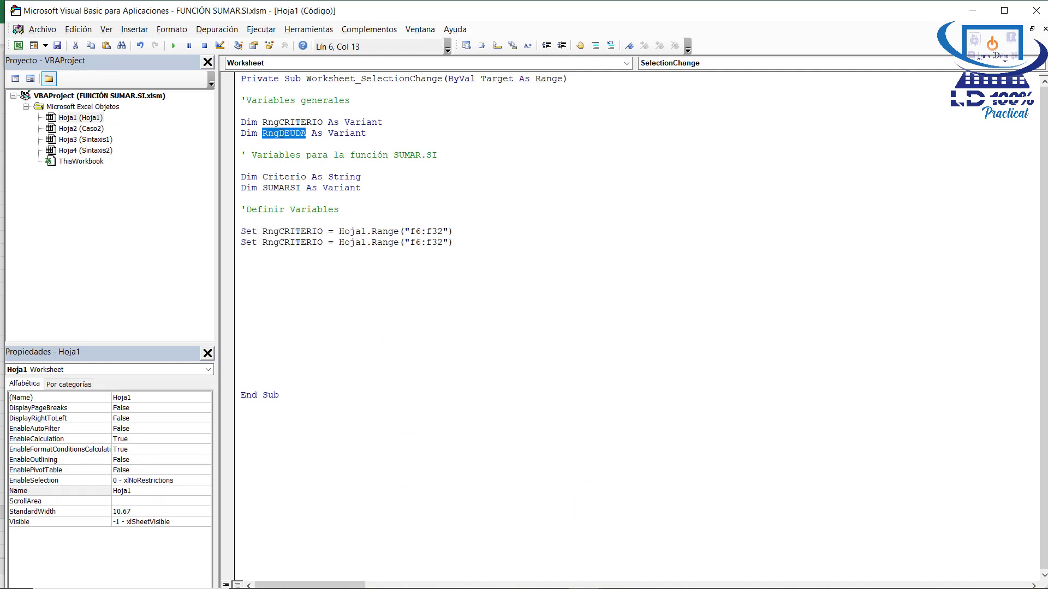
double_click(289, 244)
left_click(400, 241)
key("BackSpace")
type("g")
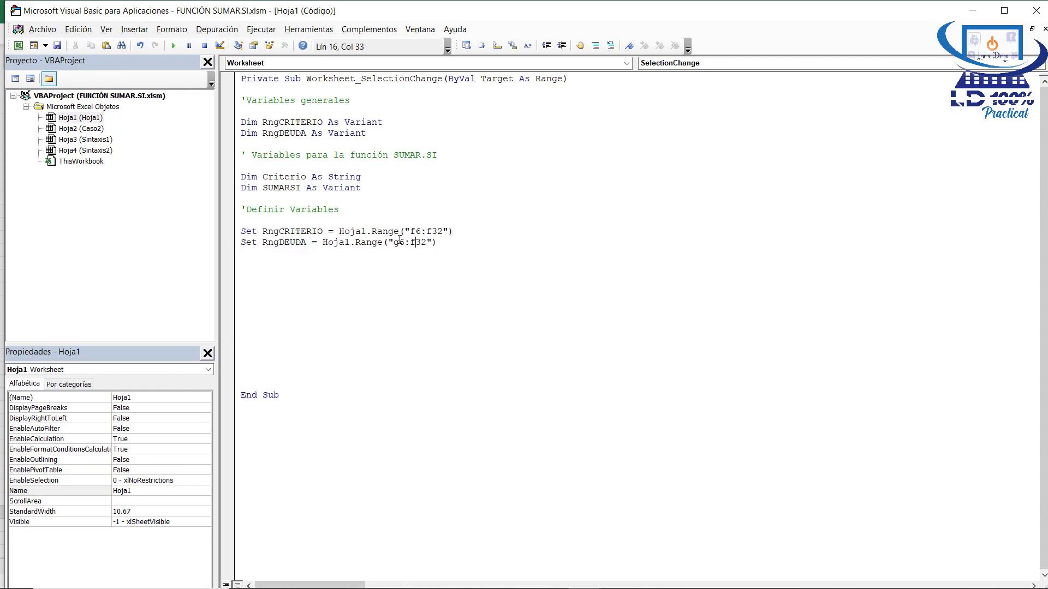
key("BackSpace")
type("g")
left_click(450, 242)
key("Return")
key("alt+F11")
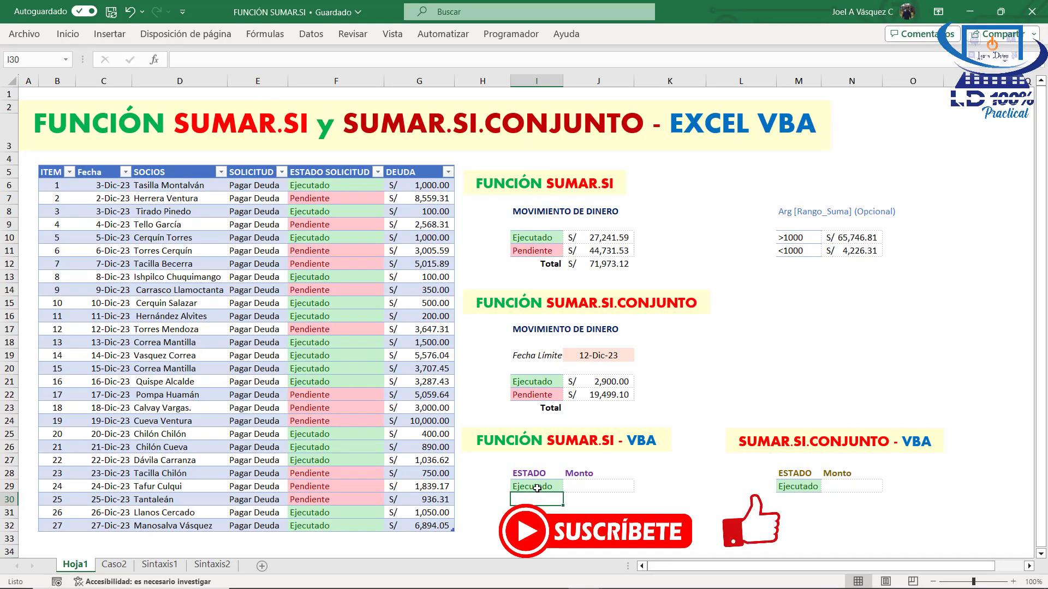
Step: Write the statement Criterio = Hoja1.Range("i29").Value below the Set RngDEUDA line and leave a blank line after it
key("alt+F11")
type("= Hoja1.")
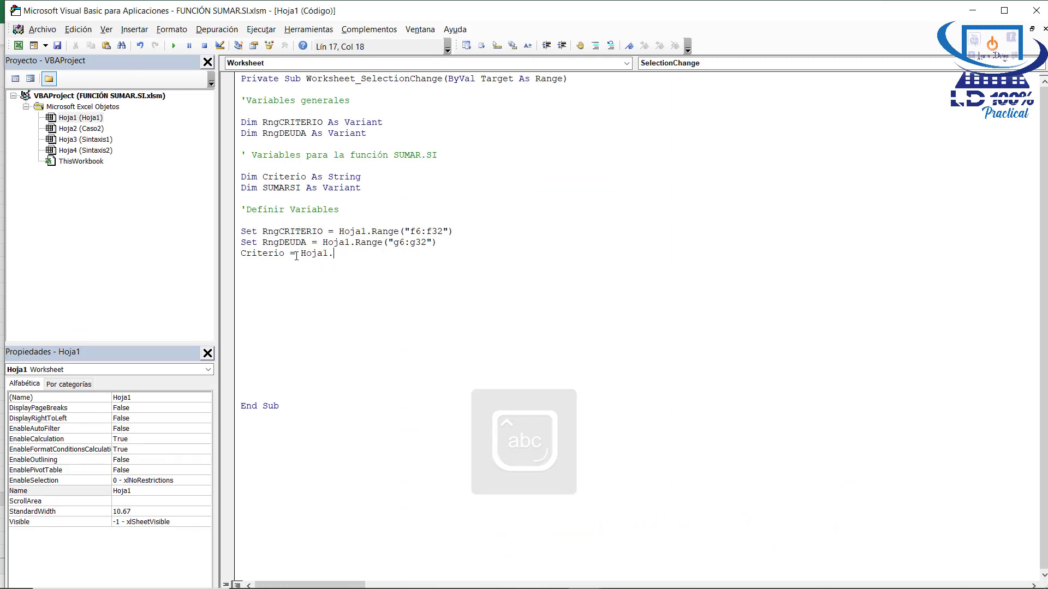
key("BackSpace")
key("BackSpace")
type(".Range")
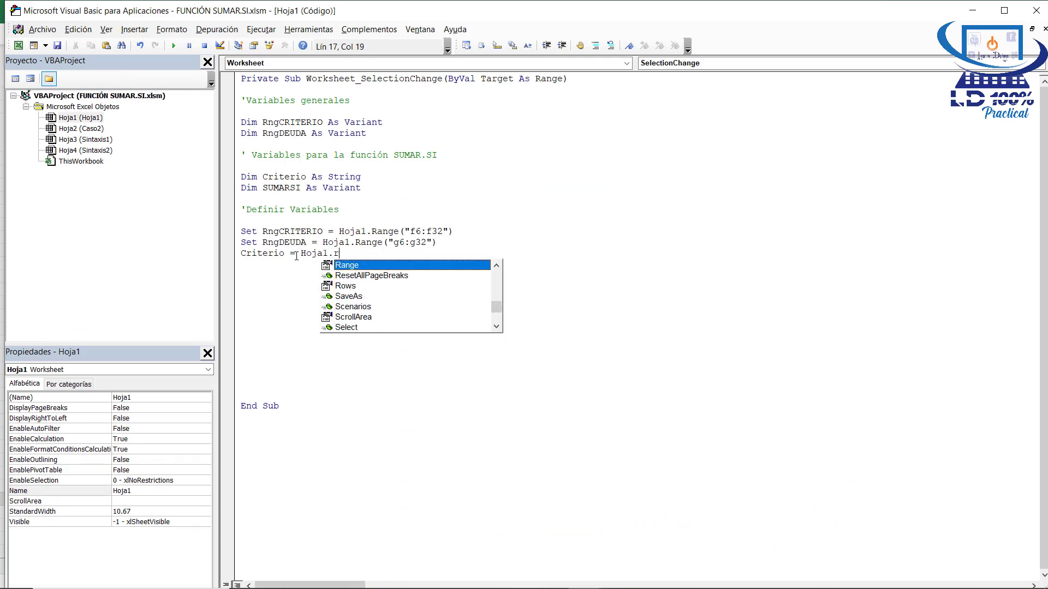
key("Tab")
type("(")
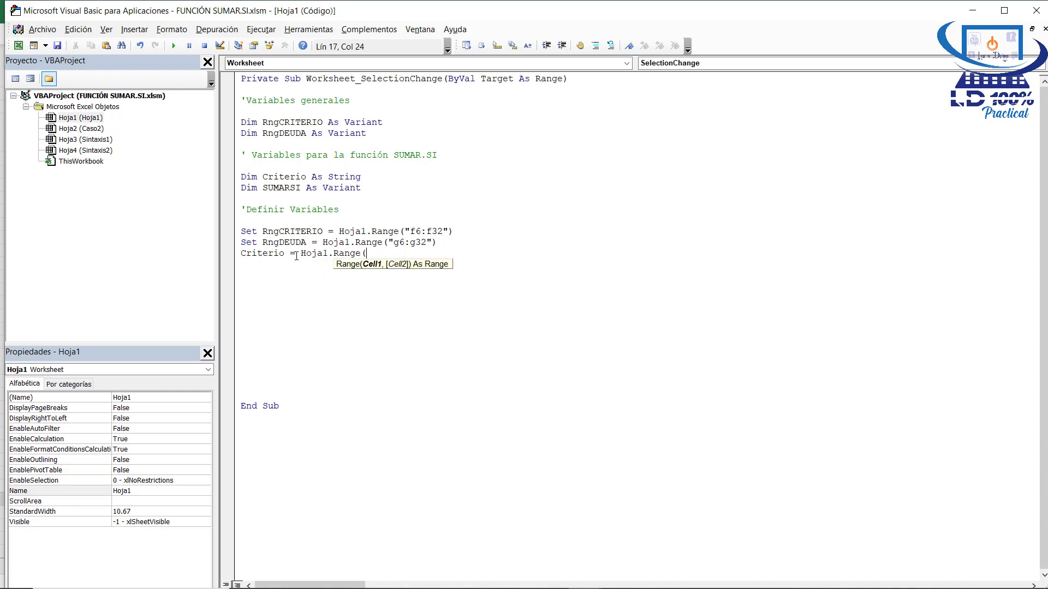
type("\"i29\").Val")
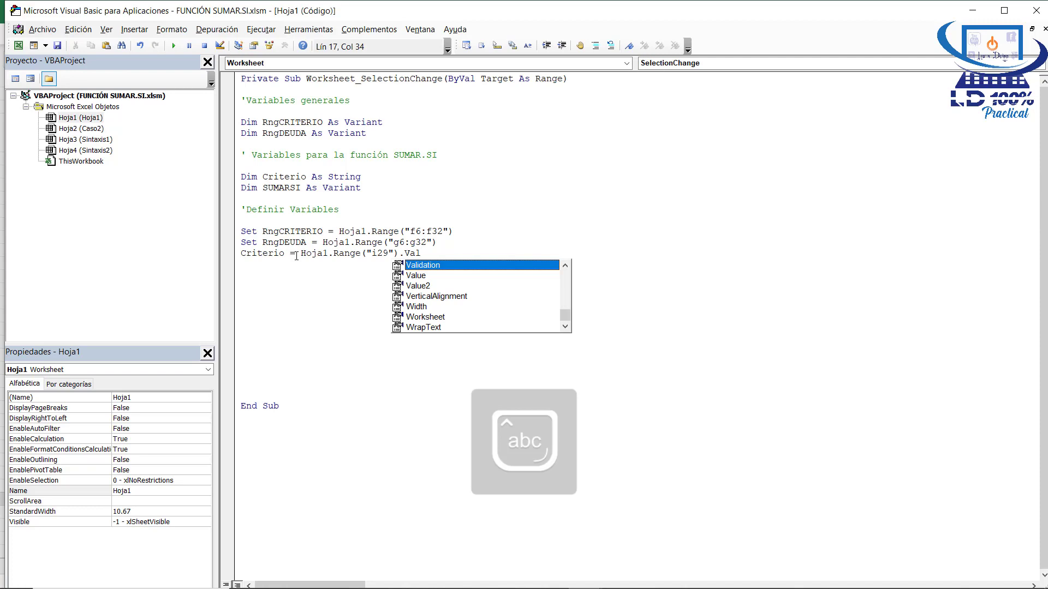
type("u")
key("Tab")
key("Return")
key("Return")
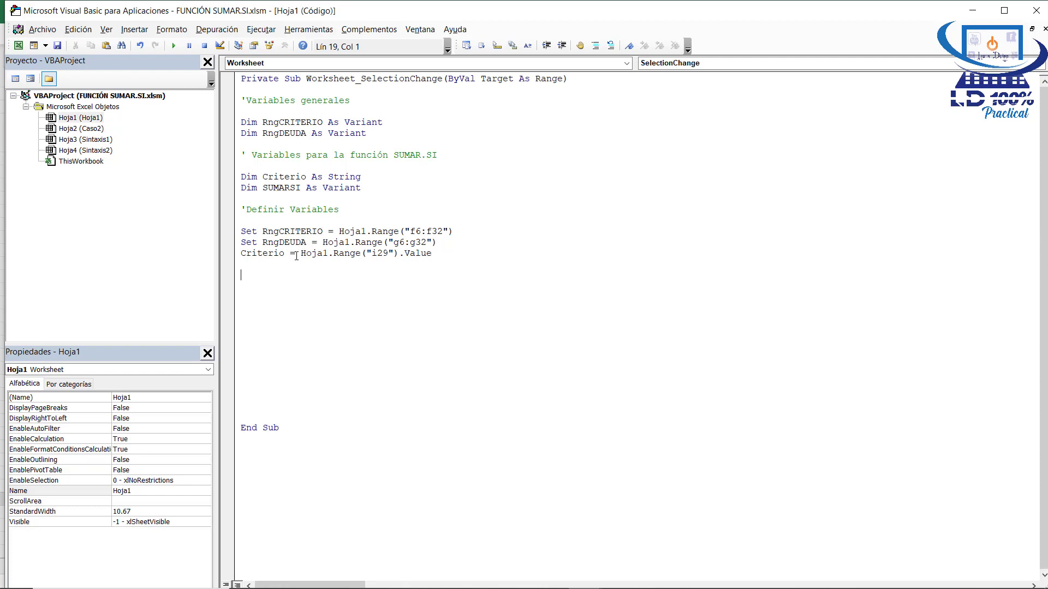
Step: Add the comment 'Función SUMAR.SI below the Criterio assignment, followed by a blank line
type("'")
key("Caps_Lock")
type("F")
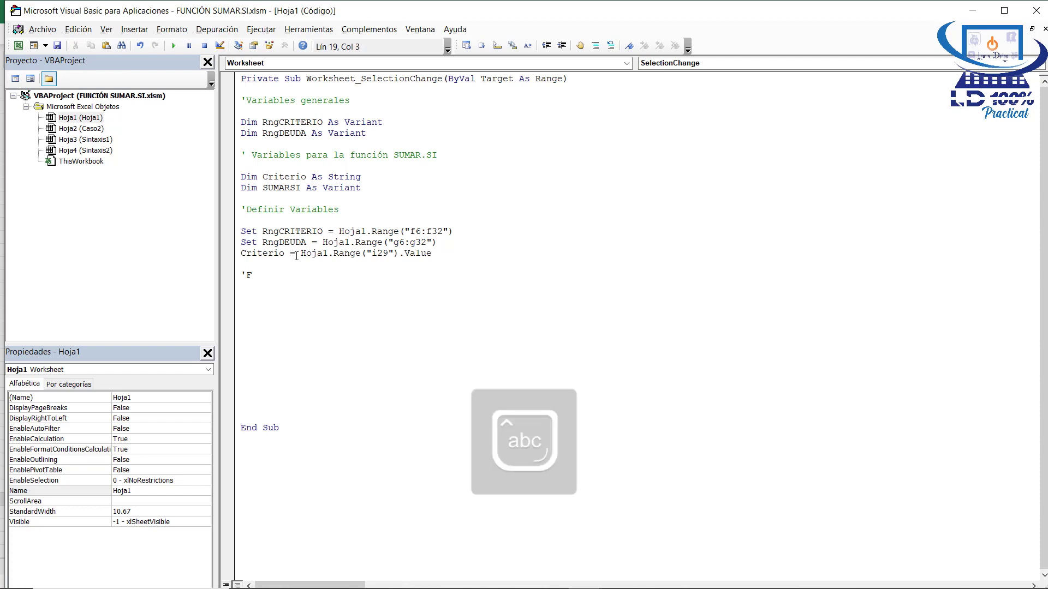
type("unción")
key("Caps_Lock")
type("SUMAR.SI")
key("Return")
key("Return")
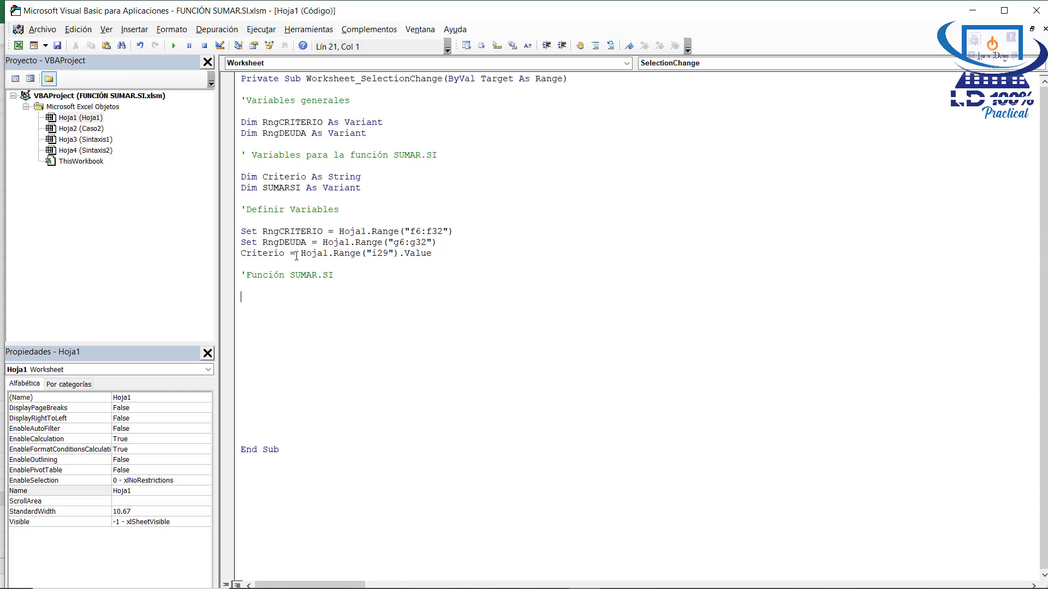
Step: Assign SUMARSI the result of Application.WorksheetFunction.SumIf, passing RngCRITERIO, the criterion variable and RngDEUDA as arguments
type("SUMARSI = application.wor")
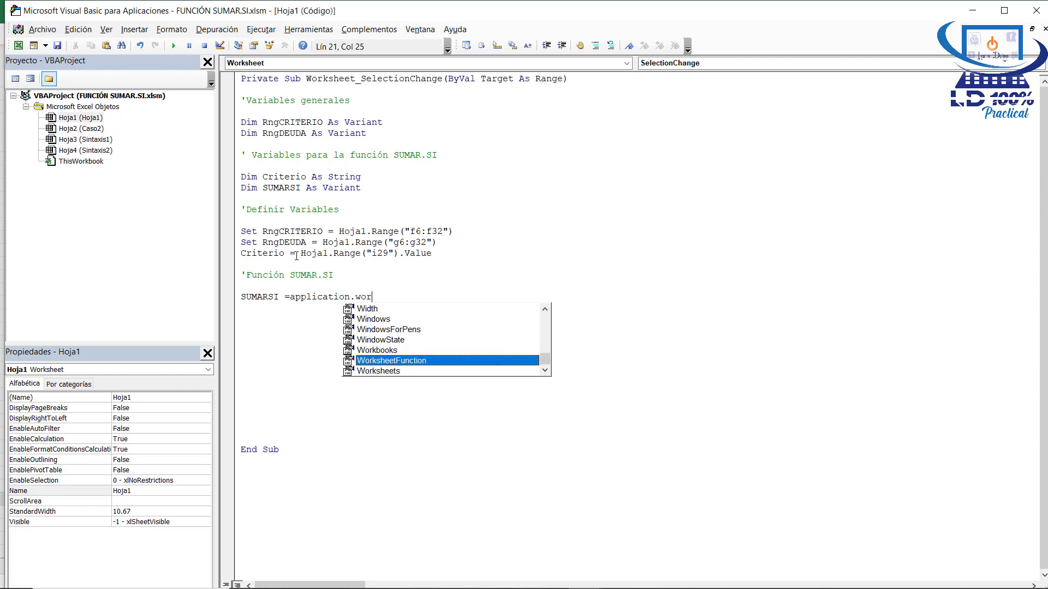
key("Tab")
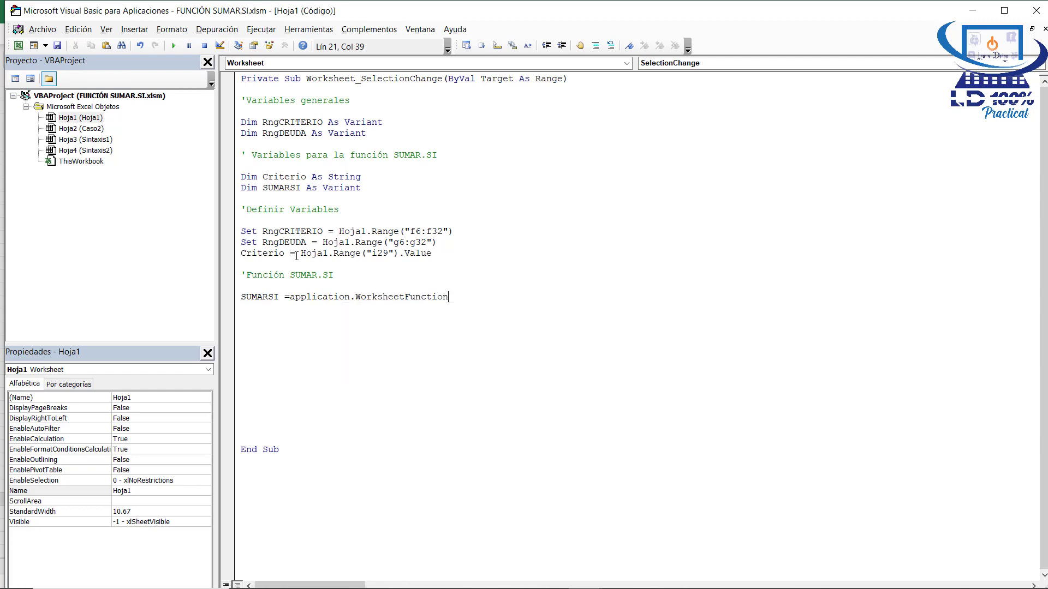
type(".sum")
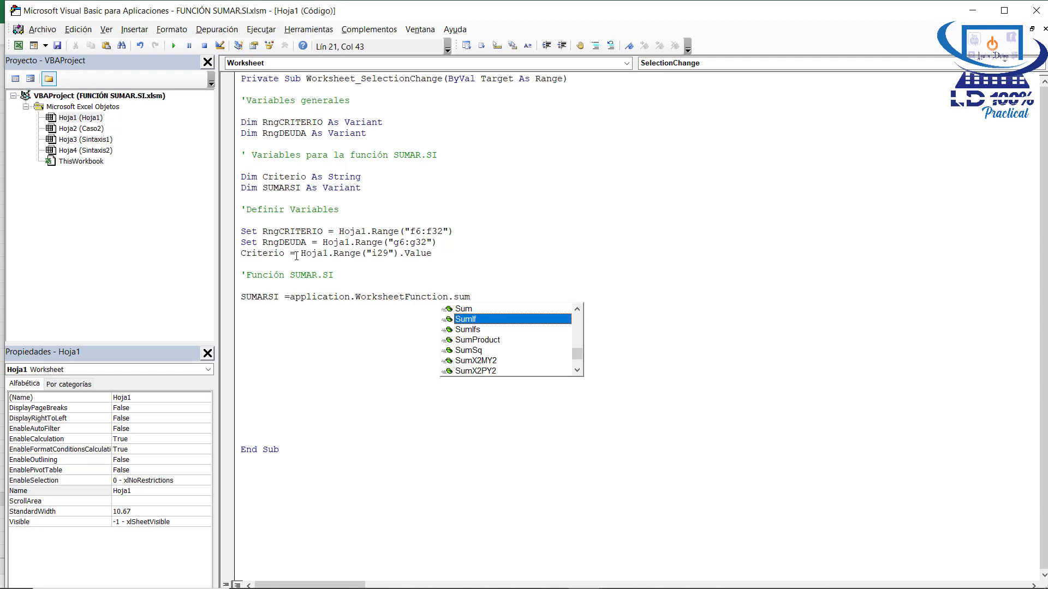
key("Tab")
type("(")
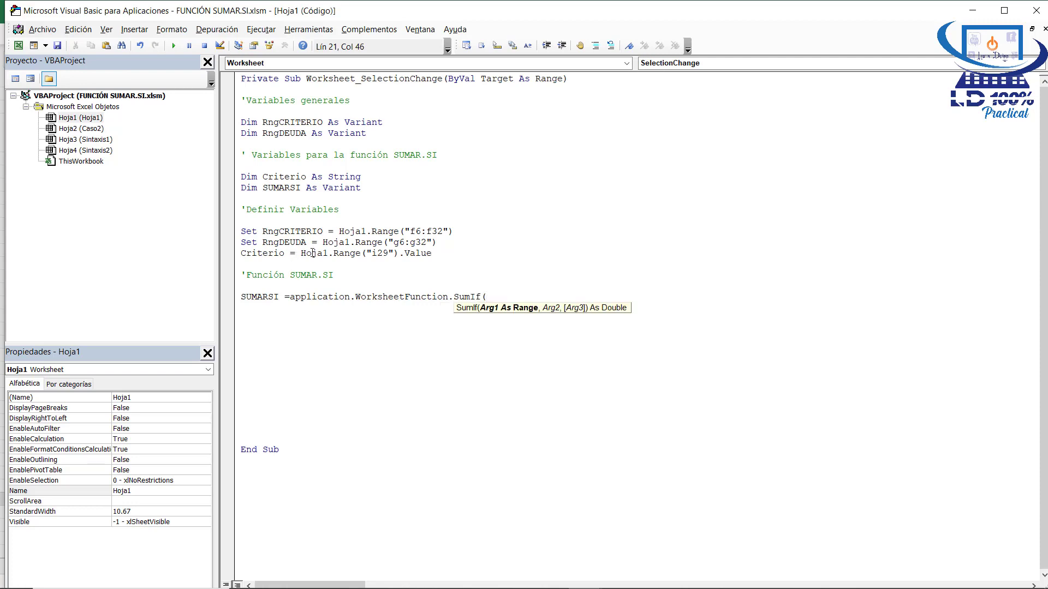
type("rngcriterio,")
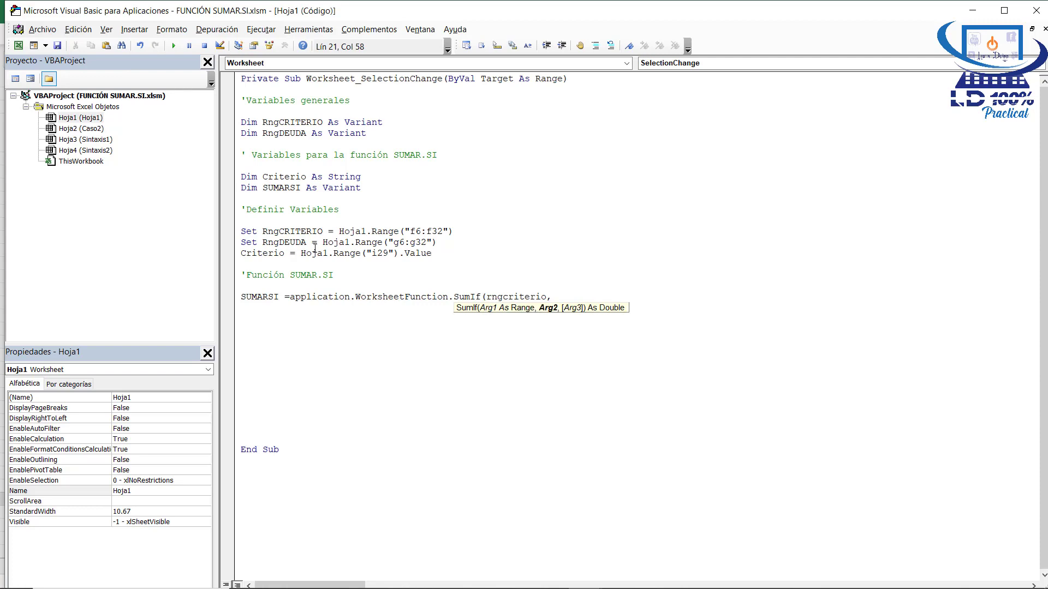
type("crietio")
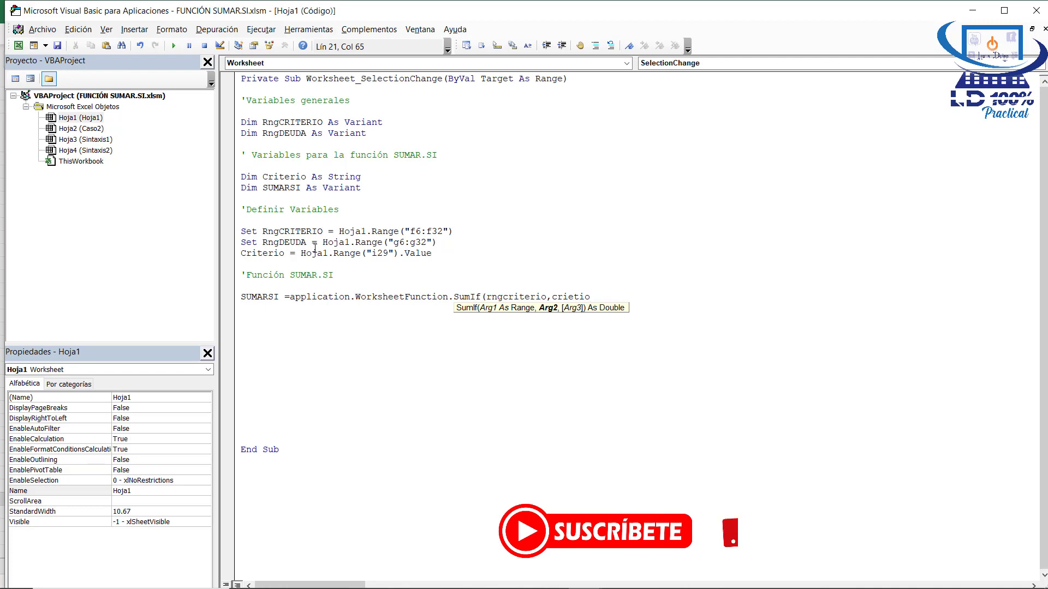
type(",")
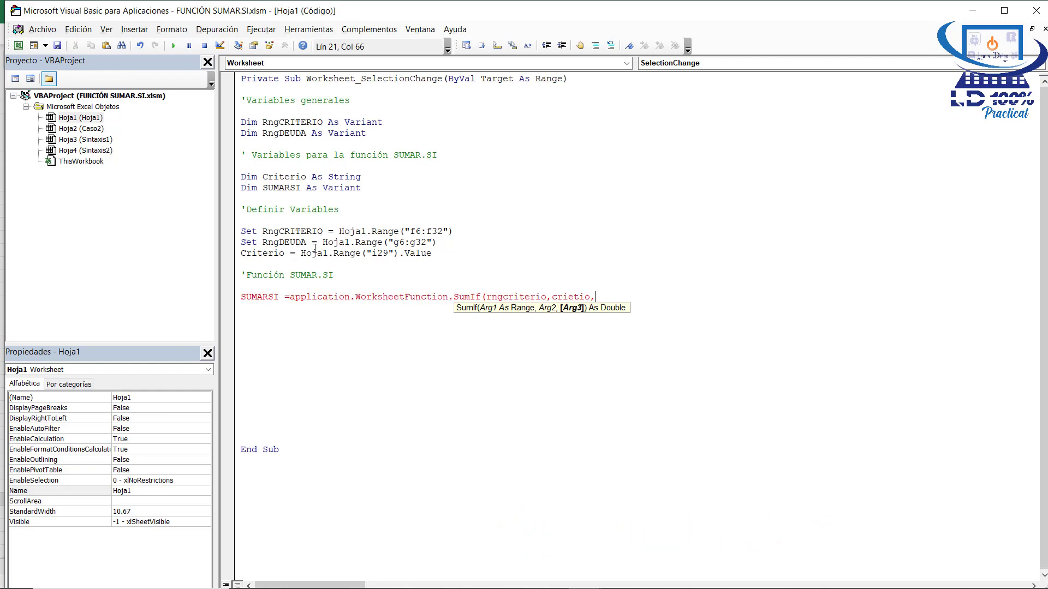
type("rngdeuda")
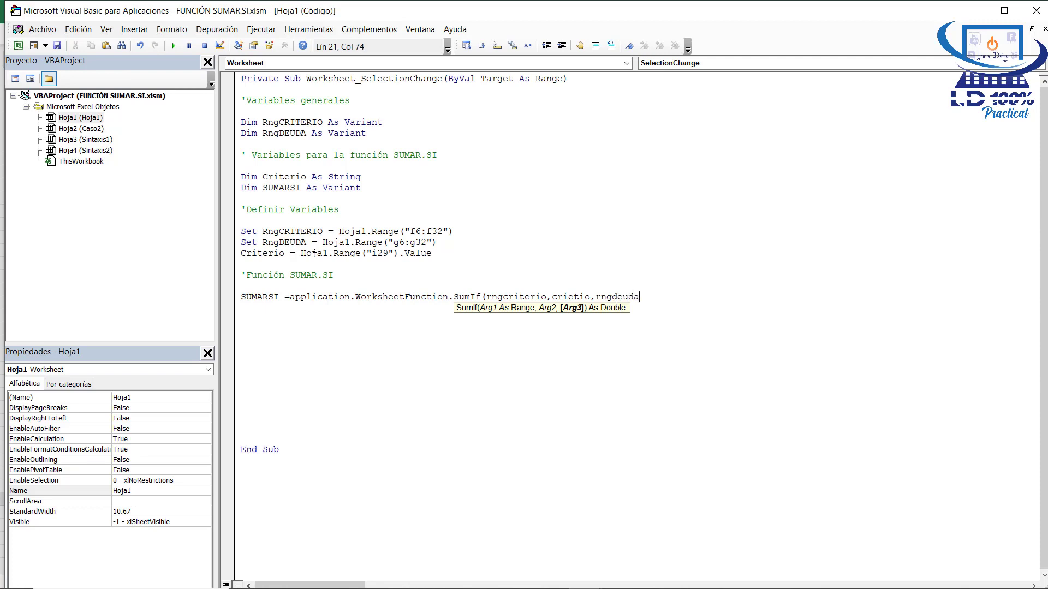
type(")")
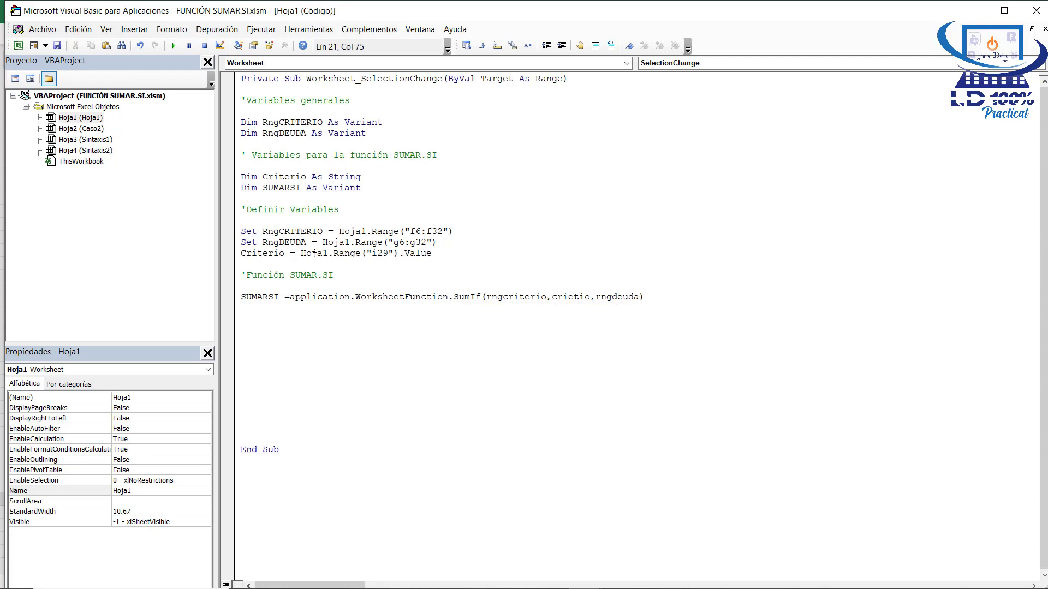
key("Return")
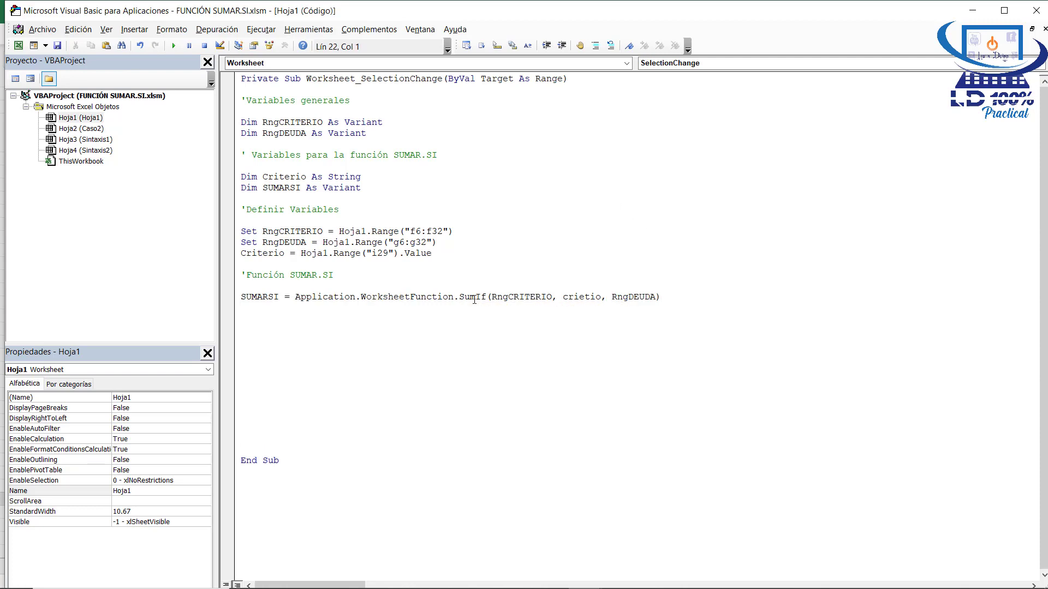
Step: Correct the second SumIf argument to Criterio and leave a blank line below the statement
left_click(587, 298)
key("BackSpace")
key("BackSpace")
key("BackSpace")
key("BackSpace")
type("Crit")
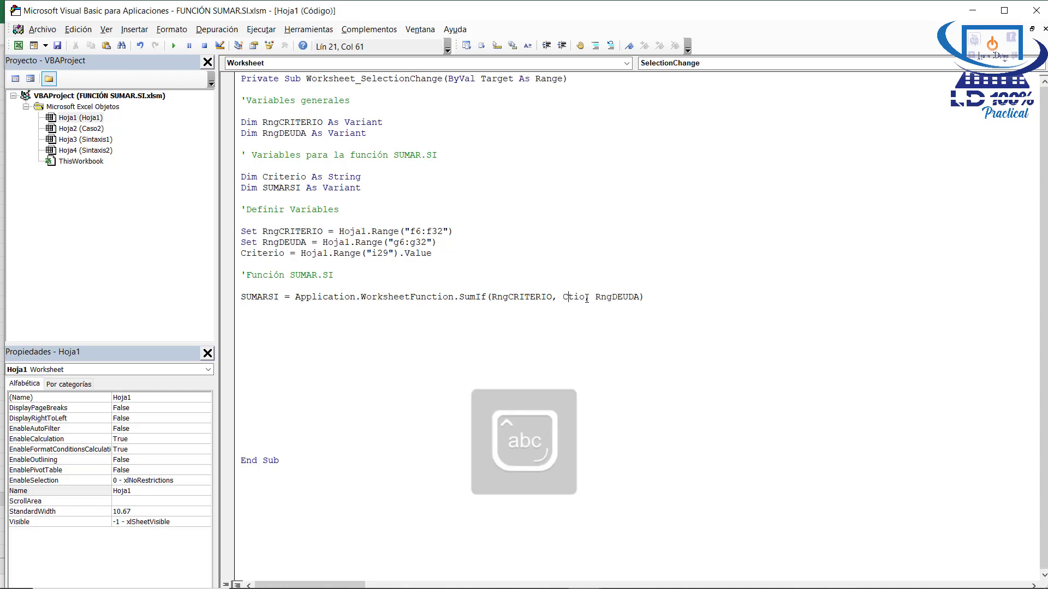
type("er")
key("Right")
key("Right")
key("Right")
key("Right")
key("Right")
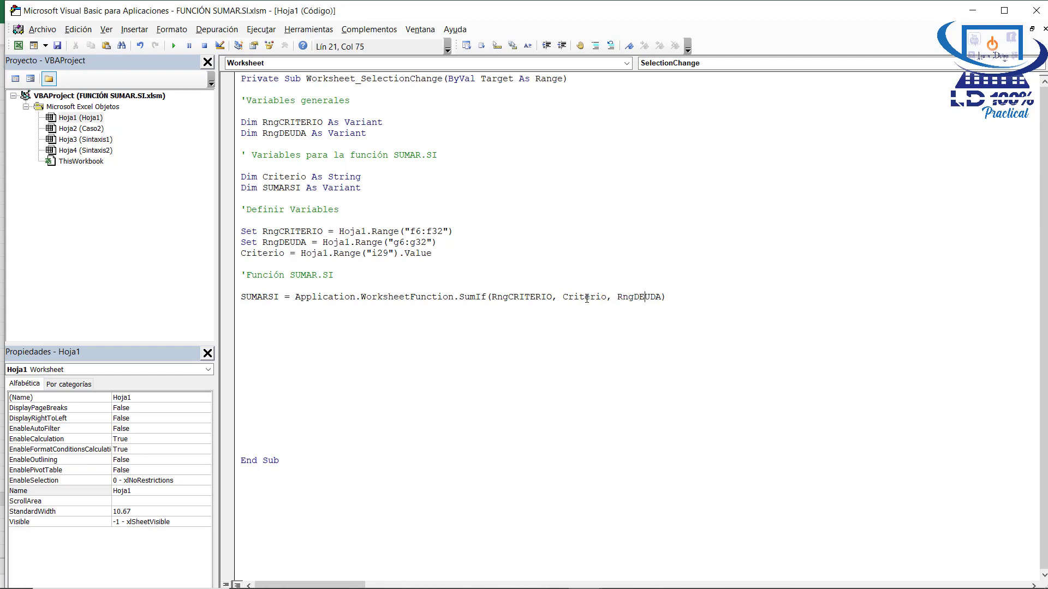
key("Right")
key("Right")
key("Return")
key("Return")
Step: Write the statement Hoja1.Range("j29").Value = SUMARSI below the SumIf line to output the sum on the sheet
key("alt+F11")
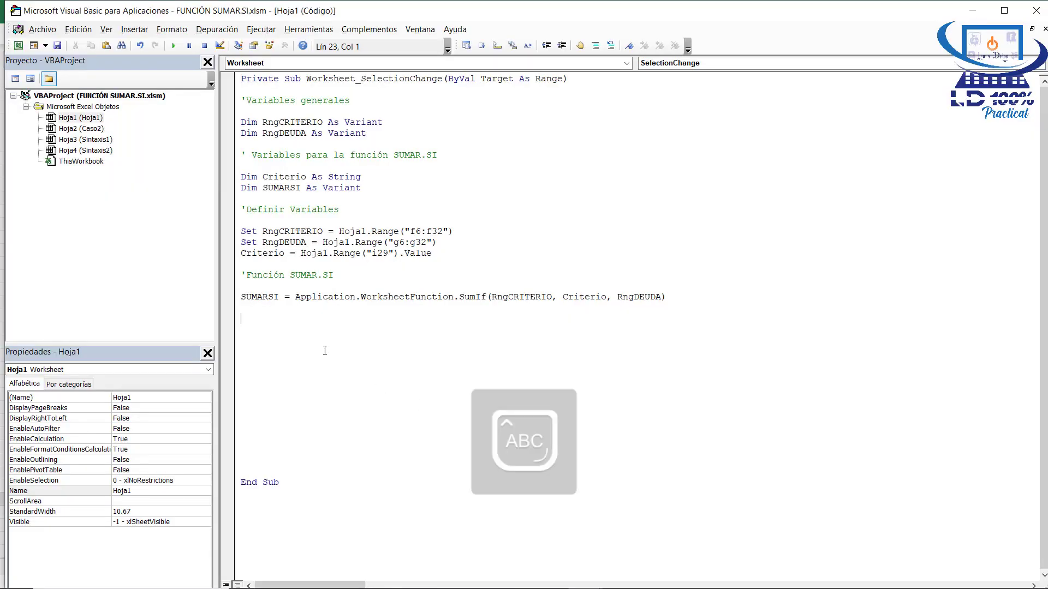
type("H")
key("Caps_Lock")
type("oja1.ra")
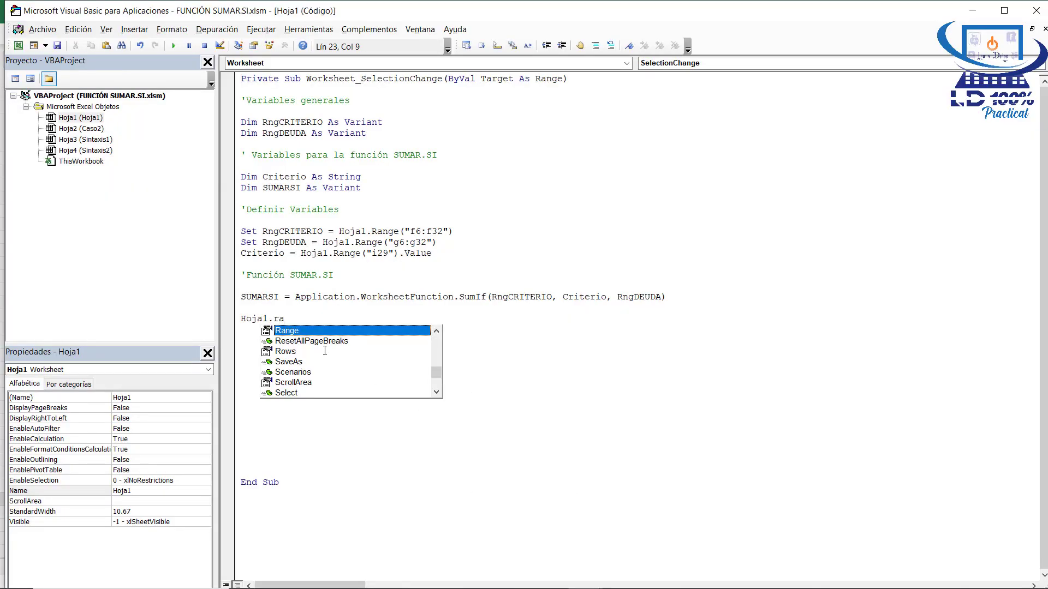
key("Tab")
type("(\"j")
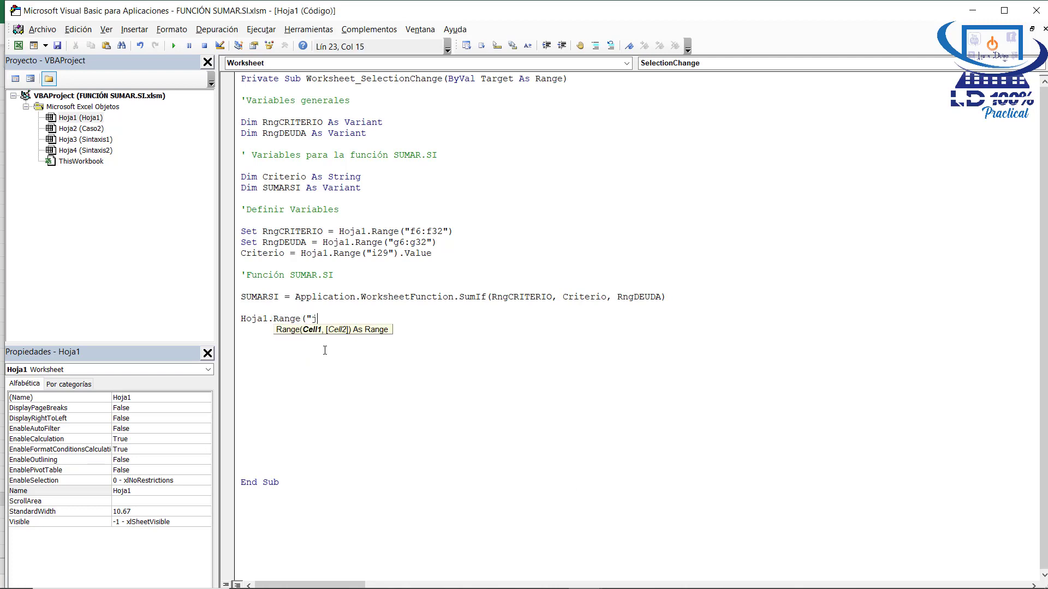
type("29\").Value =")
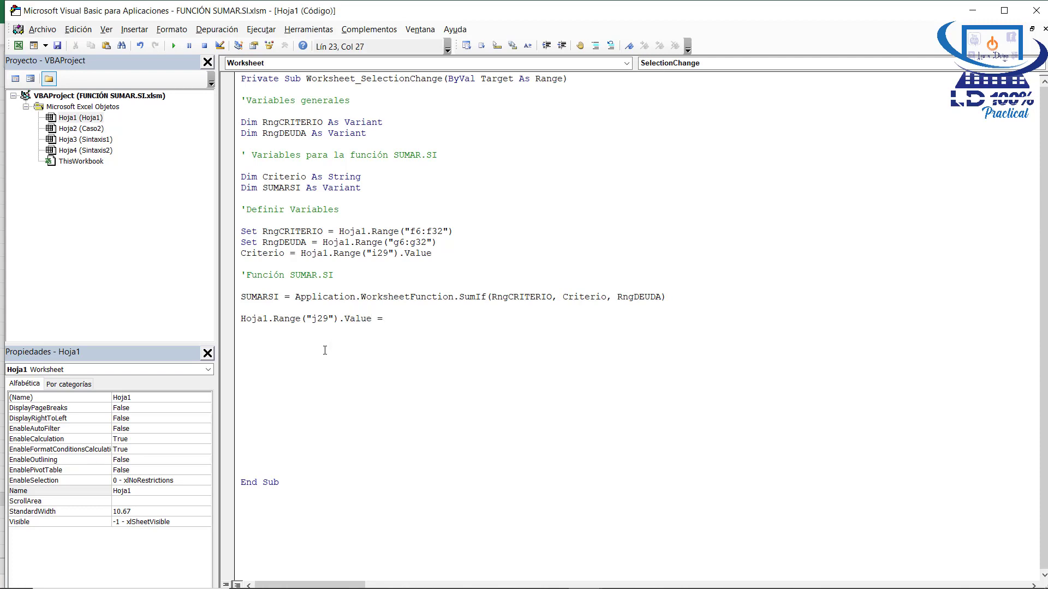
key("BackSpace")
type("= sumarsi")
key("Return")
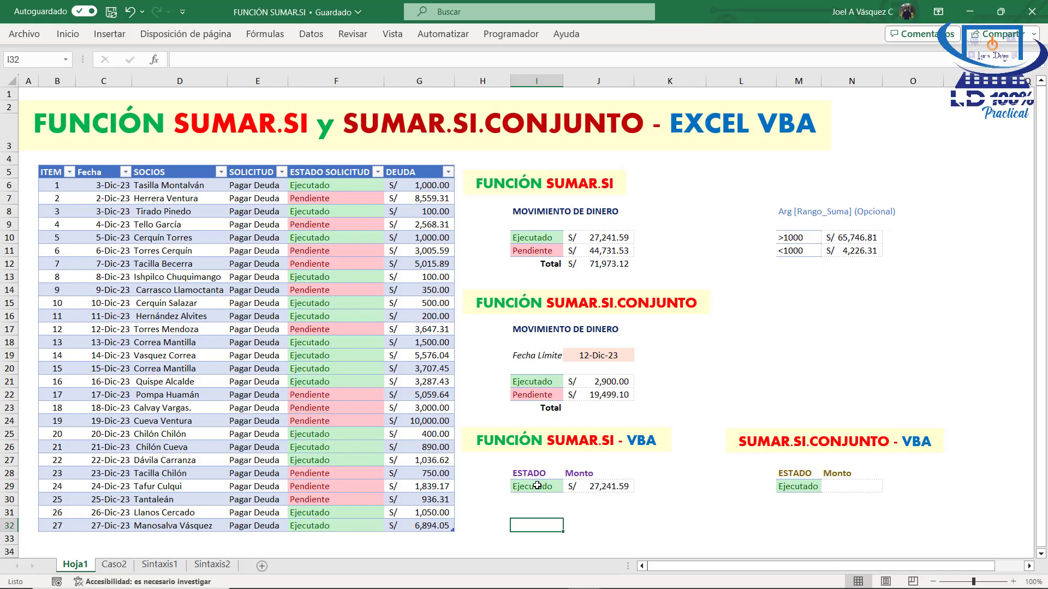
Step: Compare the amount in J29 with the SUMAR.SI formula in J10, and set the status in I29 to Pendiente
left_click(536, 486)
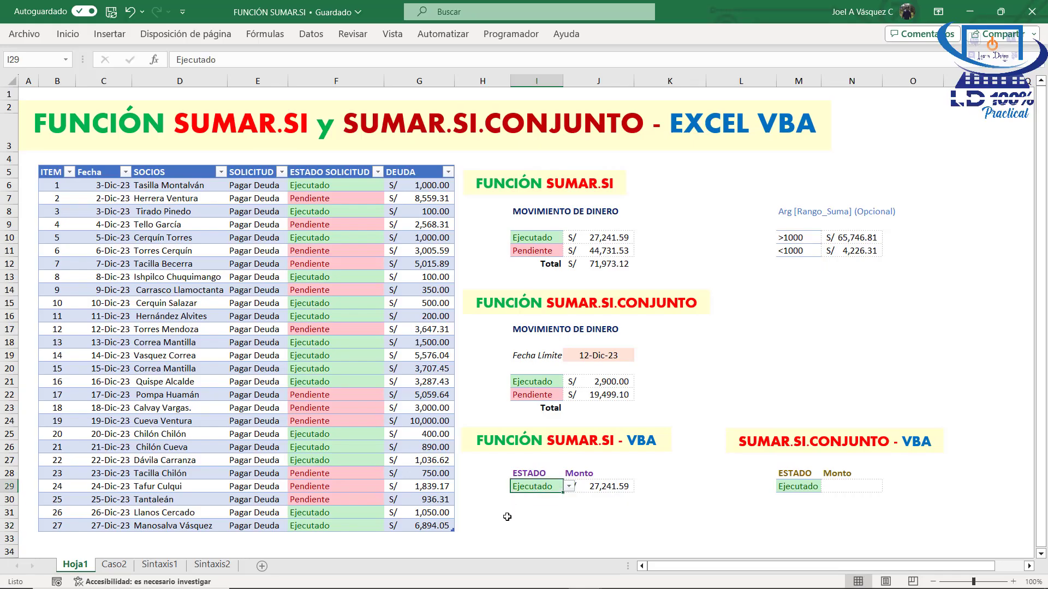
left_click(479, 344)
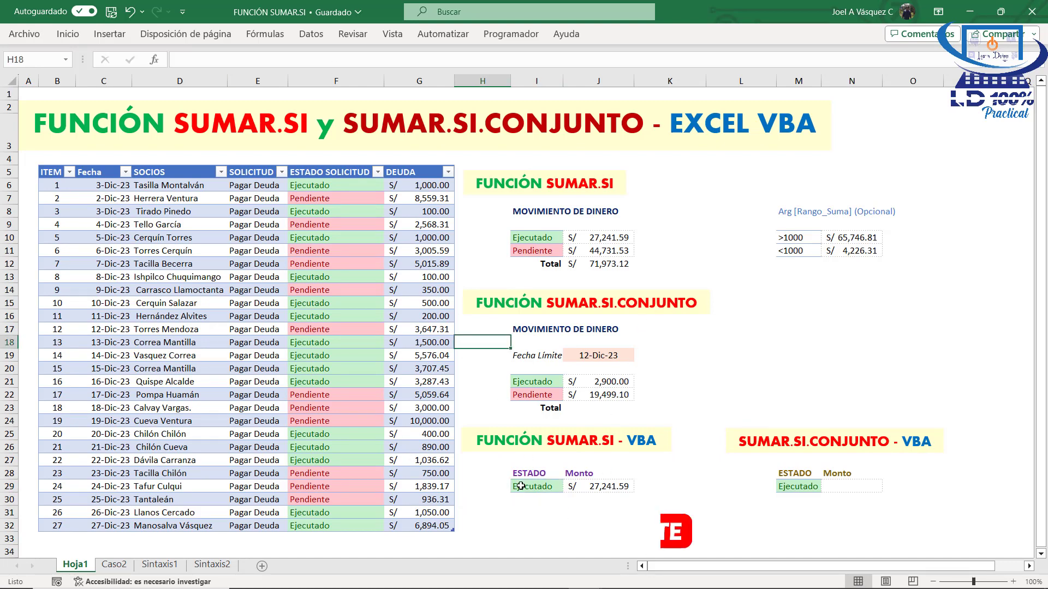
left_click(603, 488)
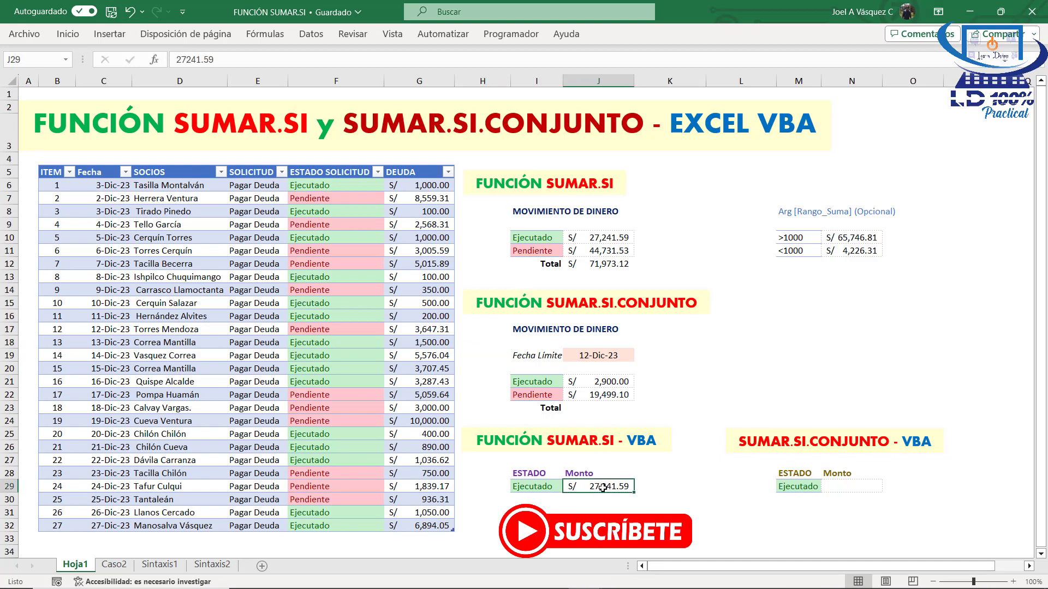
left_click(587, 237)
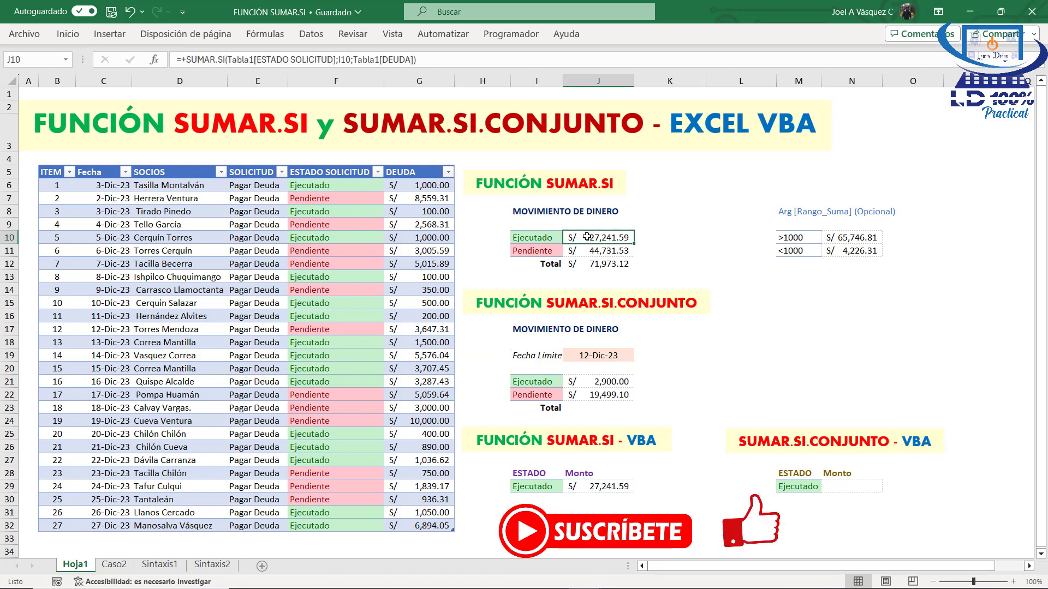
left_click(609, 485)
left_click(561, 488)
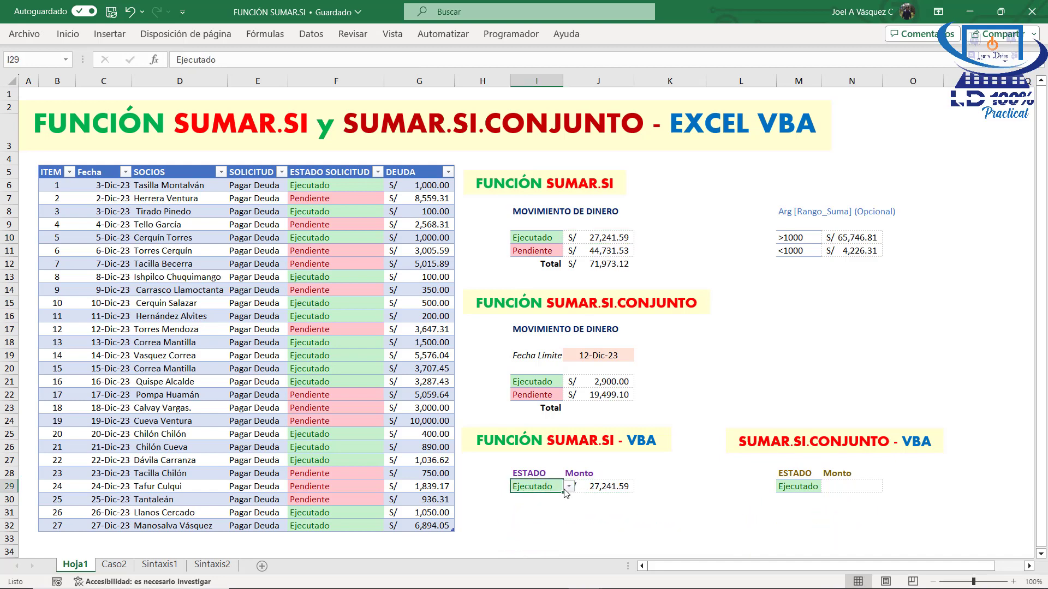
left_click(568, 486)
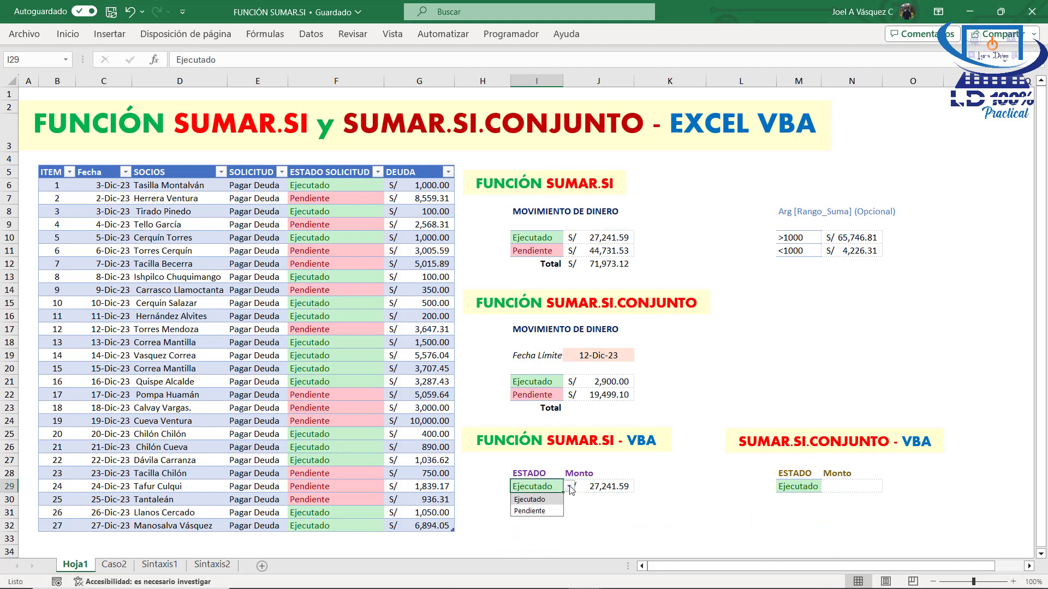
left_click(545, 512)
left_click(578, 517)
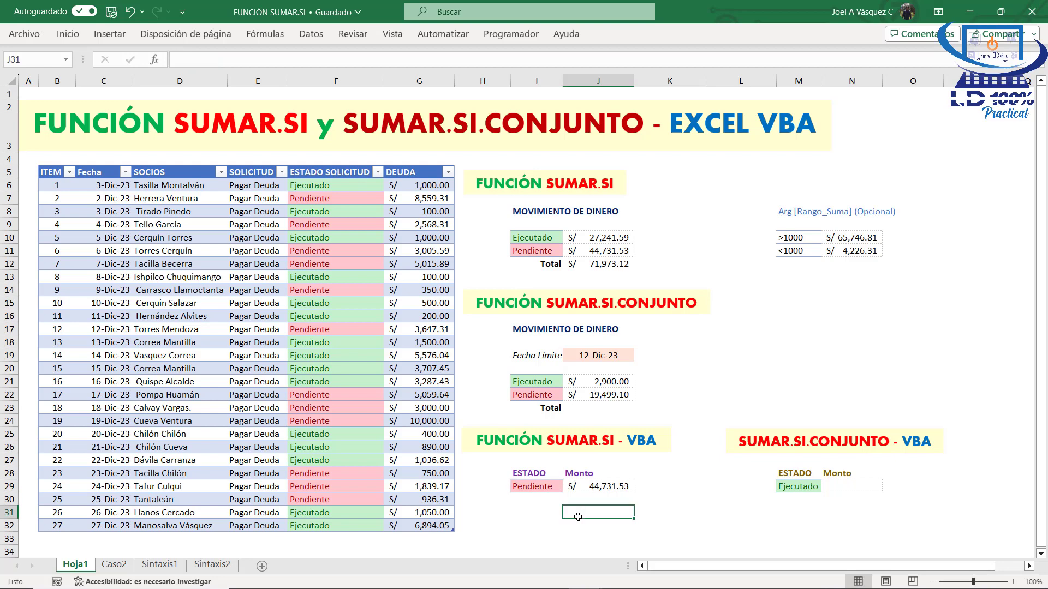
Step: Compare the Pendiente amount in J29 with J11, and examine the SUMAR.SI.CONJUNTO - VBA block and its status cell M29
left_click(599, 485)
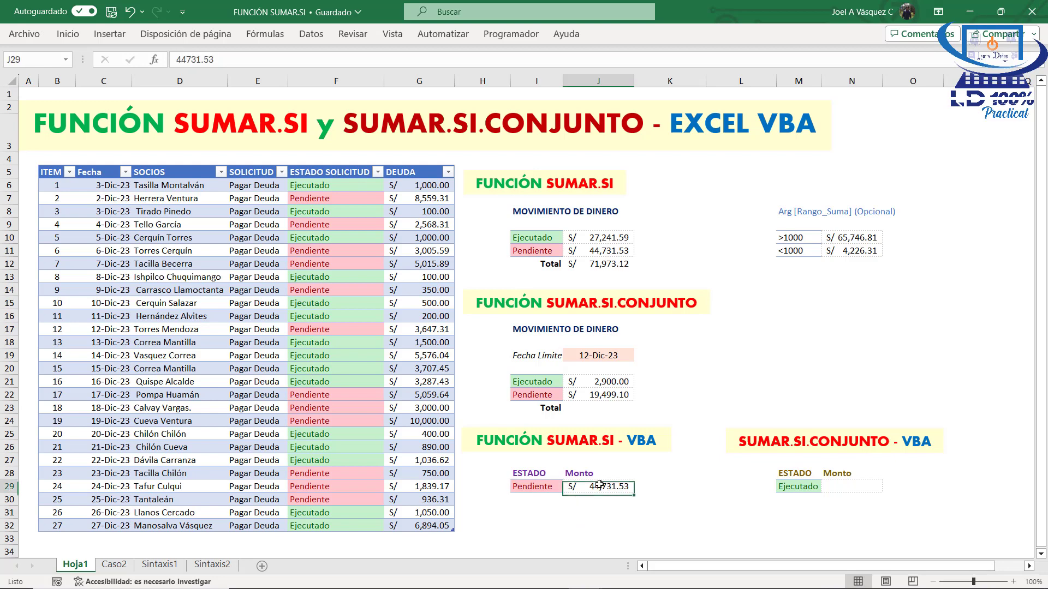
left_click(611, 251)
left_click_drag(655, 526, 495, 218)
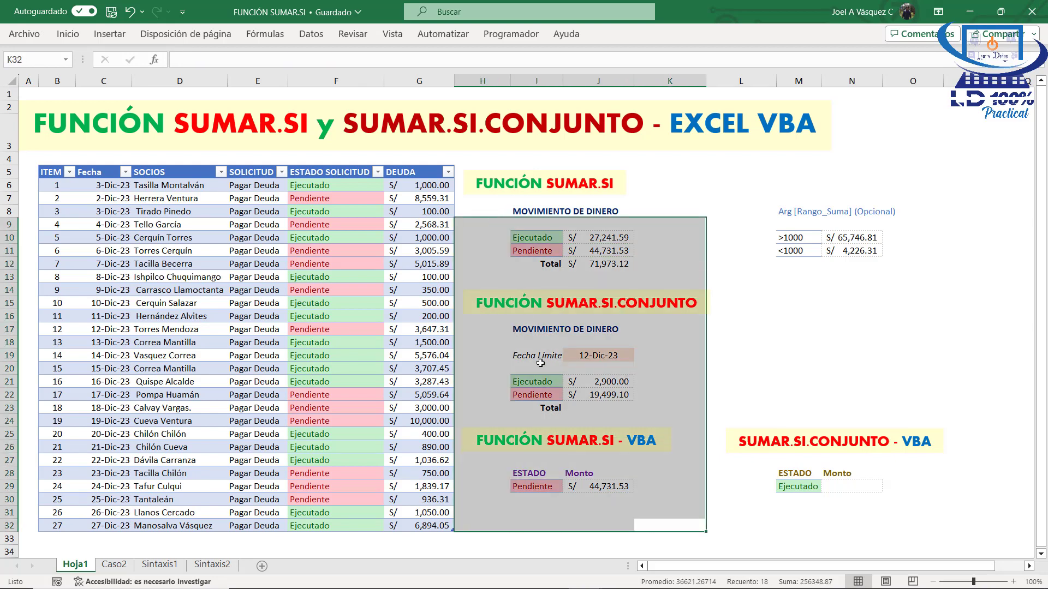
left_click(750, 386)
left_click_drag(743, 420, 927, 496)
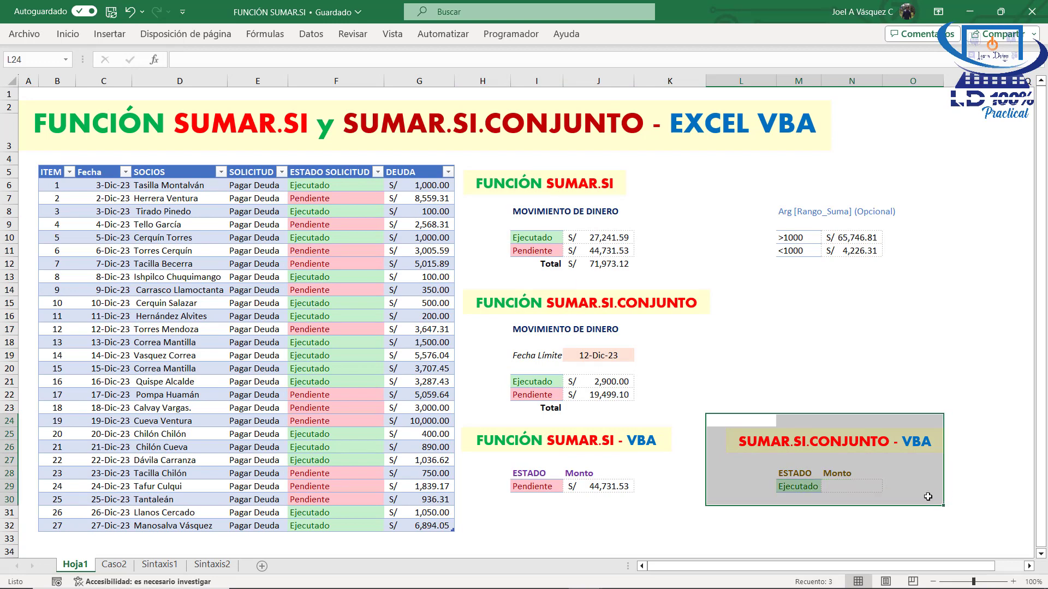
left_click(753, 516)
left_click(792, 487)
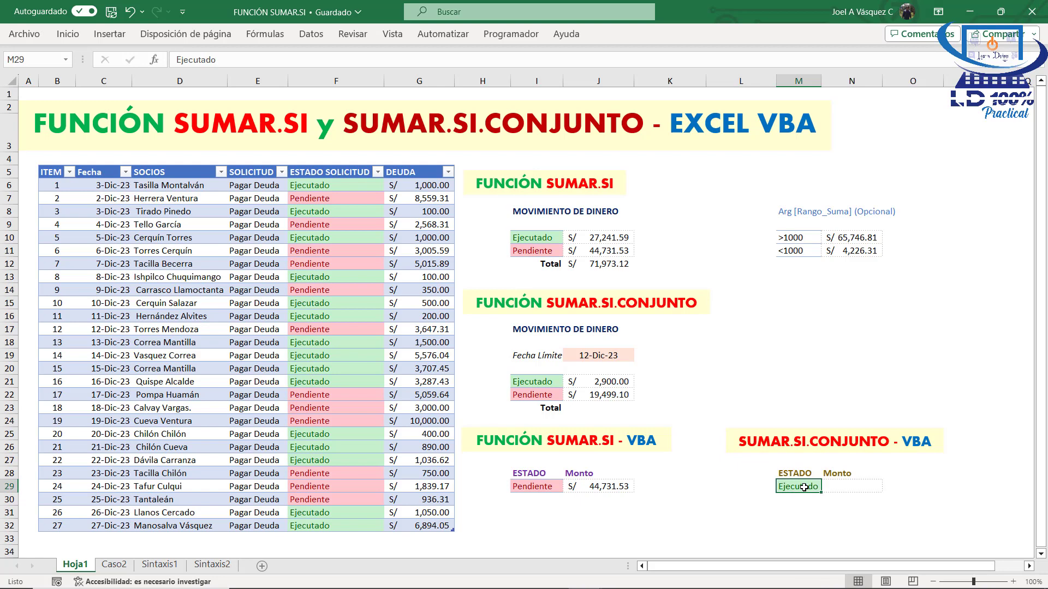
Step: Restrict status cell M29 to a validation list with the options Ejecutado and Pendiente
left_click(312, 34)
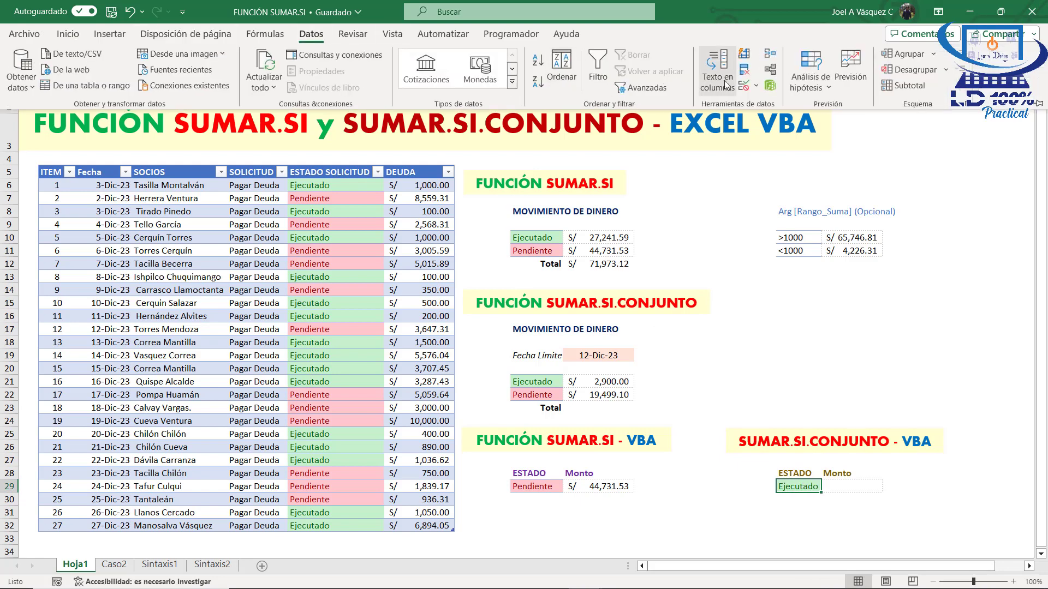
left_click(744, 86)
left_click(360, 334)
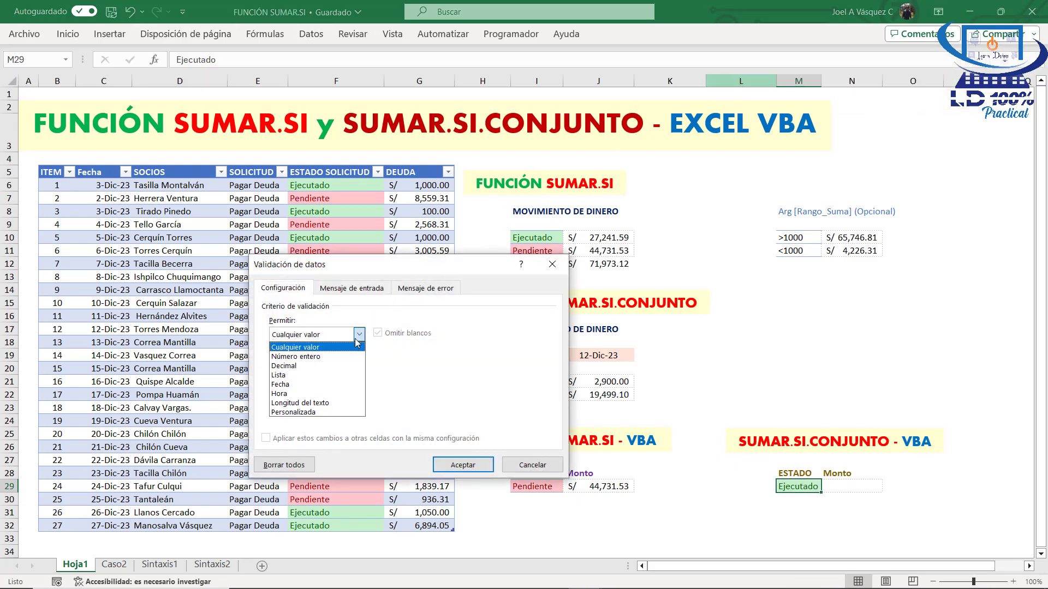
left_click(306, 375)
left_click(307, 392)
type("E")
key("Caps_Lock")
type("jecutado")
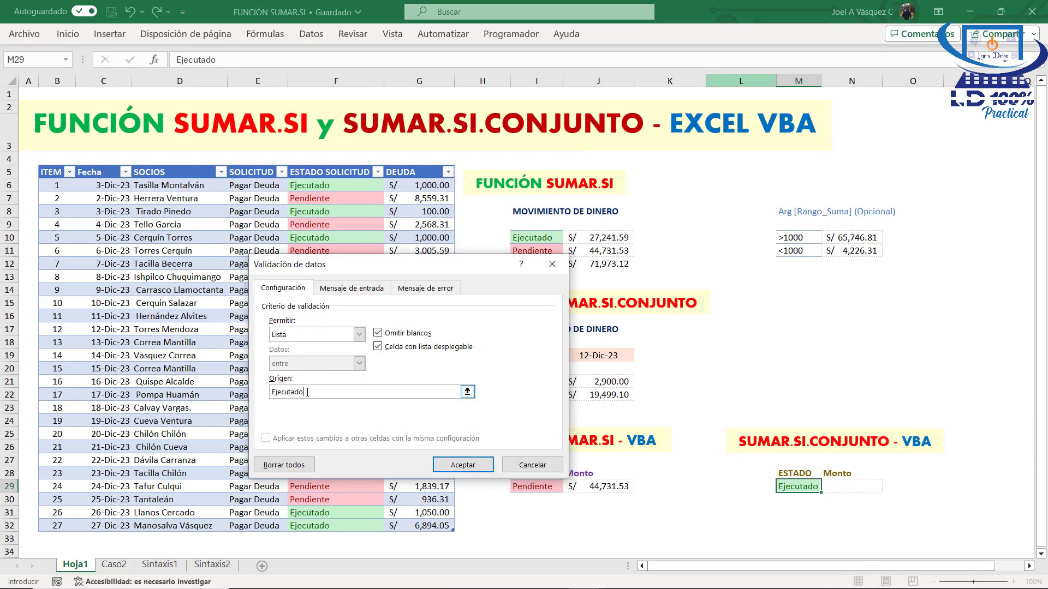
type(";")
key("Caps_Lock")
type("P")
key("Caps_Lock")
type("endiente")
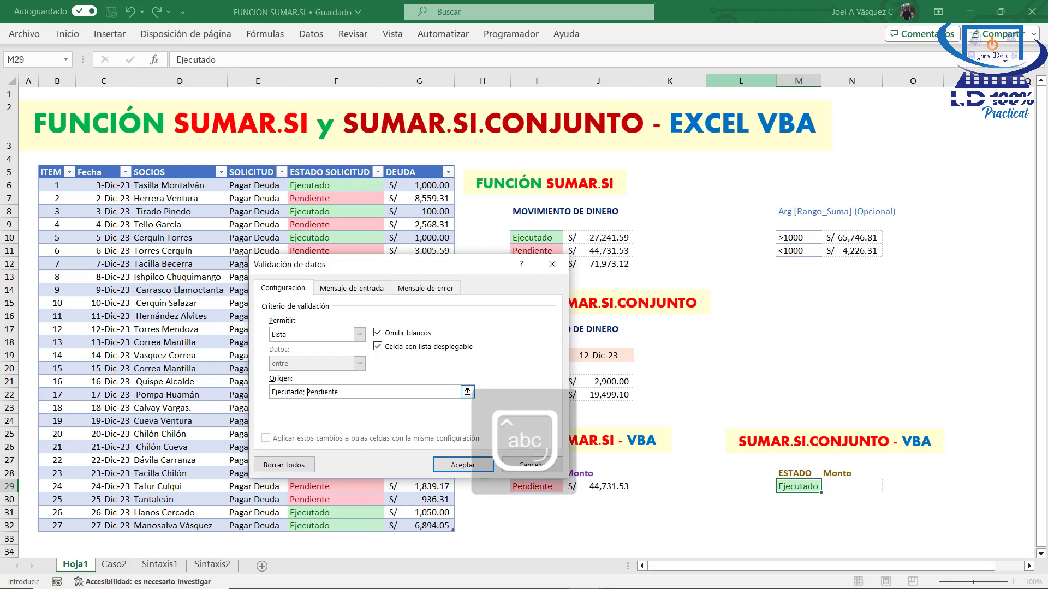
key("Return")
Step: Test the drop-down list in M29 by choosing Pendiente and returning the status to Ejecutado
left_click(827, 486)
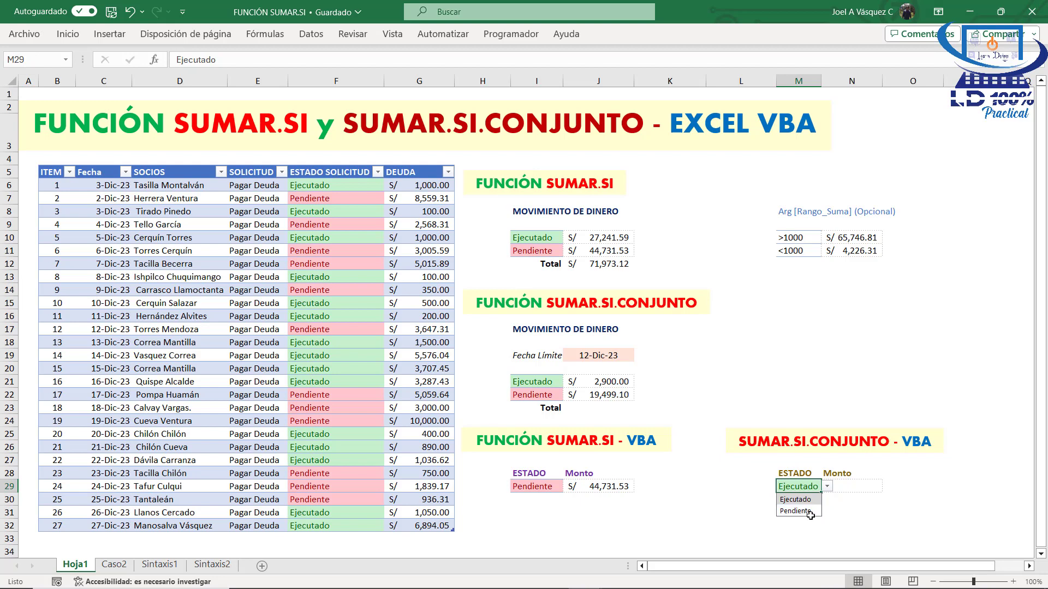
left_click(812, 511)
left_click(828, 487)
left_click(816, 500)
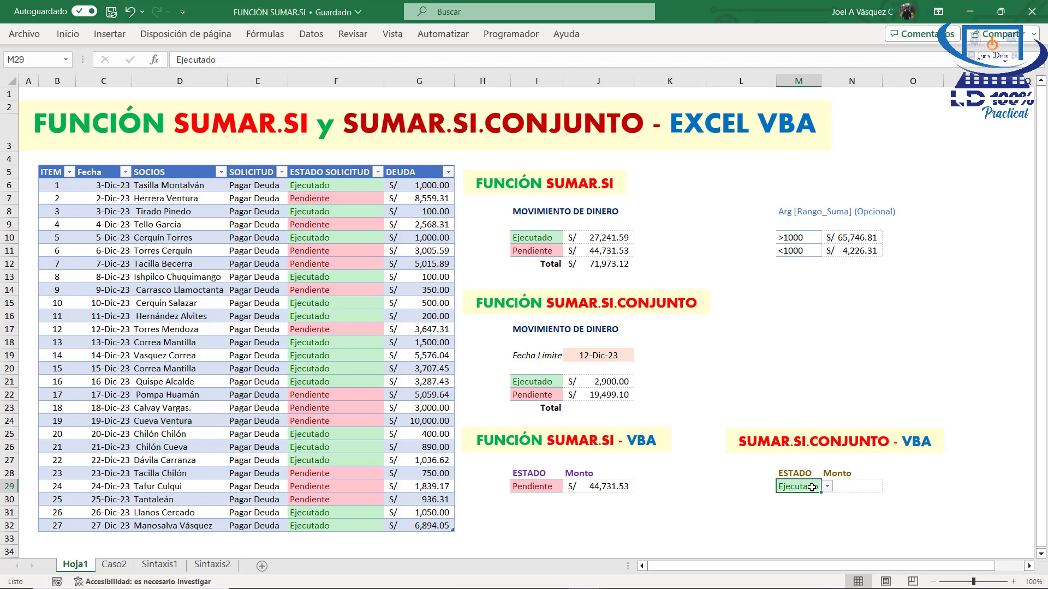
Step: Examine the Monto cell N29 and the Fecha Límite cell J19 needed for the SUMAR.SI.CONJUNTO - VBA block
left_click(847, 483)
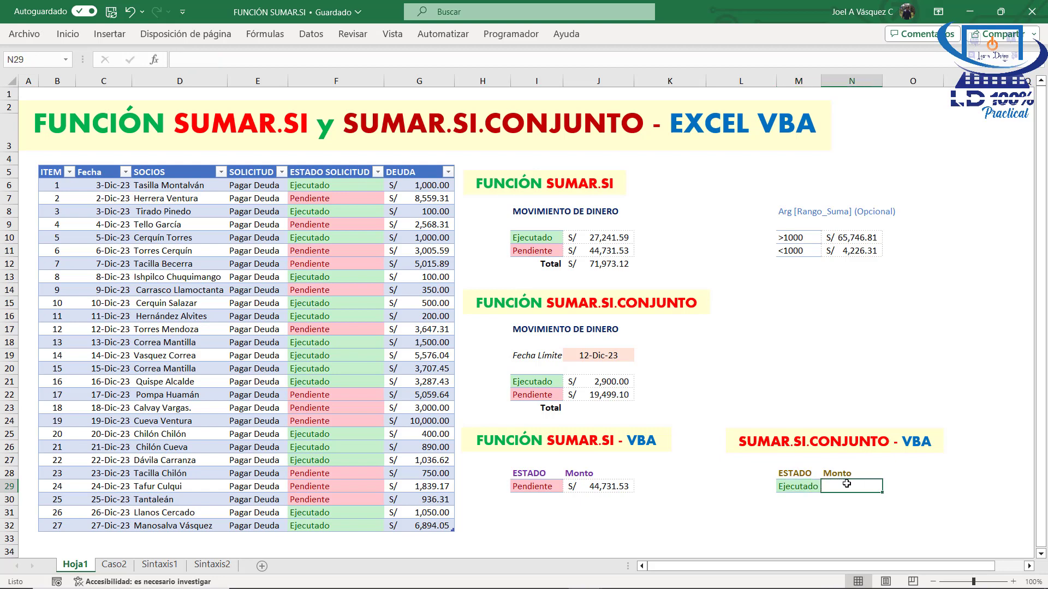
left_click(598, 355)
left_click(832, 410)
left_click(853, 482)
left_click(577, 355)
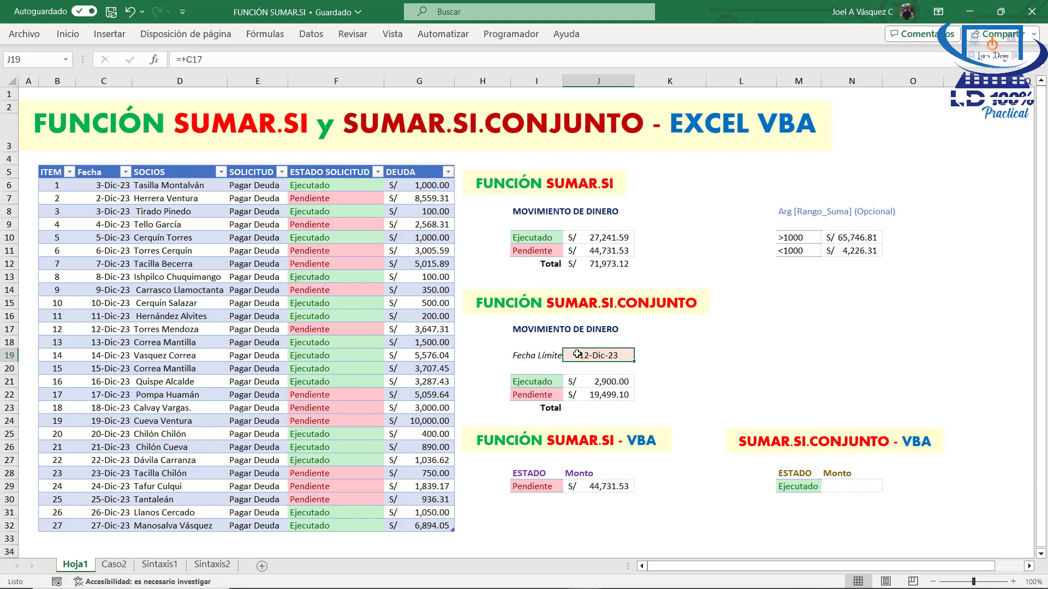
Step: Switch to the VBA editor and add the comment 'Variables para la función SUMAR.SI.CONJUNTO below the SUMARSI declaration
key("alt+F11")
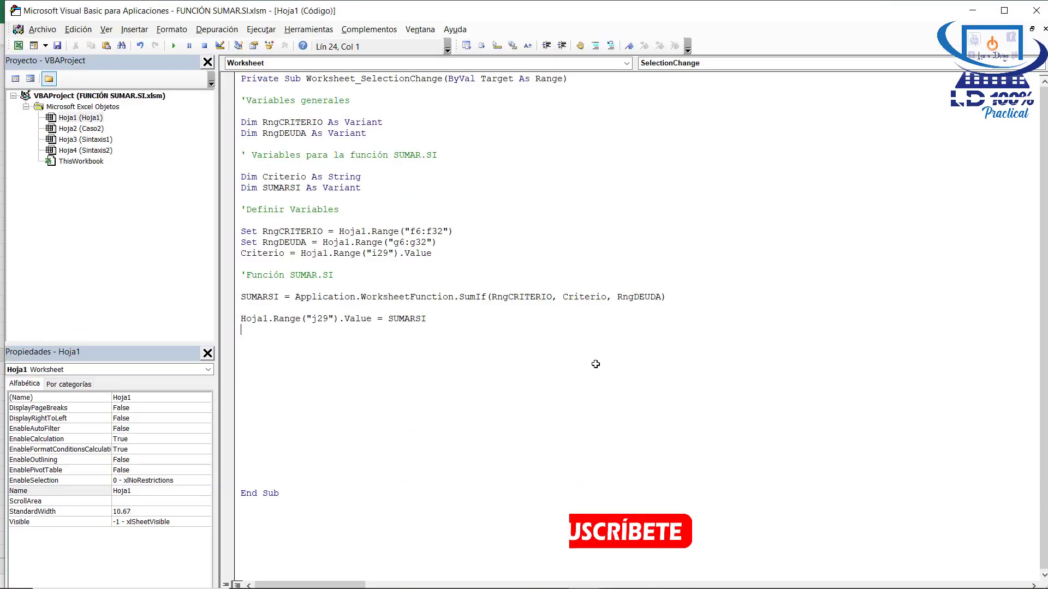
left_click(245, 330)
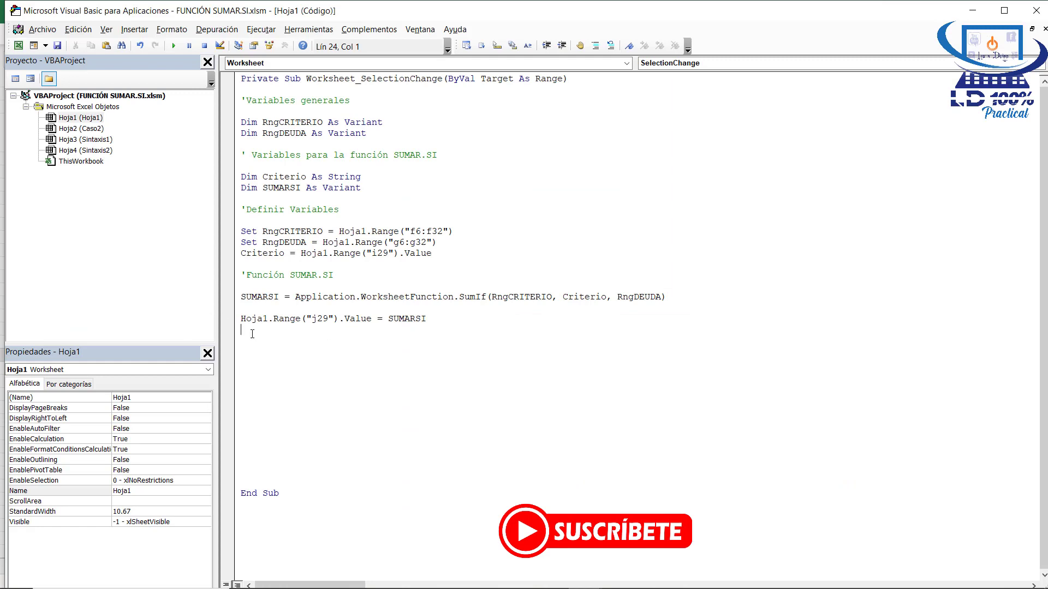
left_click(367, 190)
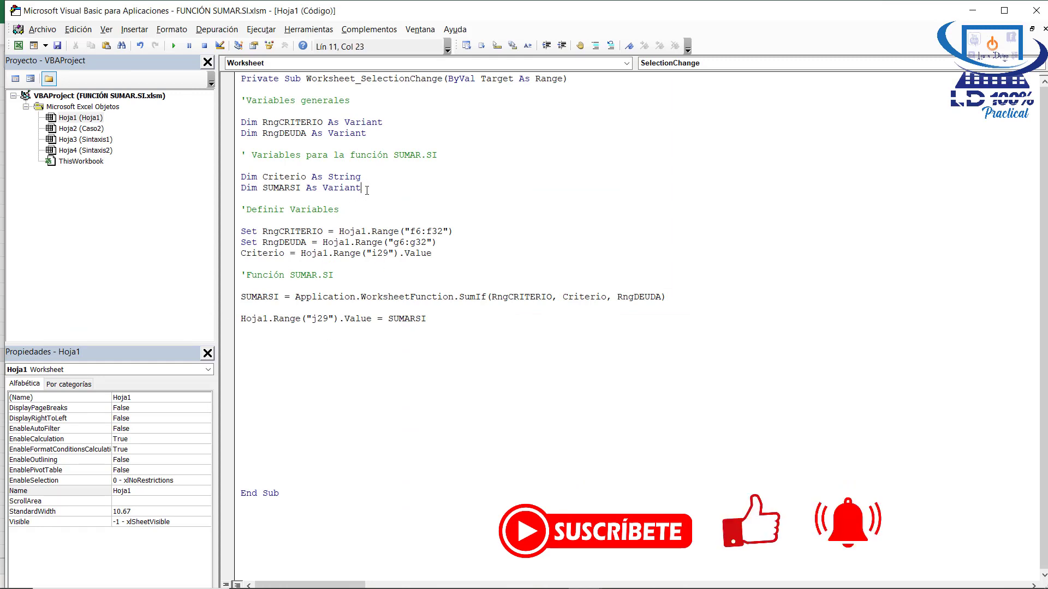
key("Return")
key("Return")
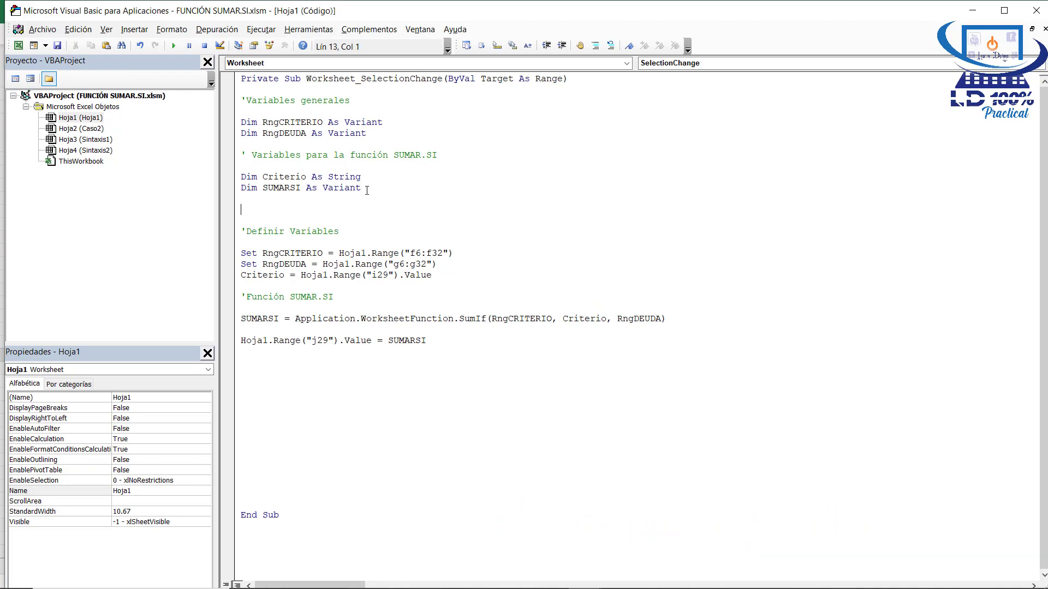
type("'Variables para la función SUMAR.SI.CONJUN")
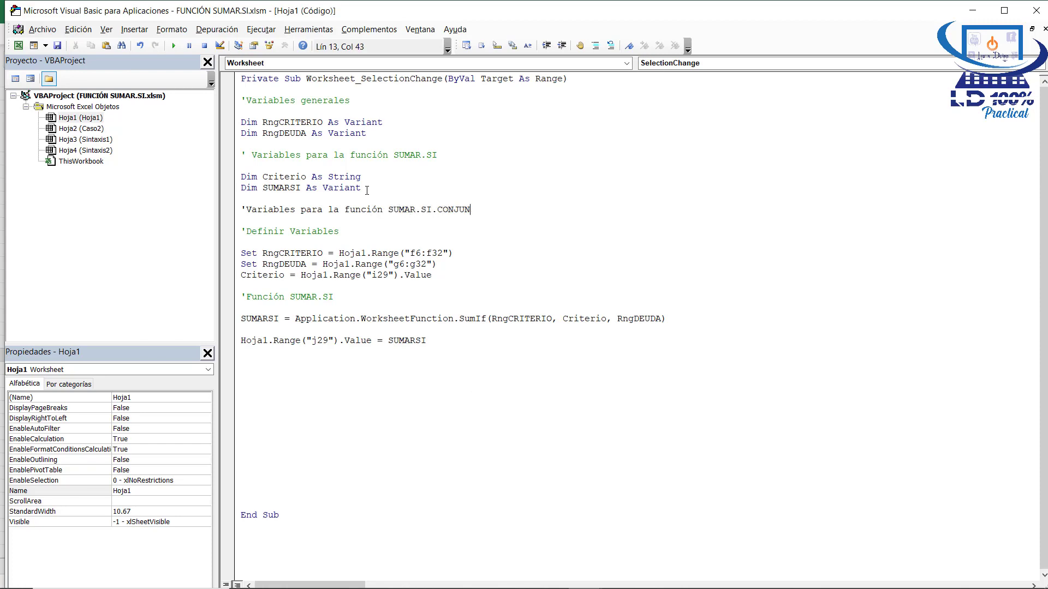
type("TO")
key("Return")
key("Return")
Step: Declare the variable CriterioSSC As String under the SUMAR.SI.CONJUNTO comment
type("D")
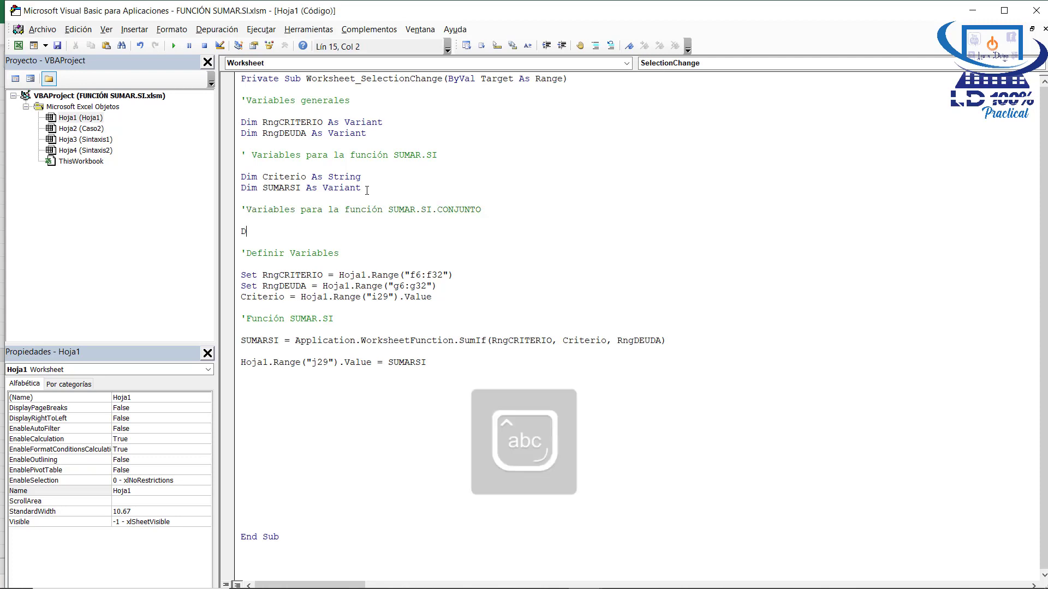
type("im ")
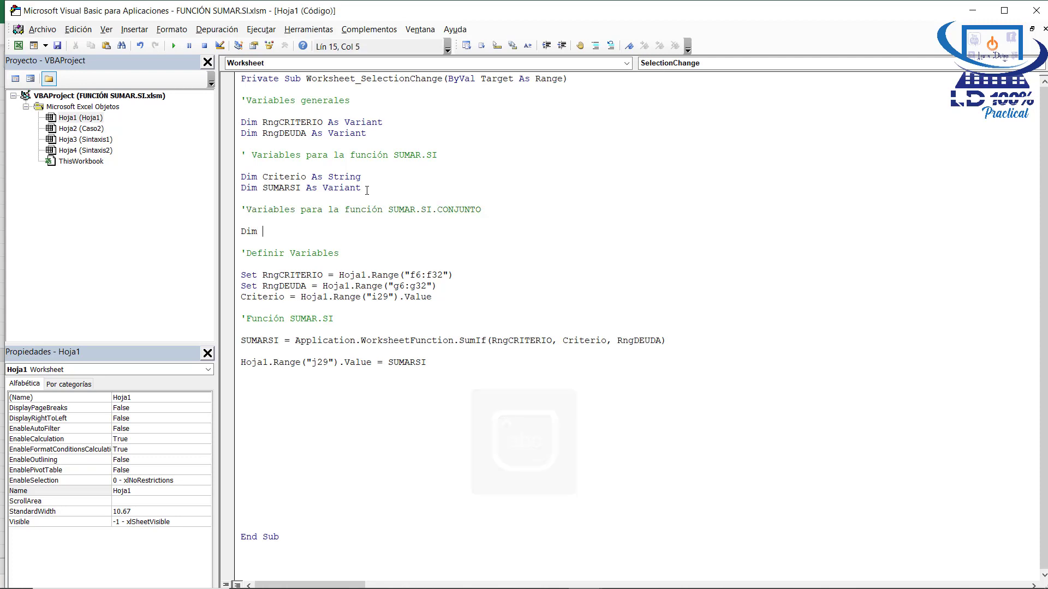
type("CriterioSSC")
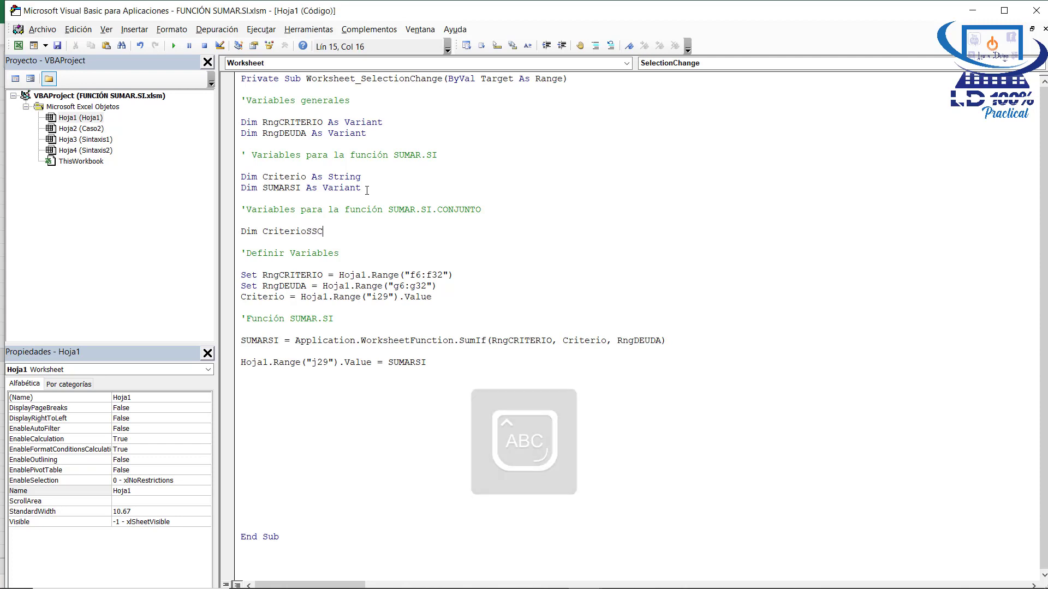
key("Caps_Lock")
type("as ")
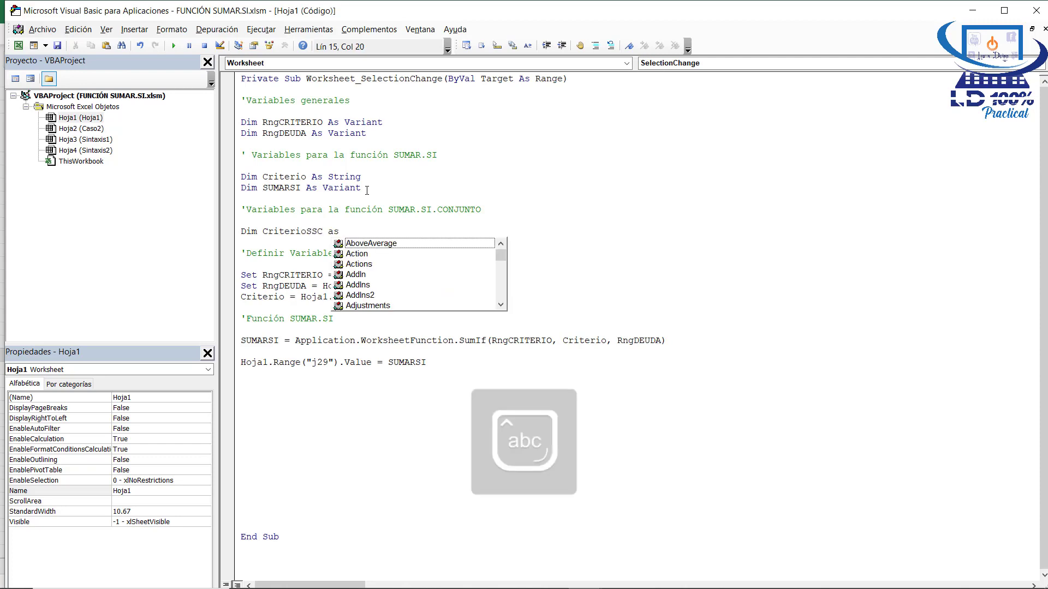
type("st")
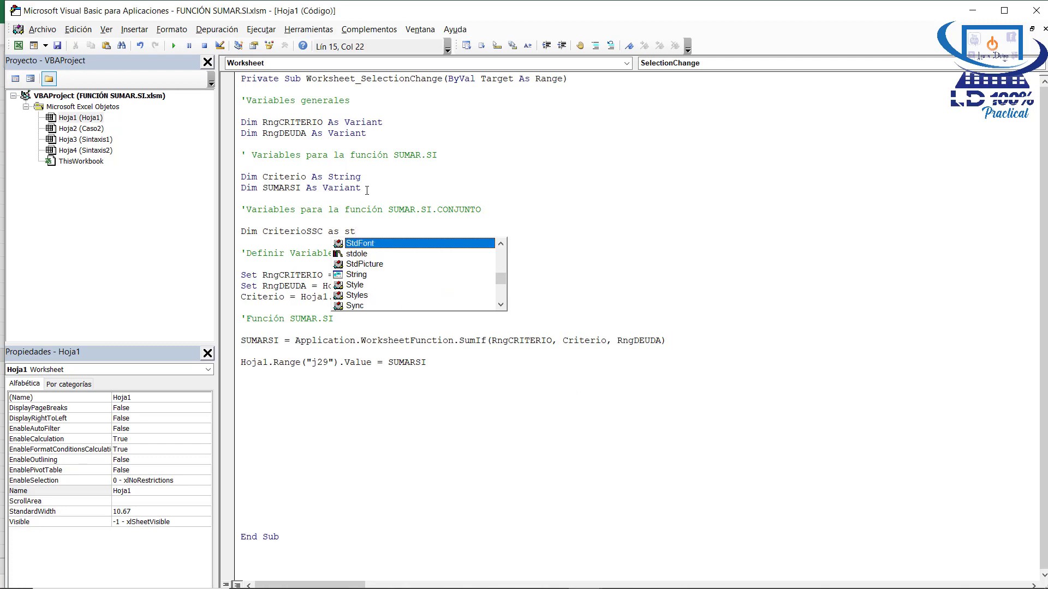
type("r")
key("Return")
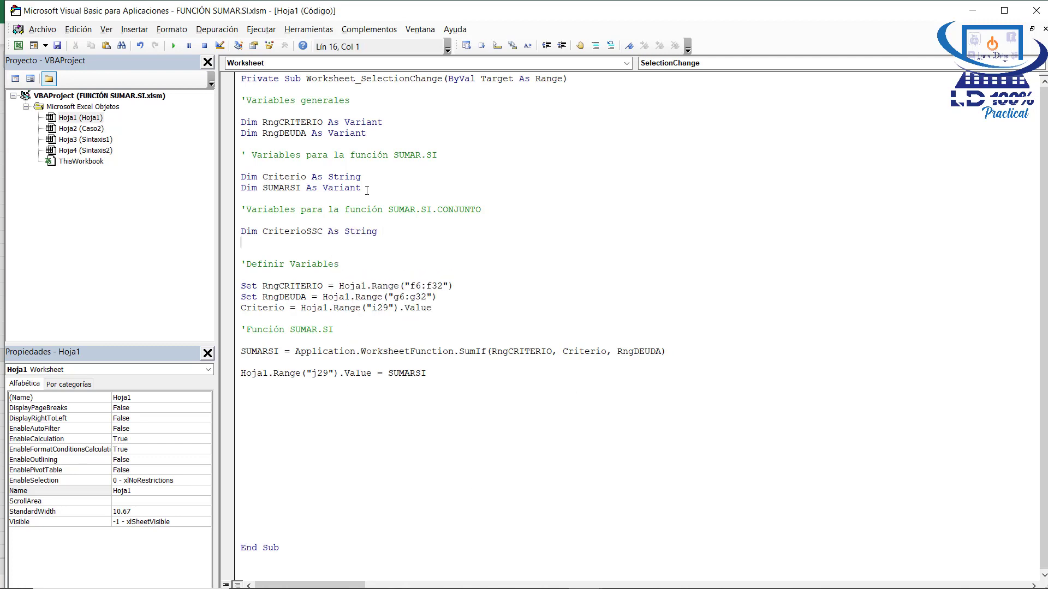
Step: Declare the variable RgnFECHA As Variant below CriterioSSC
key("Caps_Lock")
type("D")
key("Caps_Lock")
type("im Rgn")
key("Caps_Lock")
type("FECHA")
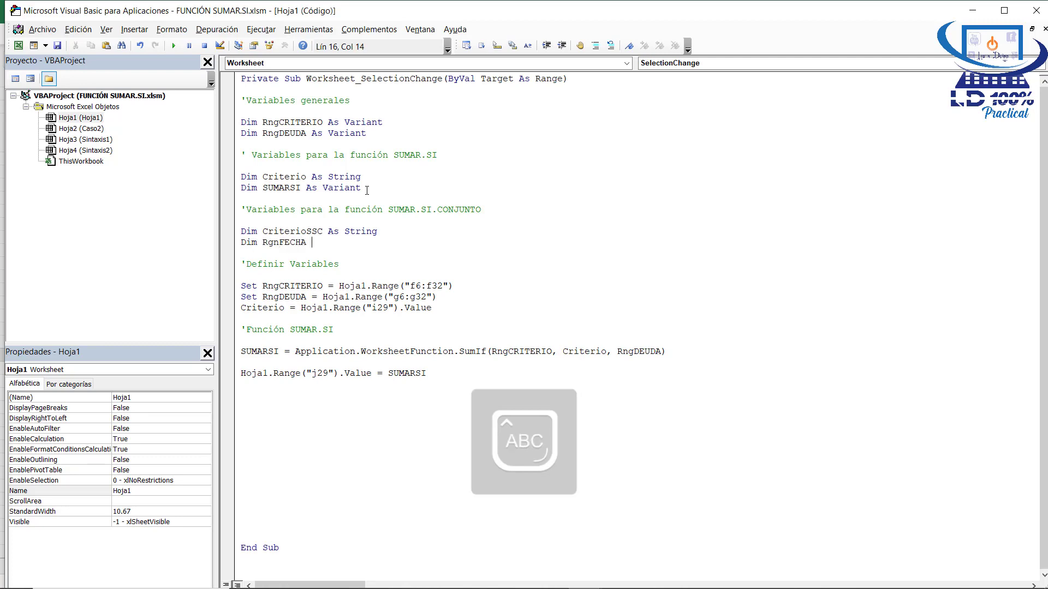
key("Caps_Lock")
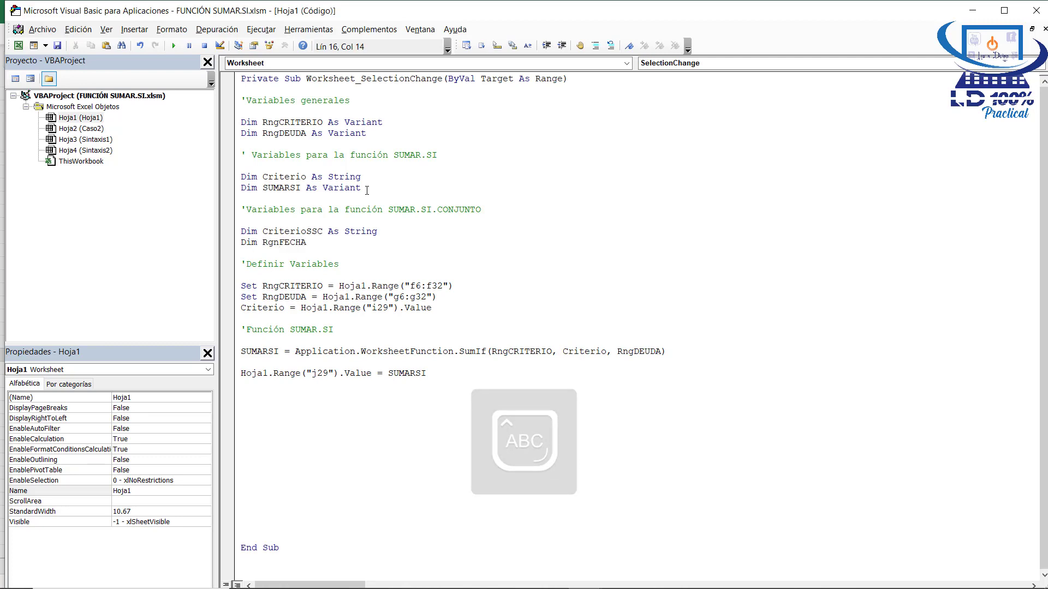
type("as var")
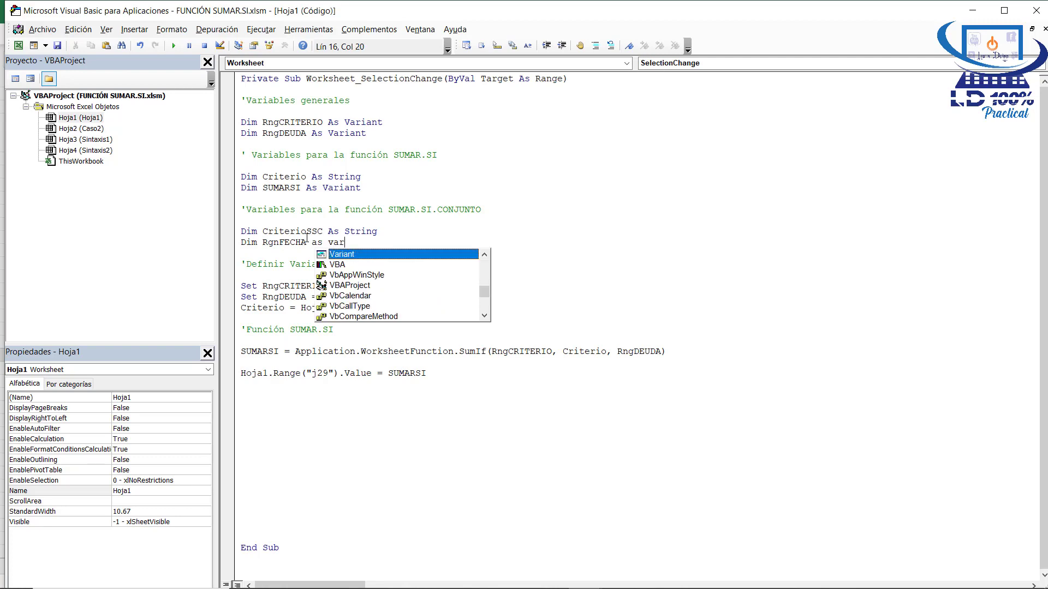
type("iant")
key("Return")
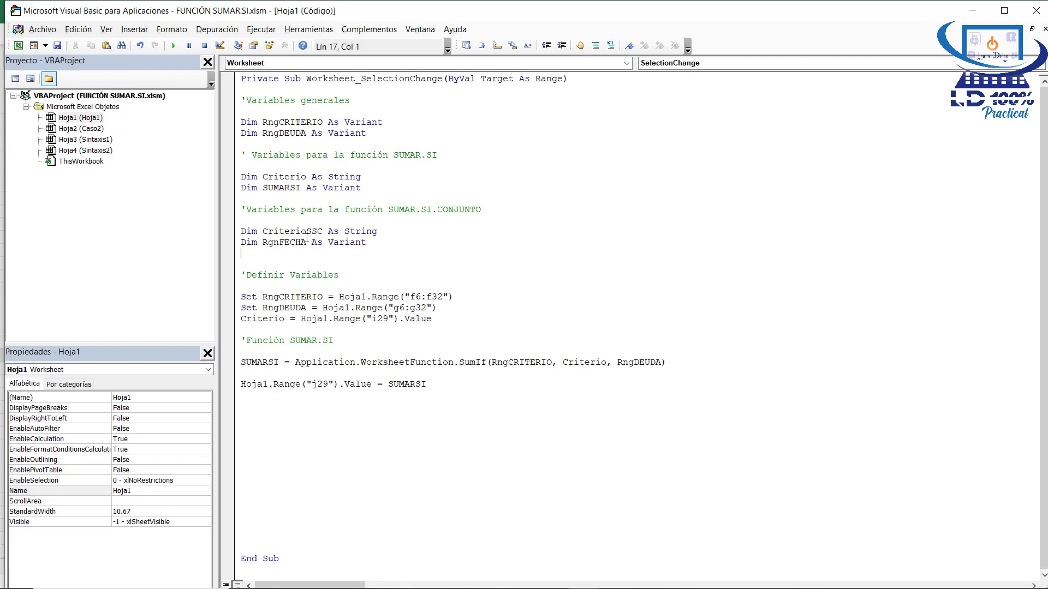
Step: Declare the variable CriterioFECHA As Date below RgnFECHA
key("Caps_Lock")
type("D")
key("Caps_Lock")
type("im")
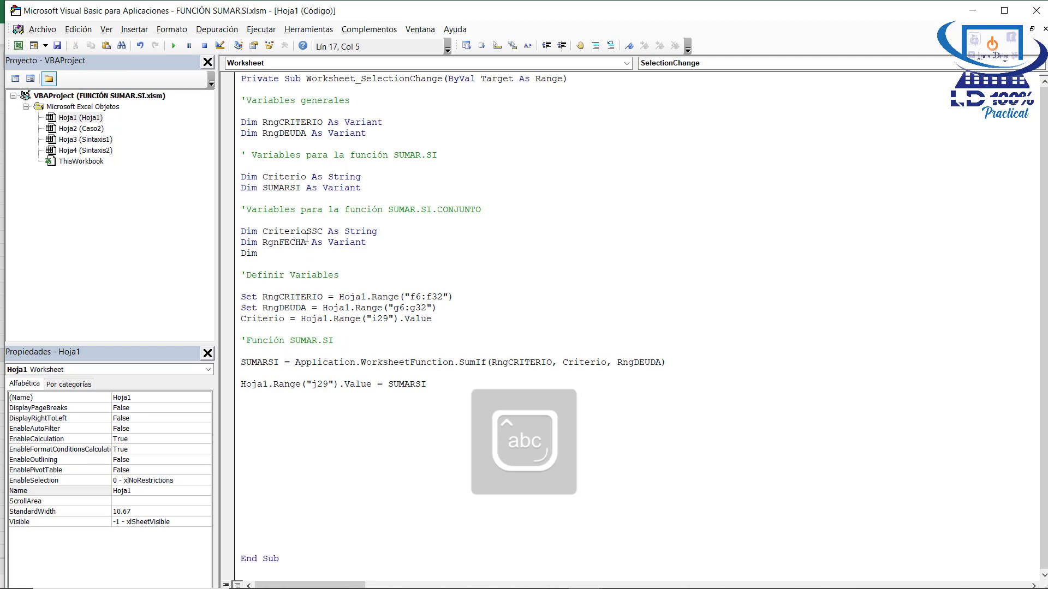
key("Caps_Lock")
type("C")
key("Caps_Lock")
type("riterio")
key("Caps_Lock")
type("FECHA")
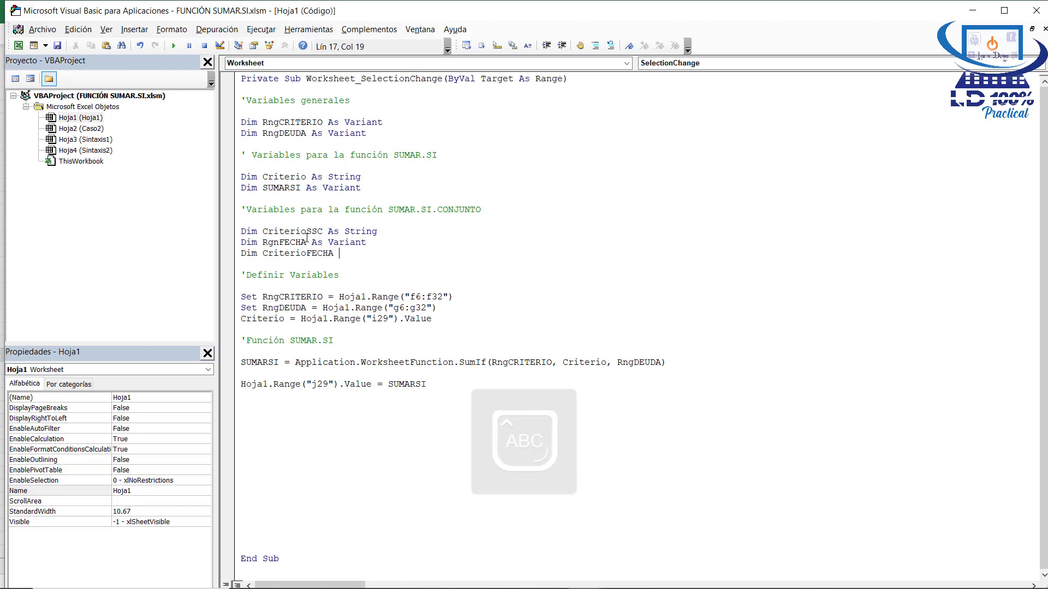
key("Caps_Lock")
type("as ")
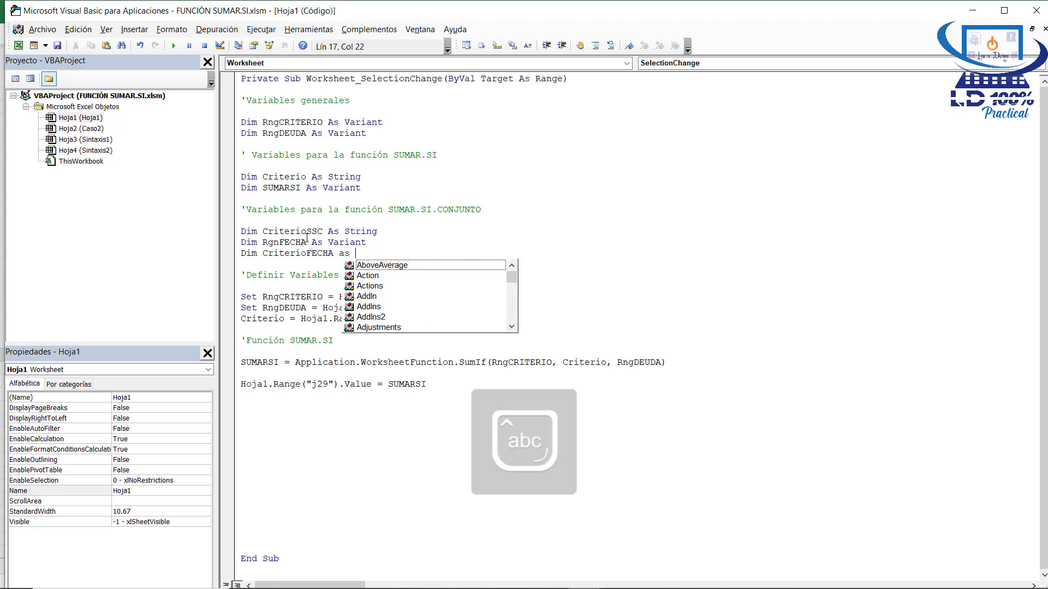
type("Date")
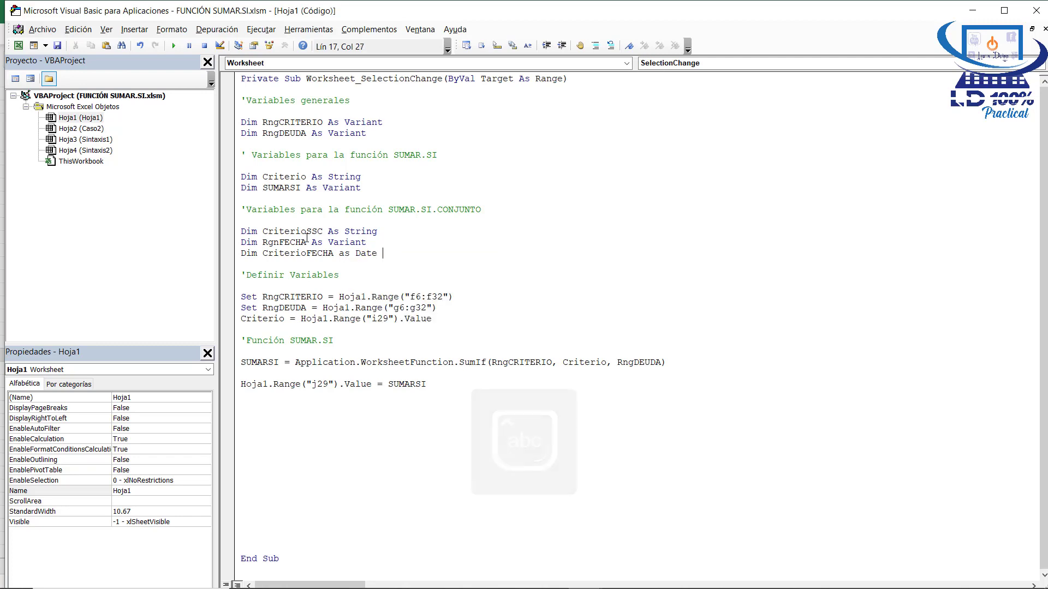
key("Return")
Step: Declare the variable SUMASC As Variant below CriterioFECHA and remove the surplus blank lines after it
left_click(378, 255)
key("Return")
key("Caps_Lock")
type("DIM")
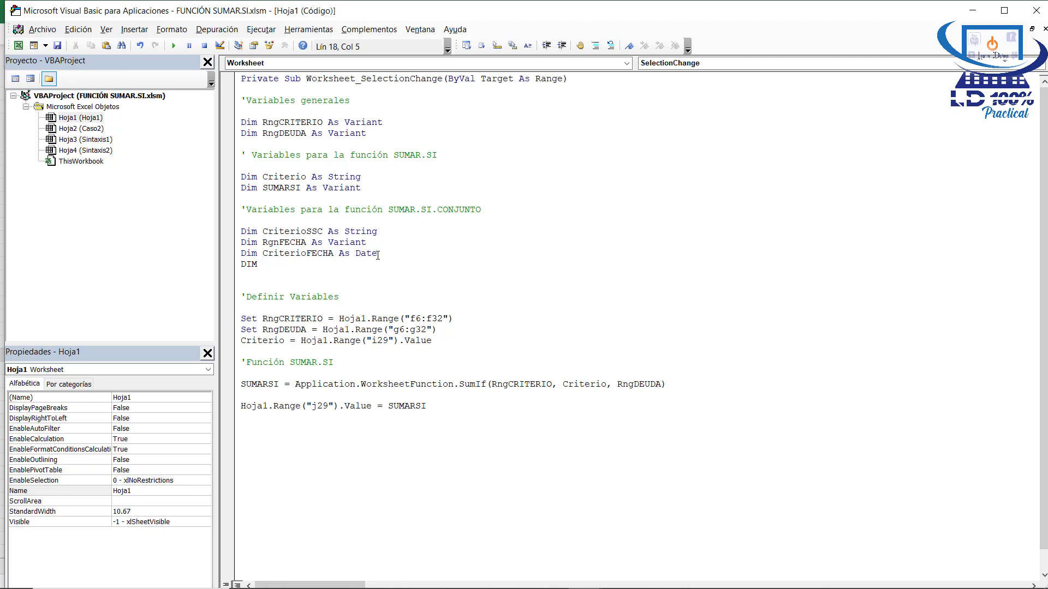
type(" SUMASC a")
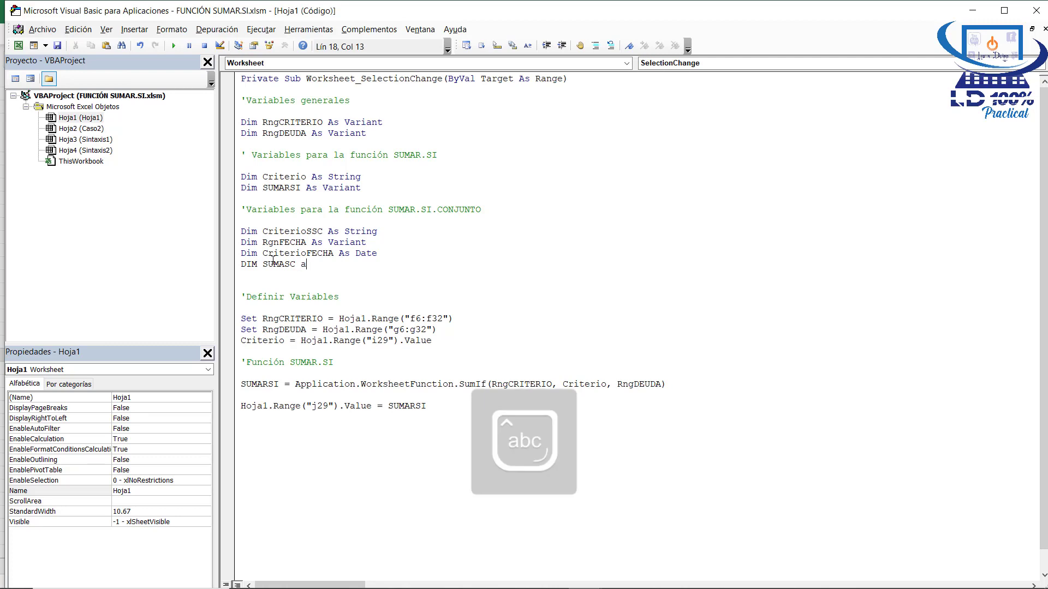
type("s var")
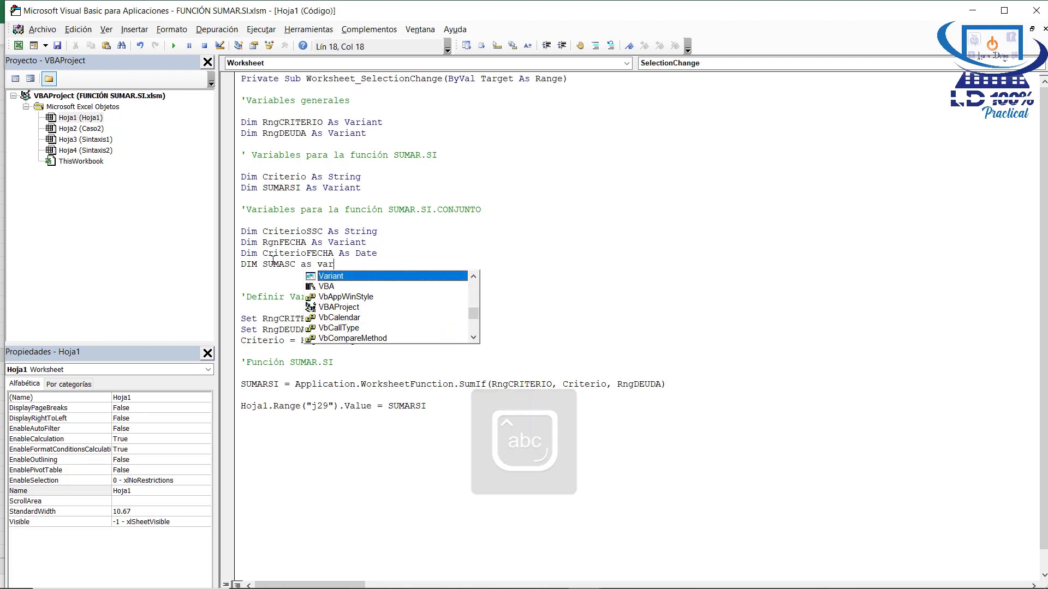
key("Return")
key("Delete")
key("Delete")
Step: Review the four variable declarations for SUMAR.SI.CONJUNTO, from CriterioSSC to SUMASC
left_click_drag(355, 264, 244, 231)
left_click(393, 269)
left_click_drag(393, 269, 241, 231)
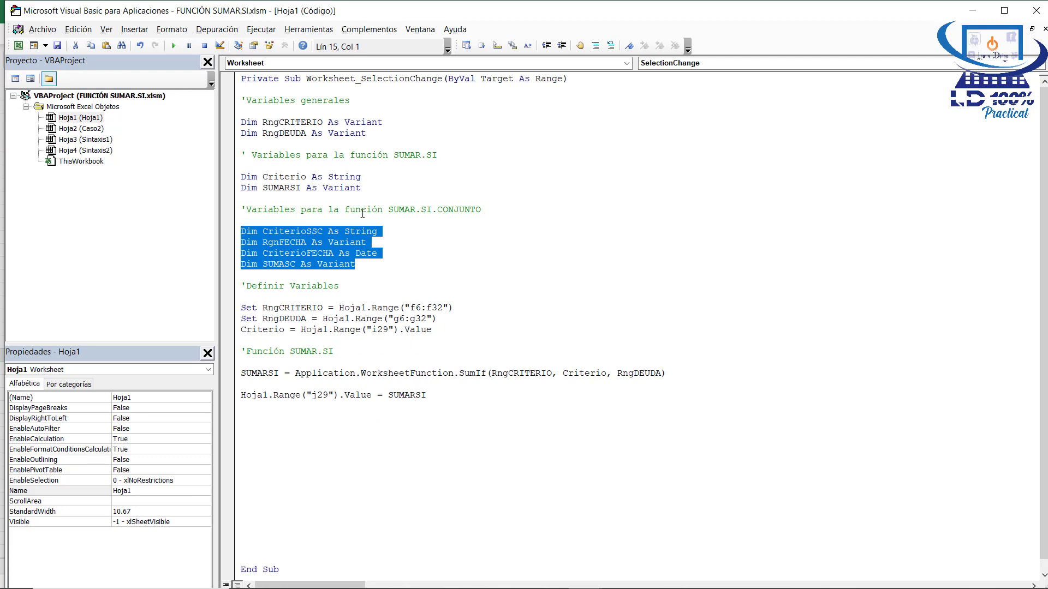
left_click(356, 278)
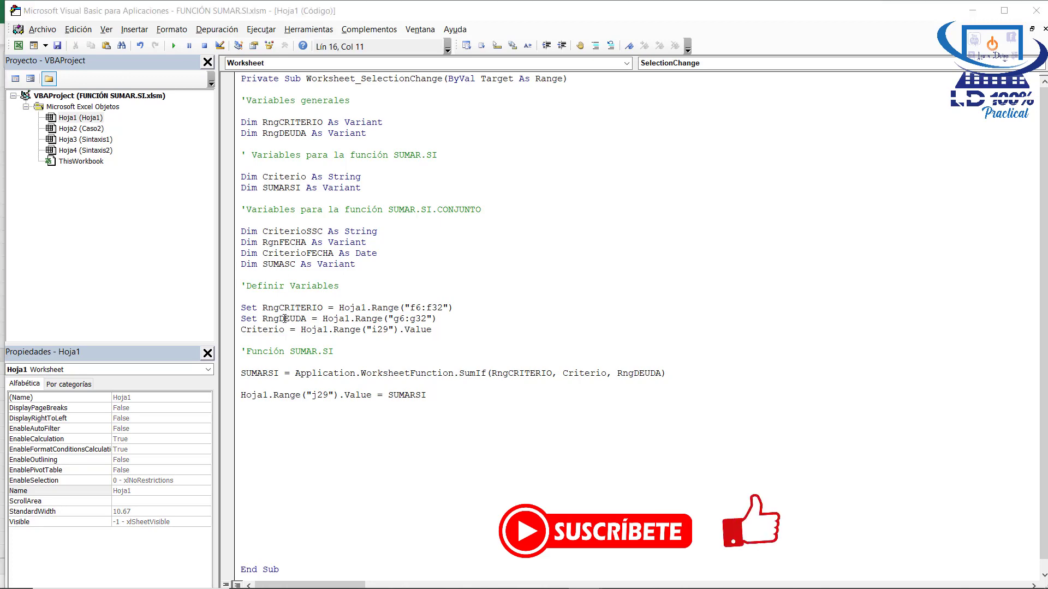
key("alt+F11")
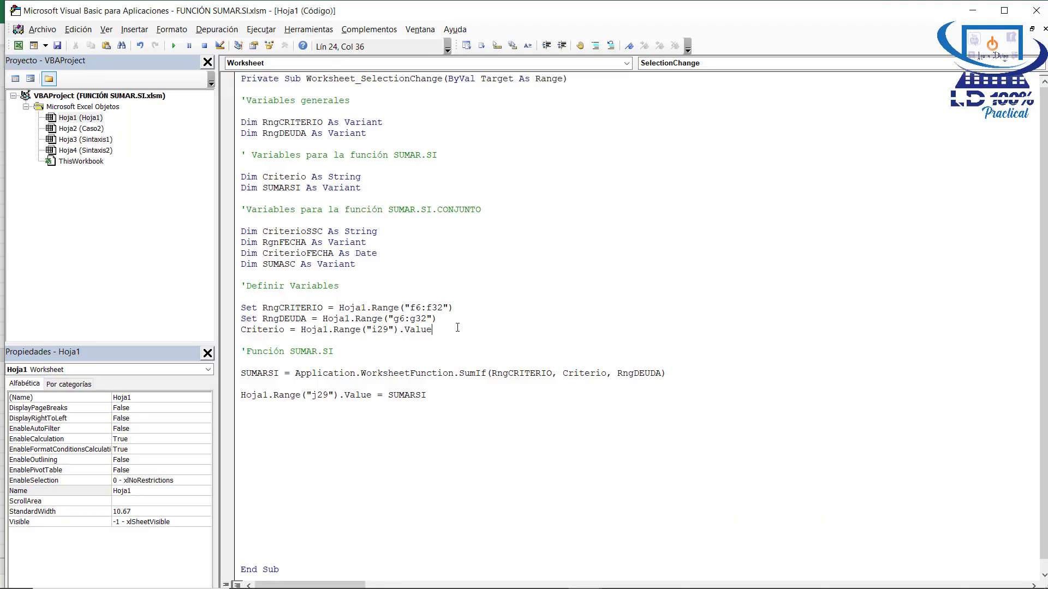
Step: Add the line Set RgnFECHA = Hoja1.Range("c6:c32") below the RngDEUDA definition
double_click(293, 244)
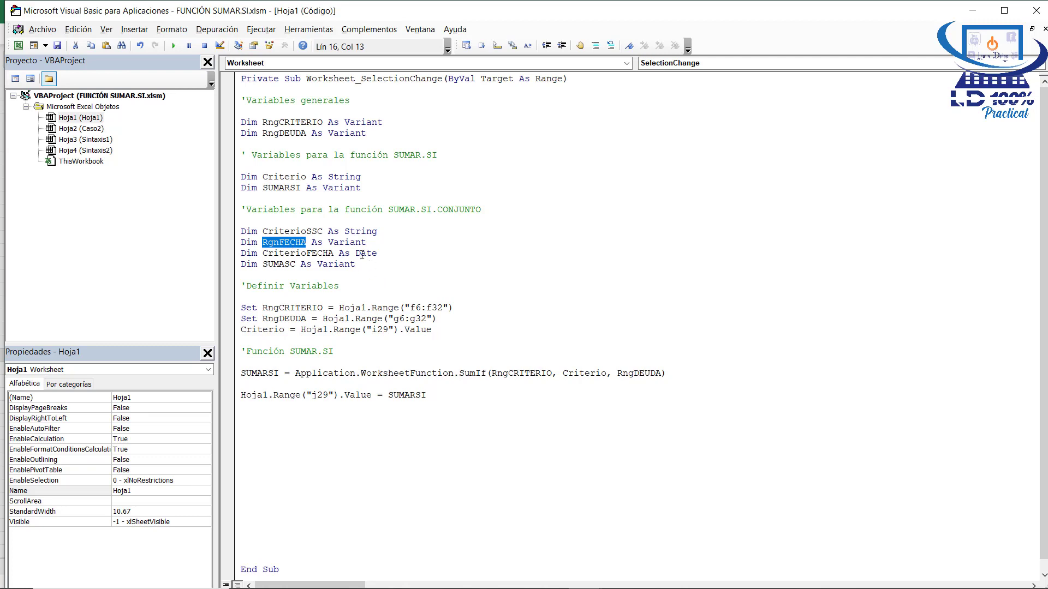
left_click(440, 318)
key("Return")
type("set RgnFECHA")
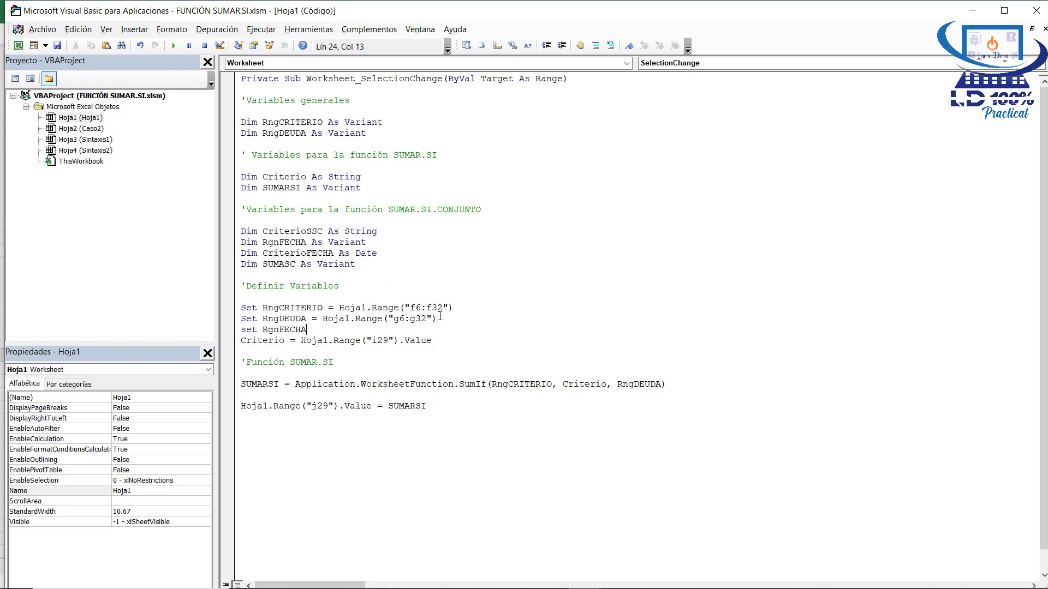
type(" = hoja1.ra")
key("Tab")
type("(\"c6")
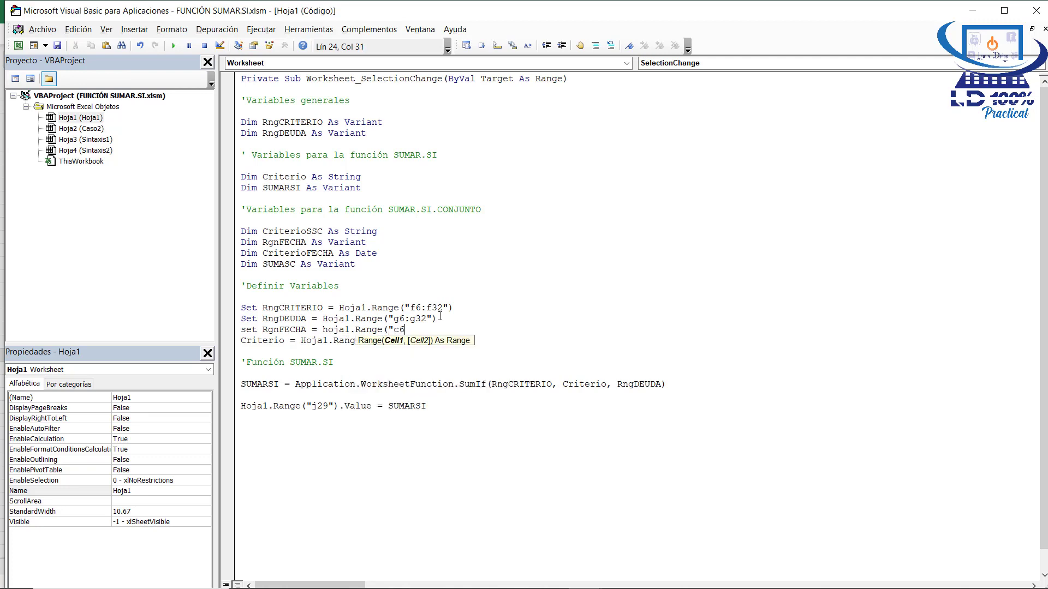
type(":c32\")")
Step: Assign CriterioFECHA = Hoja1.Range("j19").Value below the Criterio line, checking the deadline date cell on the sheet
double_click(315, 254)
key("ctrl+c")
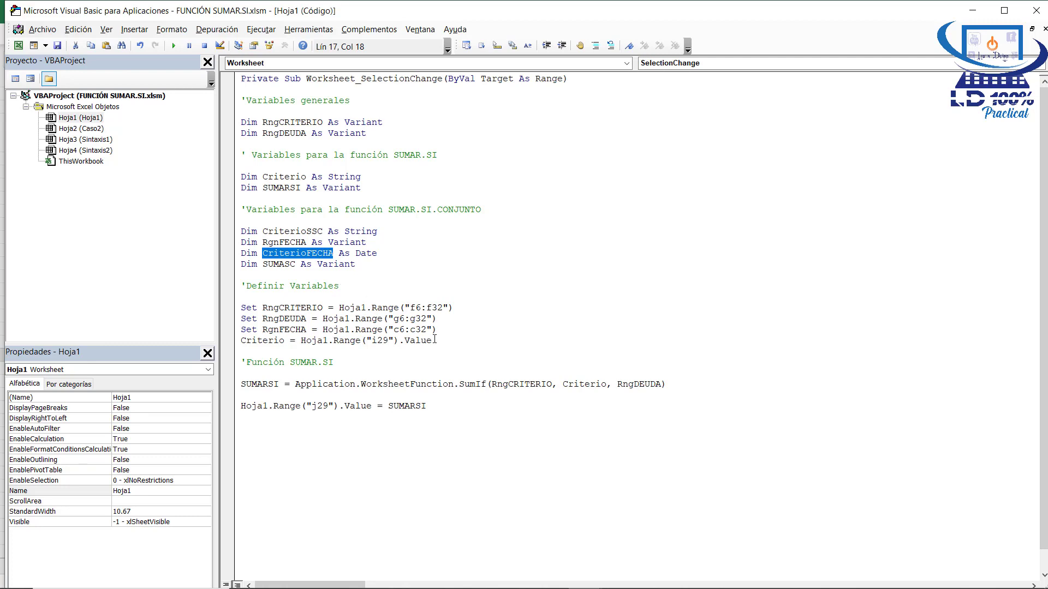
left_click(448, 336)
key("Return")
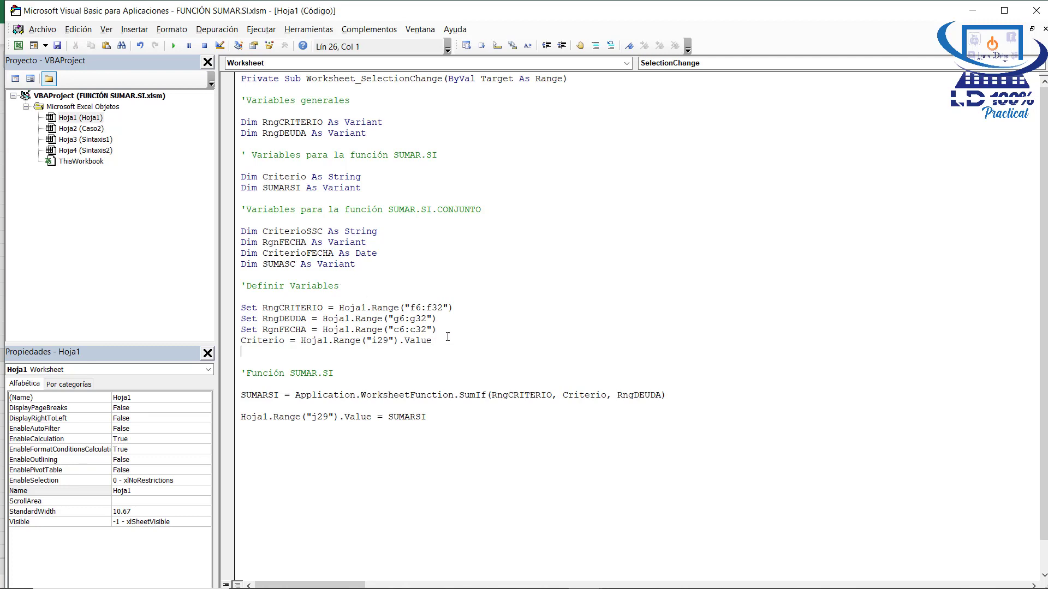
key("ctrl+v")
key("alt+F11")
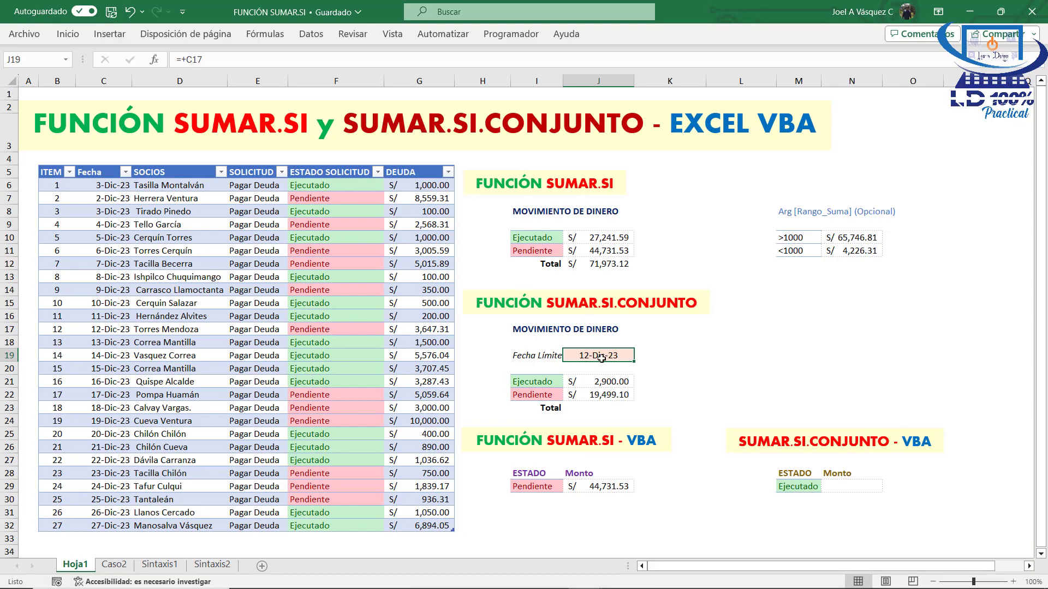
key("alt+F11")
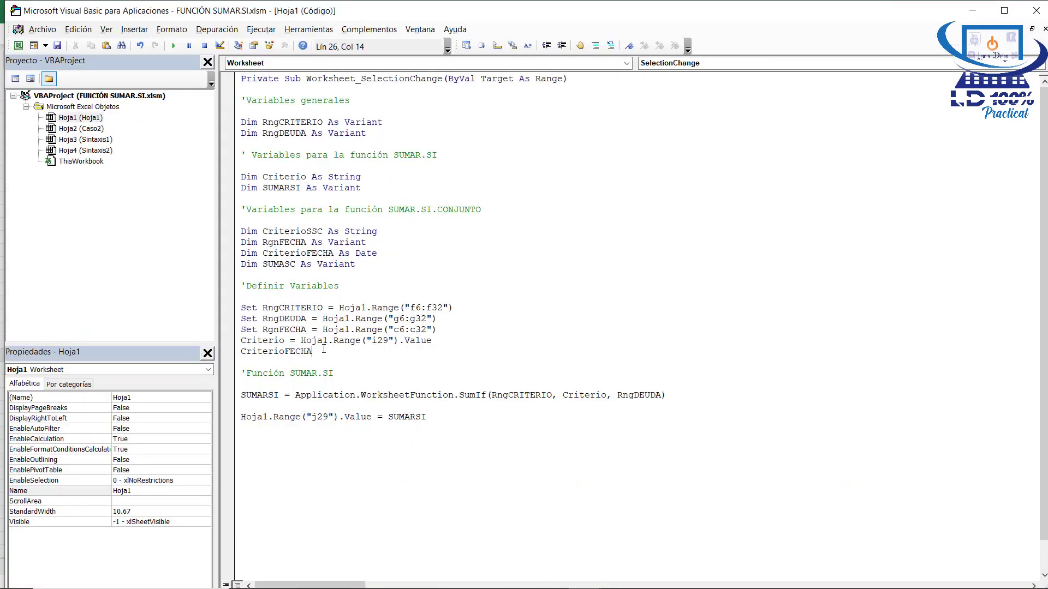
type("= hoja1.Range(\"j19\").v")
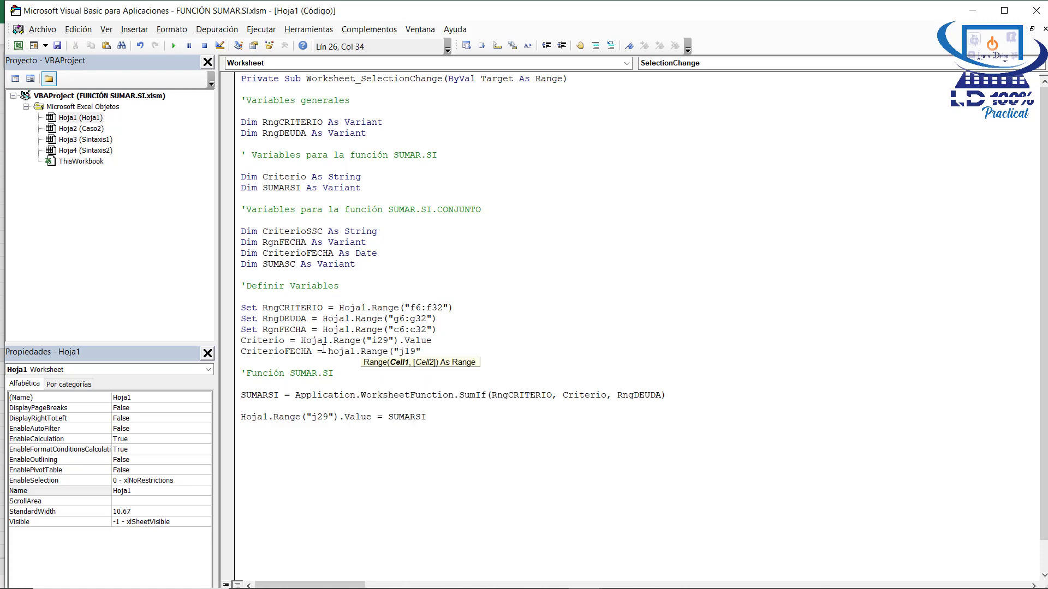
type("a")
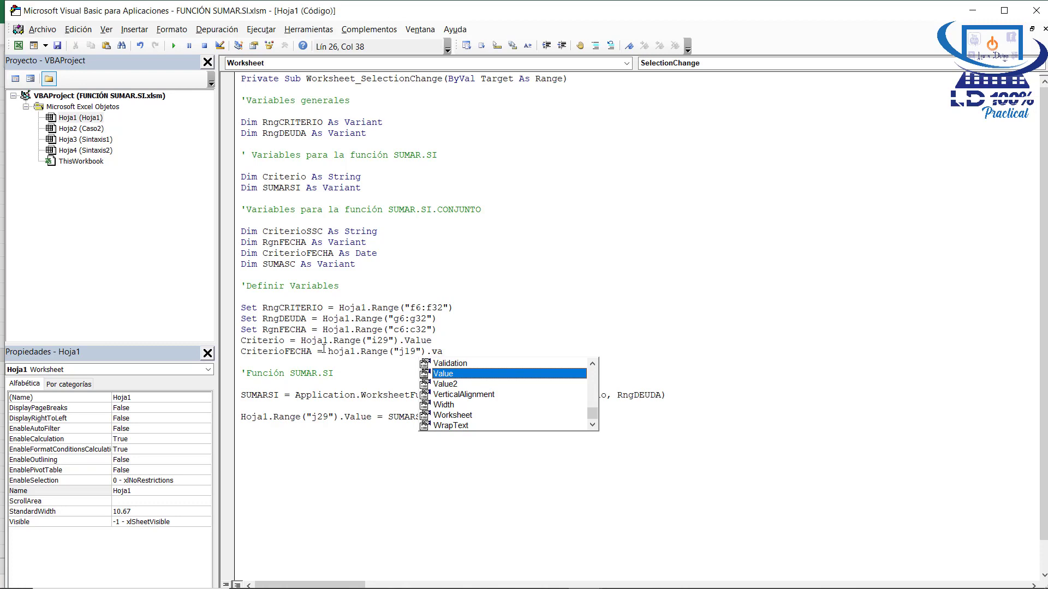
key("Tab")
key("Return")
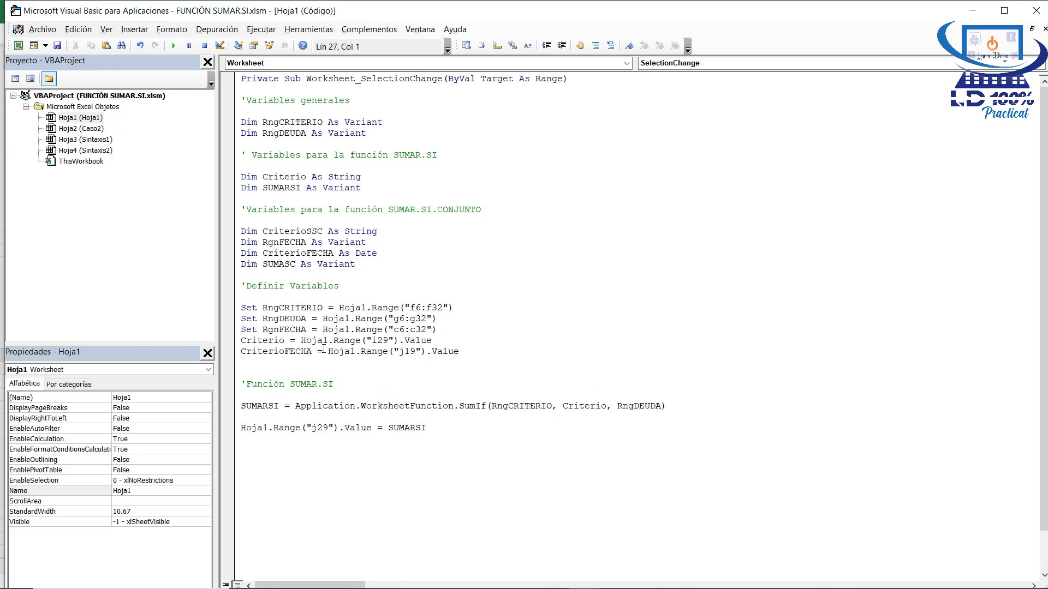
Step: Assign CriterioSSC = Hoja1.Range("m29").Value below the CriterioFECHA line
double_click(294, 234)
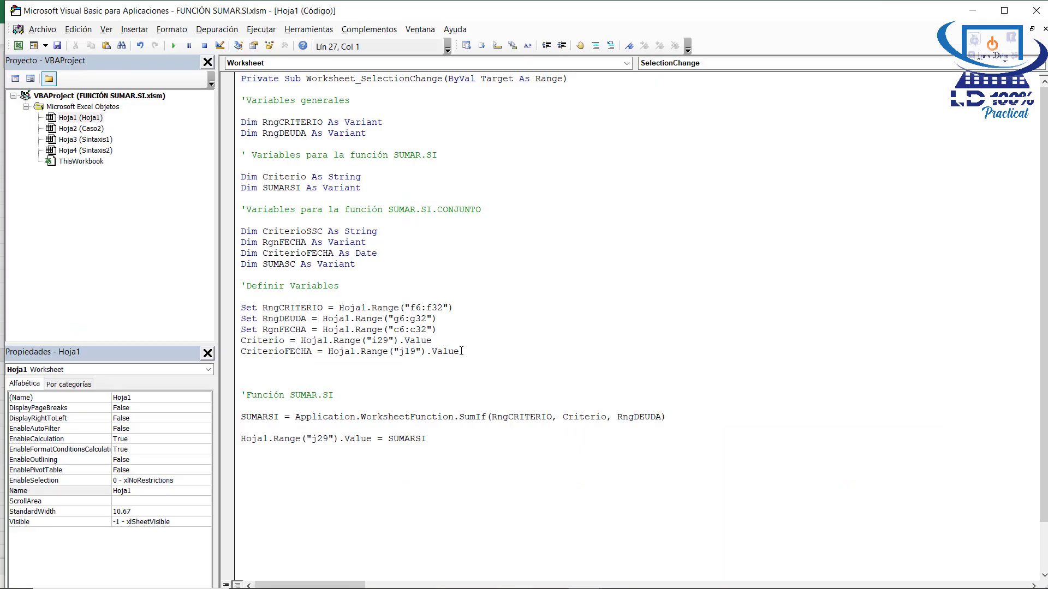
type("CriterioSSC")
type("= hoja1.ran")
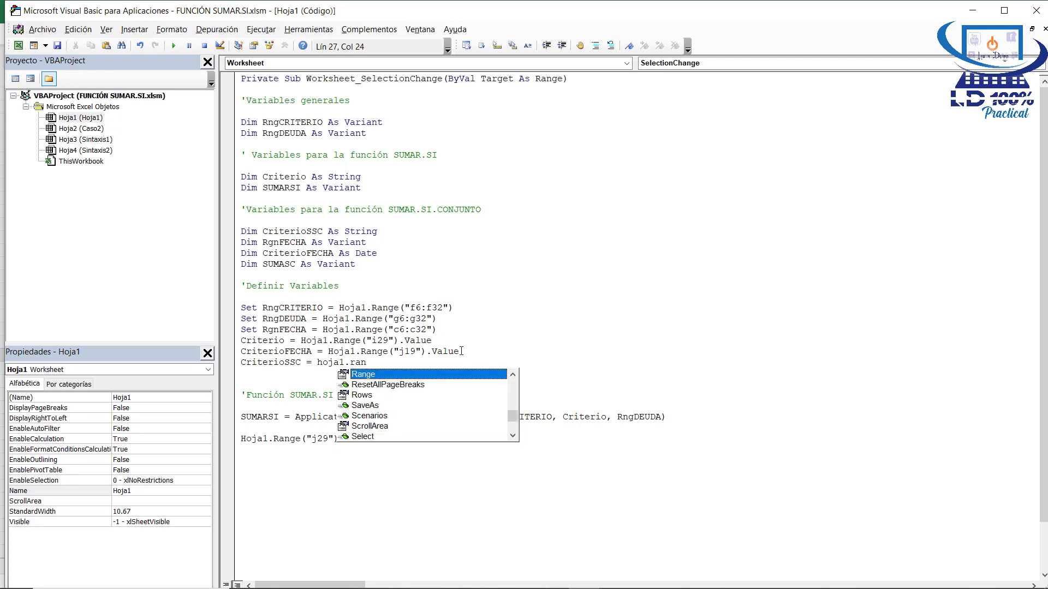
key("Tab")
type("(")
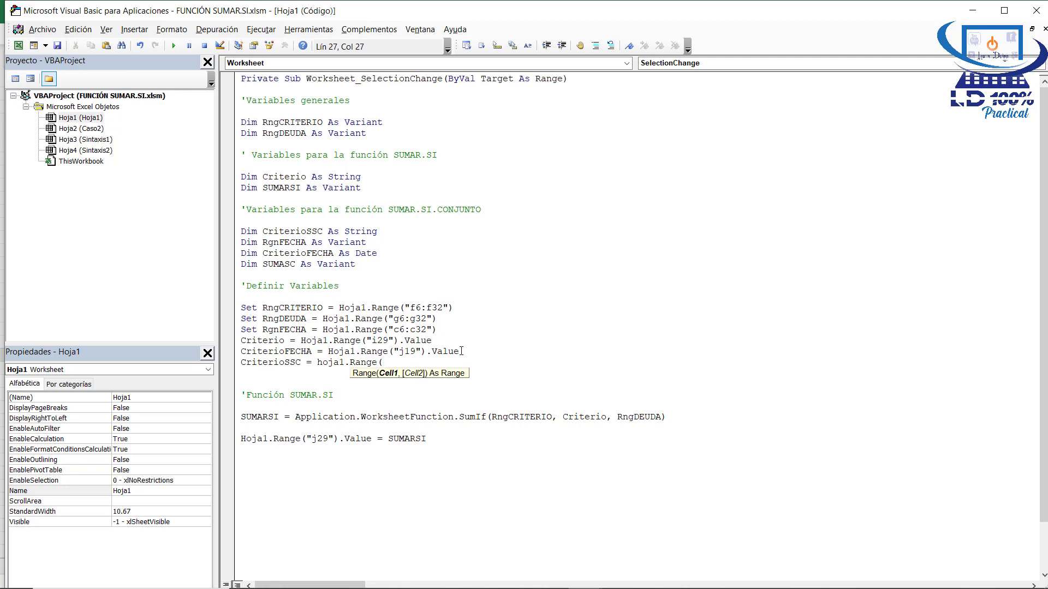
type("\"m29\")")
key("BackSpace")
type("\").va")
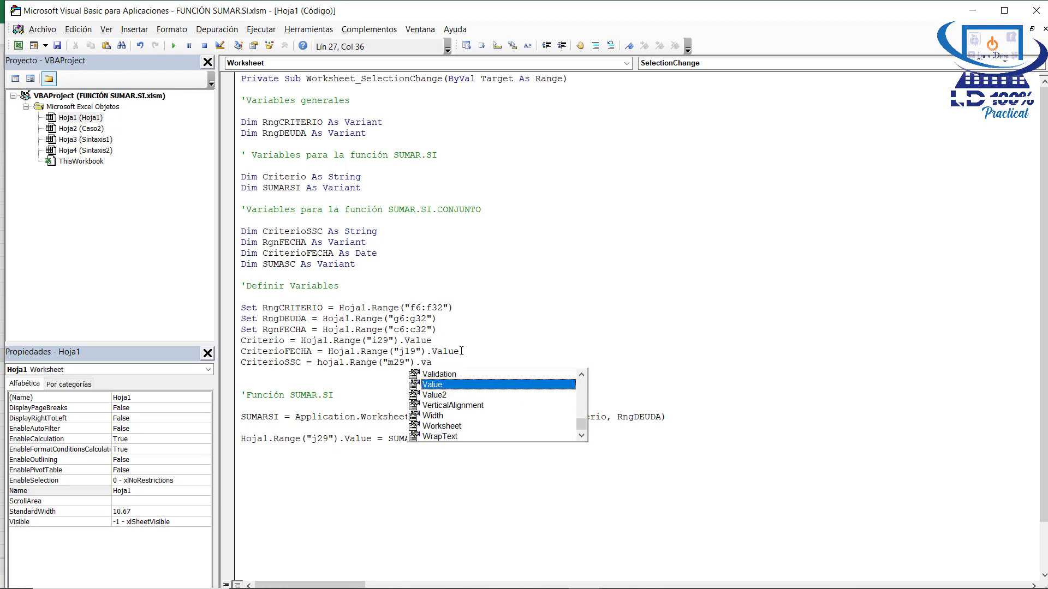
key("Return")
left_click_drag(452, 363, 239, 352)
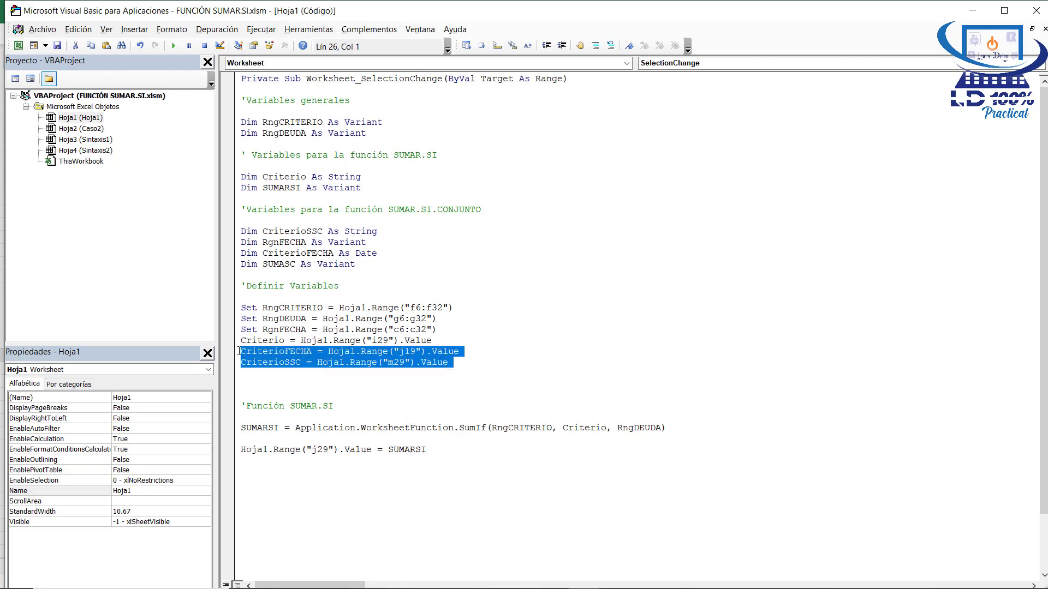
left_click(301, 329)
Step: Copy the 'Función SUMAR.SI comment below the J29 output line and extend it to 'Función SUMAR.SI.CONJUNTO
left_click(341, 384)
left_click_drag(242, 395, 268, 406)
left_click_drag(334, 406, 241, 406)
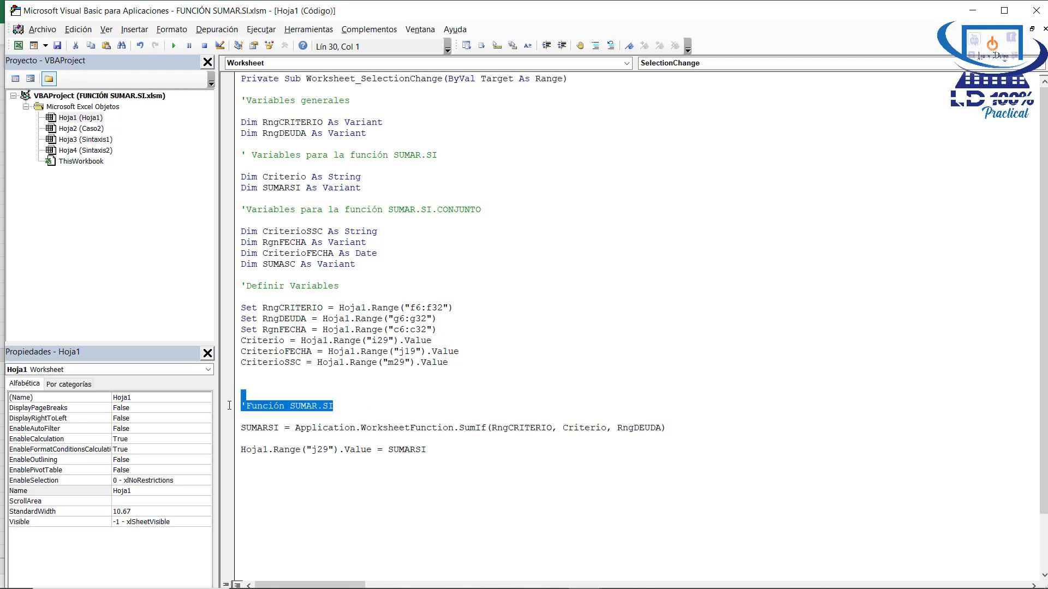
key("ctrl+c")
left_click(255, 487)
key("ctrl+v")
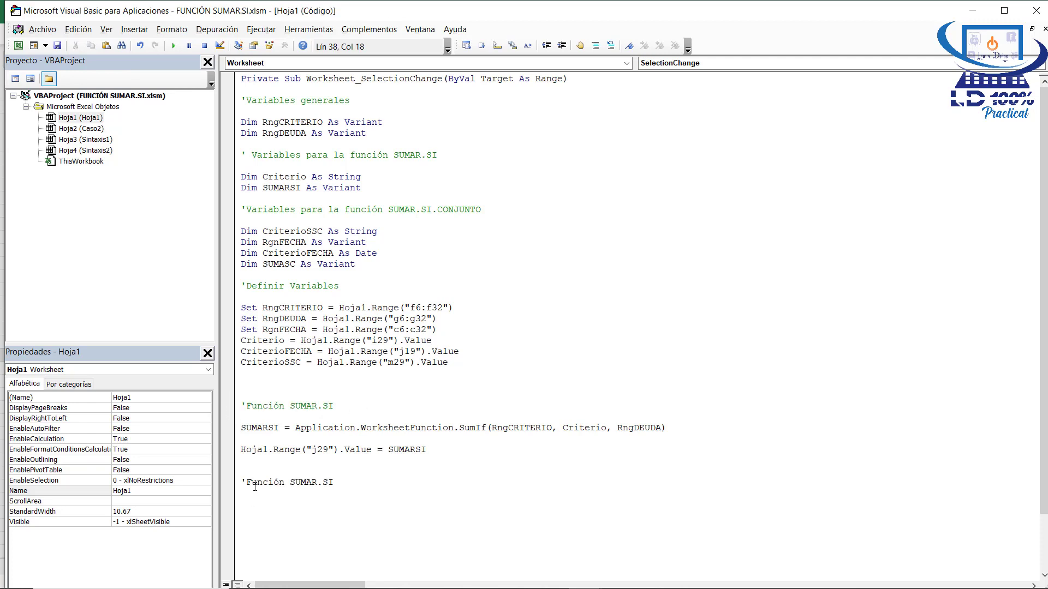
type(".CONJUNTO")
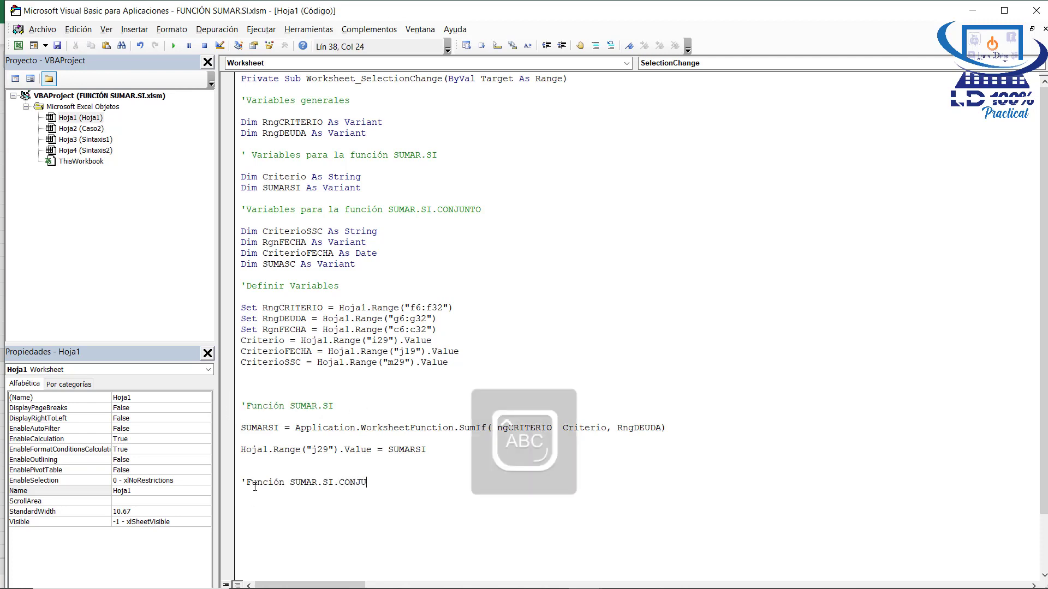
key("Return")
key("Return")
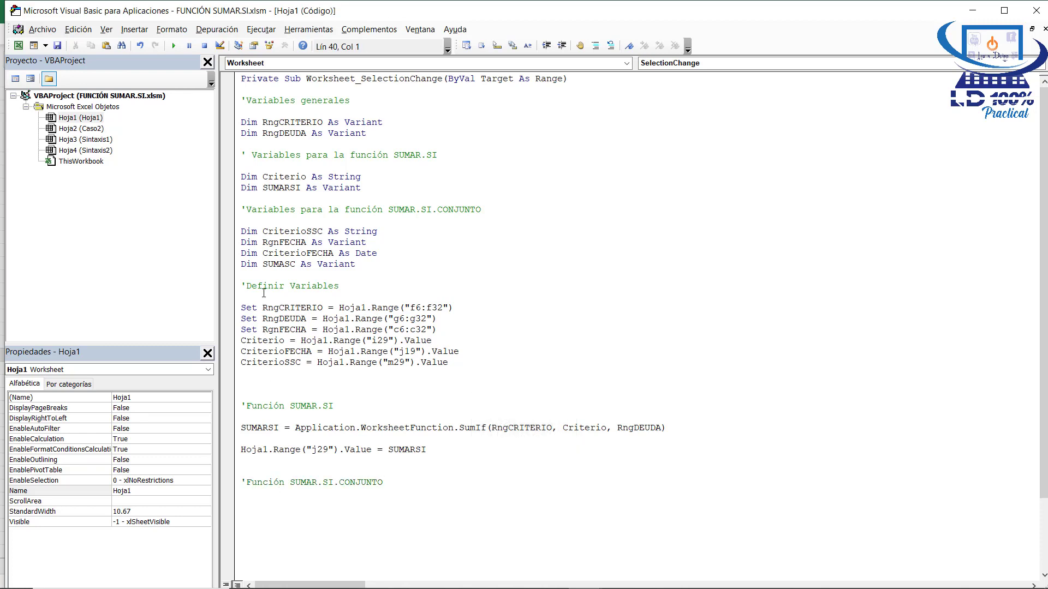
Step: Start the SUMASC assignment under the SUMAR.SI.CONJUNTO comment with application.WorksheetFunction
double_click(280, 264)
left_click(263, 505)
key("ctrl+v")
type("= ")
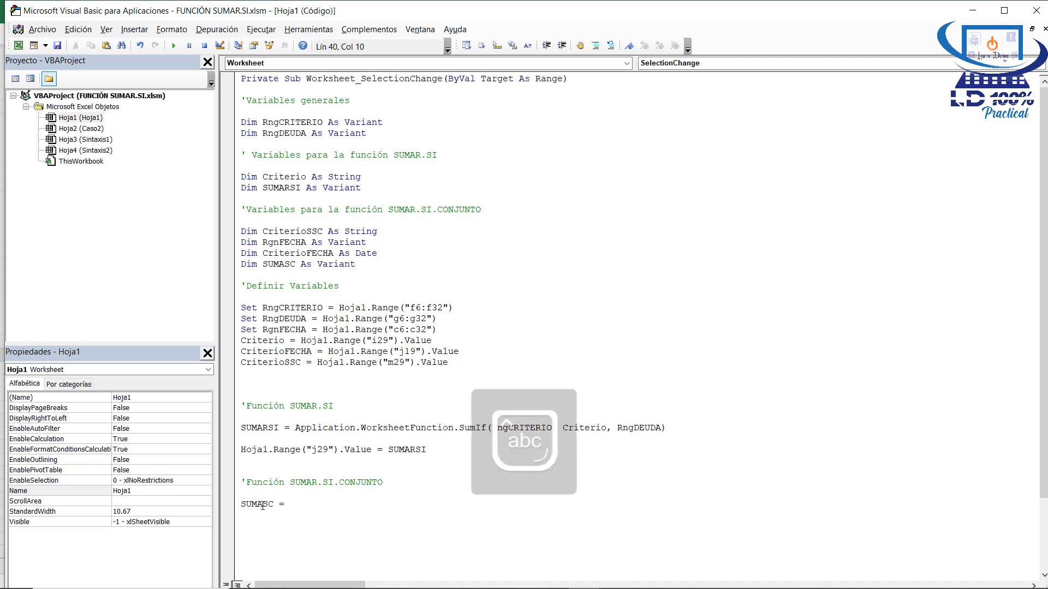
type("applic")
type("taion.")
key("BackSpace")
key("BackSpace")
key("BackSpace")
key("BackSpace")
key("BackSpace")
key("BackSpace")
type("ation.wor")
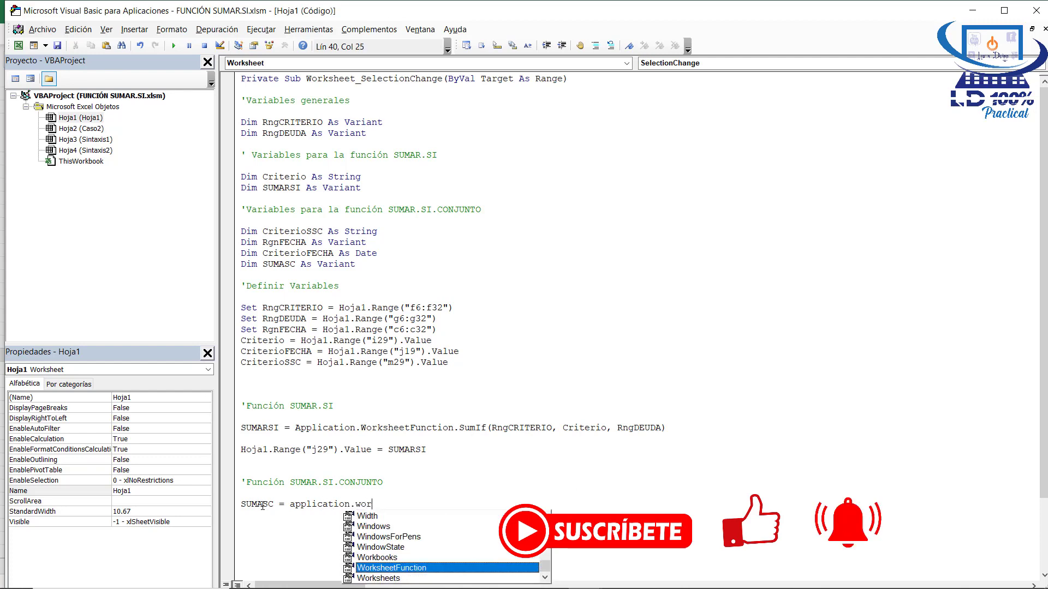
key("Tab")
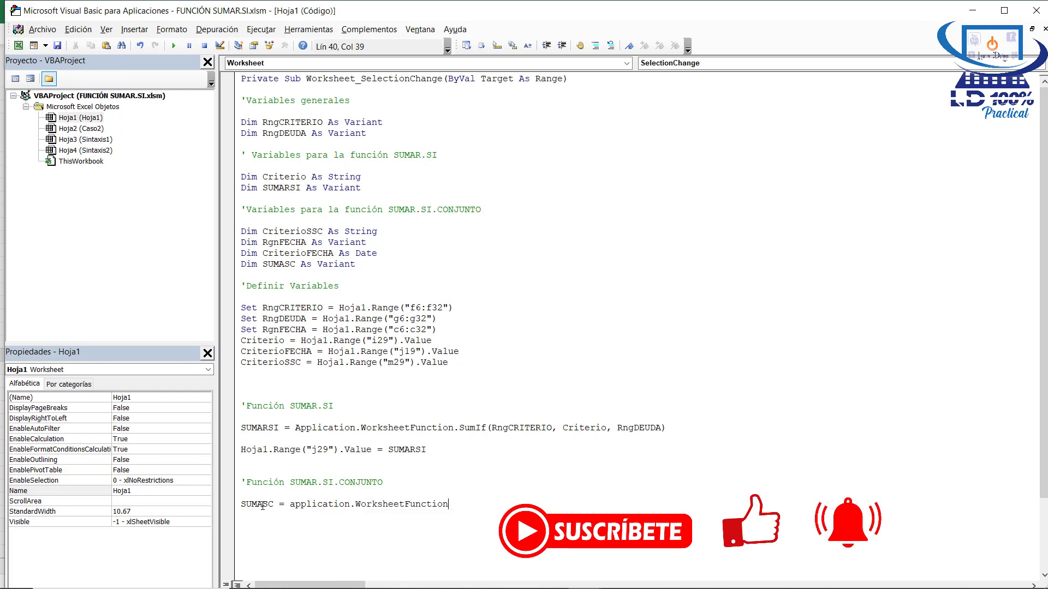
Step: Call the SumIfs function in the SUMASC assignment and open its argument list
type(".")
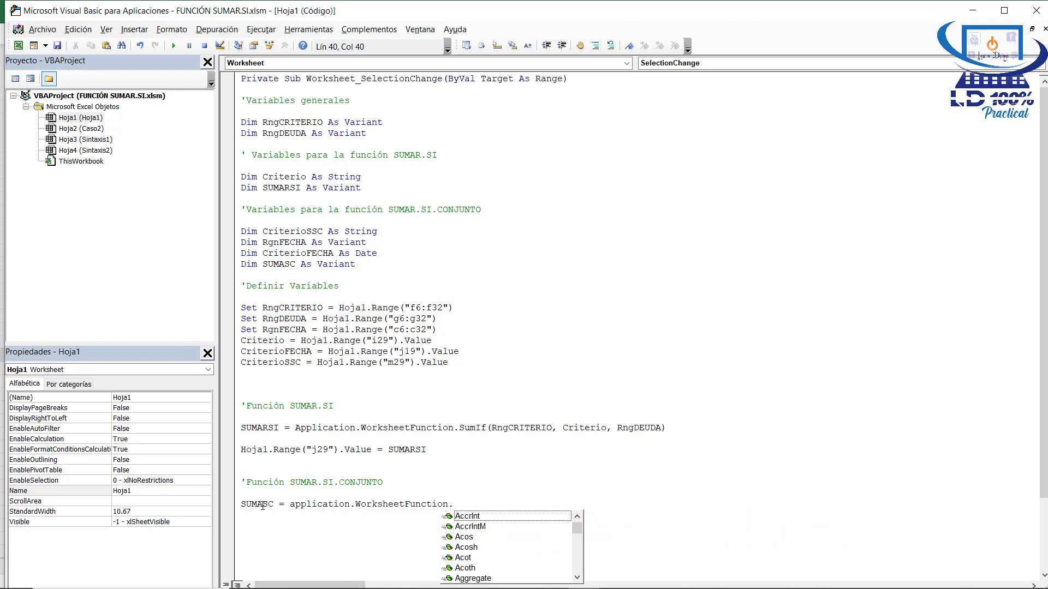
type("sum")
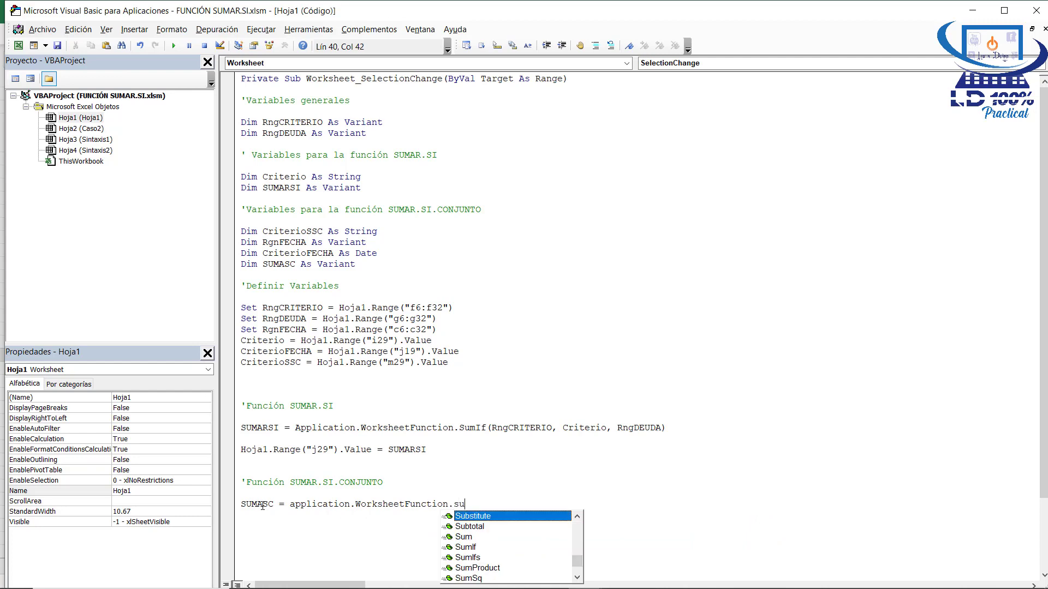
key("Down")
key("Down")
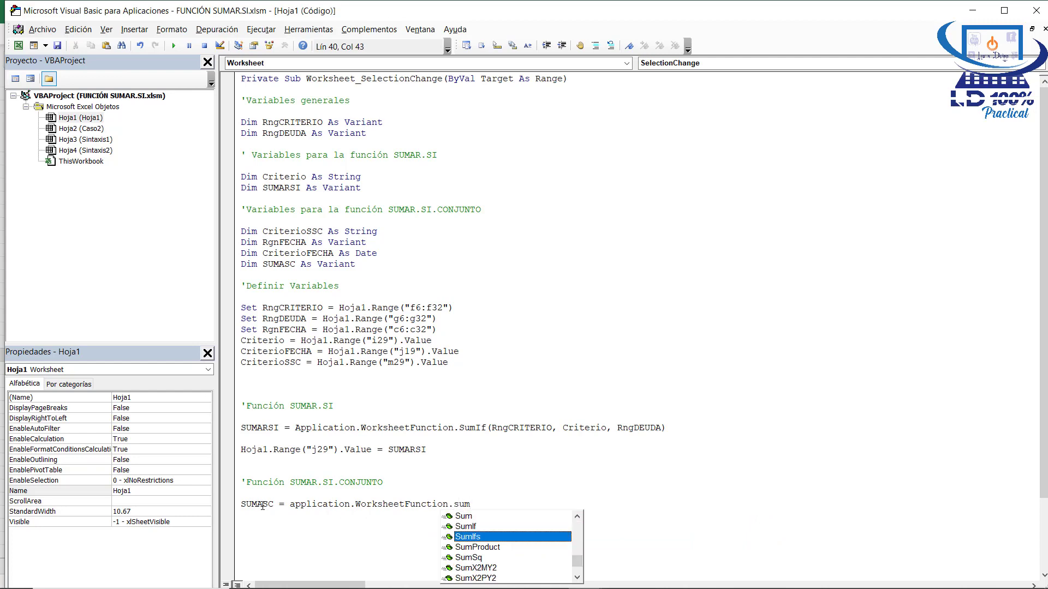
key("Tab")
type("(")
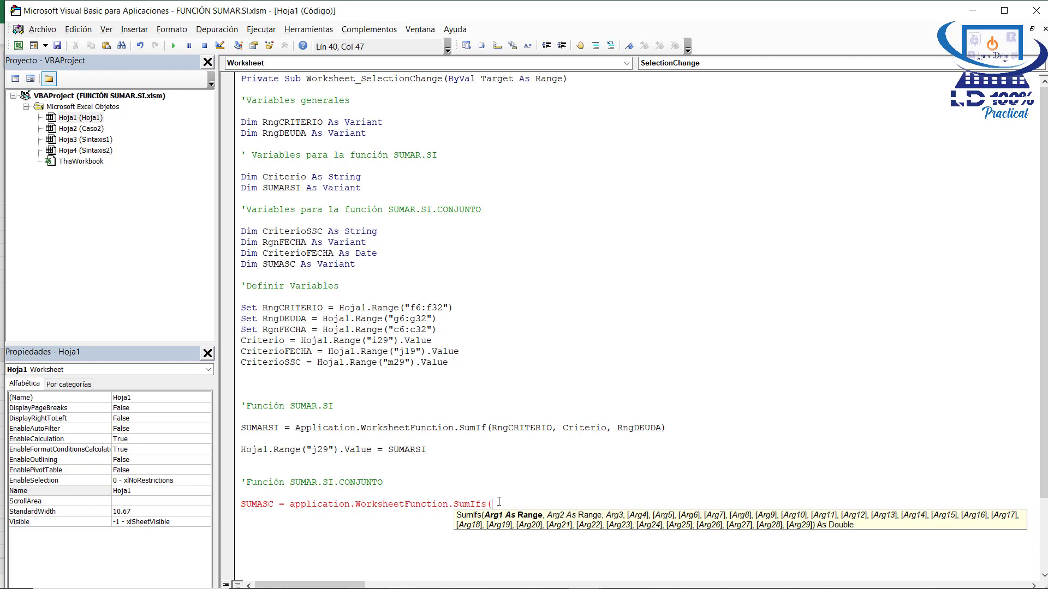
Step: Enter rngDeuda, rngcriterio and Criteriossc as the first three SumIfs arguments
type("rngDeuda,")
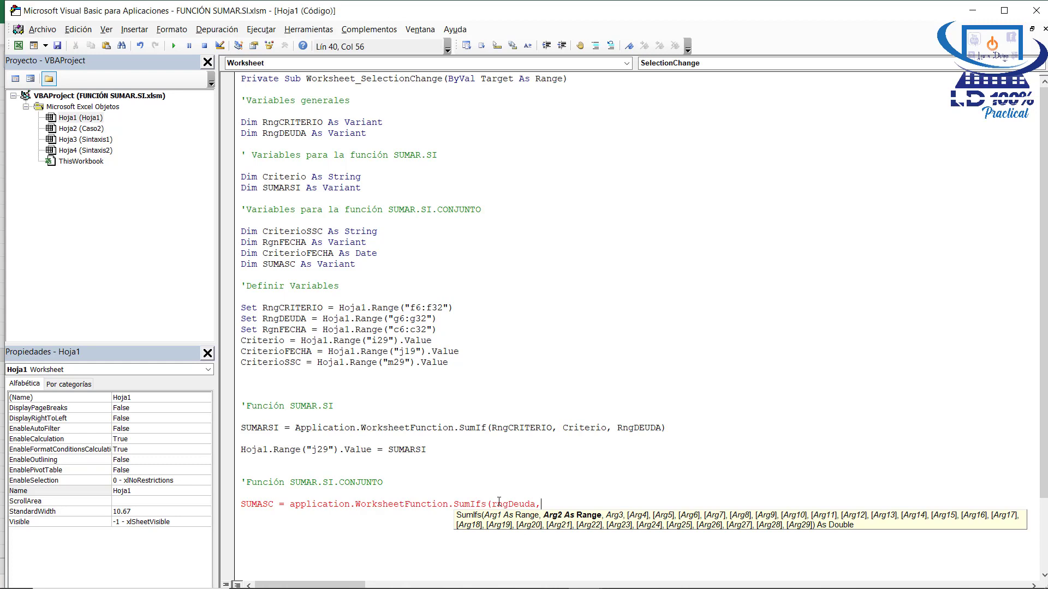
type("rngcriterio,")
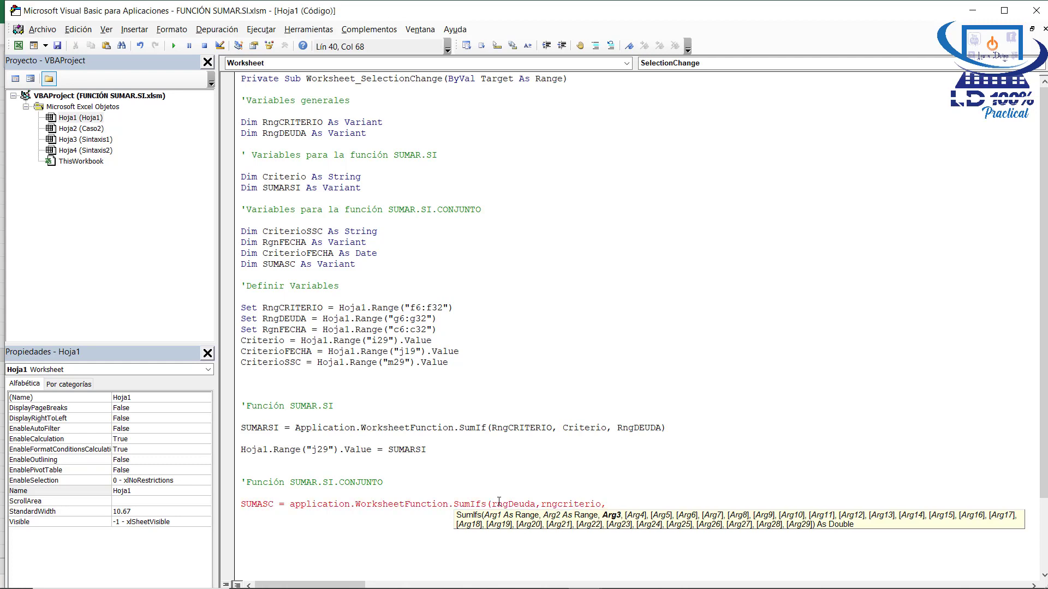
type("Criter")
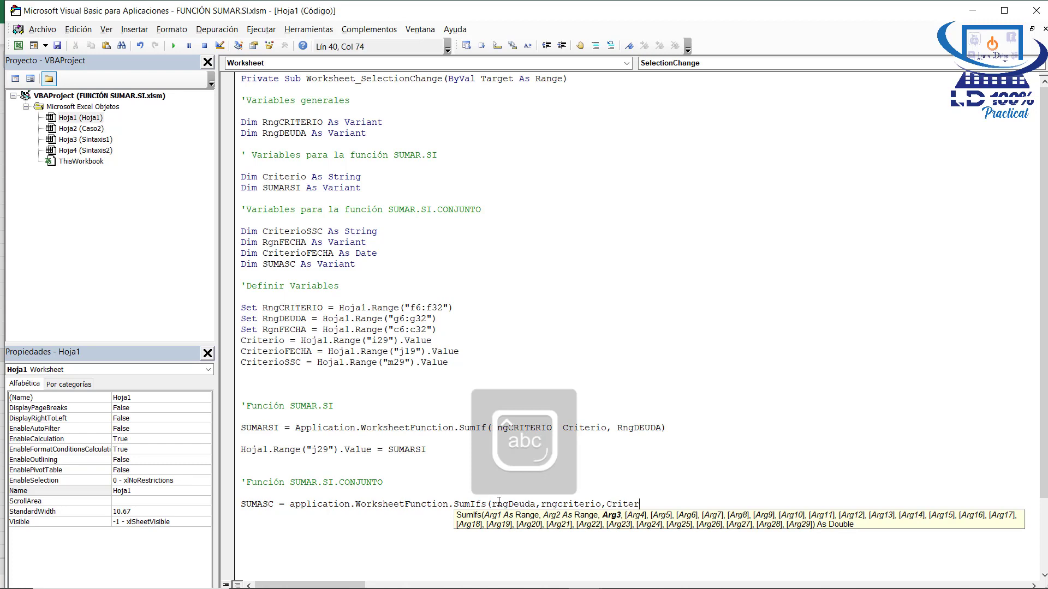
type("iossc")
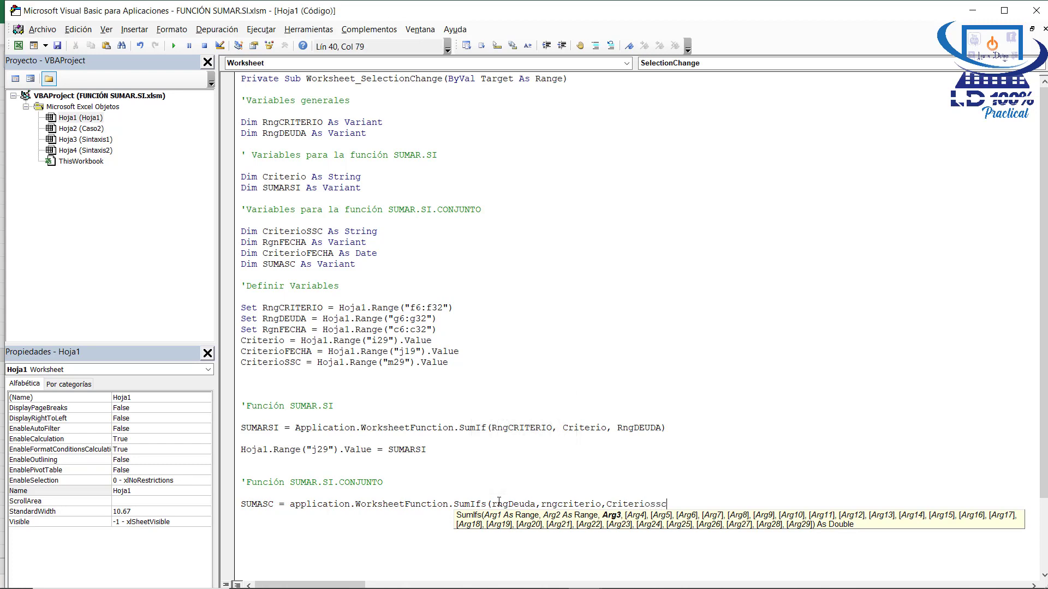
type(",")
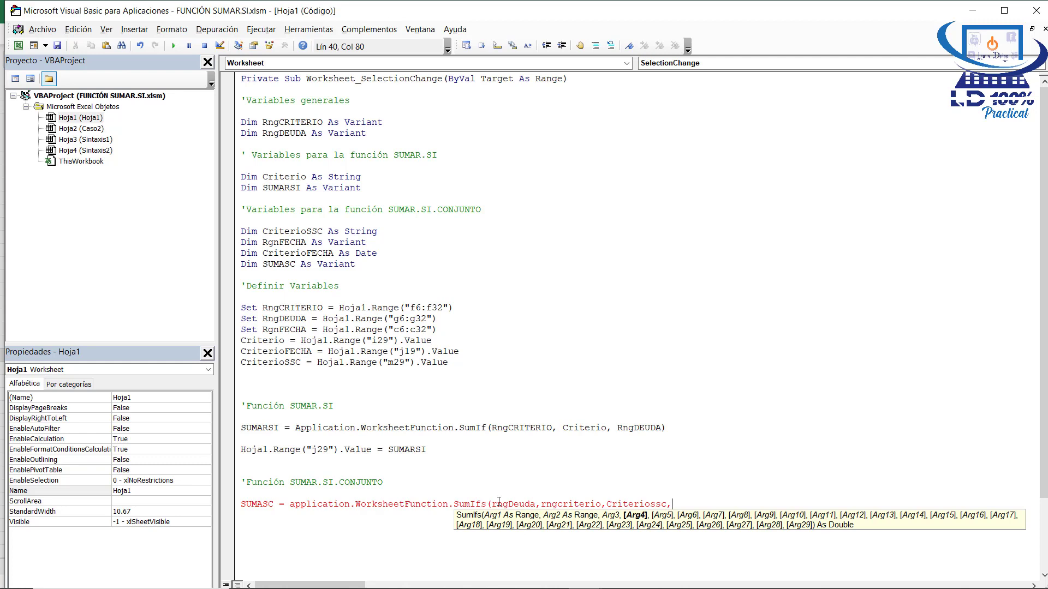
Step: Enter rngfecha as the fourth argument of the SumIfs call in the SUMASC assignment
type("rng")
key("Caps_Lock")
type("FECHA")
key("BackSpace")
key("BackSpace")
key("BackSpace")
key("BackSpace")
key("BackSpace")
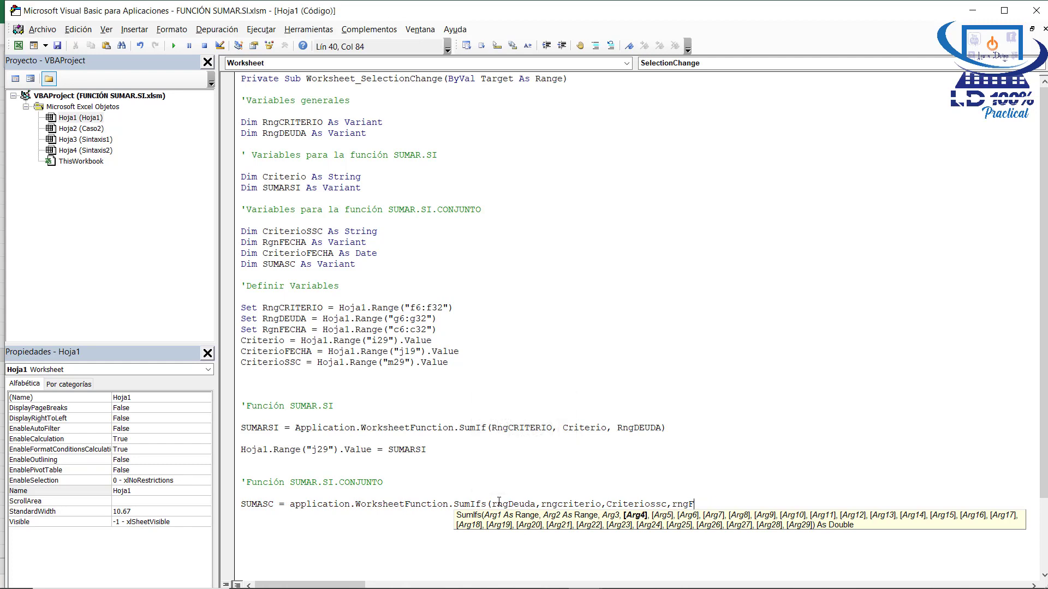
key("Caps_Lock")
type("fecha")
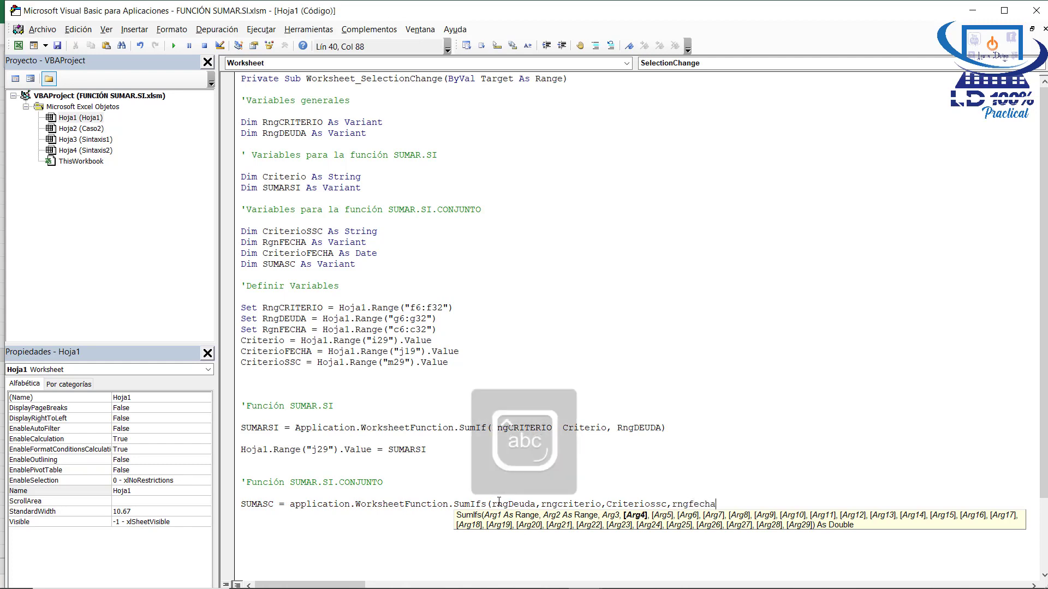
type(",")
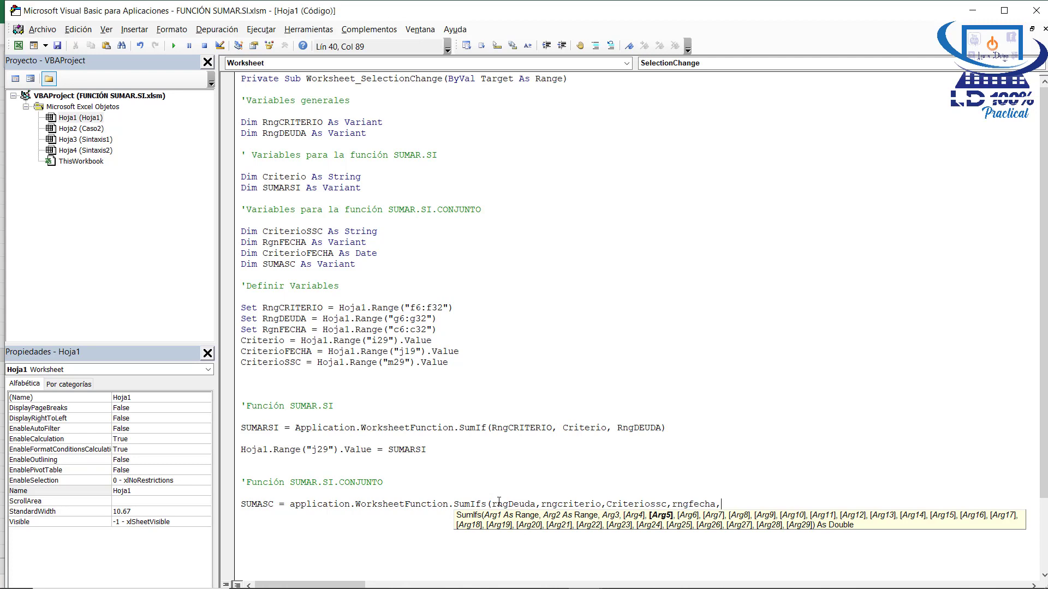
Step: Enter criterioFecha as the fifth SumIfs argument and close the SUMASC statement
type("fec")
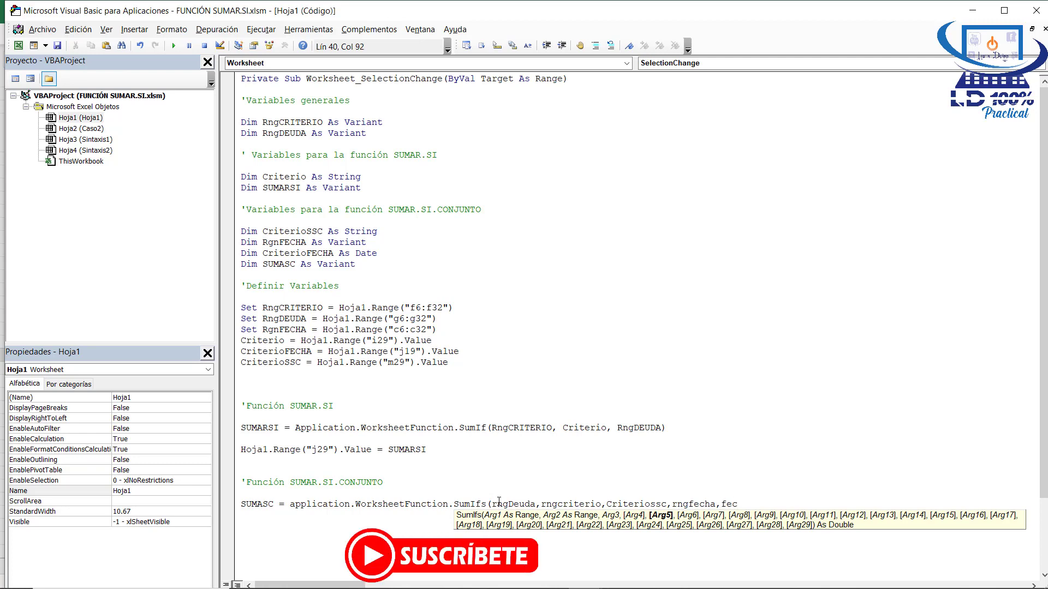
key("BackSpace")
key("BackSpace")
key("BackSpace")
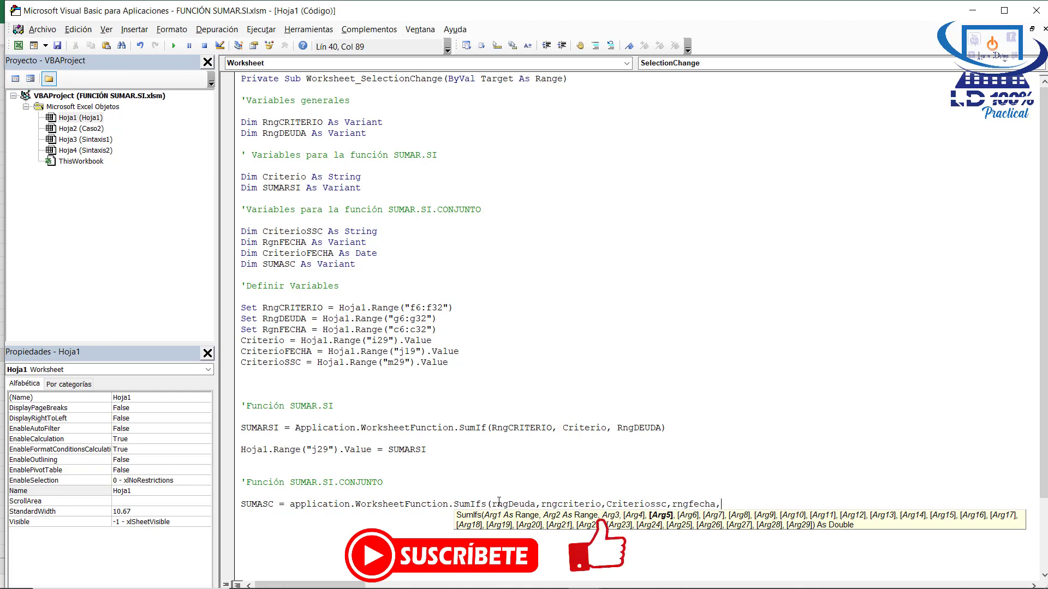
type("crie")
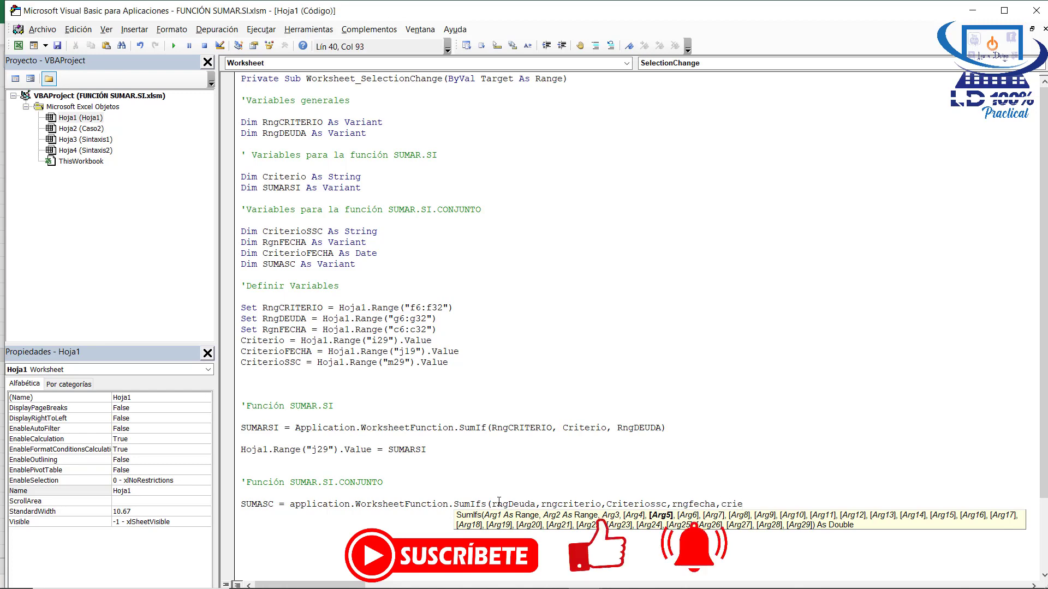
key("BackSpace")
type("terioFecha")
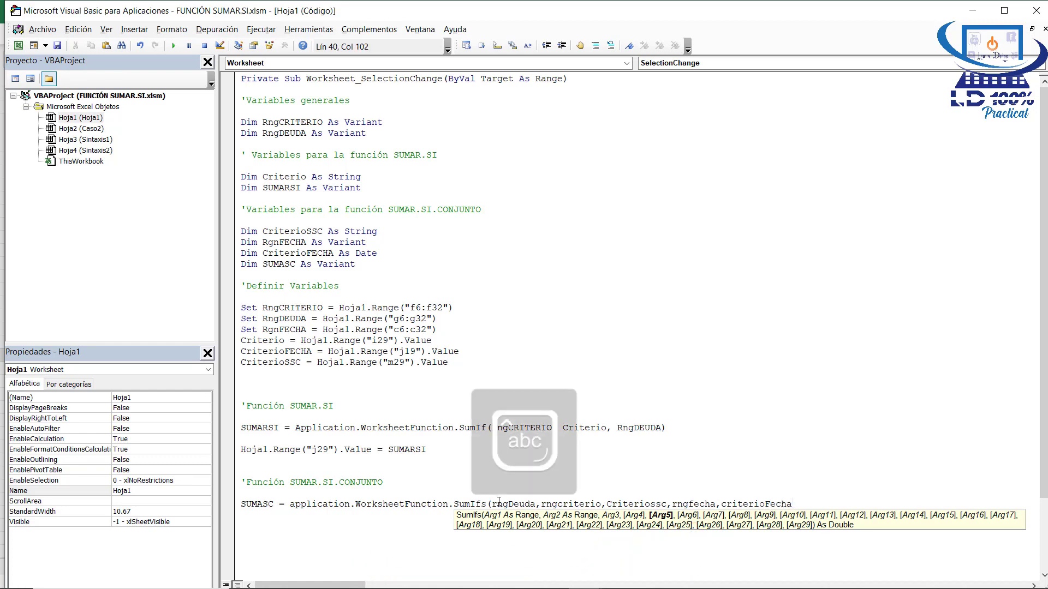
type(")")
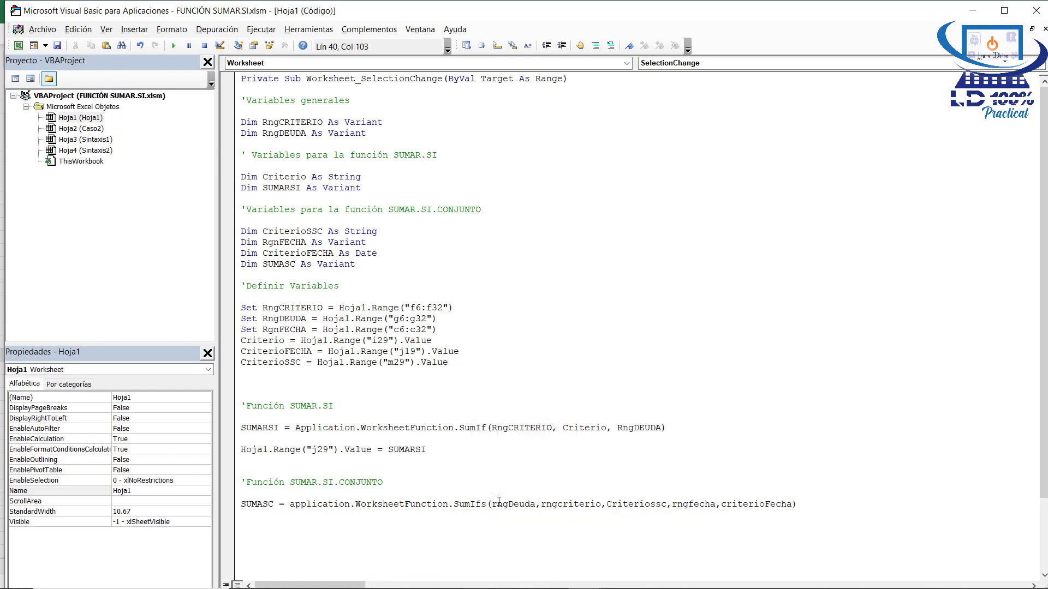
key("Return")
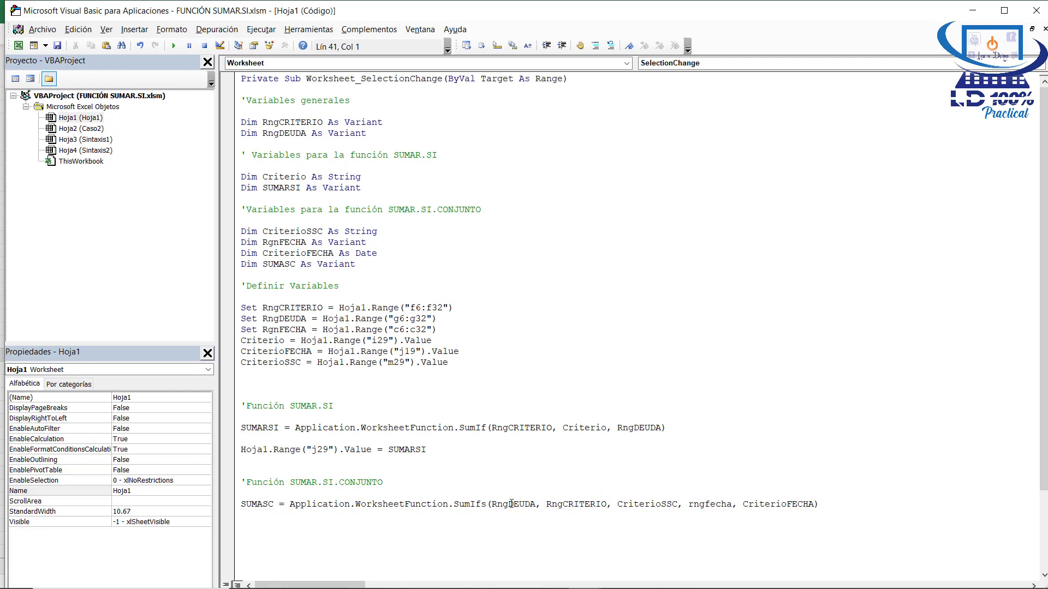
Step: Review the completed SumIfs argument list and add blank lines below the SUMASC statement
left_click_drag(493, 503, 813, 505)
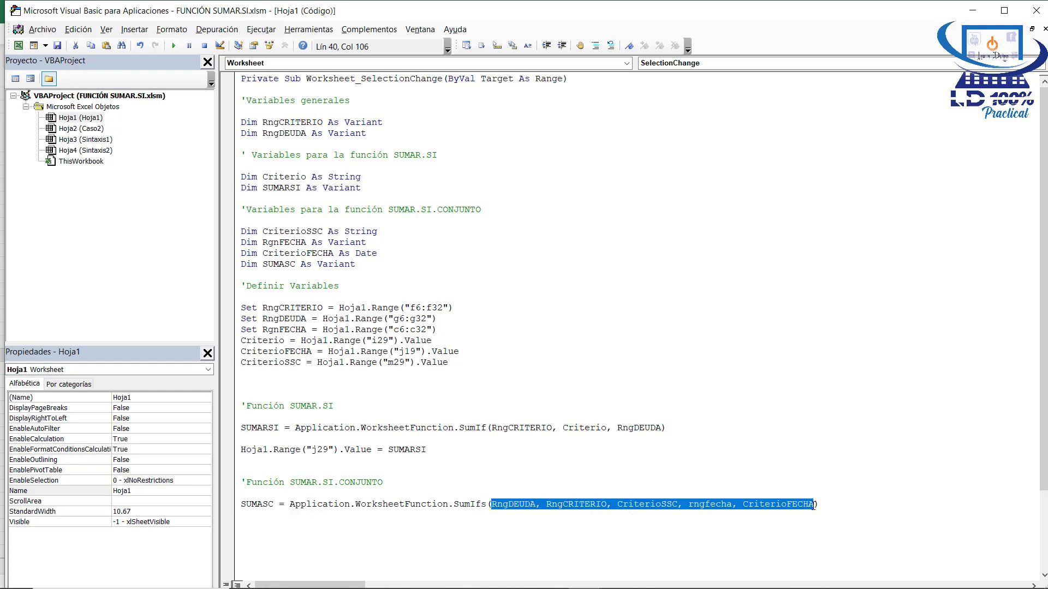
left_click(831, 502)
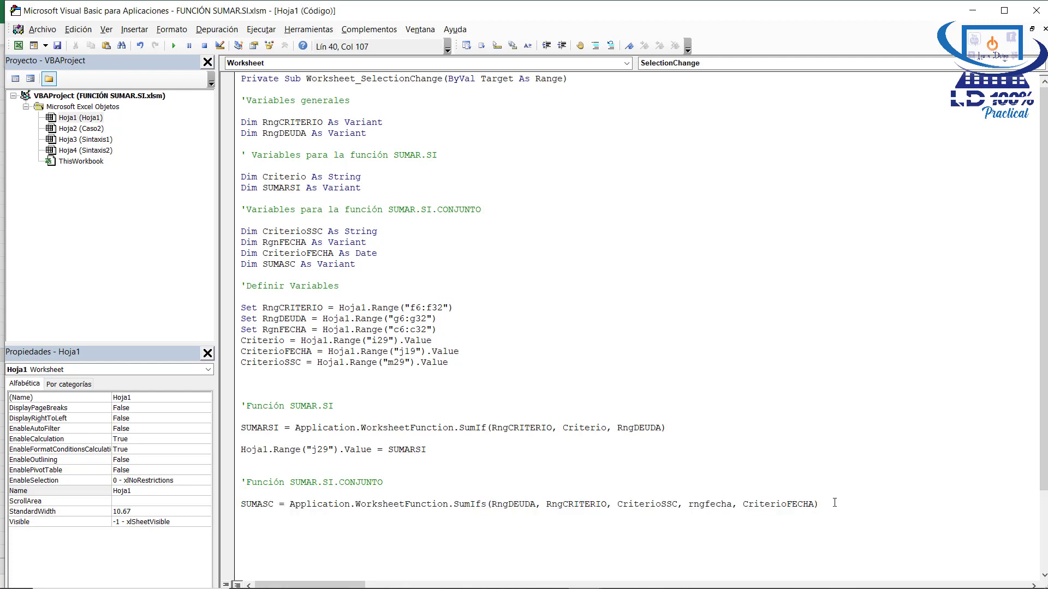
key("Return")
key("Return")
key("Return")
key("Return")
Step: Copy the Hoja1.Range("j29").Value = SUMARSI line below the SUMASC statement, leaving a blank line between them
left_click_drag(278, 504, 237, 505)
key("alt+F11")
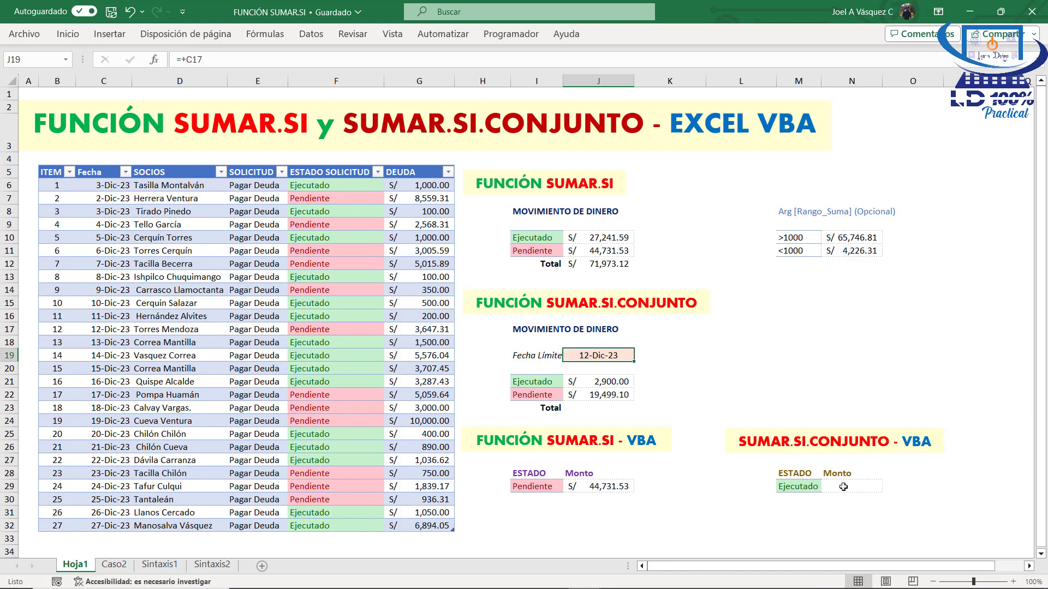
key("alt+F11")
left_click(430, 449)
left_click(238, 450, "shift")
key("ctrl+c")
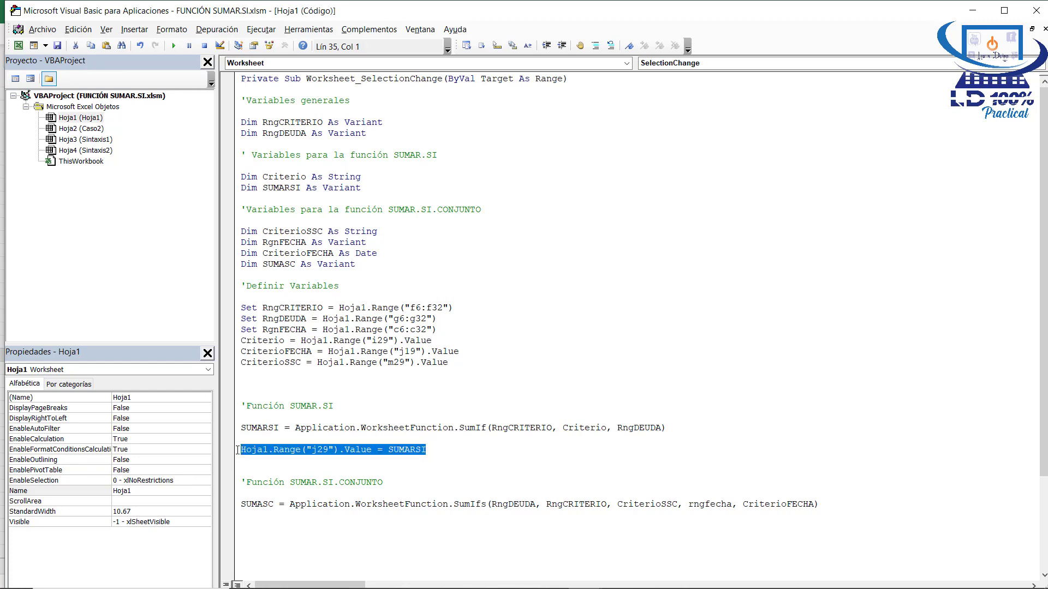
left_click(248, 513)
key("ctrl+v")
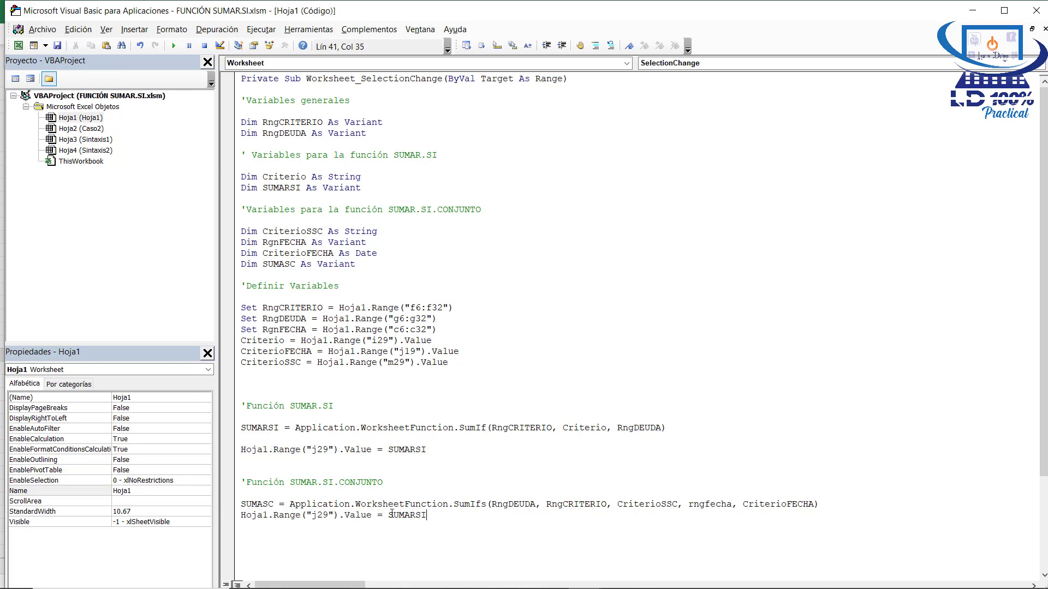
key("Home")
key("Return")
key("Up")
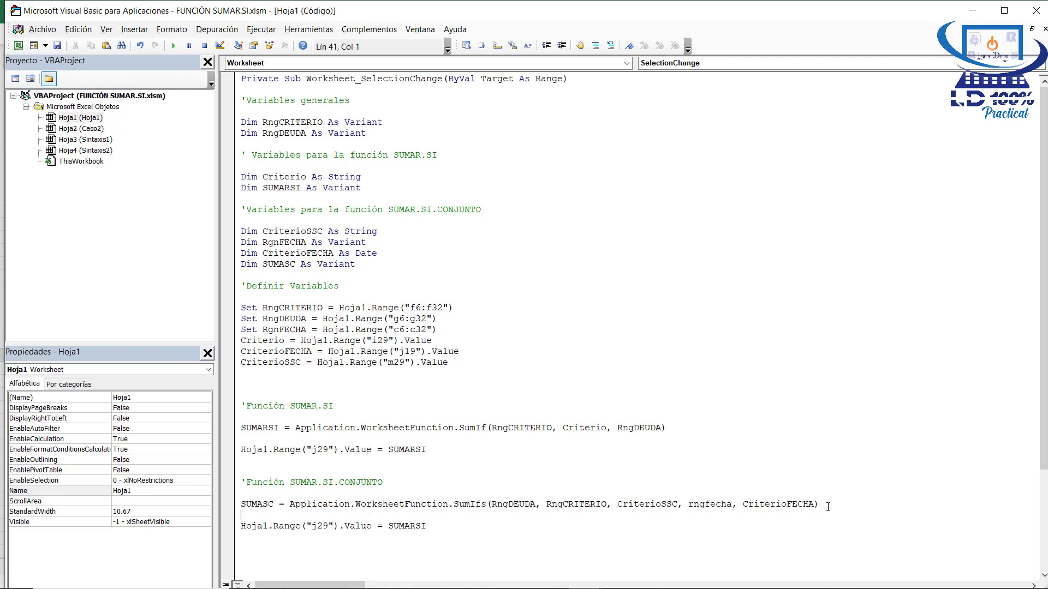
Step: Change the copied output line to Hoja1.Range("n29").Value = SUMASC
double_click(258, 503)
key("ctrl+c")
double_click(407, 525)
key("ctrl+v")
left_click(319, 525)
key("BackSpace")
type("n")
Step: Trigger the event by selecting M29 in the worksheet, debug the SumIfs statement and examine its rngfecha argument
key("alt+F11")
left_click(815, 486)
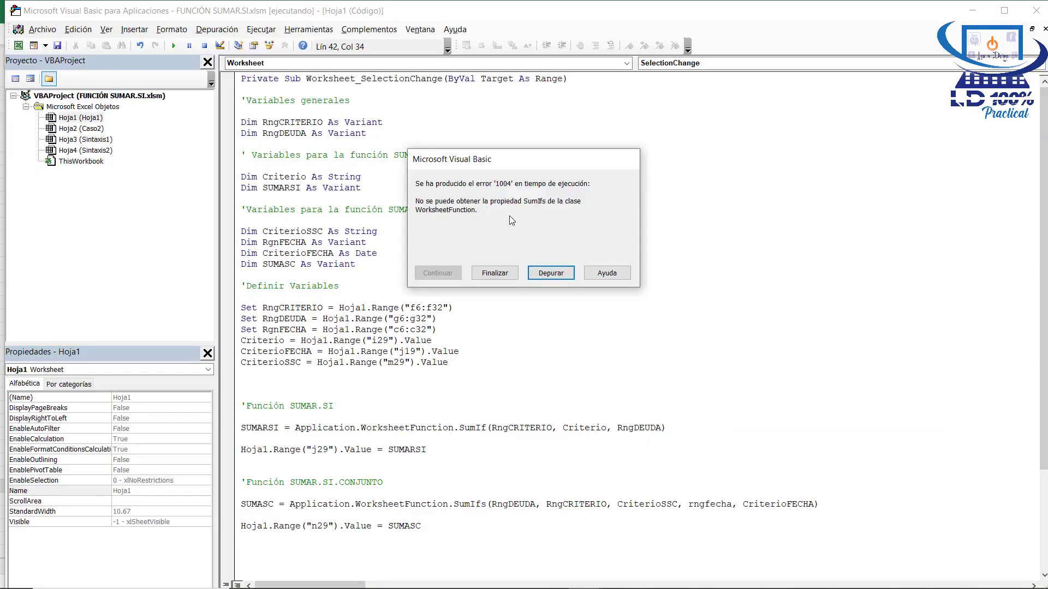
left_click(550, 278)
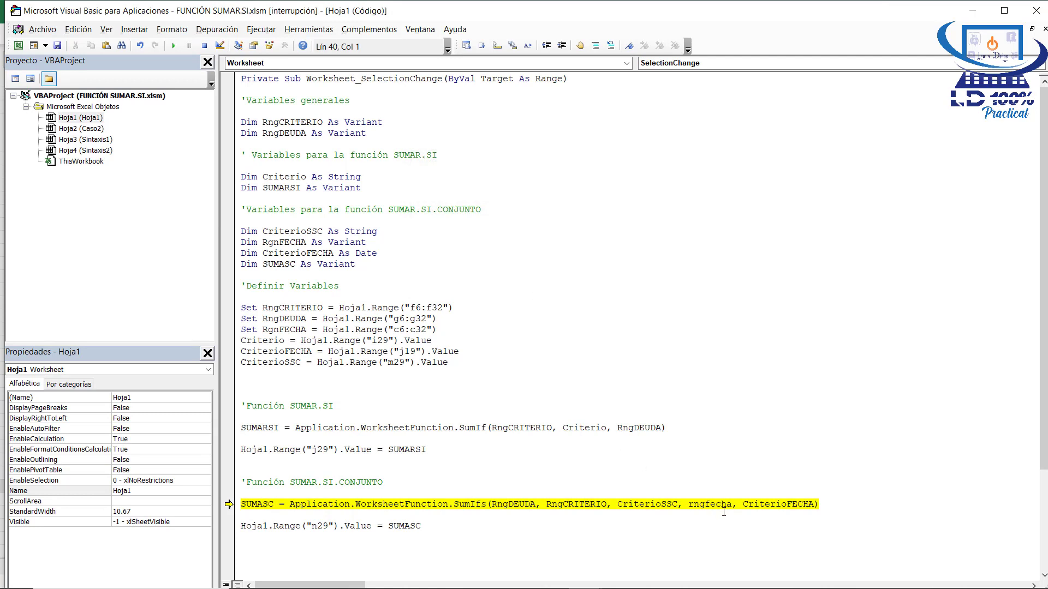
left_click(708, 505)
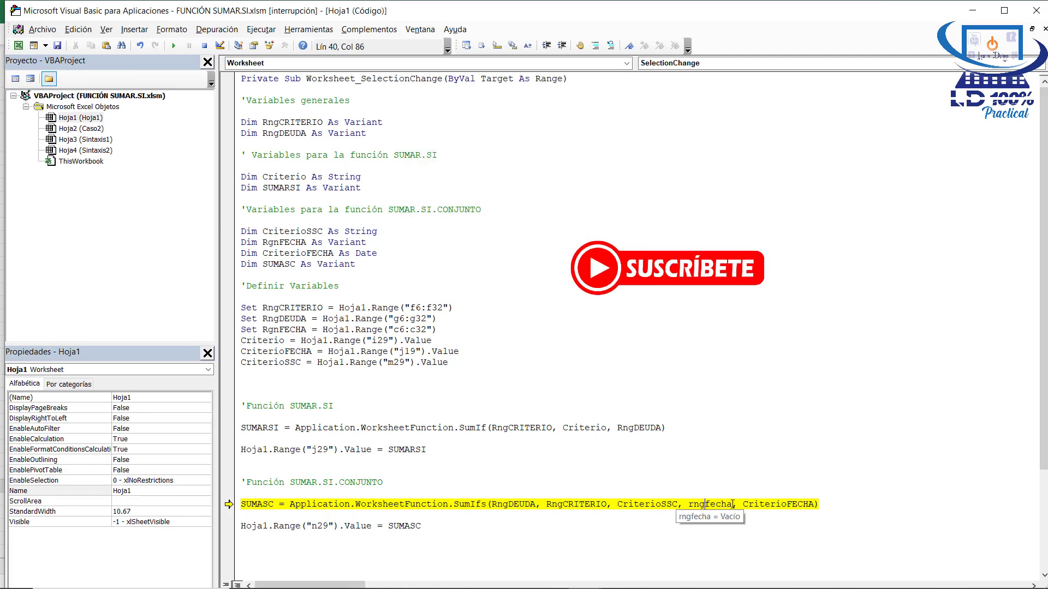
left_click_drag(731, 504, 691, 502)
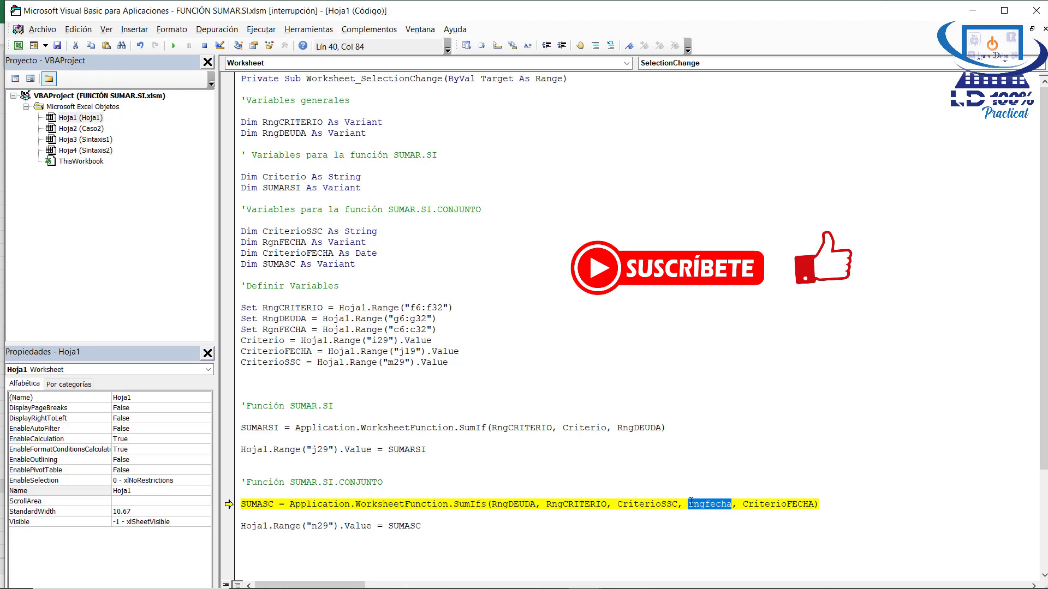
key("Down")
key("Down")
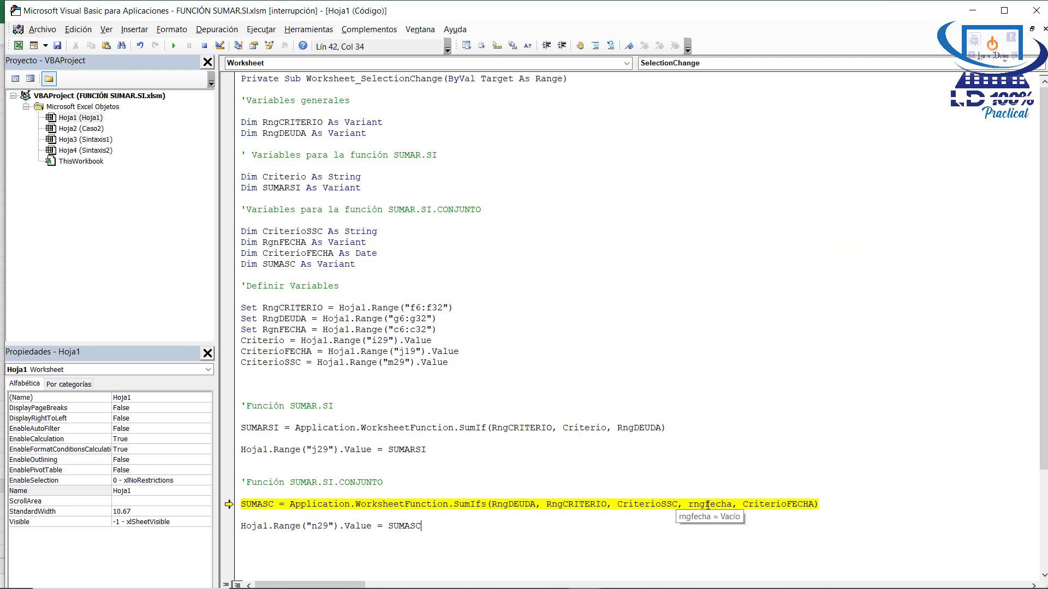
left_click(704, 505)
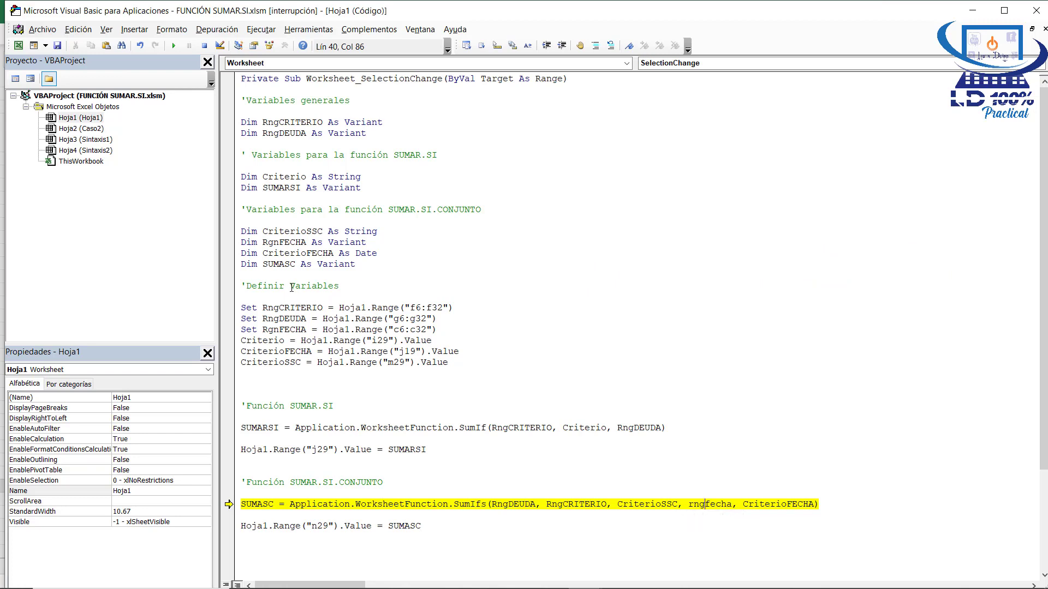
Step: Correct the RgnFECHA declaration to RngFECHA and accept resetting the project
left_click(278, 242)
key("Left")
key("BackSpace")
type("g")
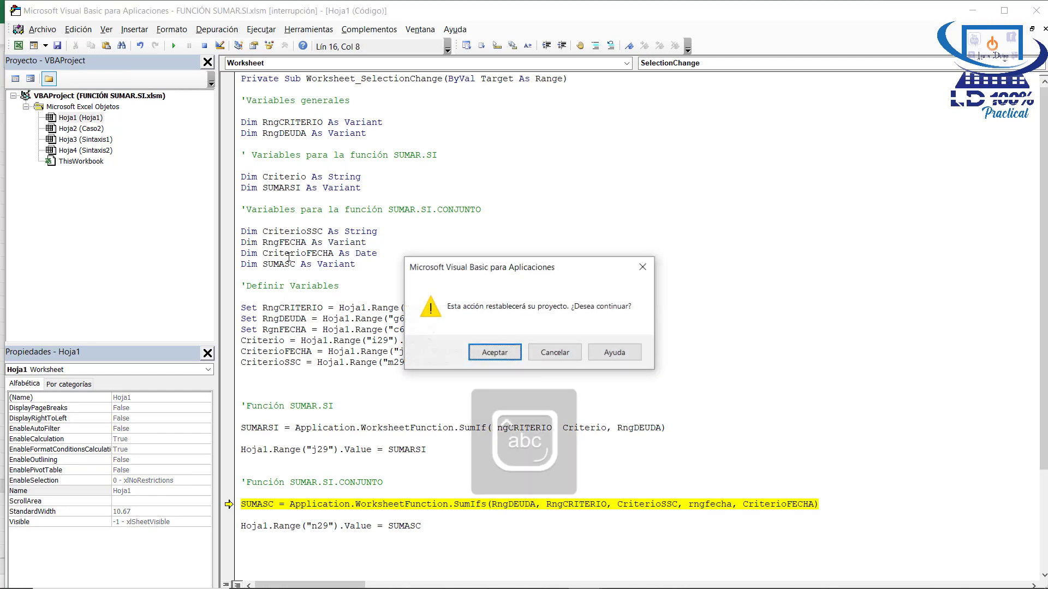
left_click(513, 355)
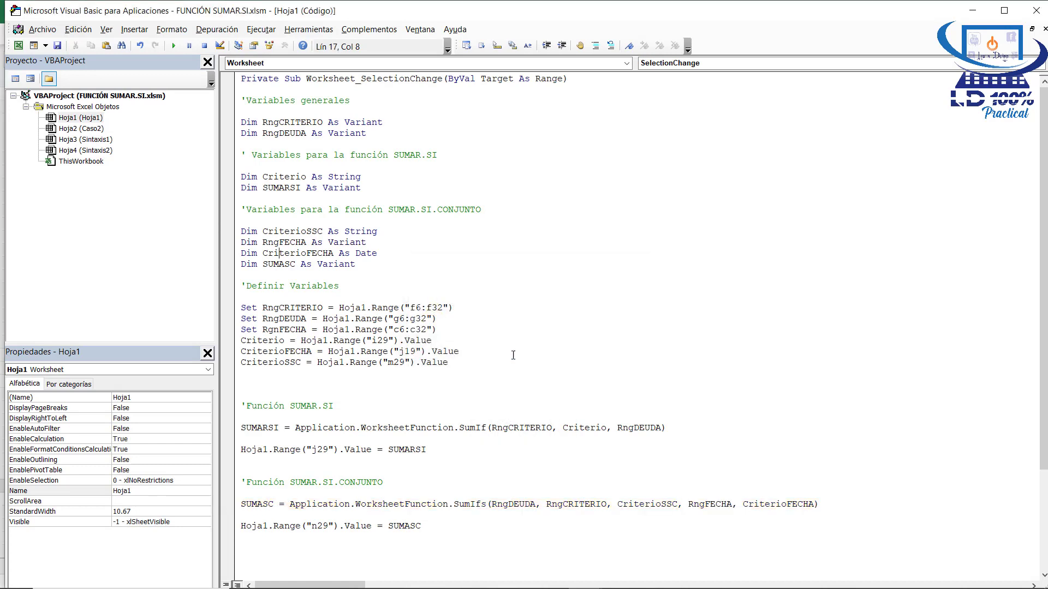
Step: Correct the variable name to RngFECHA in the Set line that assigns the c6:c32 range
left_click(274, 330)
key("BackSpace")
type("g")
left_click(627, 461)
left_click(631, 527)
left_click(718, 505)
left_click(455, 521)
left_click(314, 504)
left_click(712, 506)
Step: Set the SUMAR.SI.CONJUNTO - VBA status in M29 to Pendiente and compare its amount with the debt in G17
key("alt+F11")
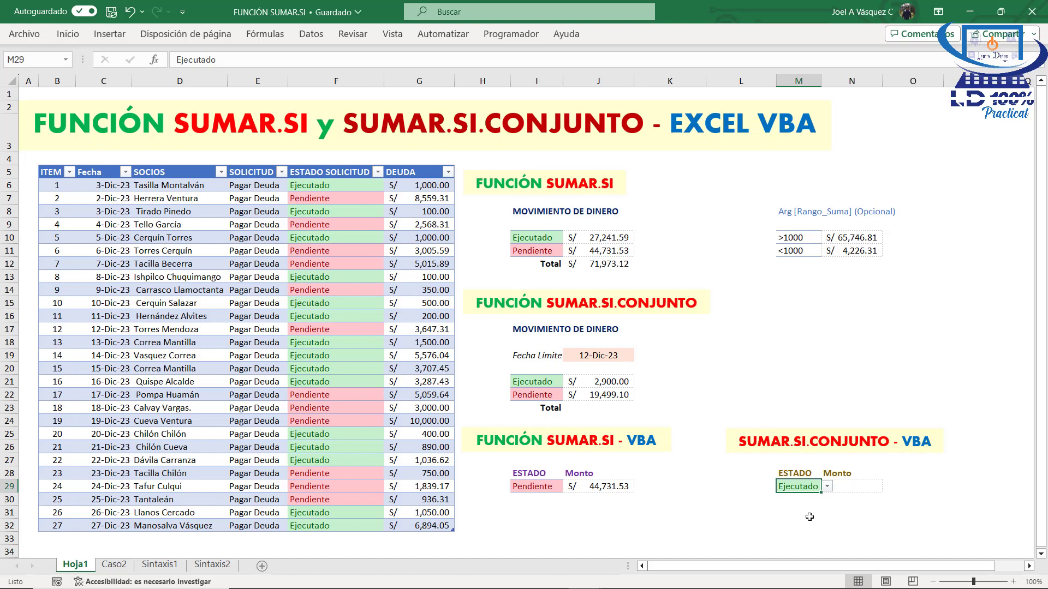
left_click(827, 486)
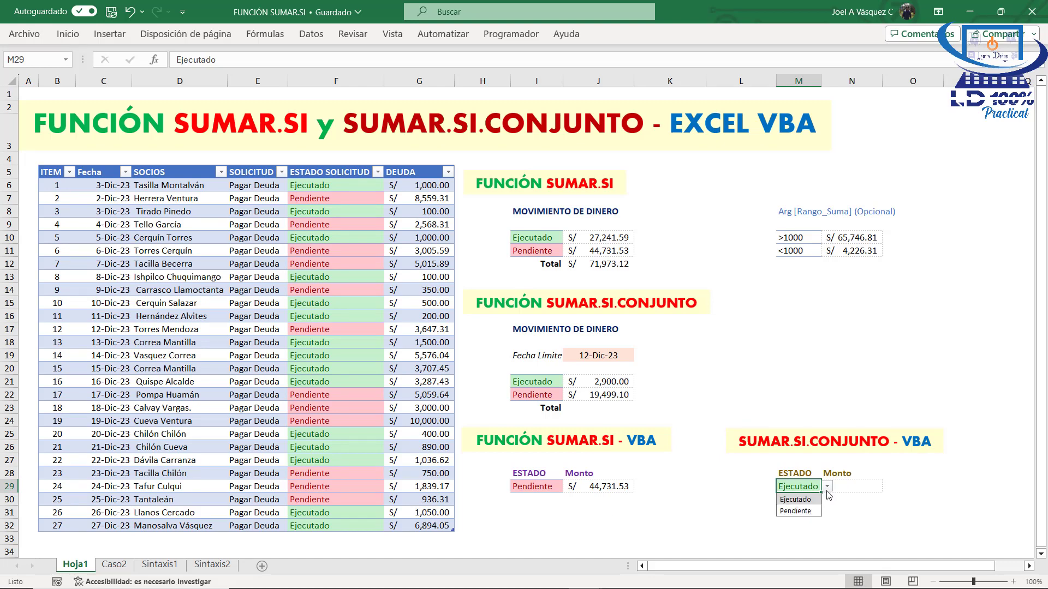
left_click(797, 511)
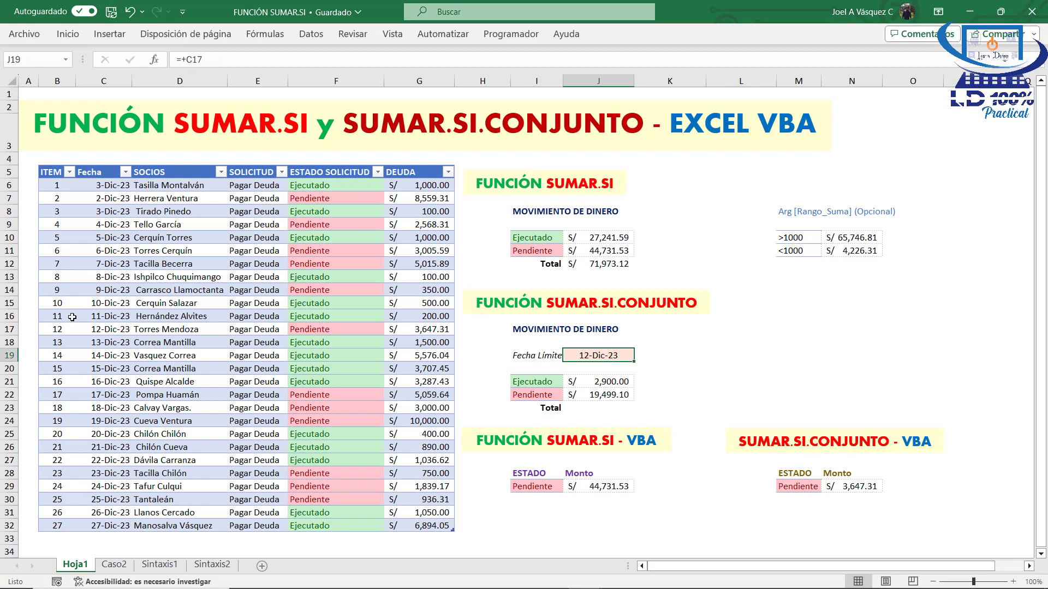
left_click(417, 331)
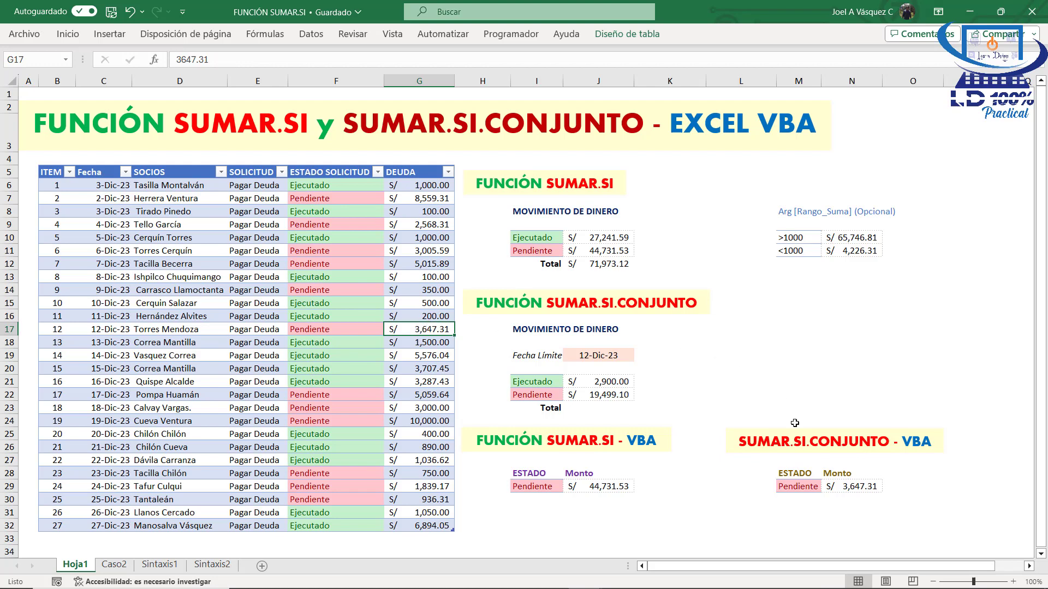
left_click(616, 355)
Step: Set the status in M29 to Ejecutado and select another cell to recalculate the amount
left_click(811, 482)
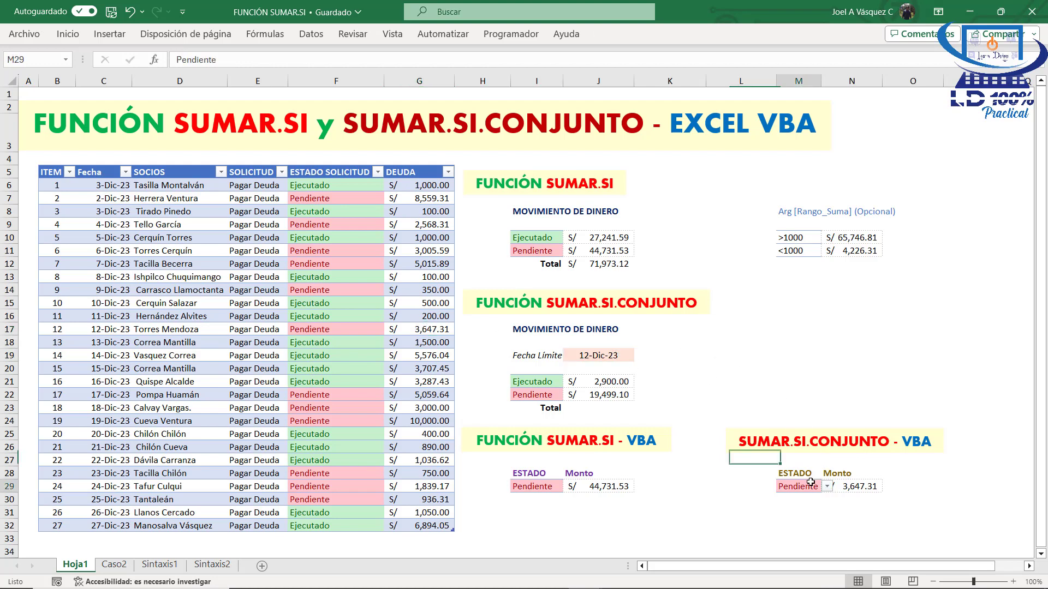
left_click(827, 485)
left_click(798, 486)
left_click(826, 487)
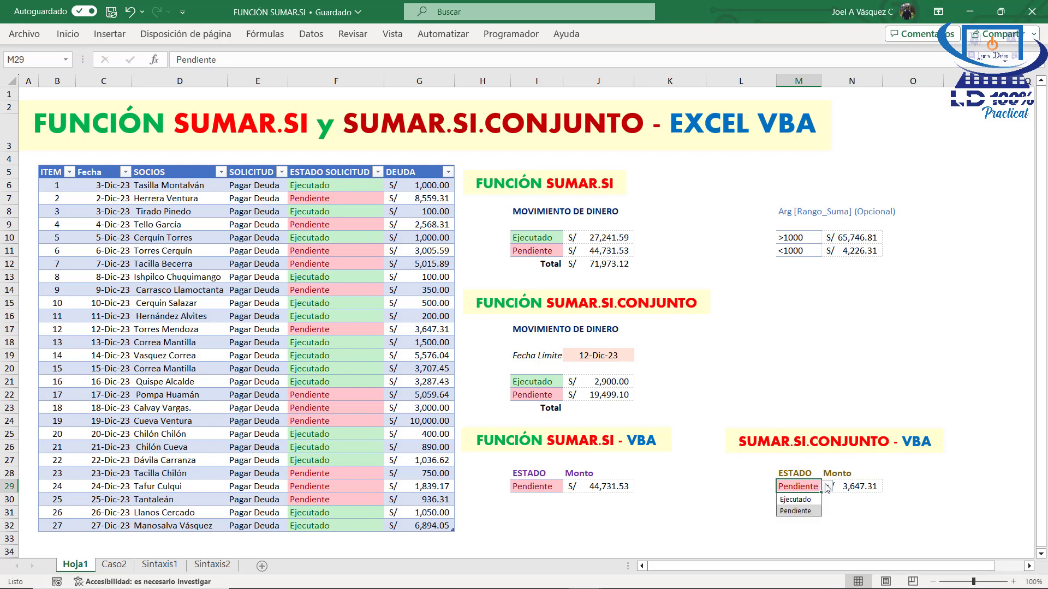
left_click(796, 499)
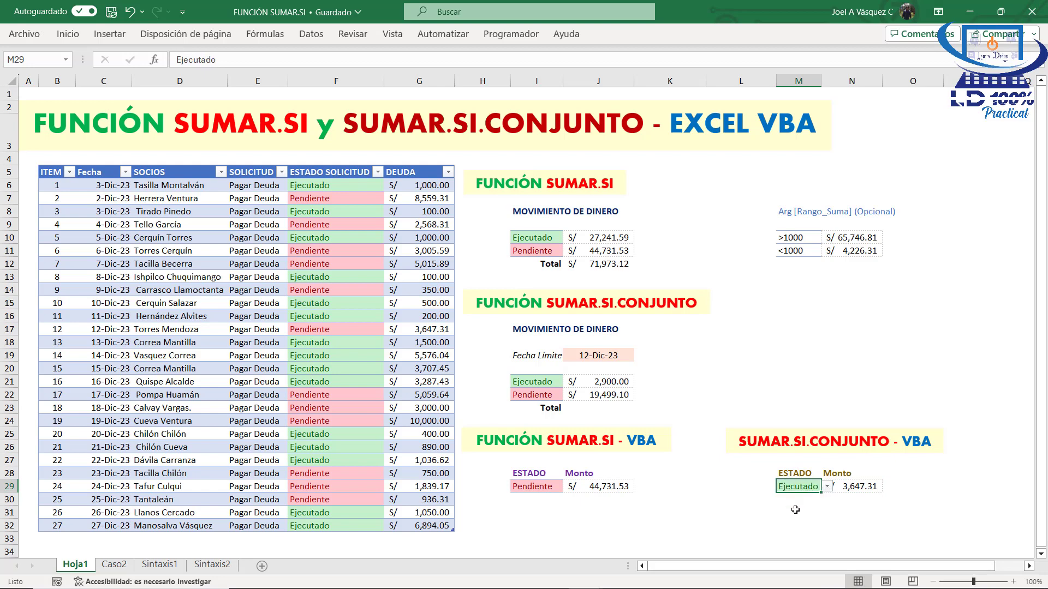
left_click(879, 488)
Step: Set the Fecha Límite cell J19 to the formula +C15 and return to the status cell M29
left_click(589, 354)
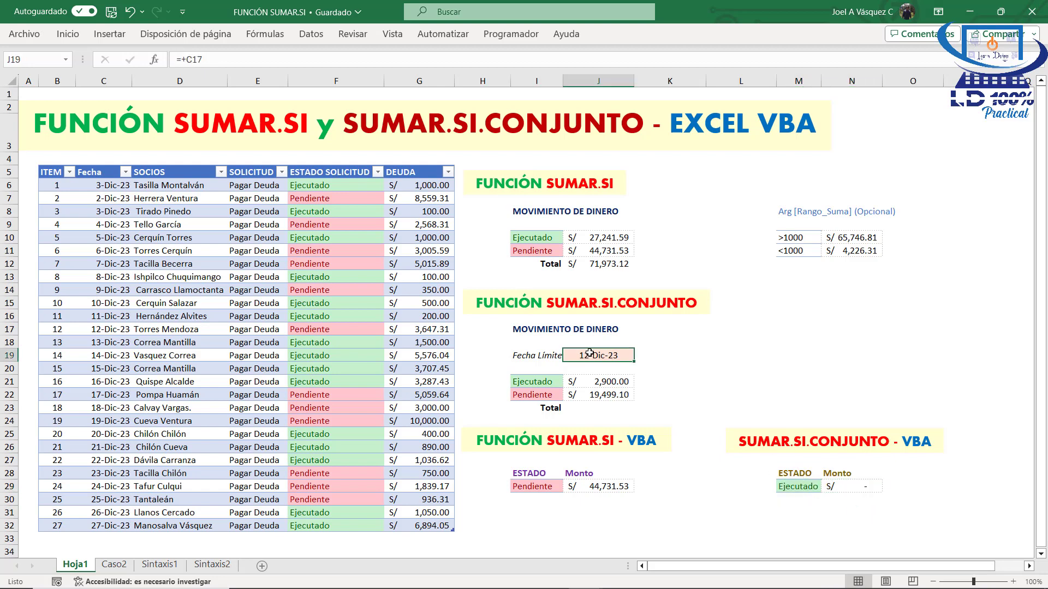
type("+")
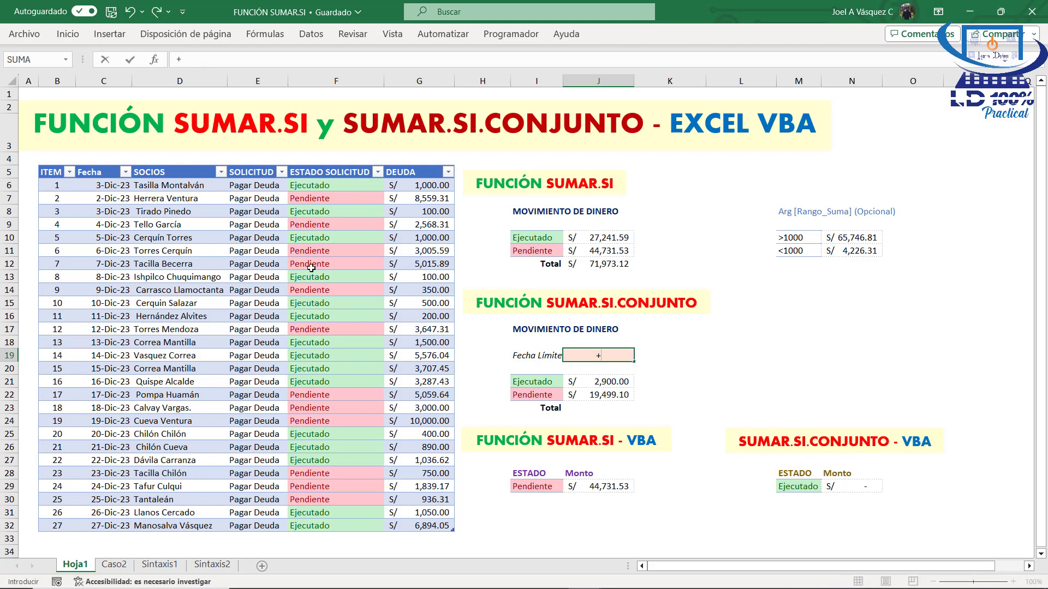
left_click(111, 303)
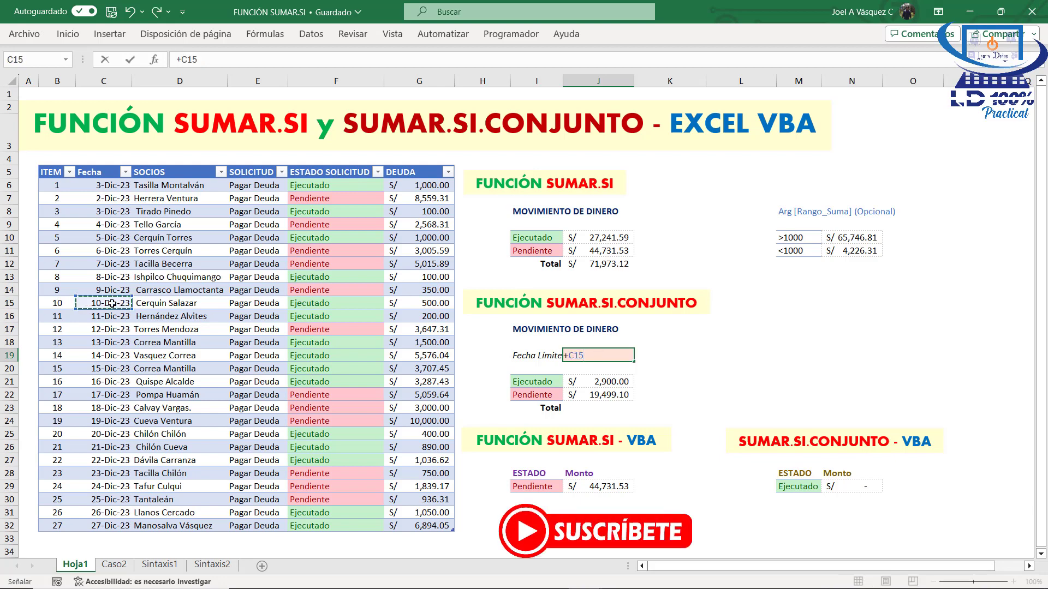
key("Return")
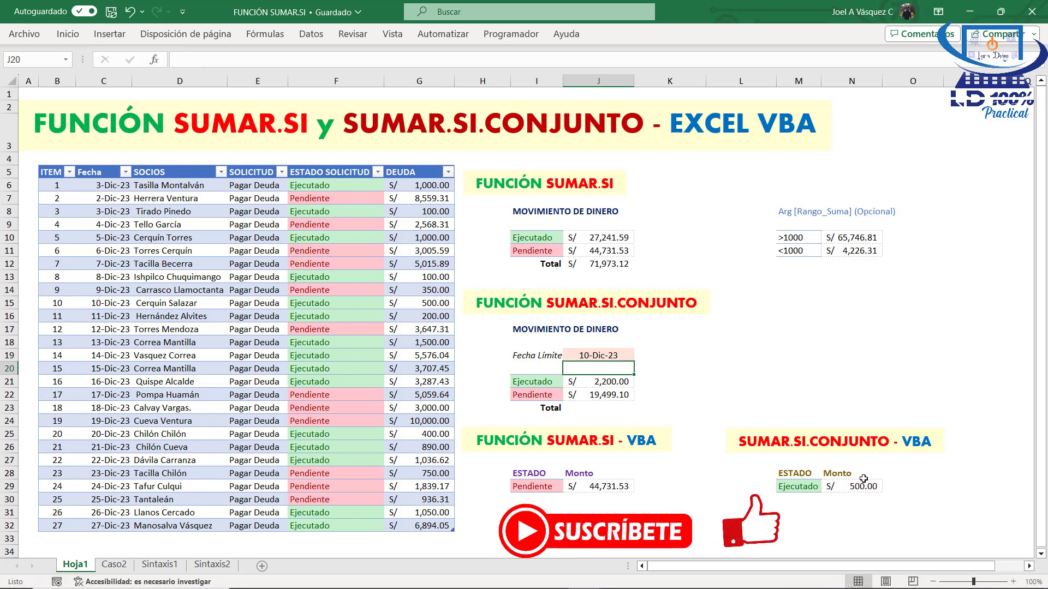
left_click(805, 485)
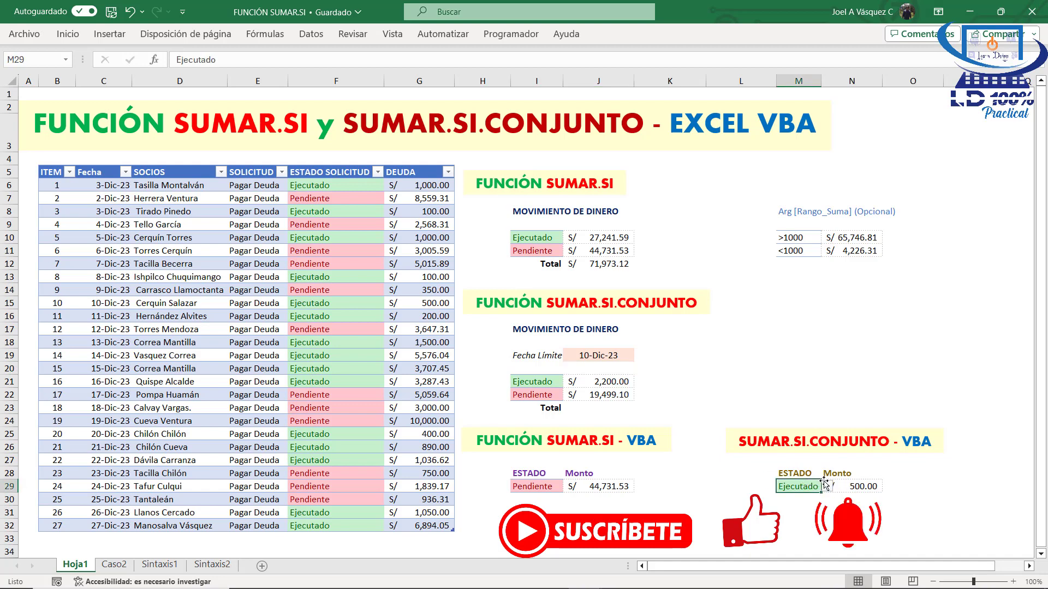
Step: Switch the status in M29 to Pendiente and back to Ejecutado, selecting another cell after each change to recalculate the amount
left_click(827, 487)
left_click(805, 511)
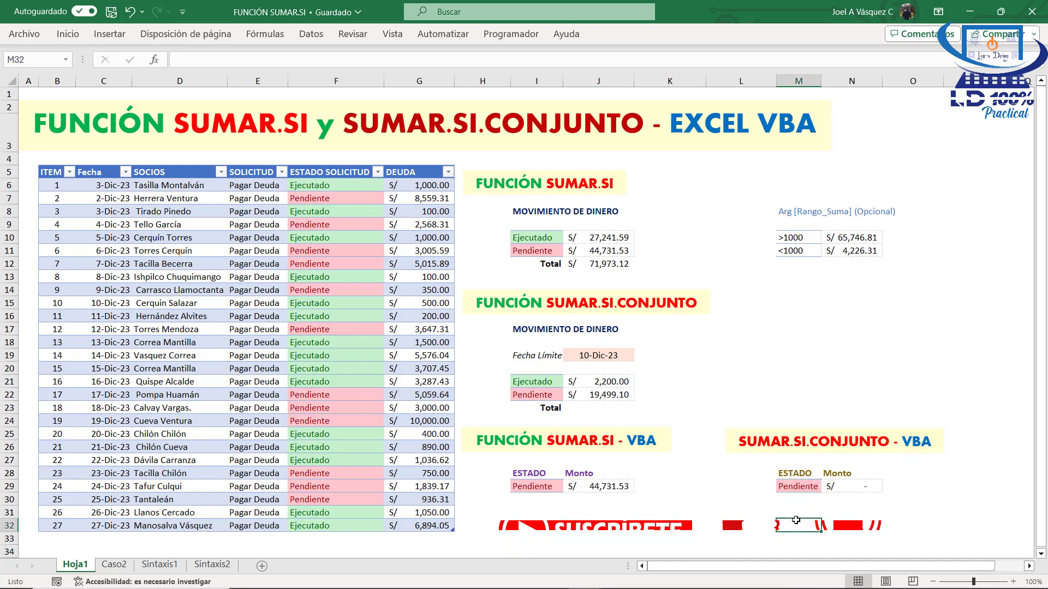
left_click(813, 486)
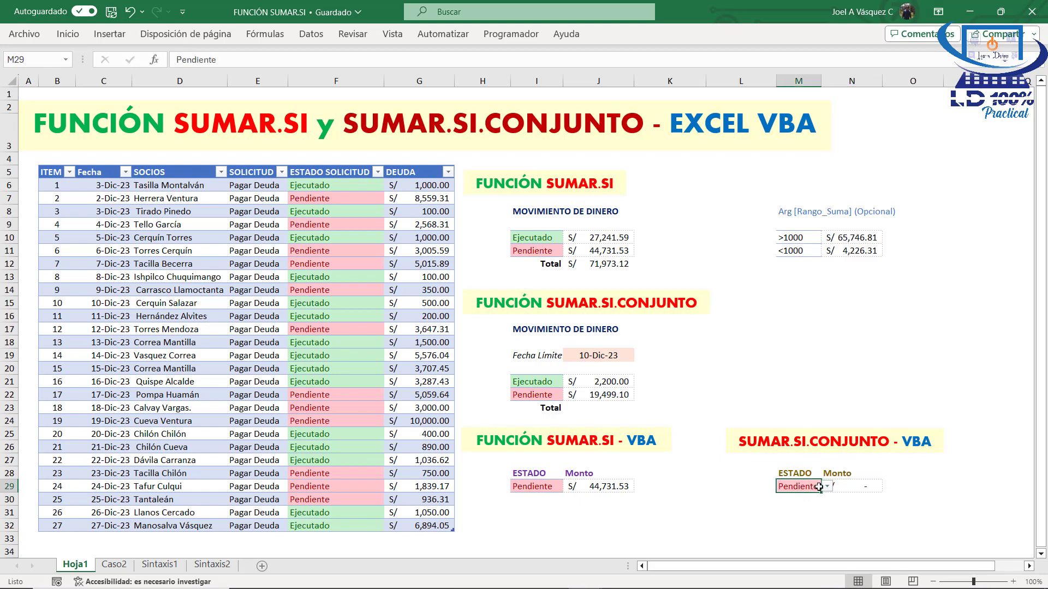
left_click(828, 487)
left_click(800, 500)
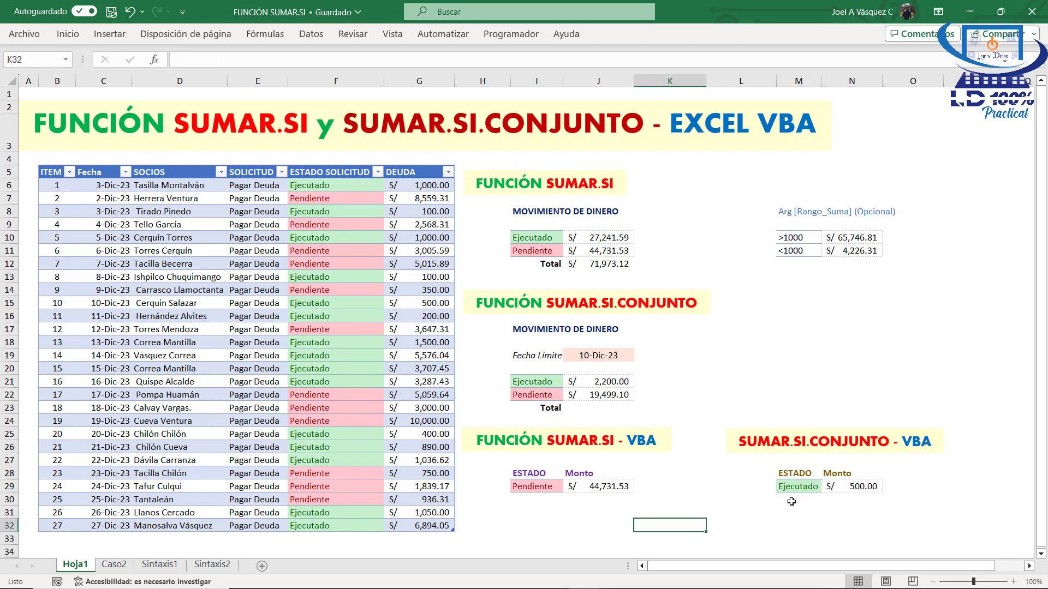
Step: Tidy Hoja1's SelectionChange code by removing the extra blank lines above the 'Función SUMAR.SI comment and before End Sub, and return to the worksheet
key("alt+F11")
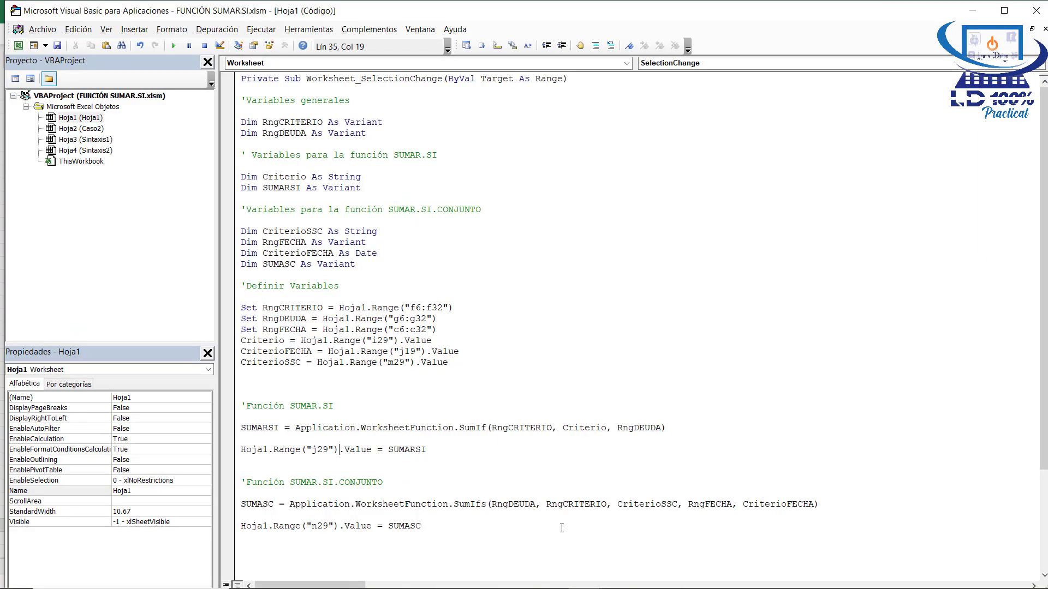
left_click_drag(455, 529, 436, 133)
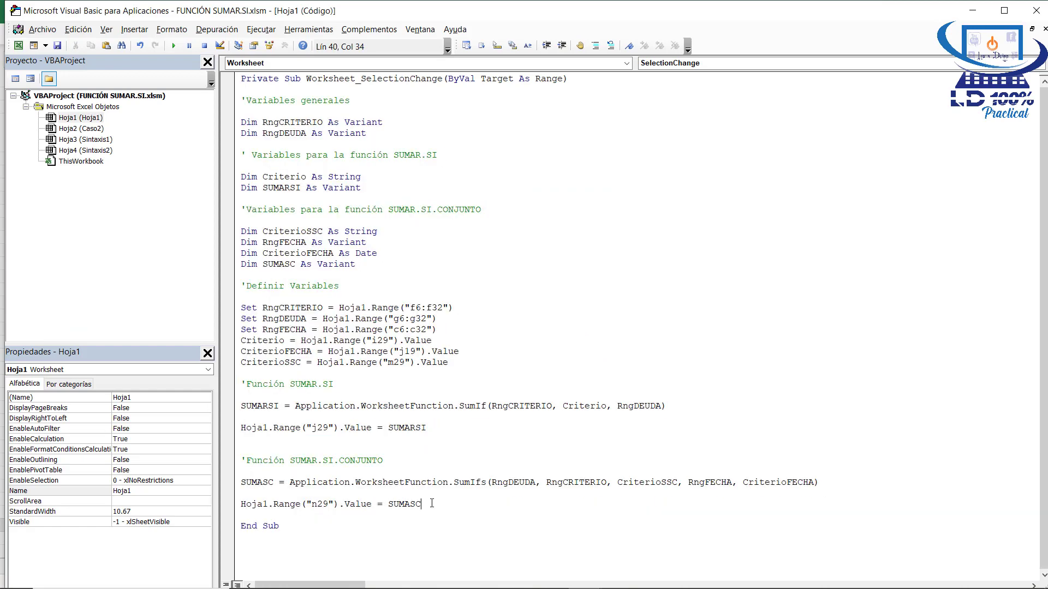
key("Return")
key("alt+F11")
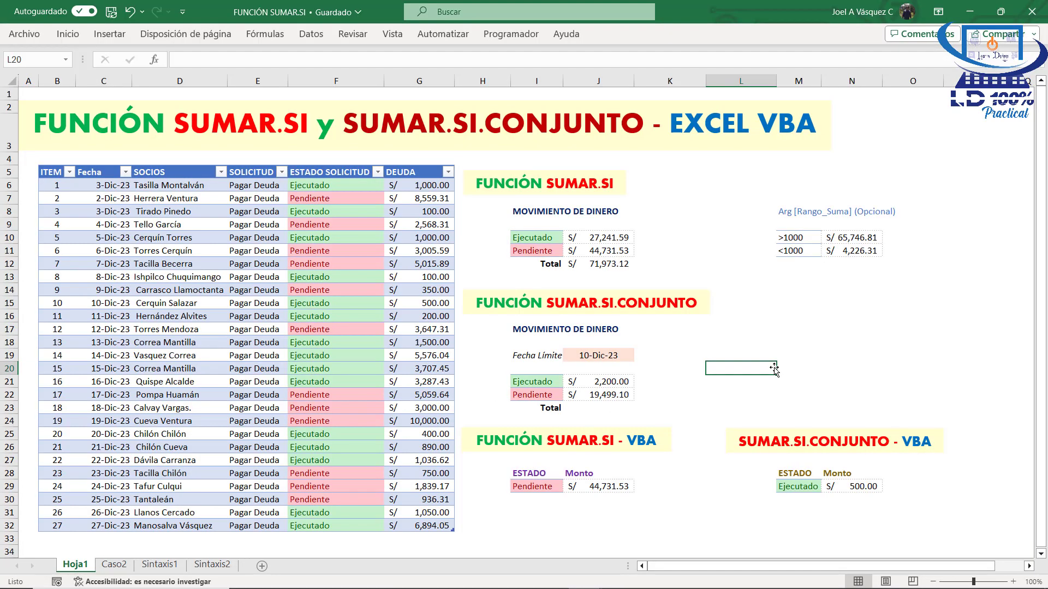